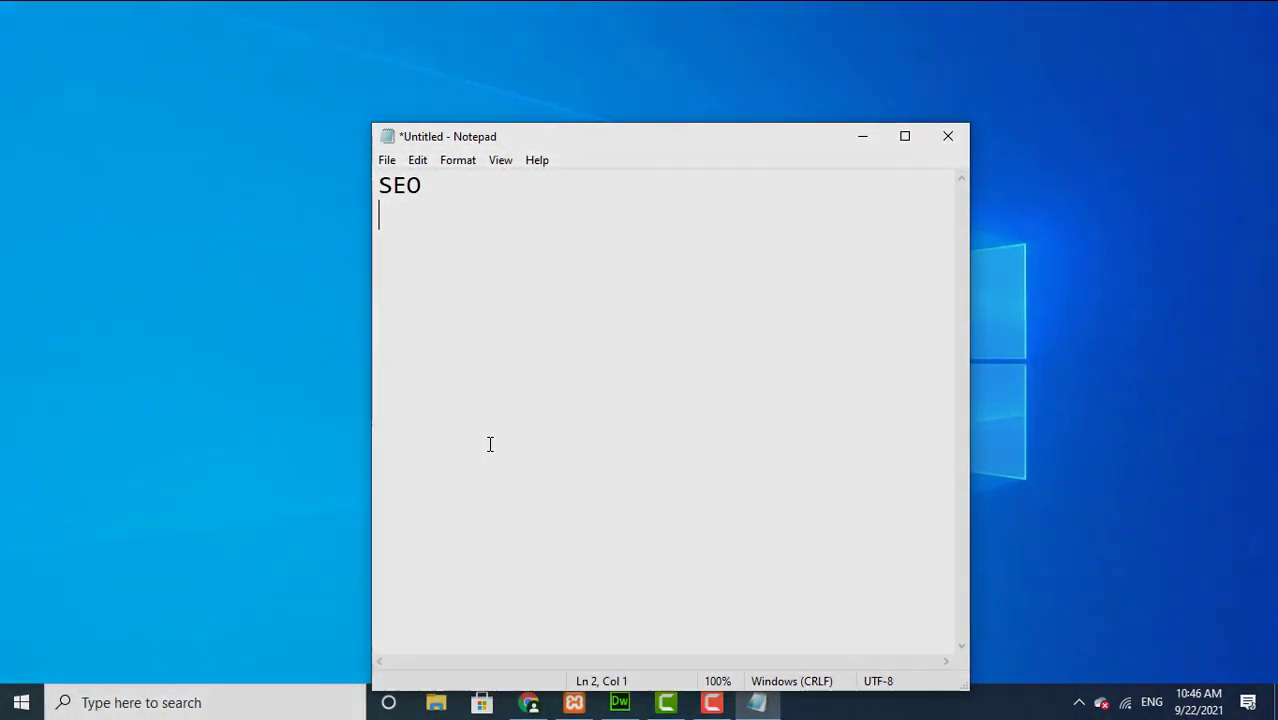
Step: Switch from Notepad to the Chrome window showing the Google search results
click(531, 703)
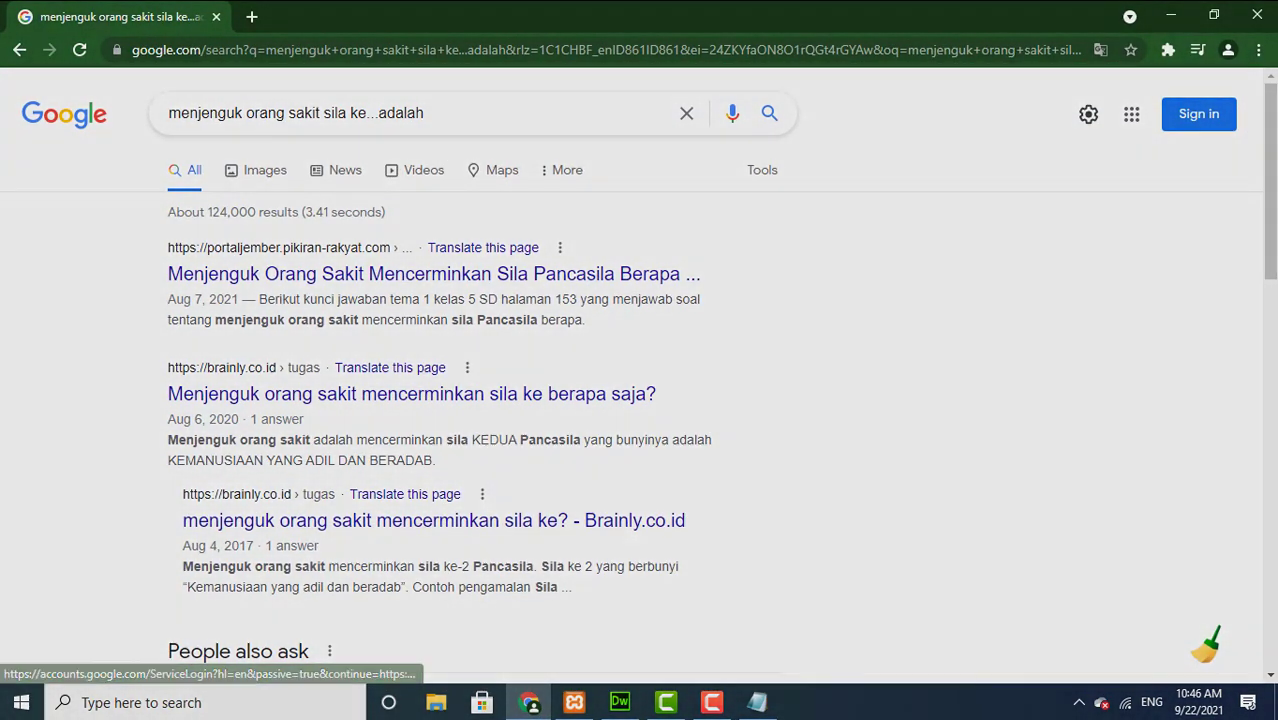
Step: Load the itkomputer.com site from Chrome's address bar
click(916, 52)
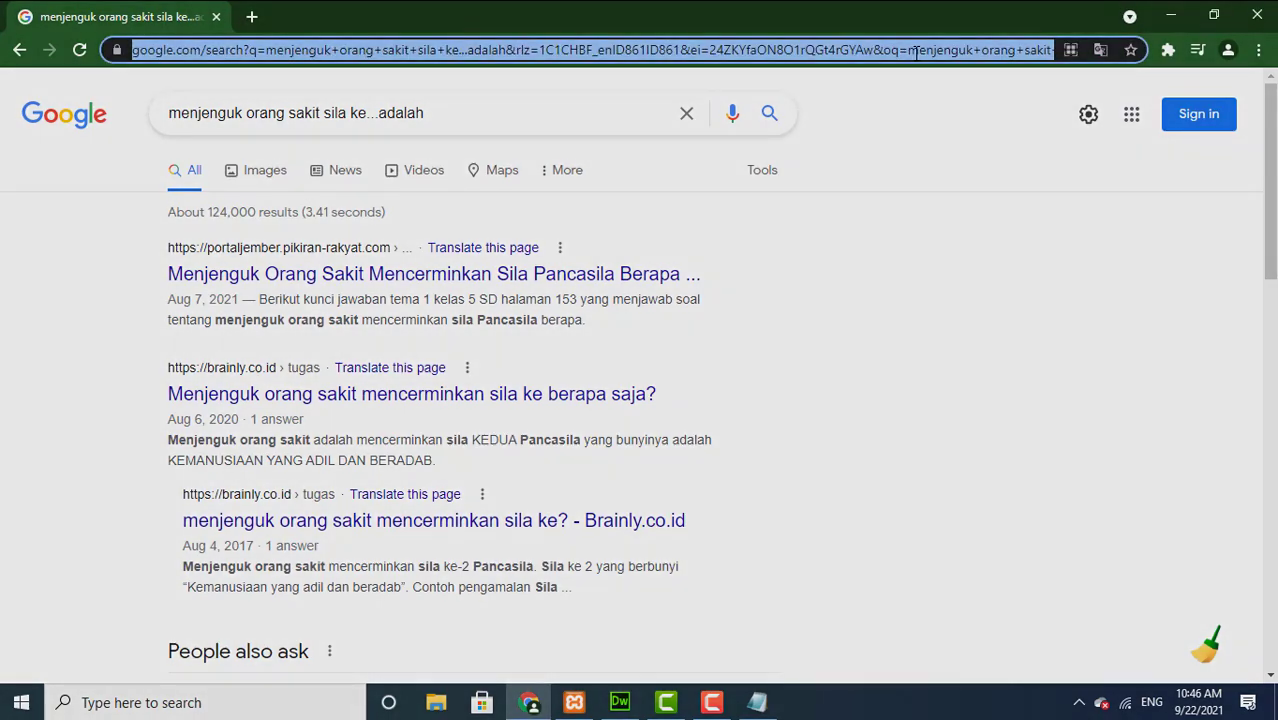
text(itko)
key(Return)
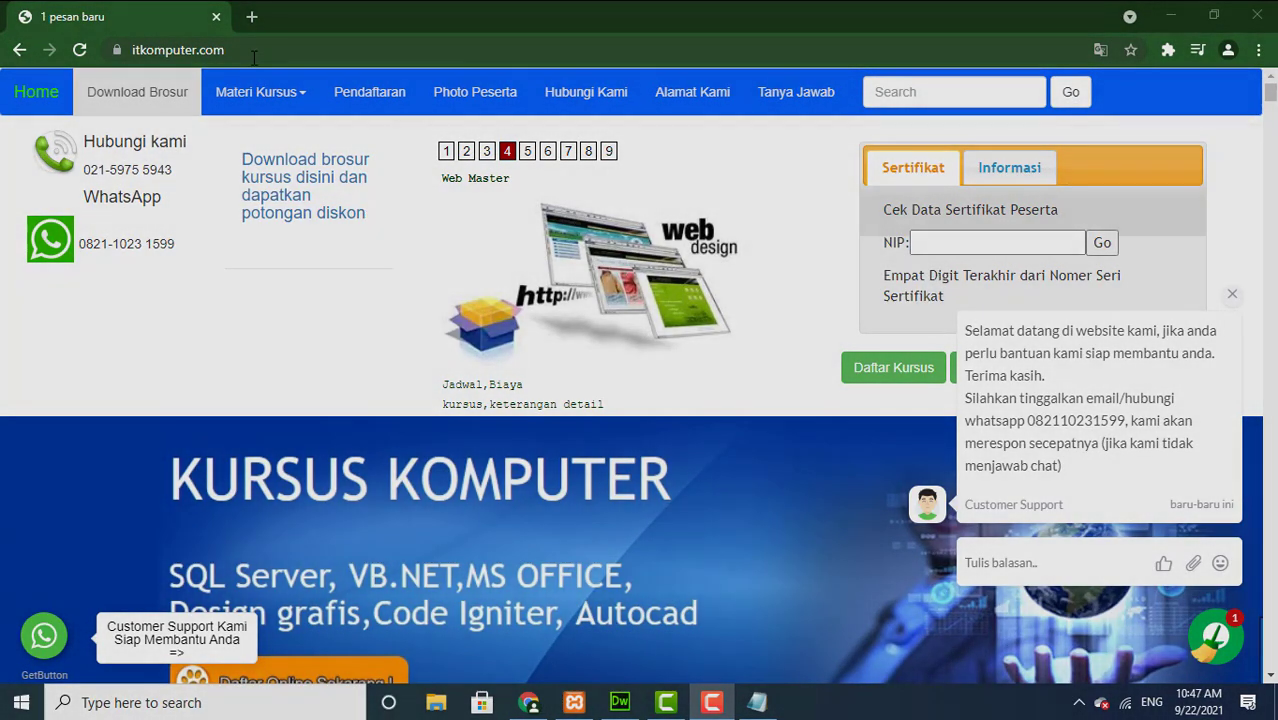
Step: Open a blank new tab beside the itkomputer.com tab
click(319, 59)
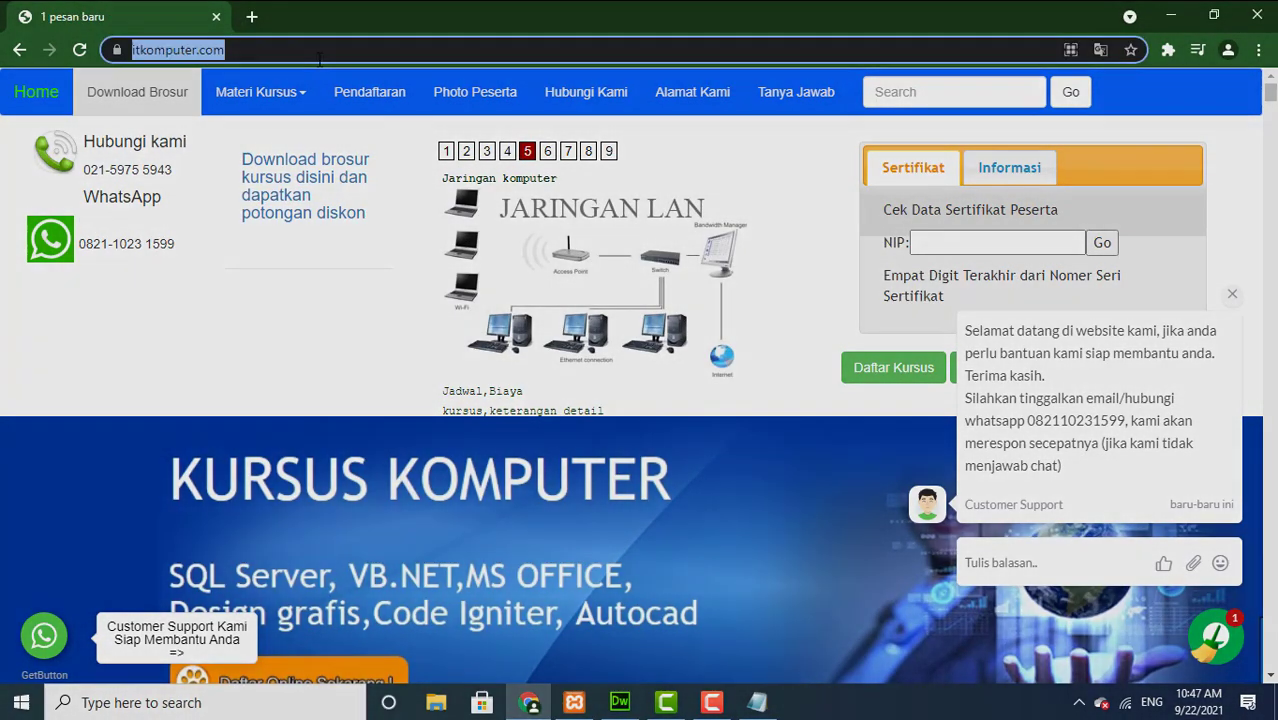
click(319, 59)
drag(295, 42, 255, 24)
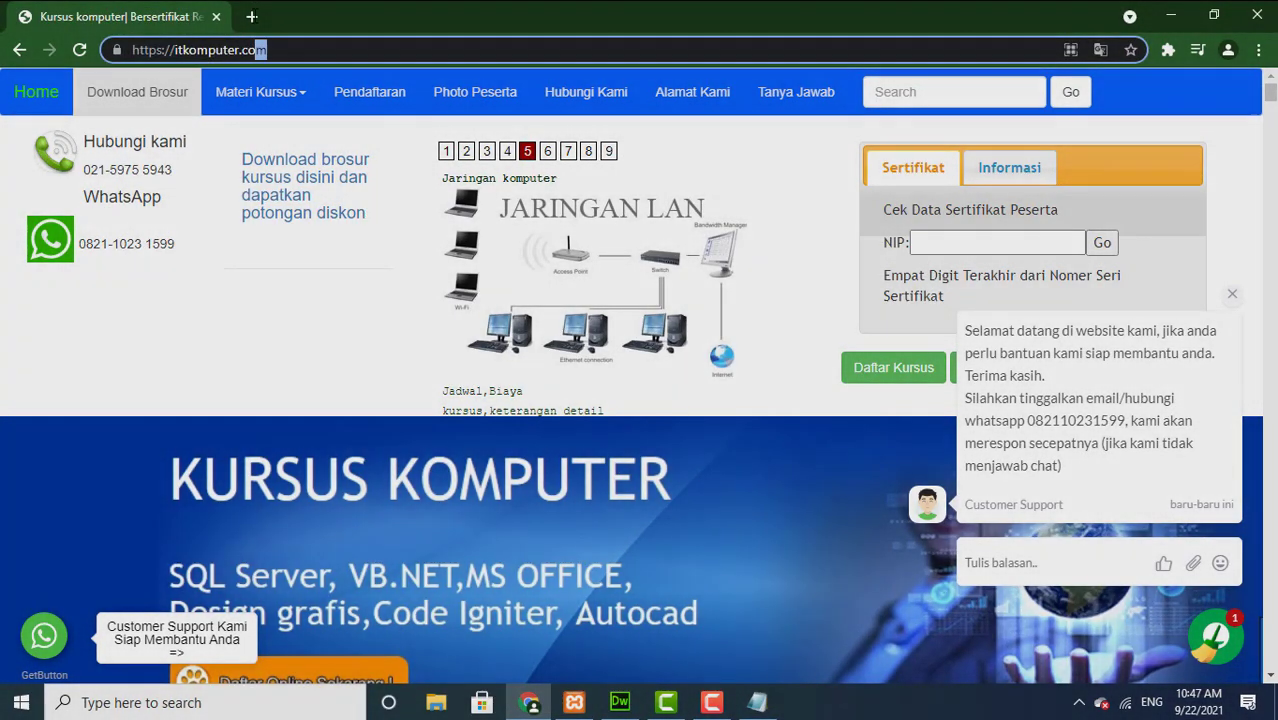
click(253, 17)
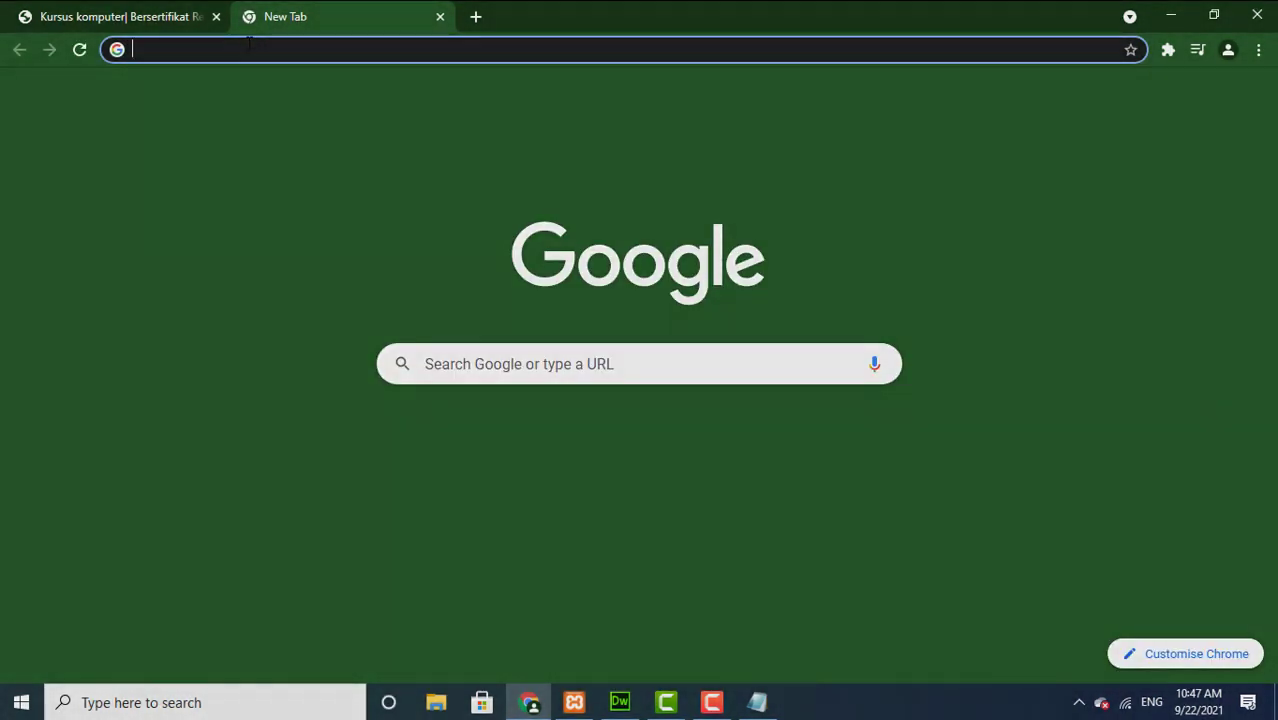
Step: Go to the Google homepage in the new tab
click(246, 48)
text(GOO)
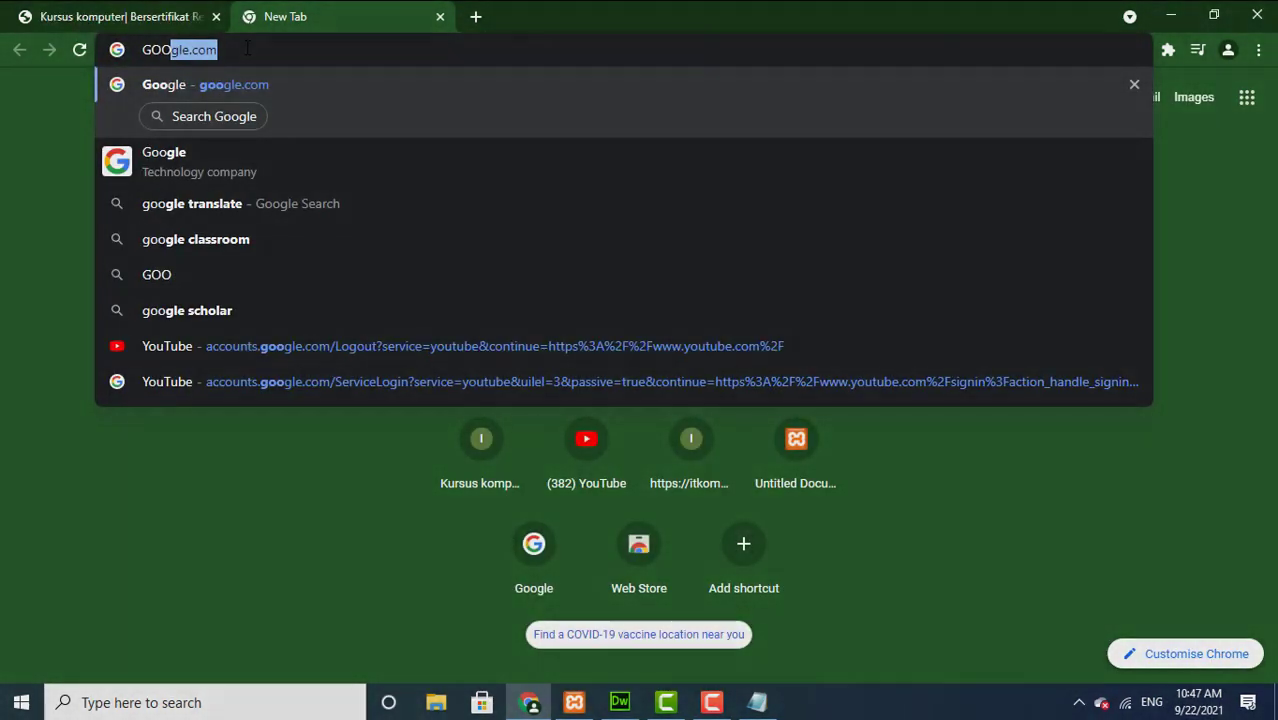
key(Return)
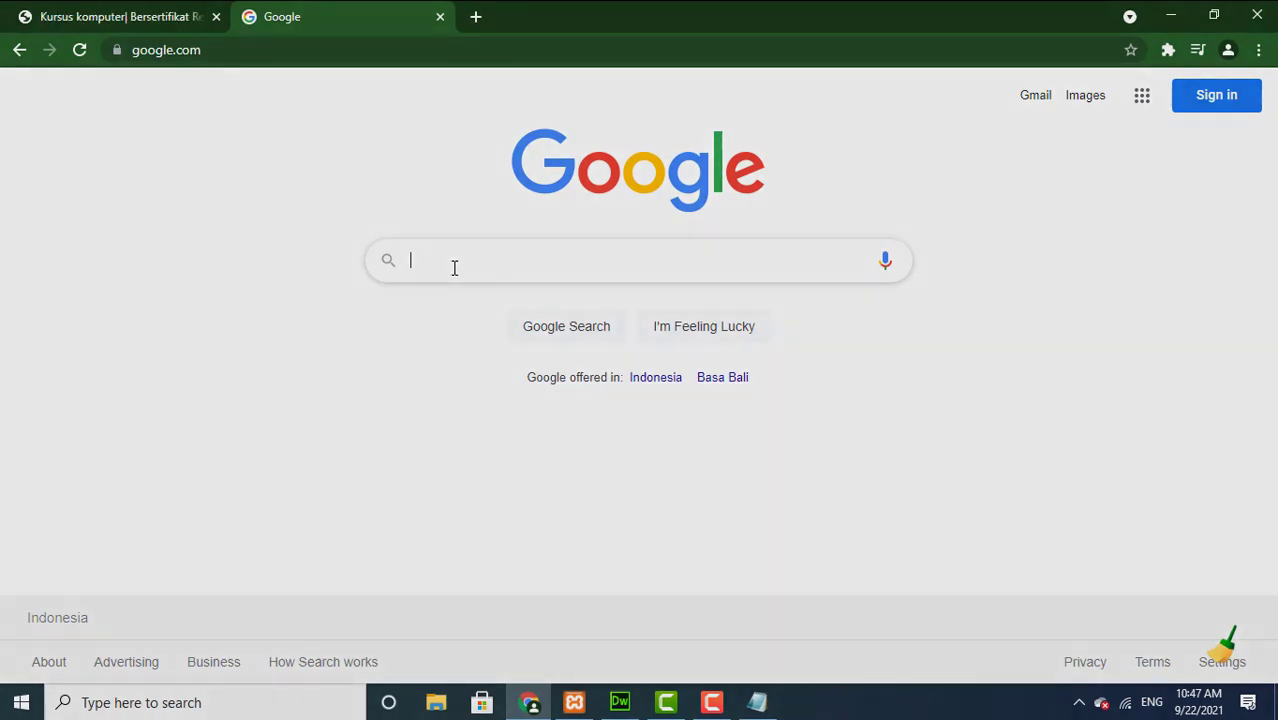
Step: Search Google for 'kursus komputer'
click(507, 260)
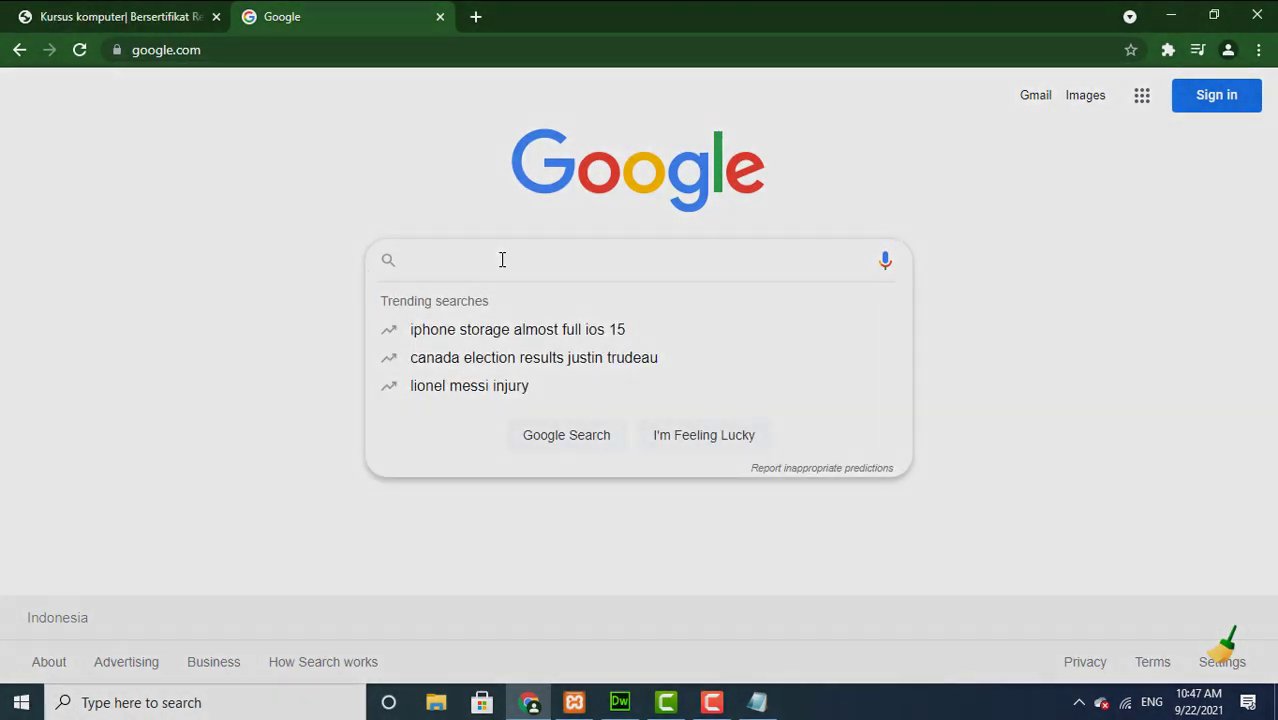
text(KU)
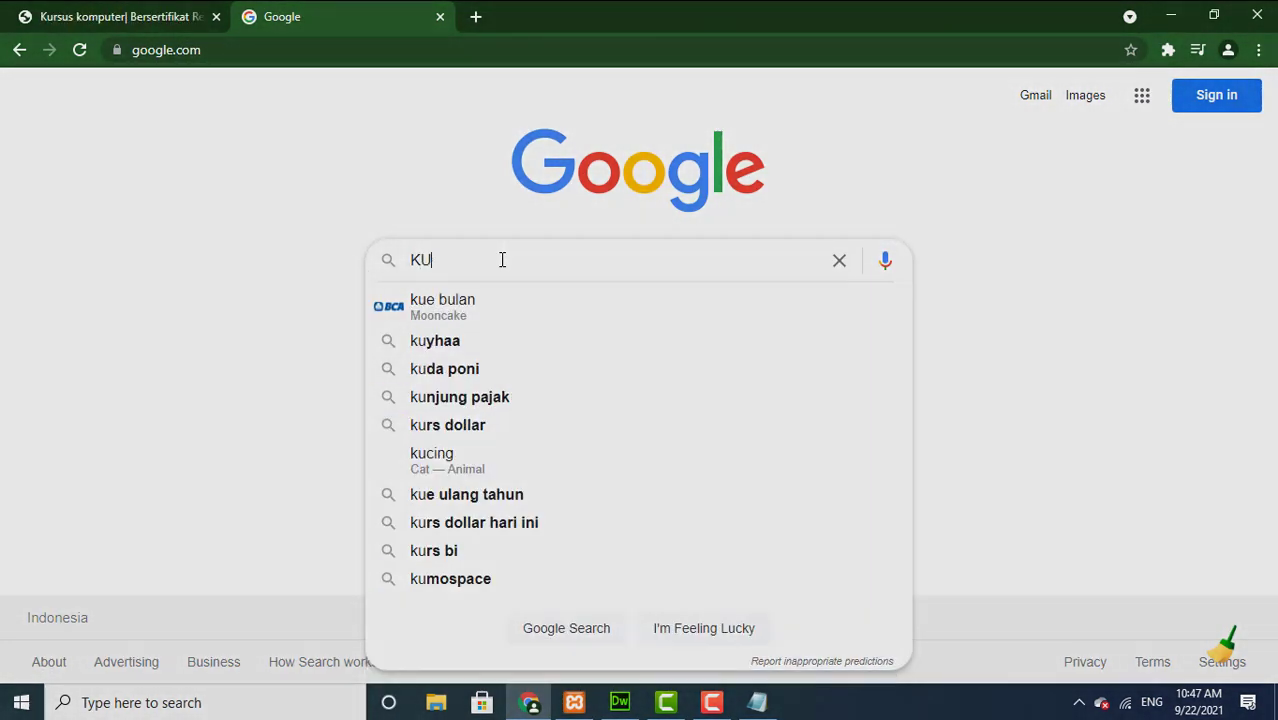
key(BackSpace)
key(BackSpace)
text(kursus k)
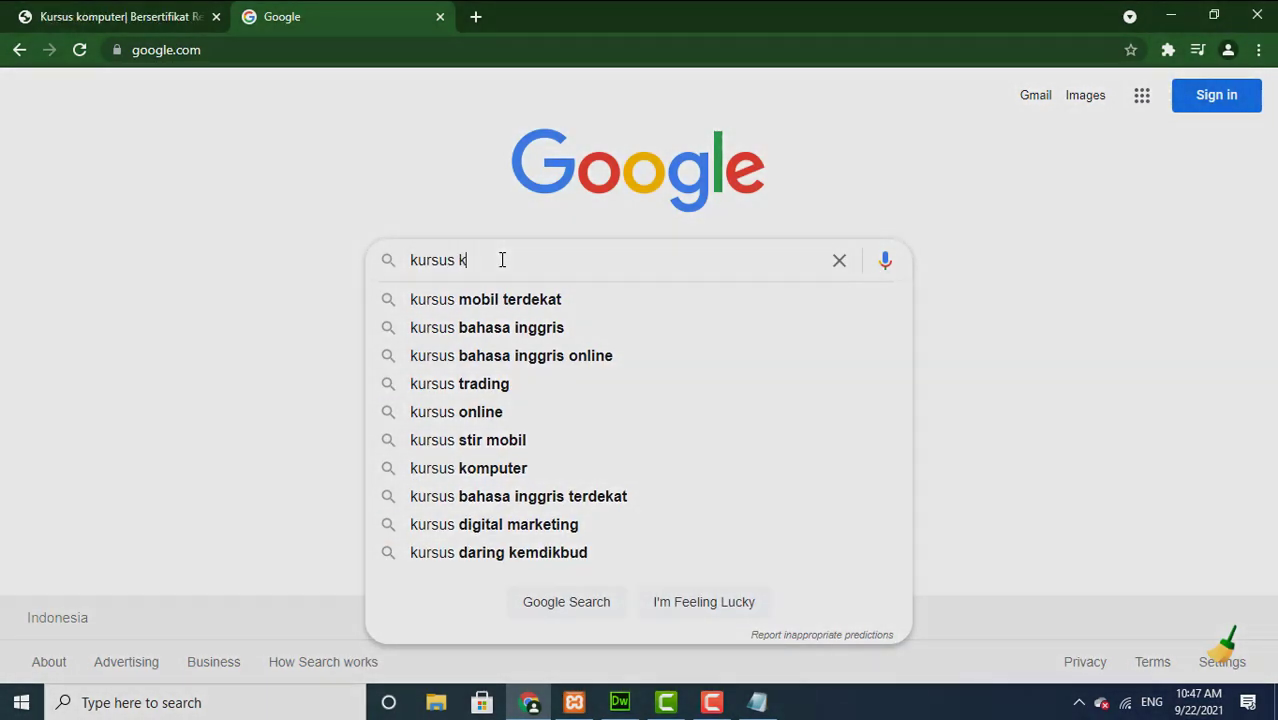
text(omputer)
key(Return)
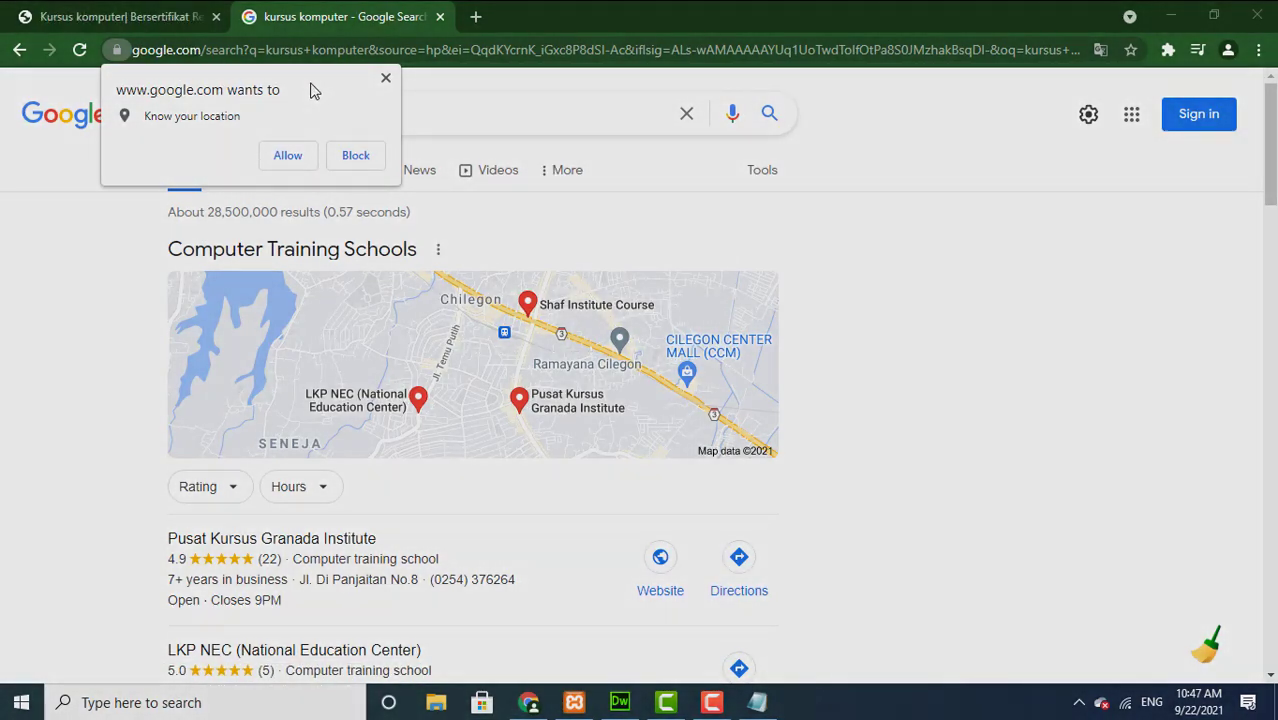
Step: Dismiss the location request, scroll down to the itkomputer.com listing, then return to the top
click(386, 79)
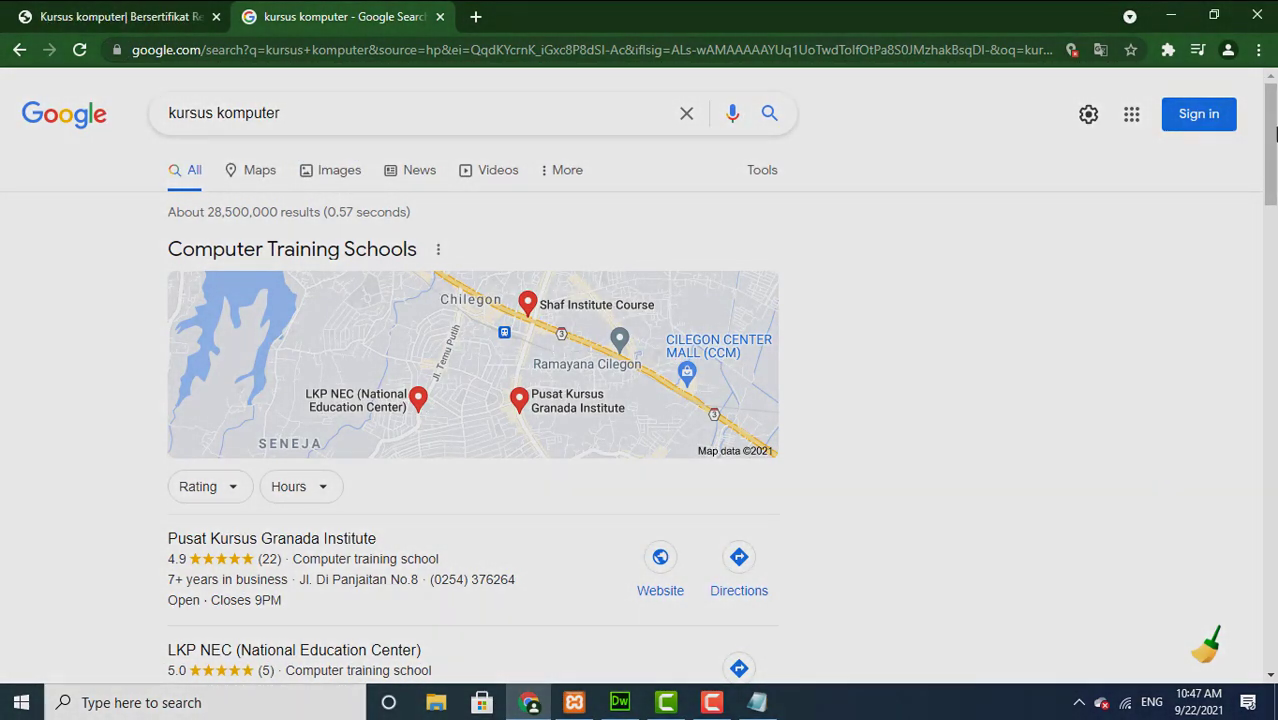
scroll(1272, 155, down, 8)
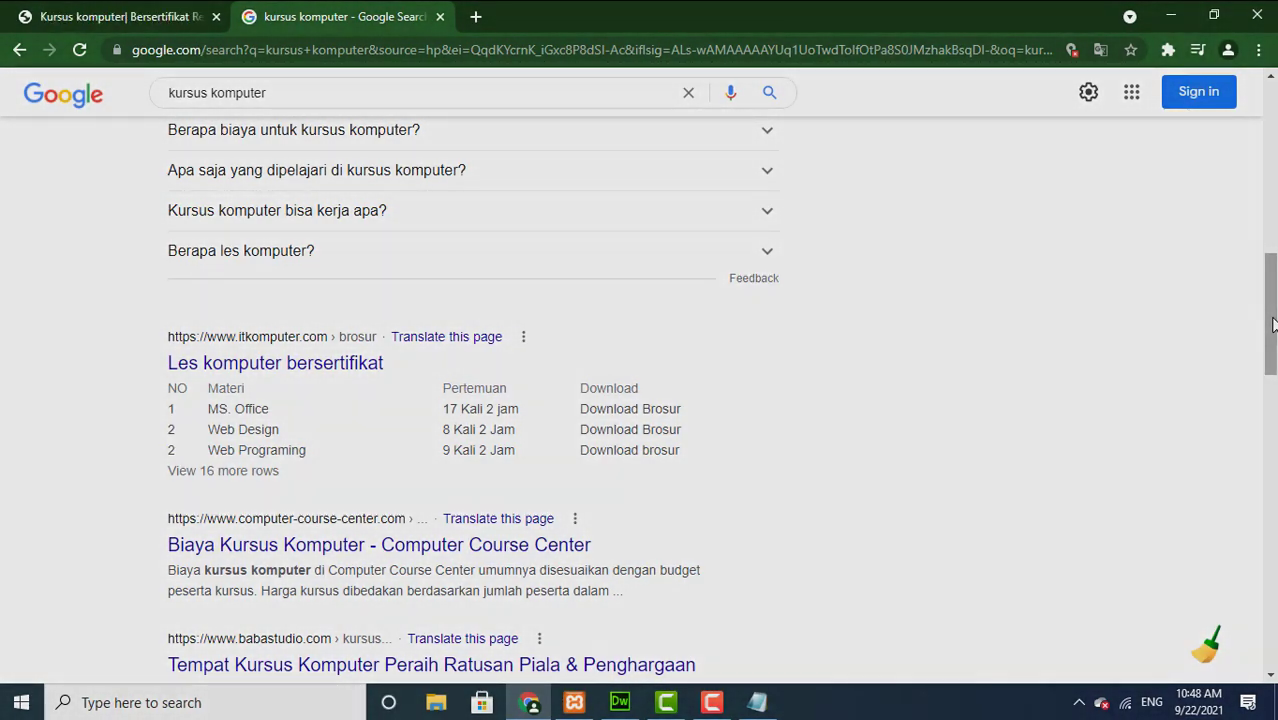
drag(1273, 323, 1265, 140)
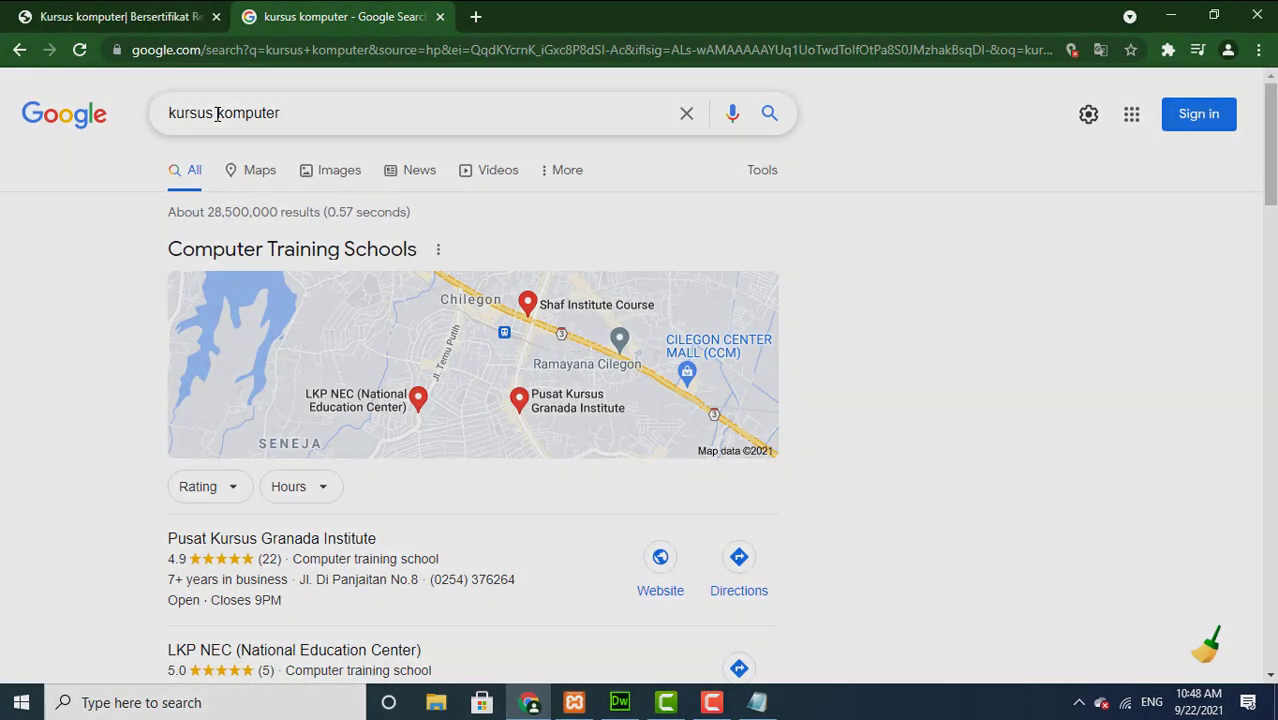
Step: Change the search to 'kursus sql server' and highlight the itkomputer.com result
drag(217, 113, 319, 113)
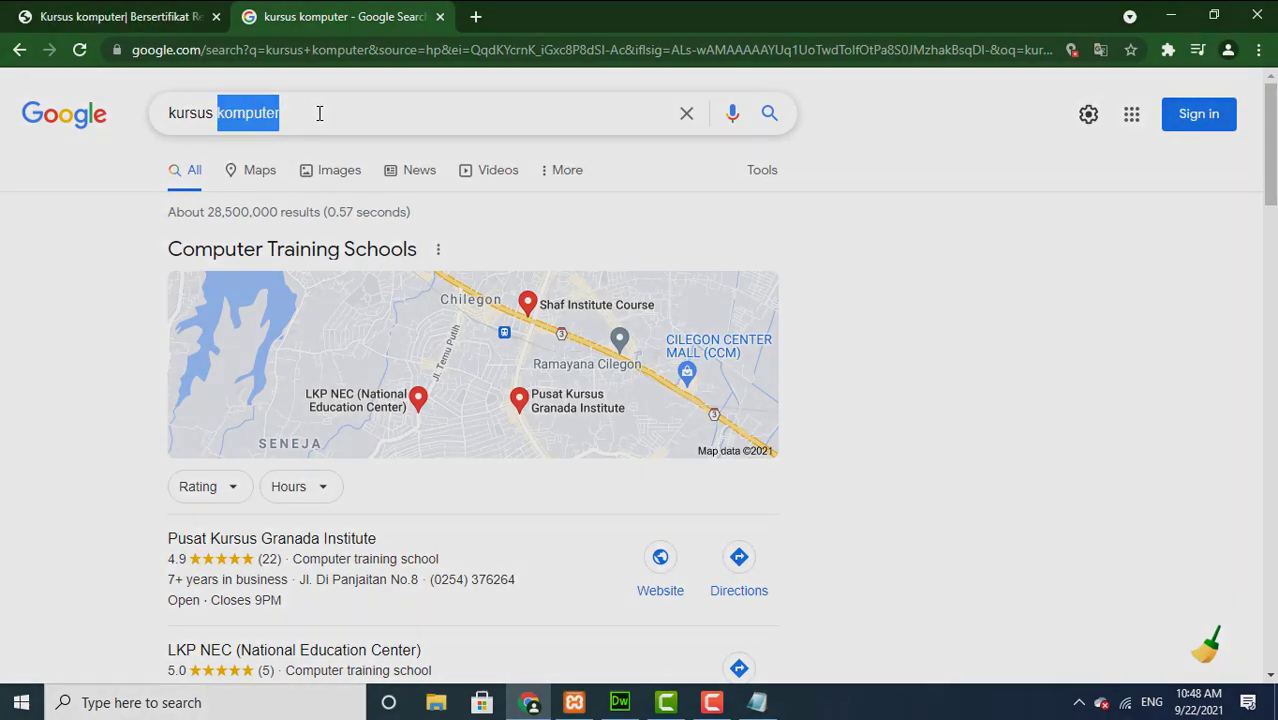
text(sql server)
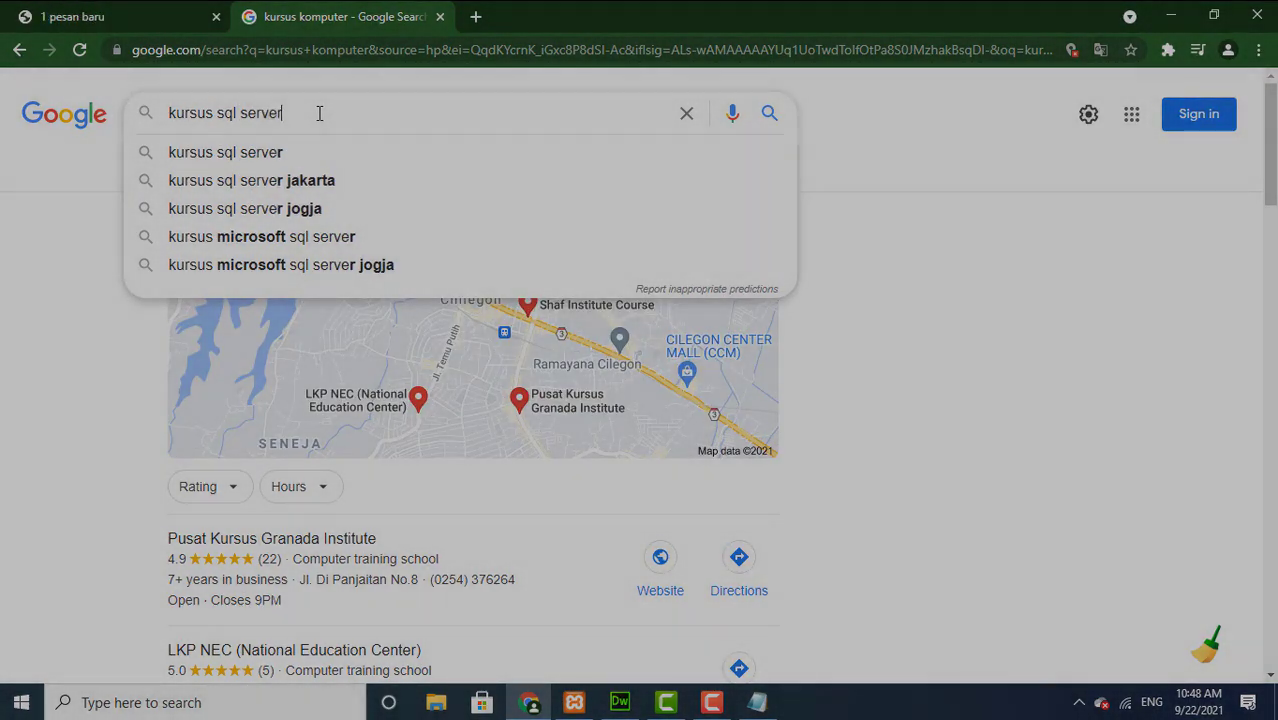
key(Return)
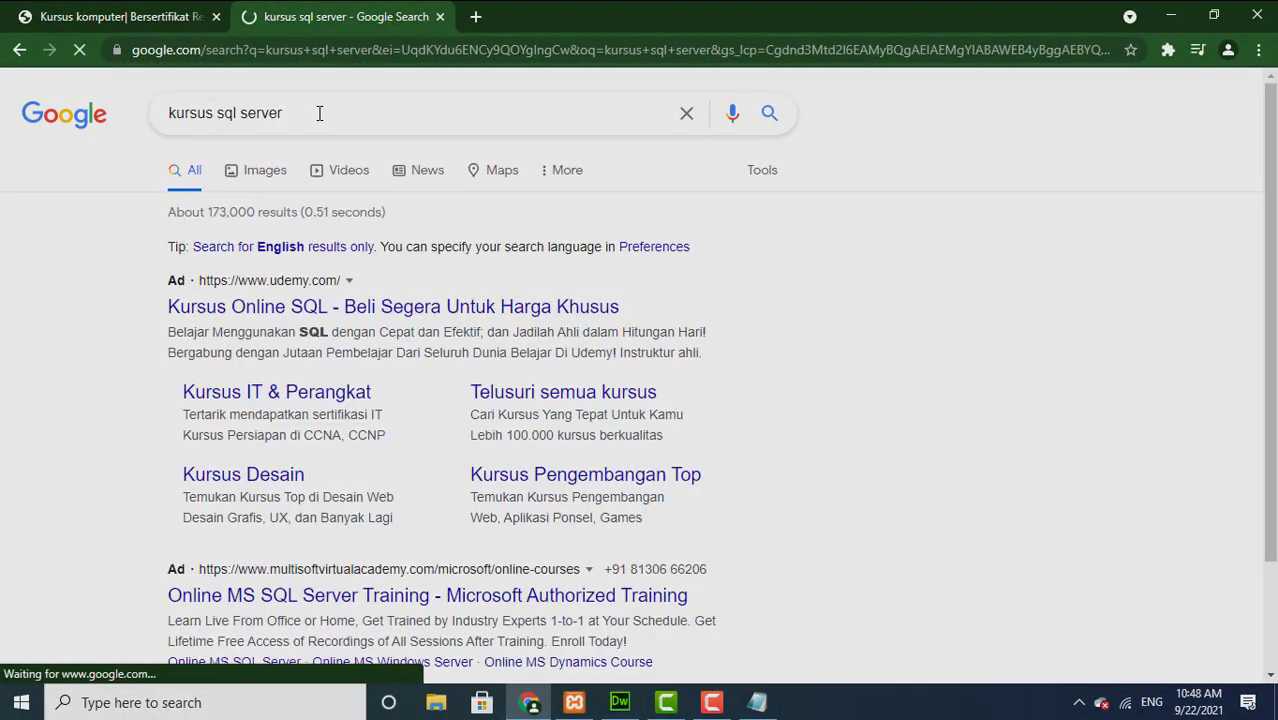
drag(1271, 173, 1271, 225)
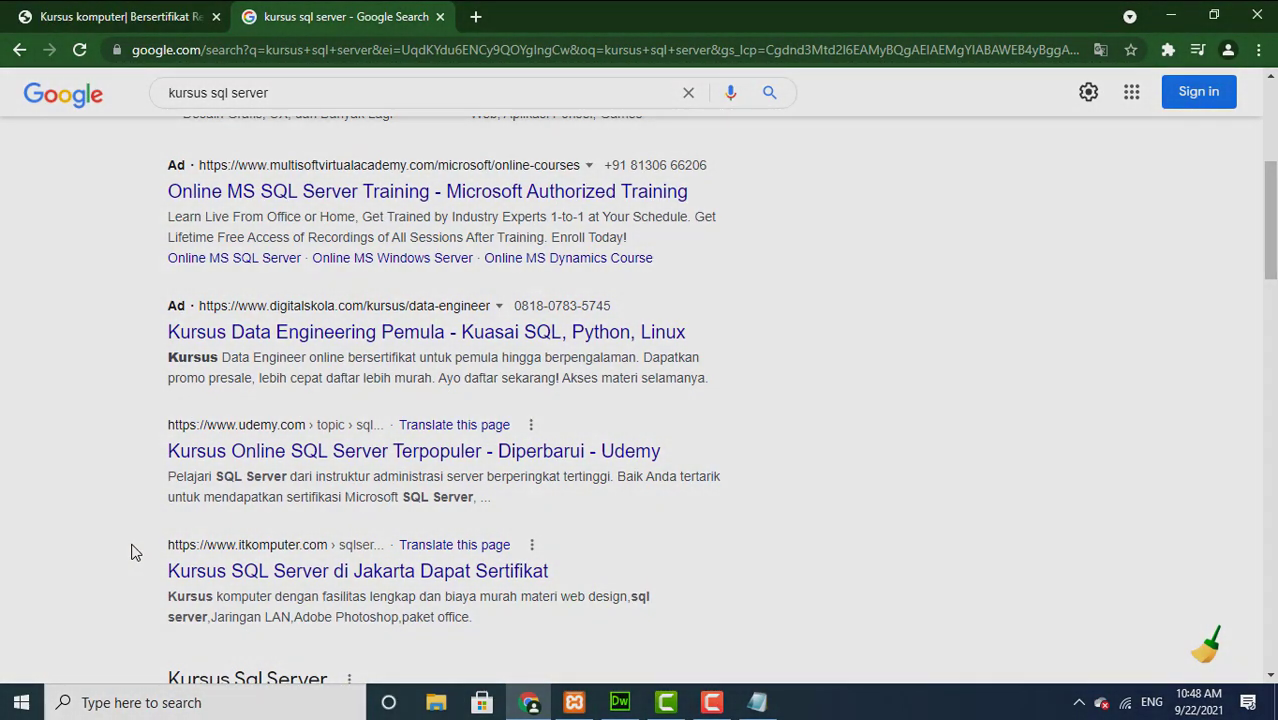
drag(131, 551, 541, 621)
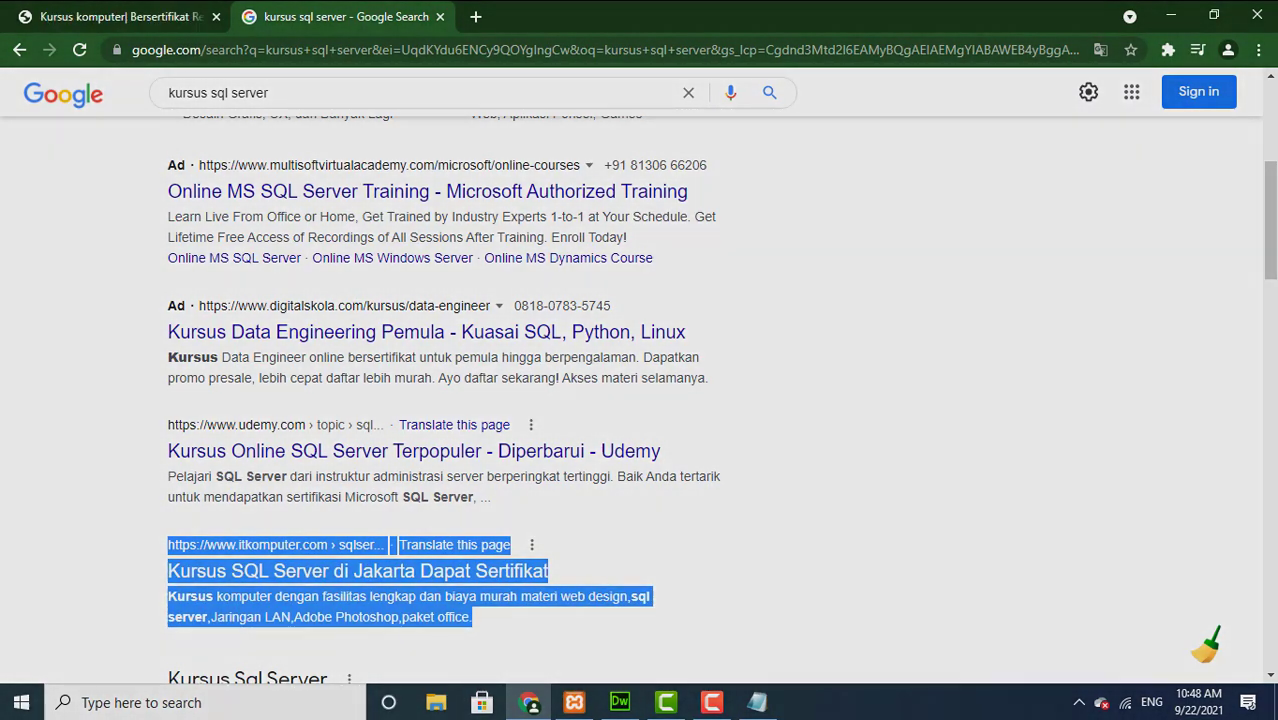
drag(1274, 220, 1268, 124)
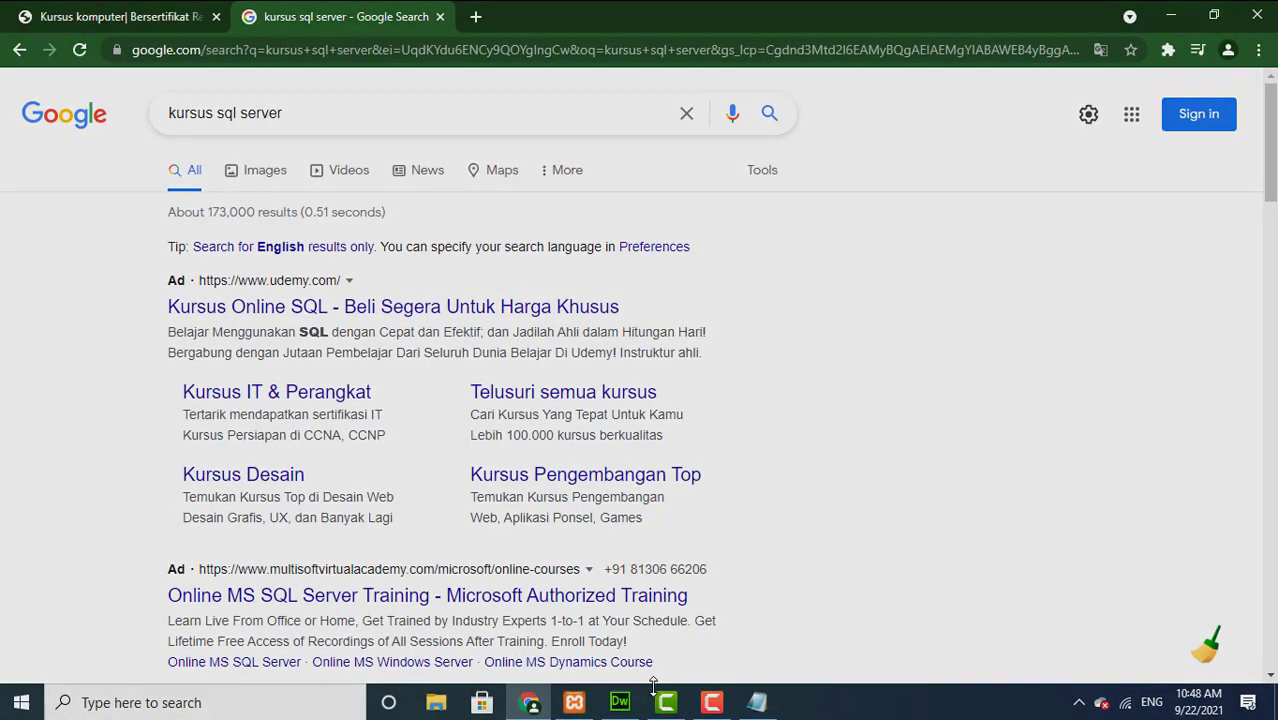
Step: Bring Dreamweaver forward to its start screen with the itkomputer site files listed
mouse_move(622, 703)
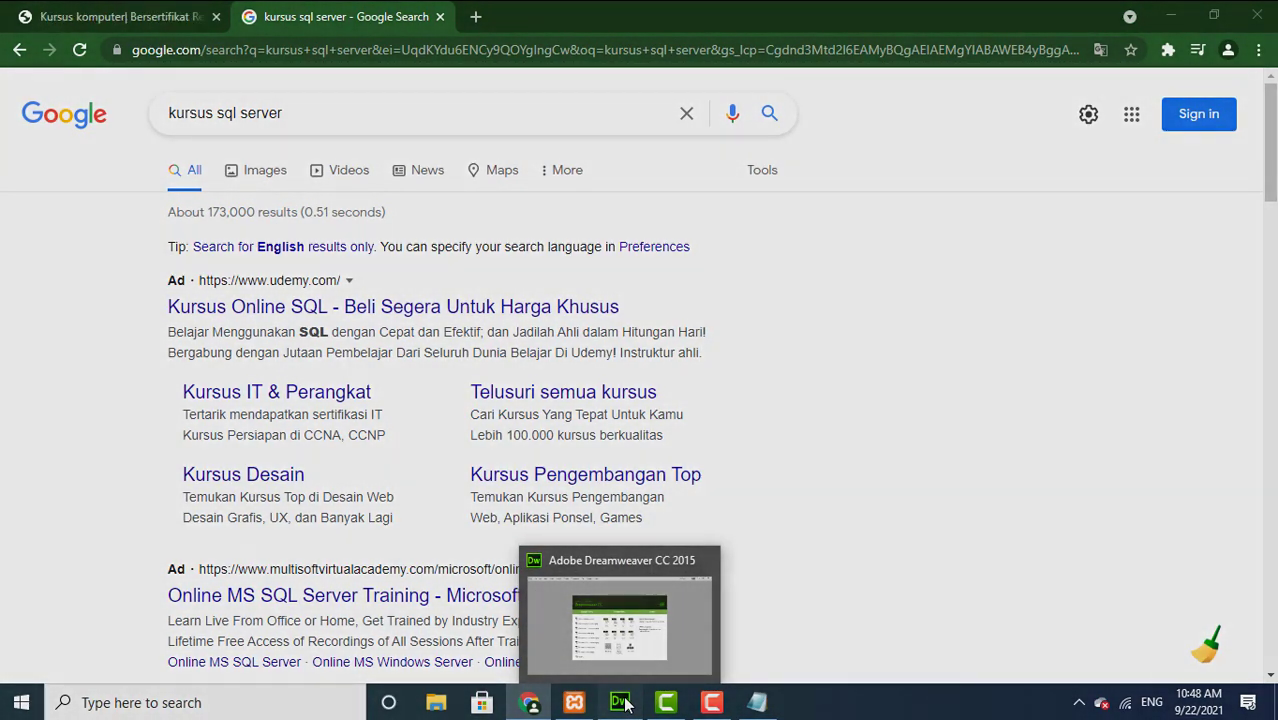
click(622, 703)
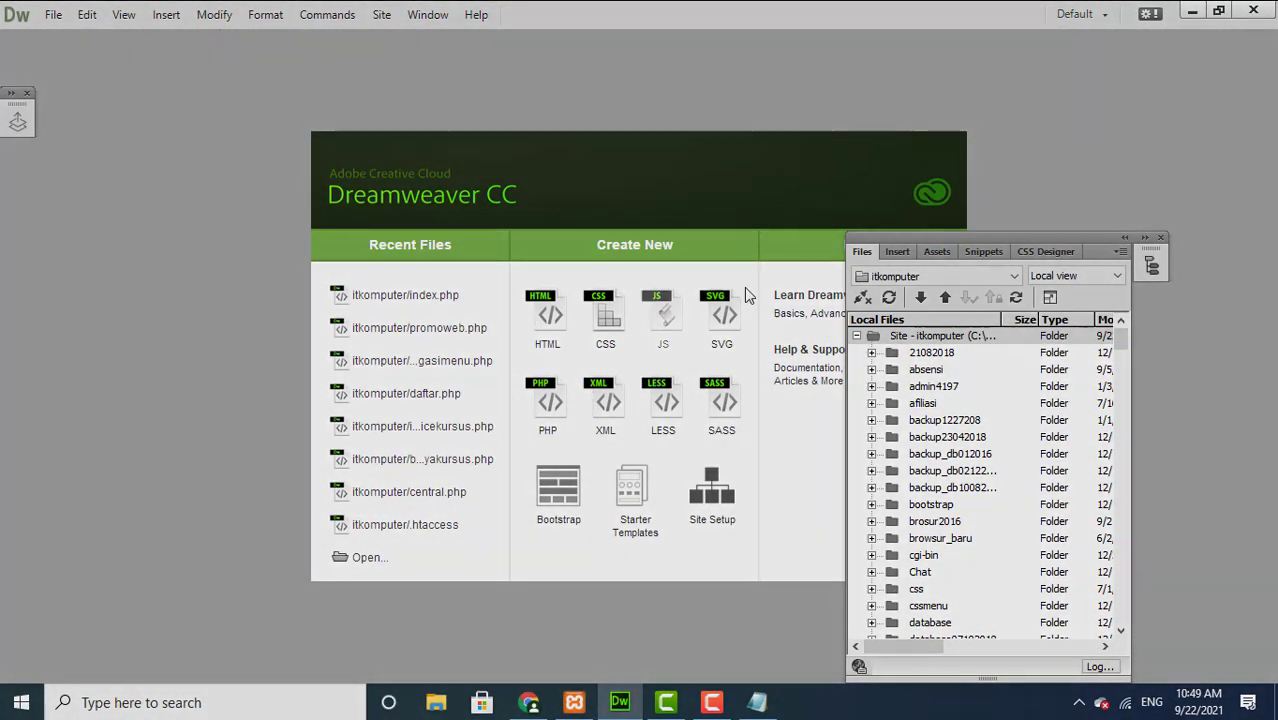
Step: Open the site's index.php from the Files panel, then bring the SEO Notepad note forward
drag(884, 239, 841, 109)
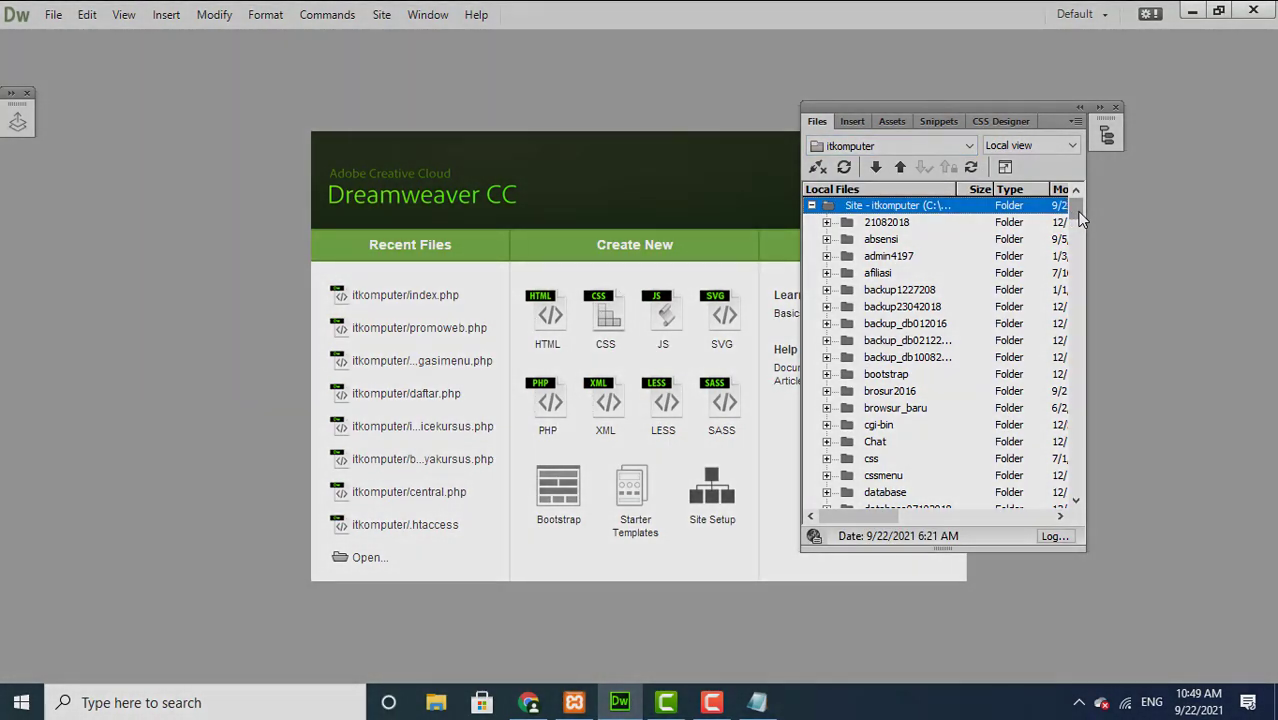
drag(1080, 219, 1081, 270)
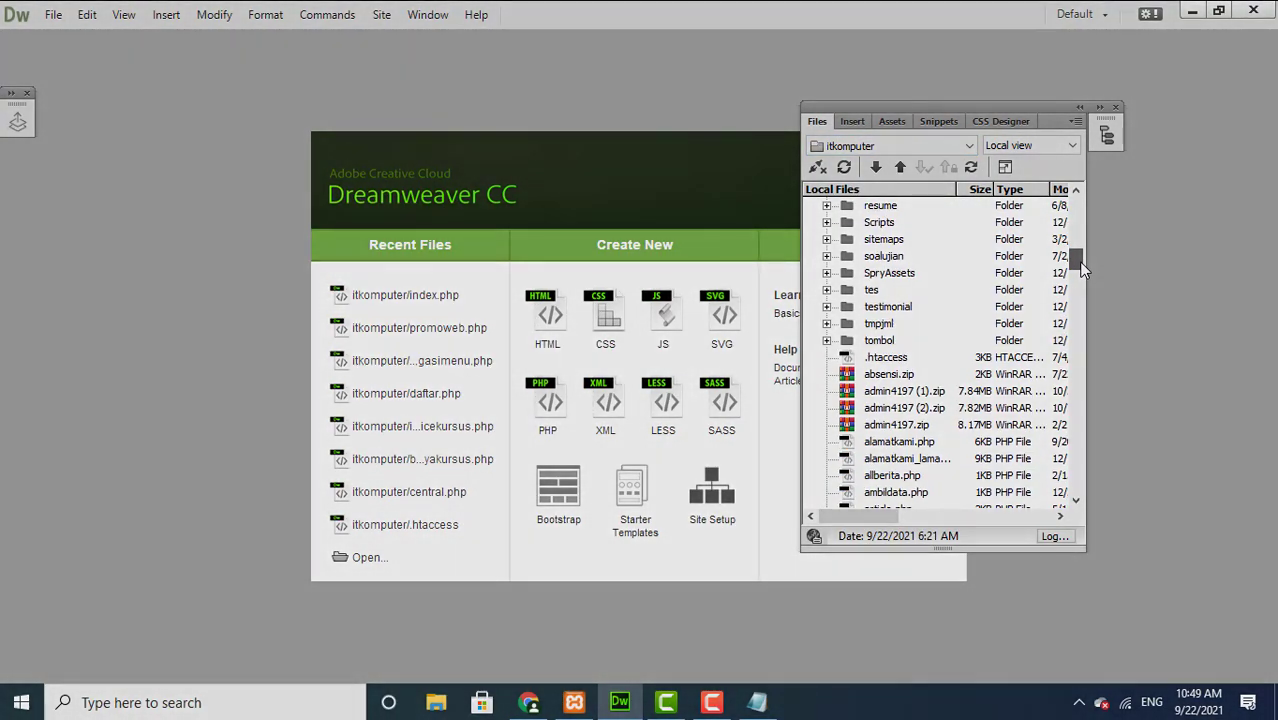
click(900, 442)
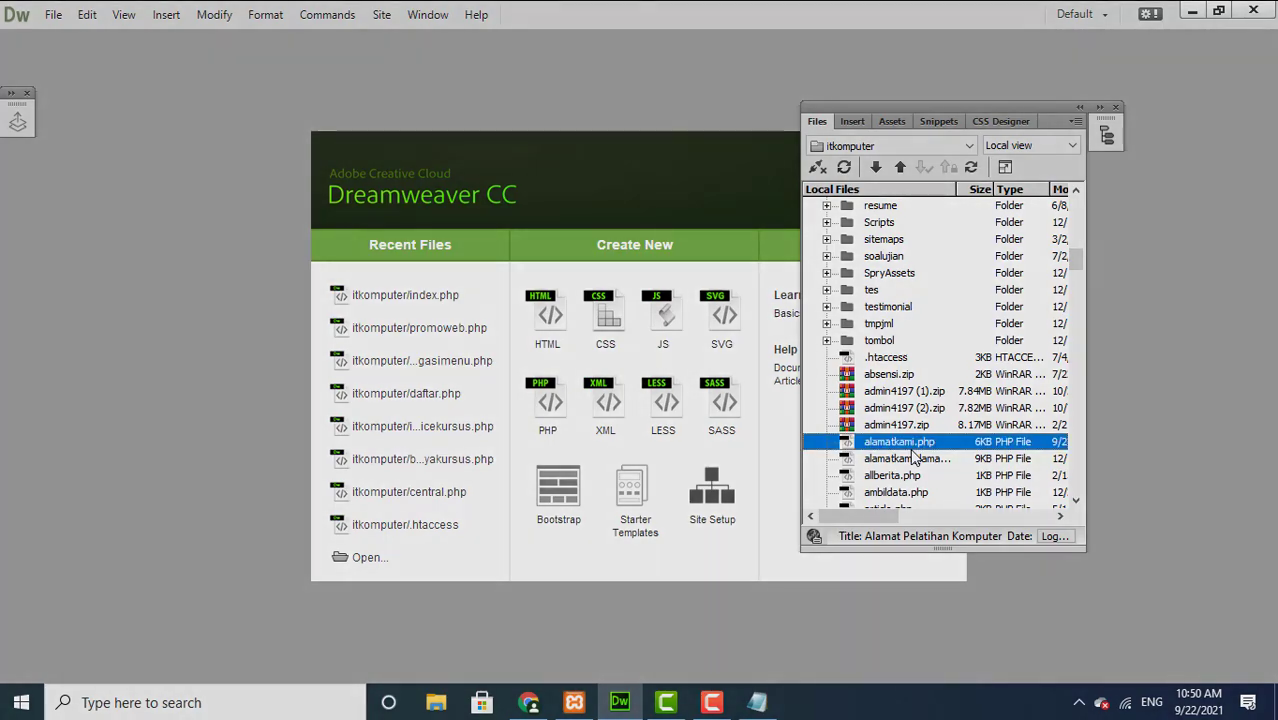
key(i)
key(i)
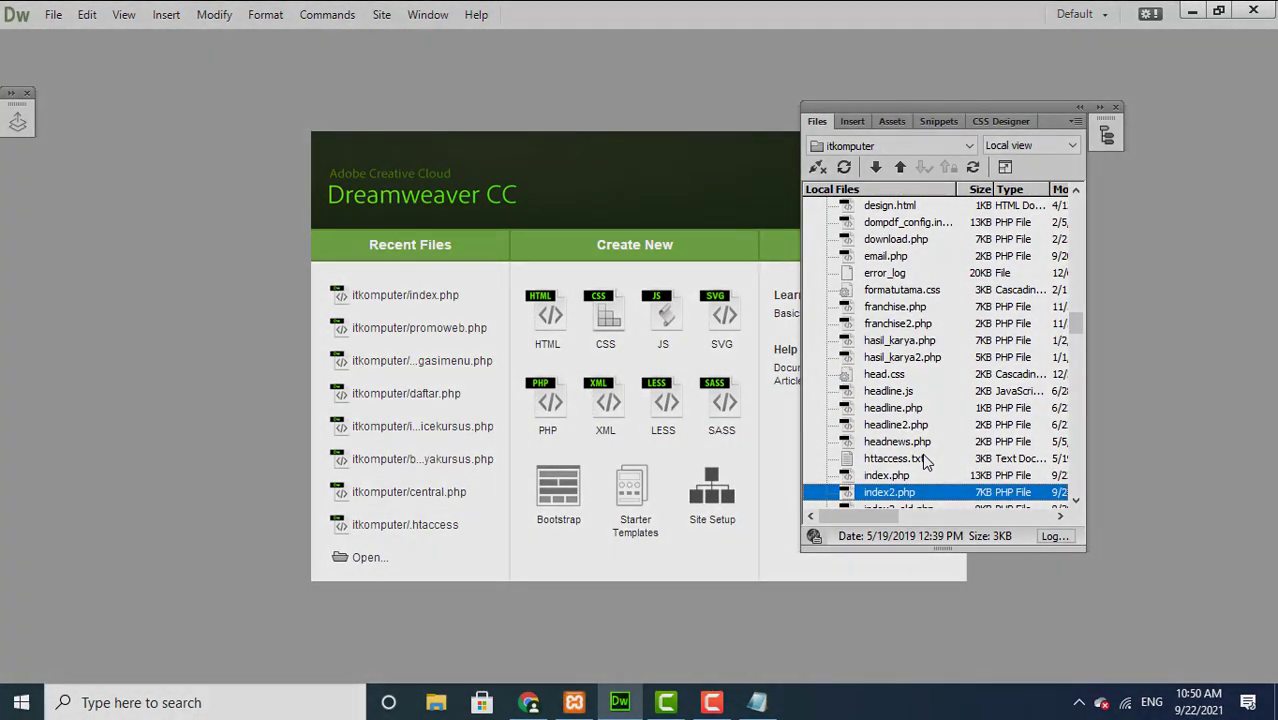
click(908, 475)
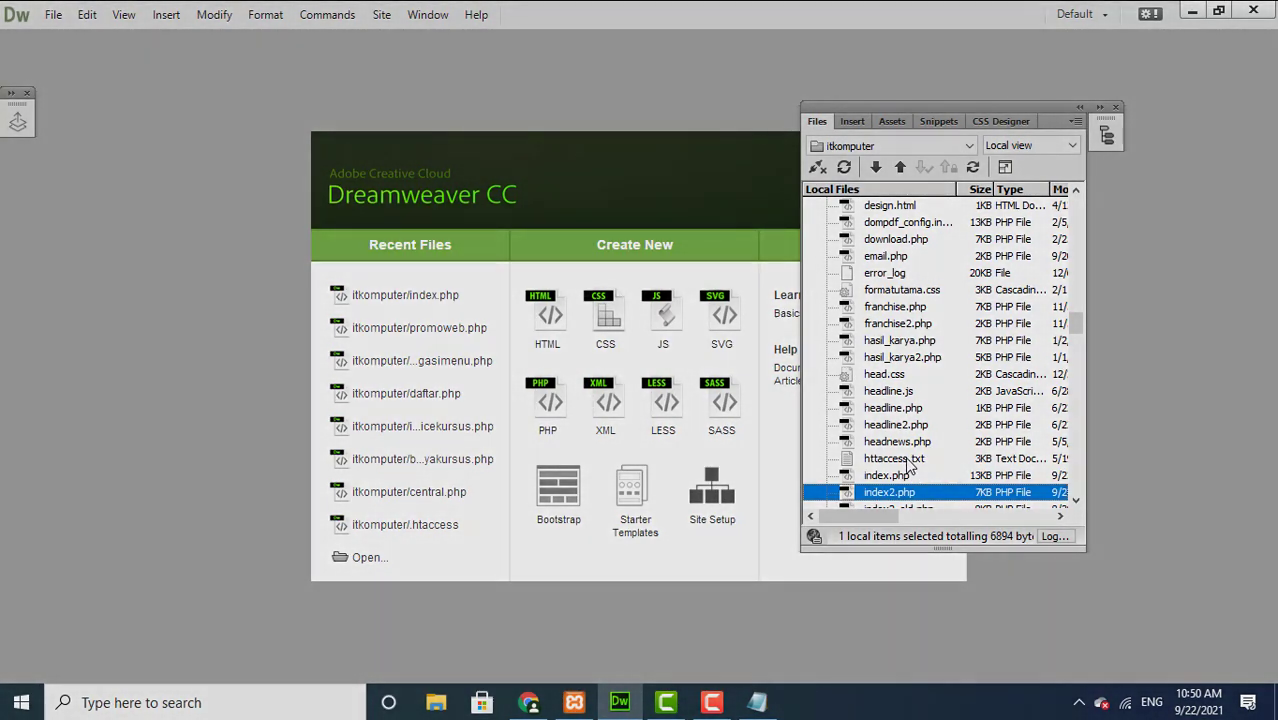
click(909, 462)
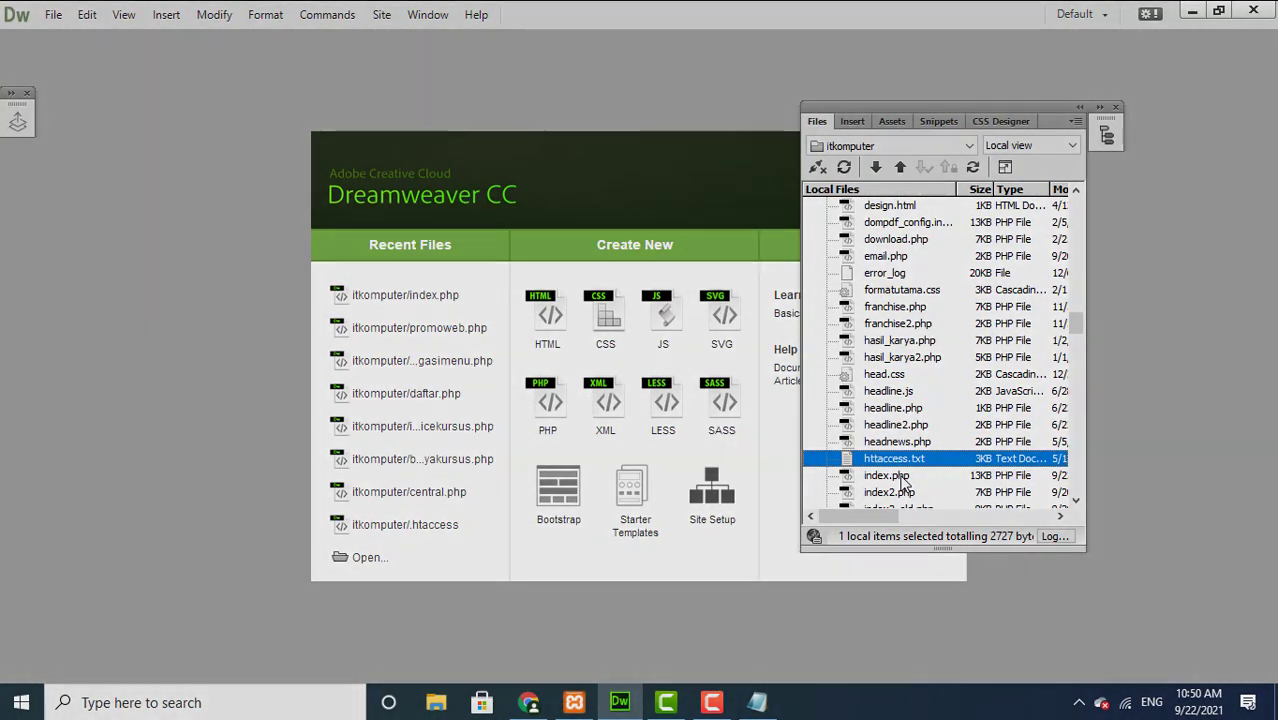
click(898, 476)
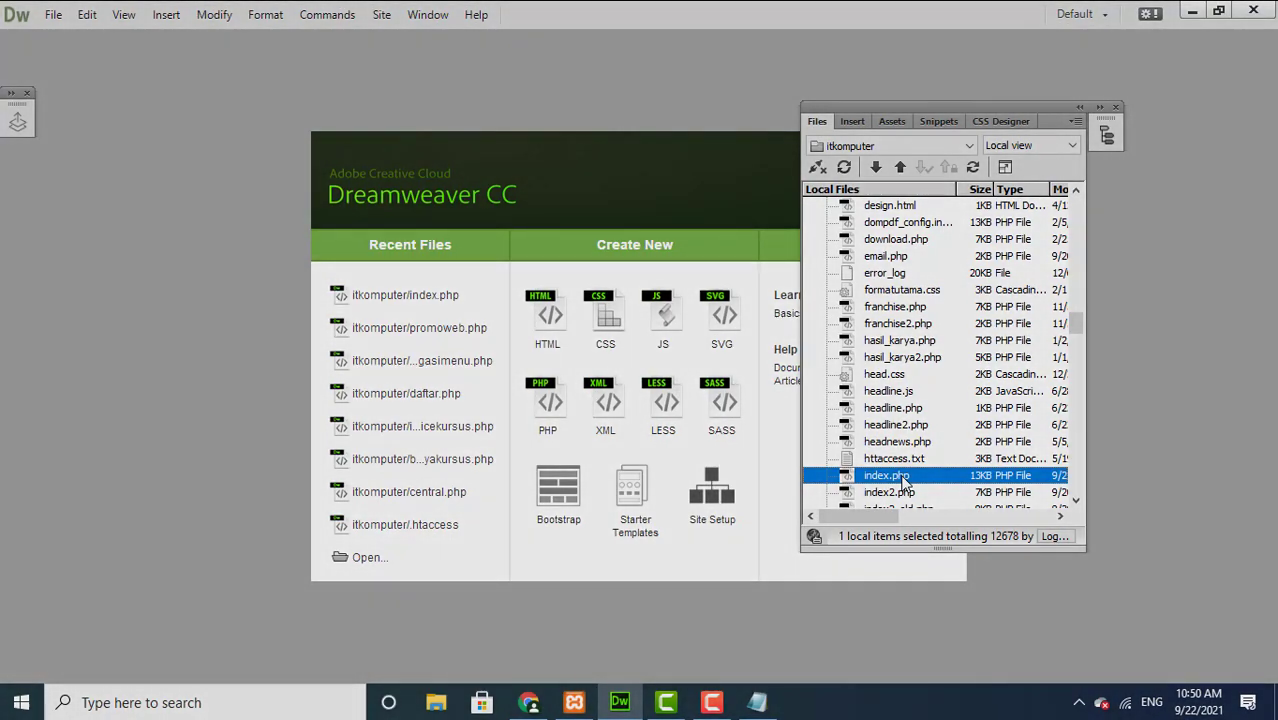
double_click(898, 476)
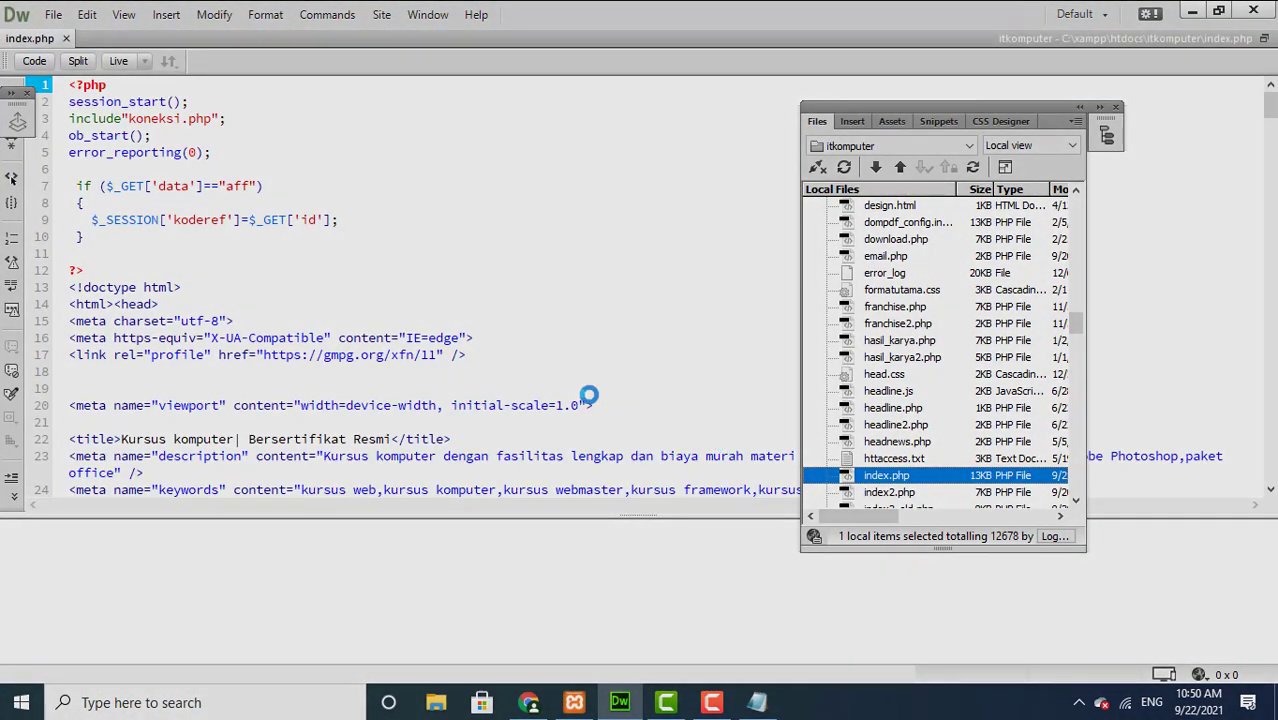
click(757, 705)
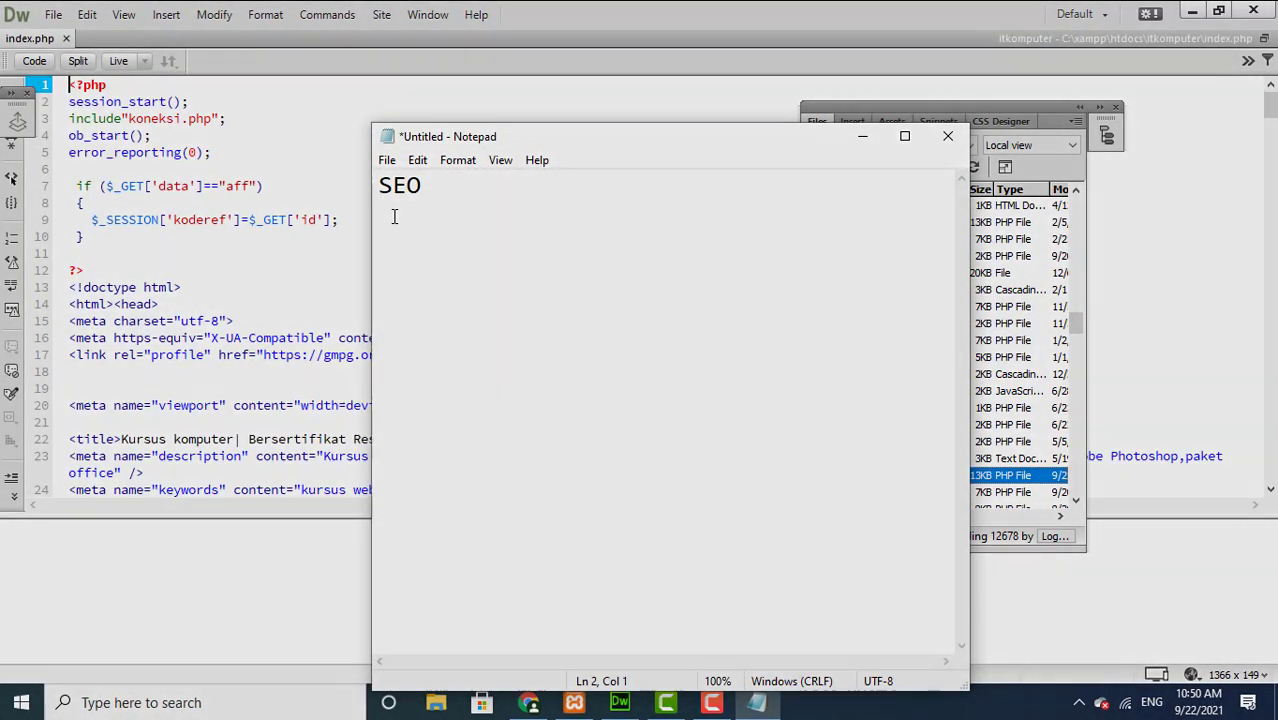
Step: Write the headings '1. Internal SEO' and '2. External SEO' with a blank line between them
text(1)
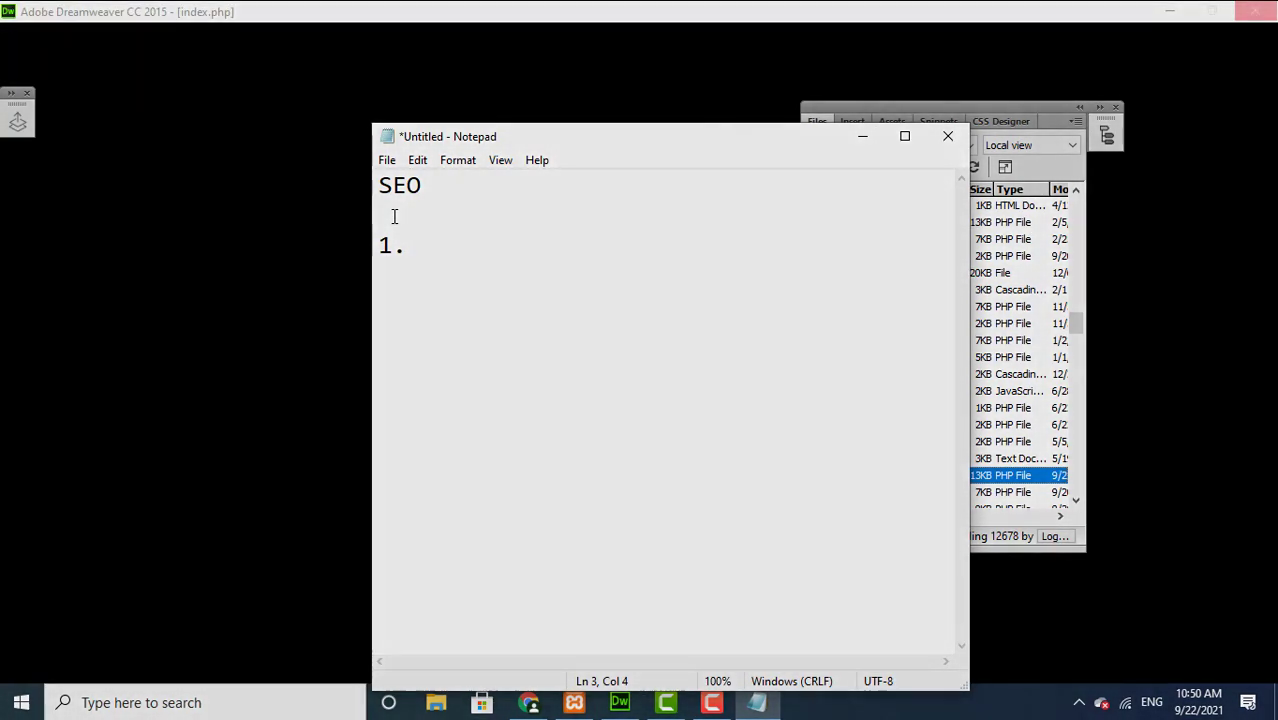
text(. I)
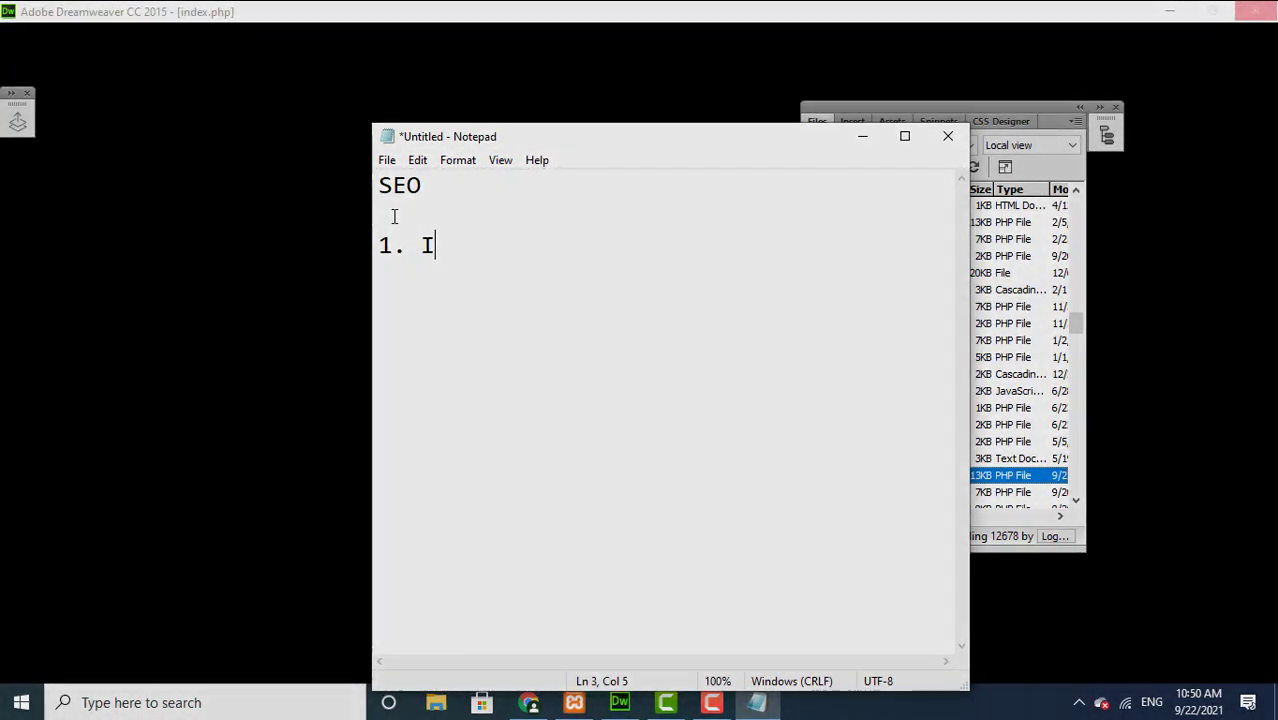
text(nternal )
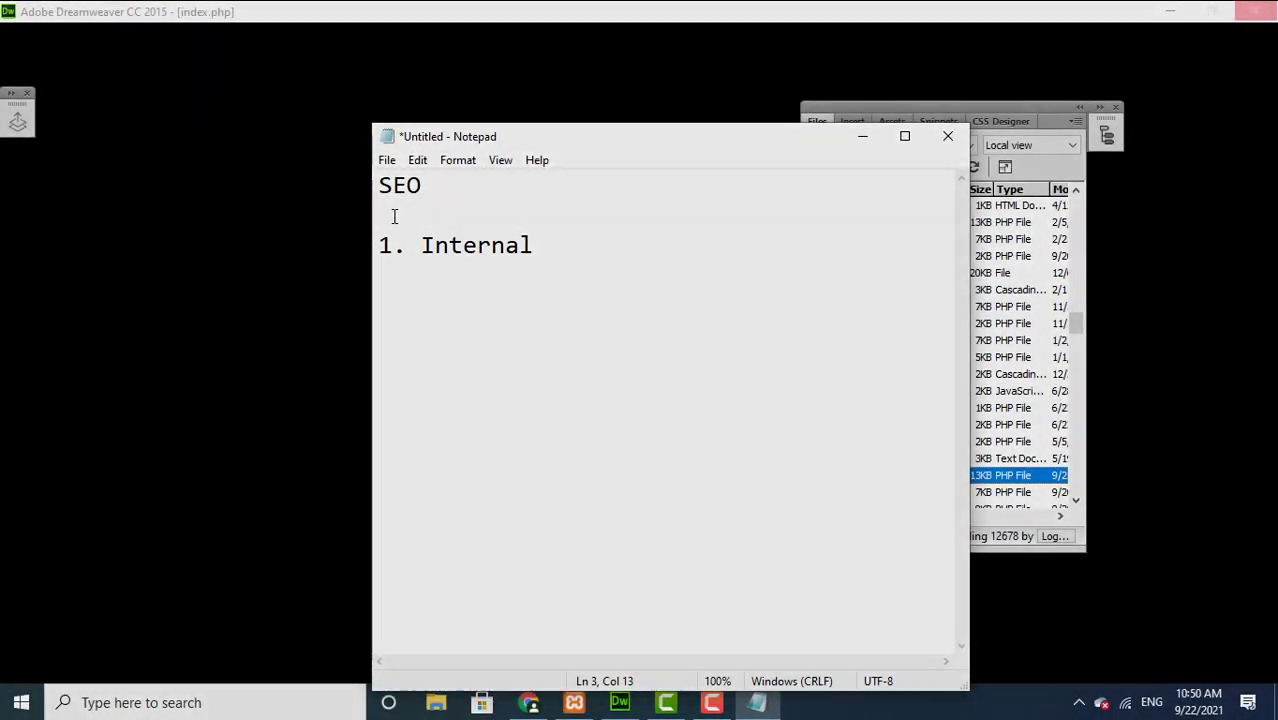
text(SEO)
key(Return)
text(2)
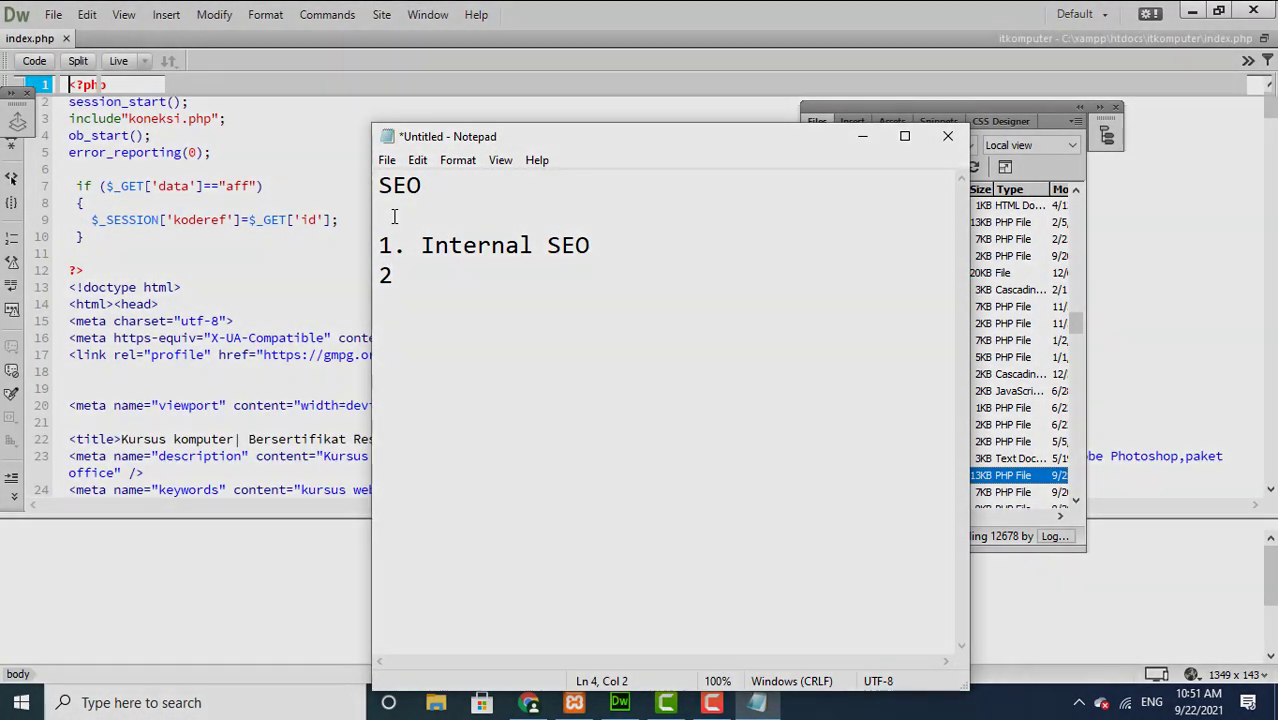
text(. Ex)
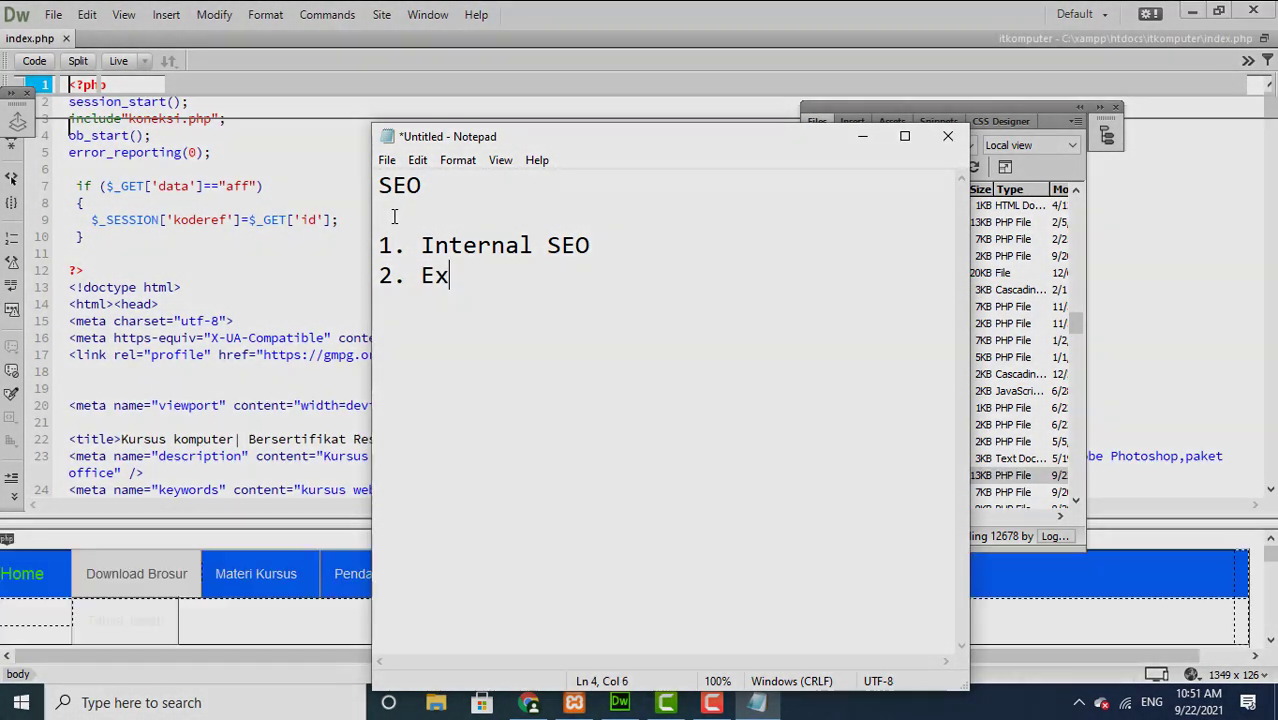
text(ter)
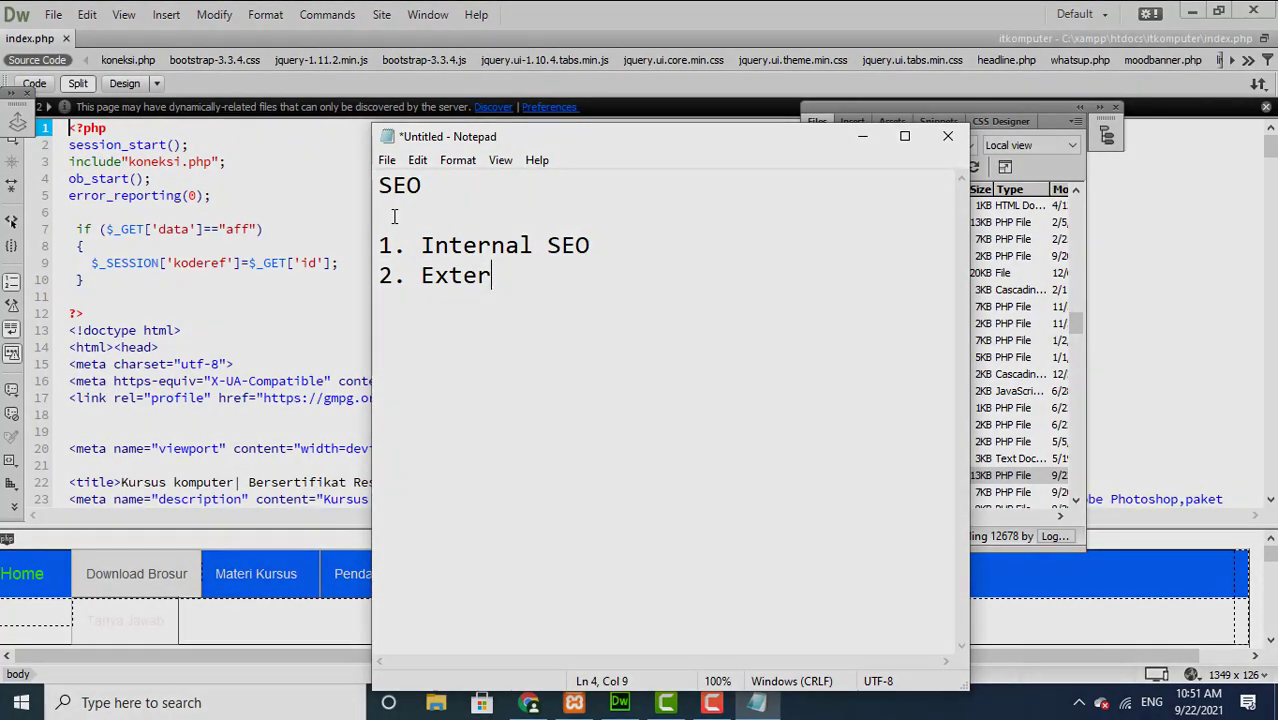
text(nal s)
key(BackSpace)
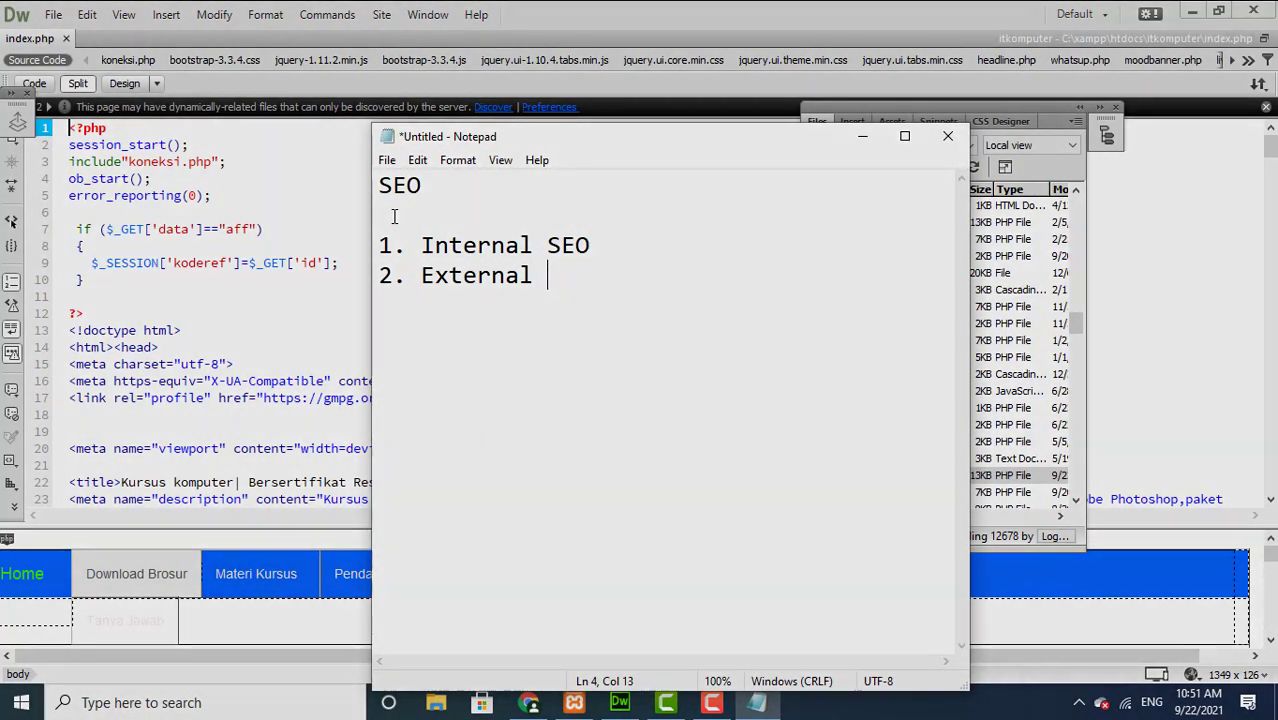
text(SEO)
click(603, 249)
key(Return)
key(Return)
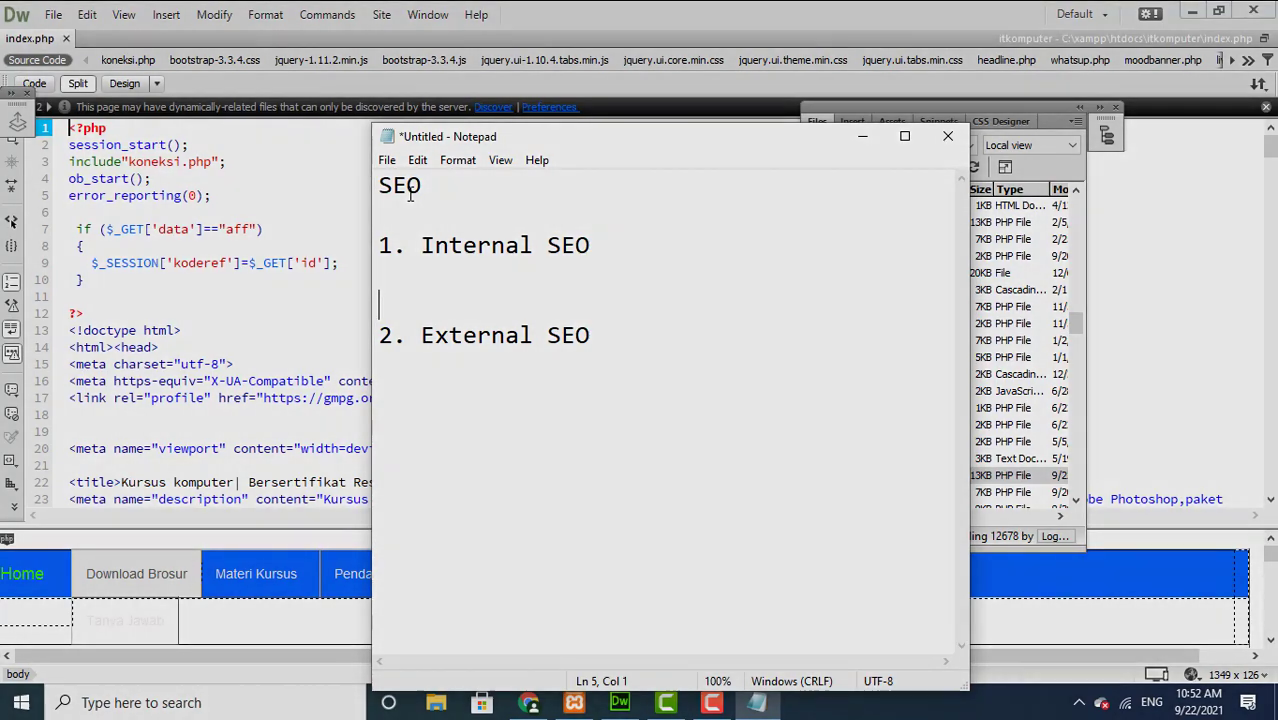
Step: List '1.Judul (title)', '2.Description' and '3.Keyword' under Internal SEO, starting item 4
key(Up)
text(1.j)
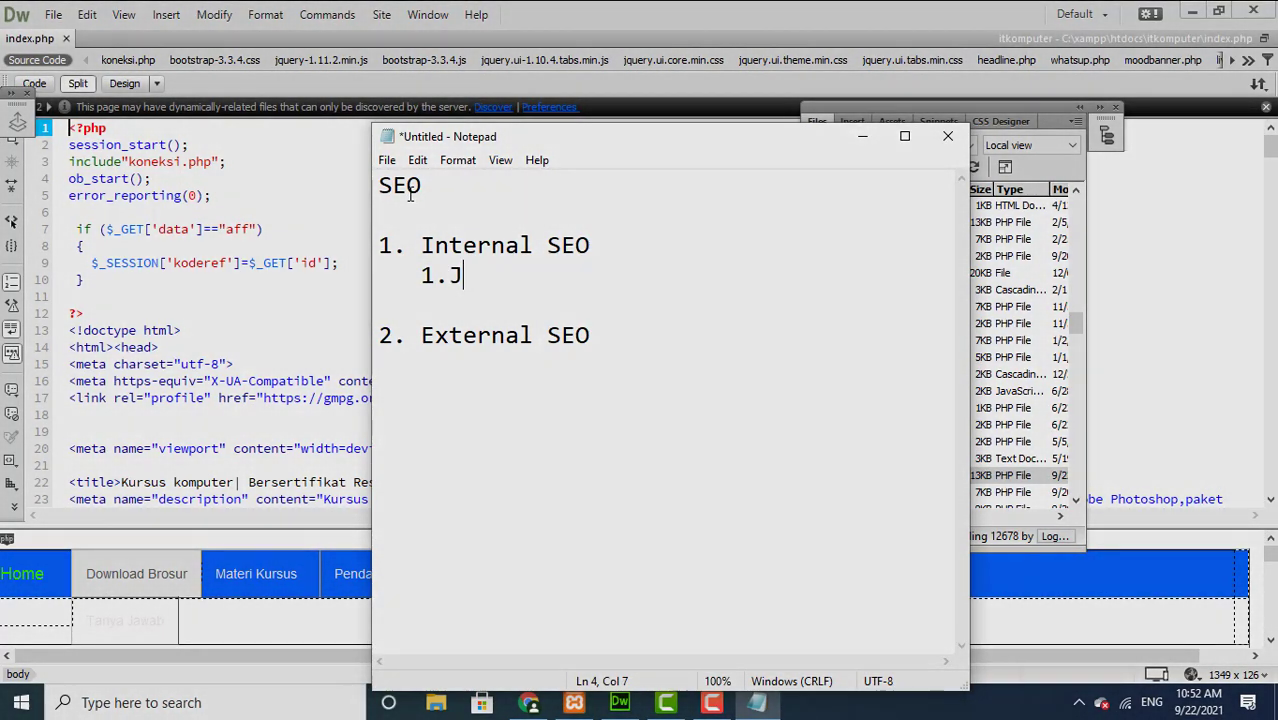
text(udul (title)
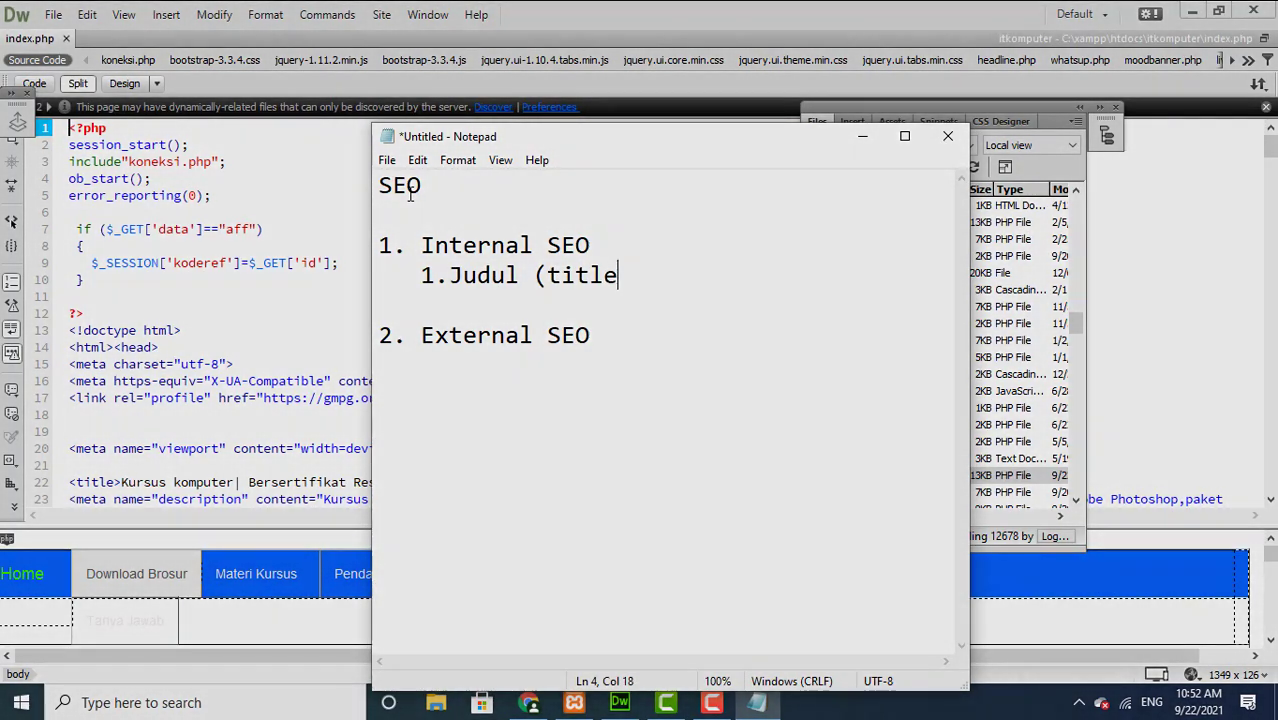
text())
key(Return)
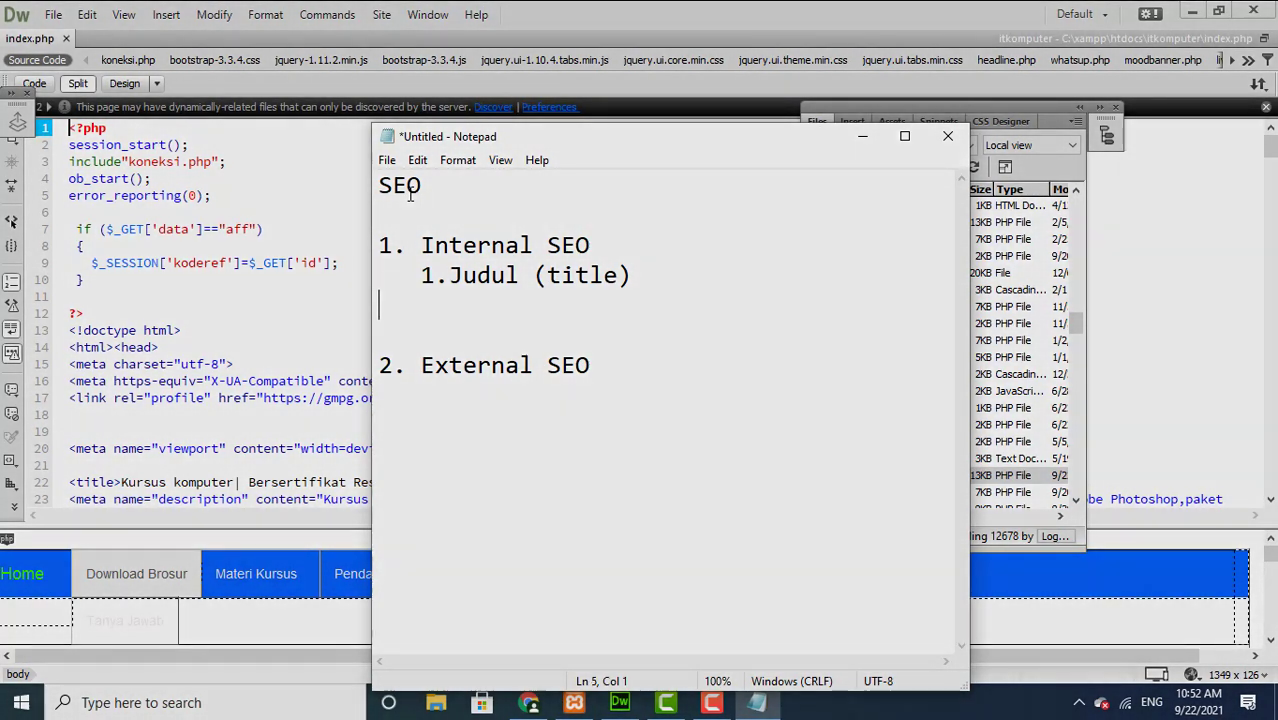
text(2.)
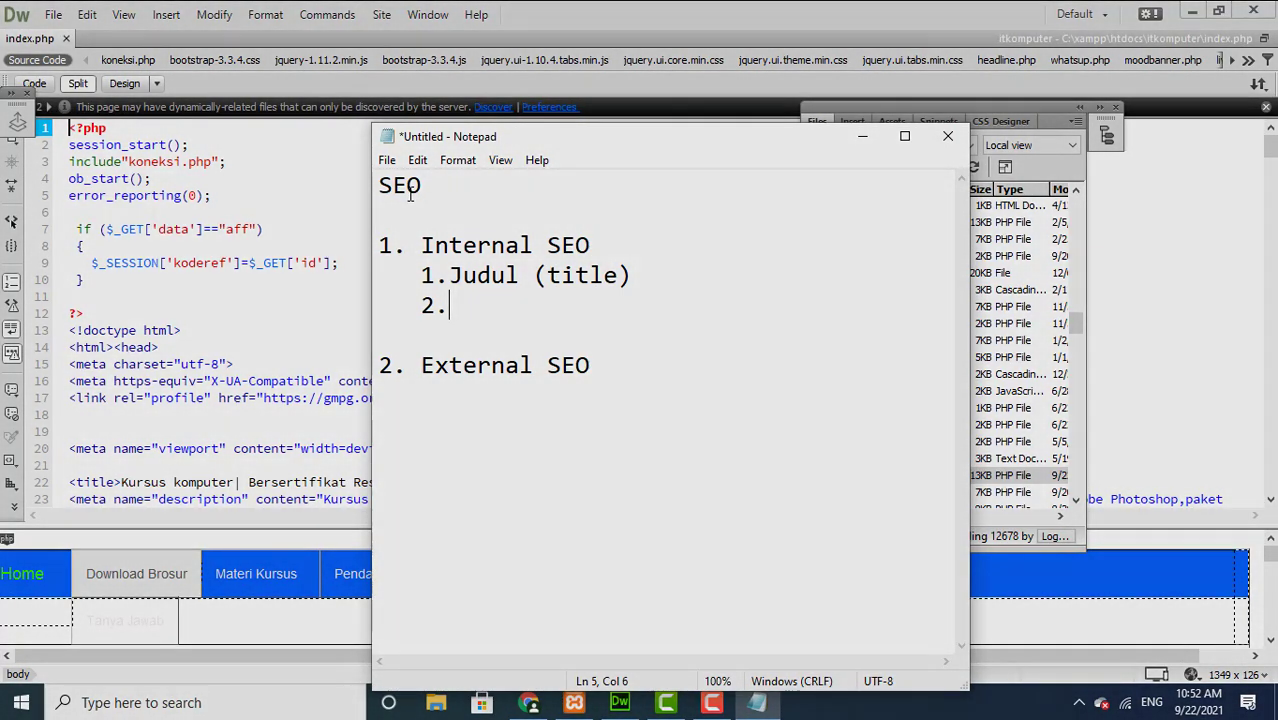
text(Des)
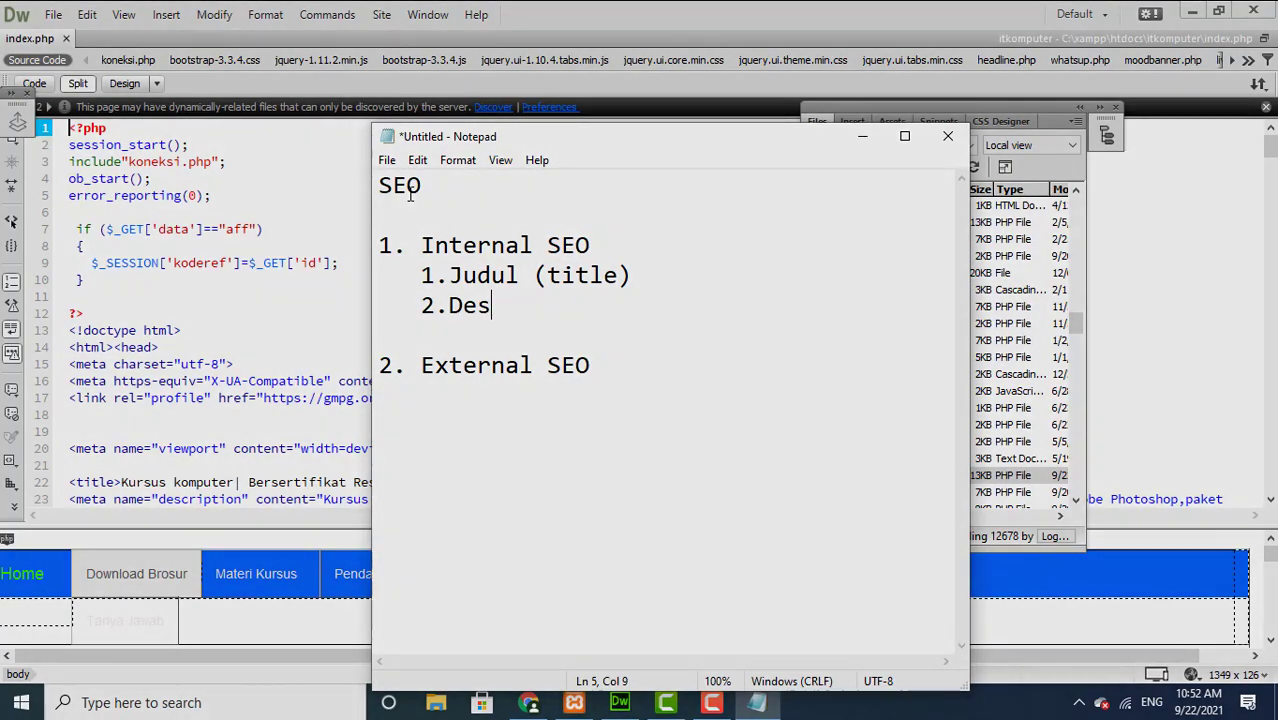
text(cription)
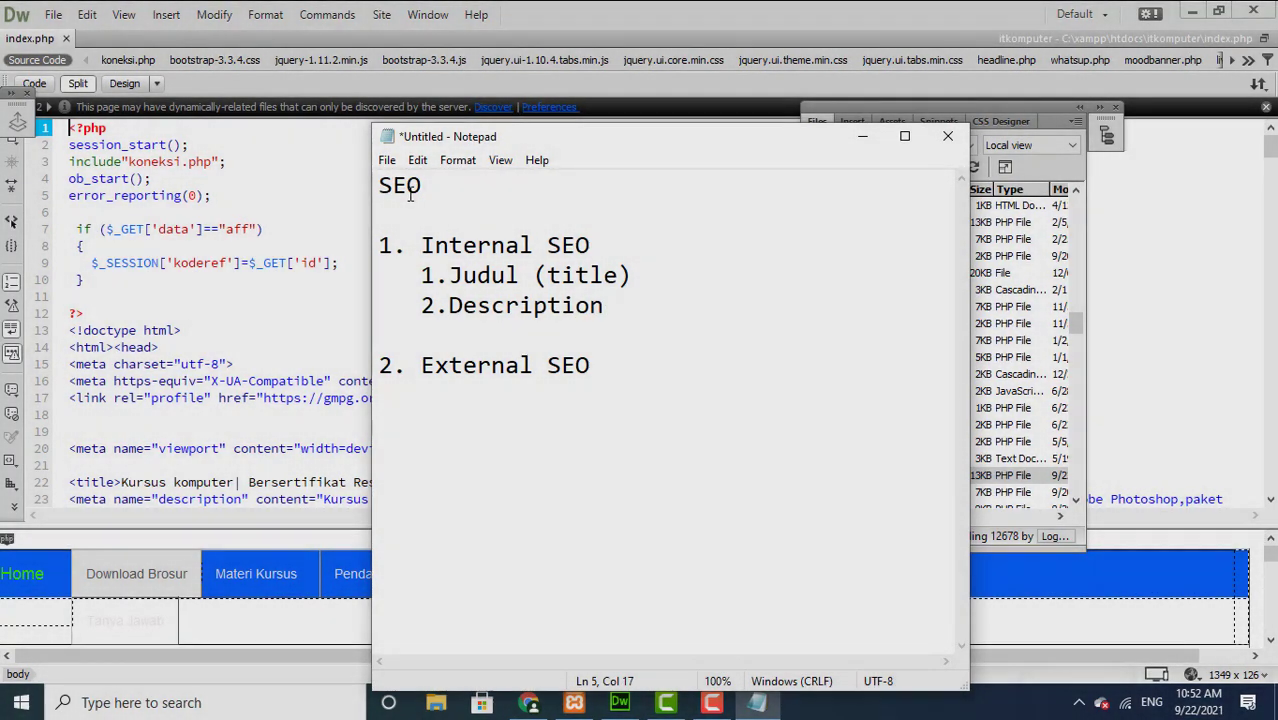
key(Return)
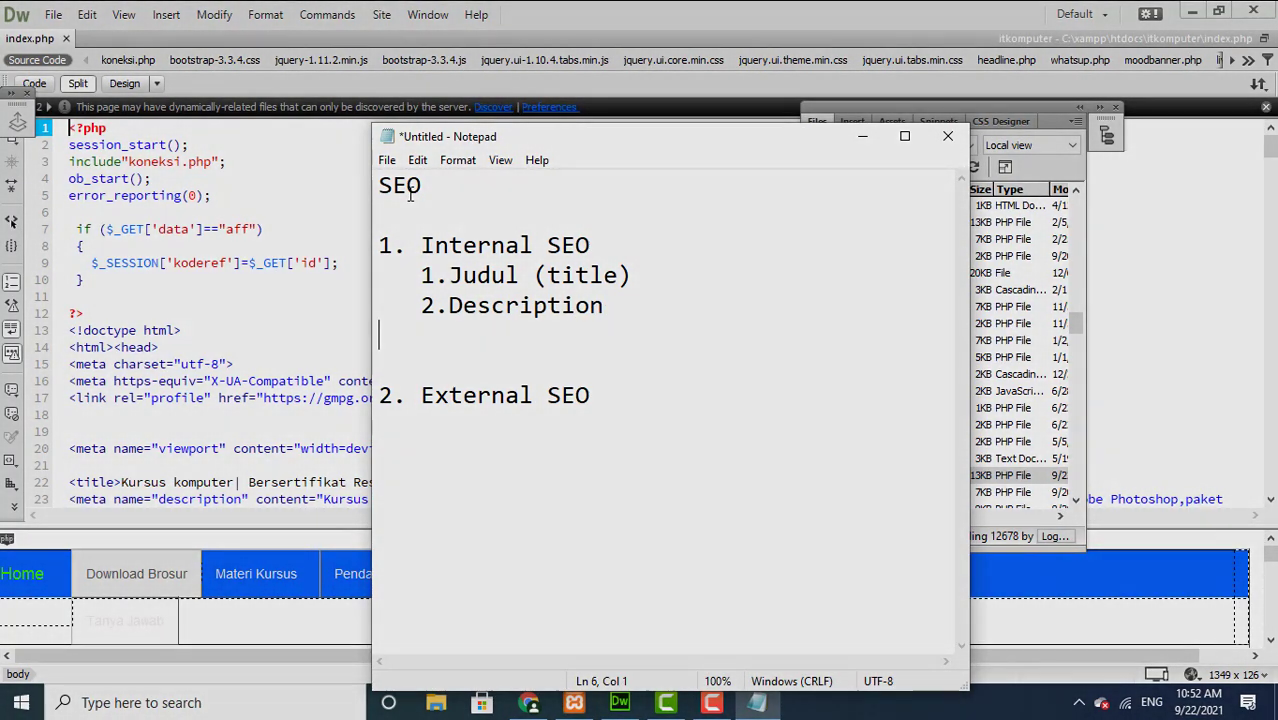
text(3.Key)
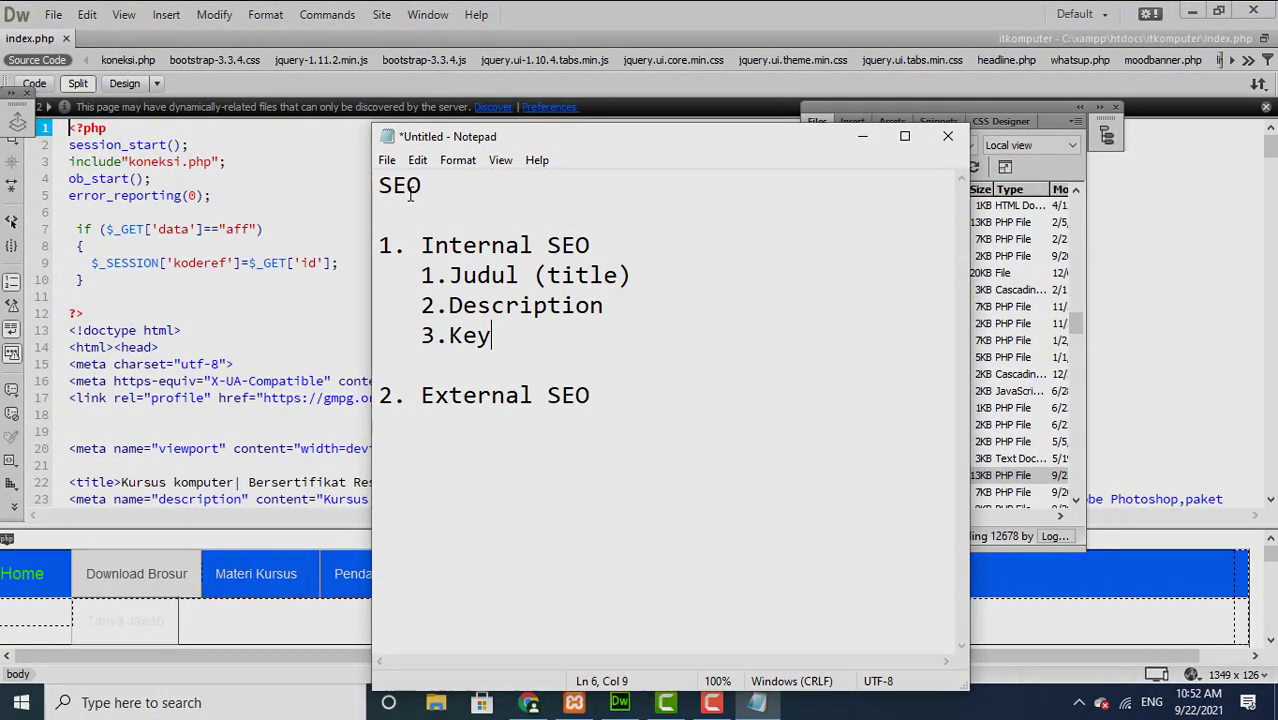
text(word)
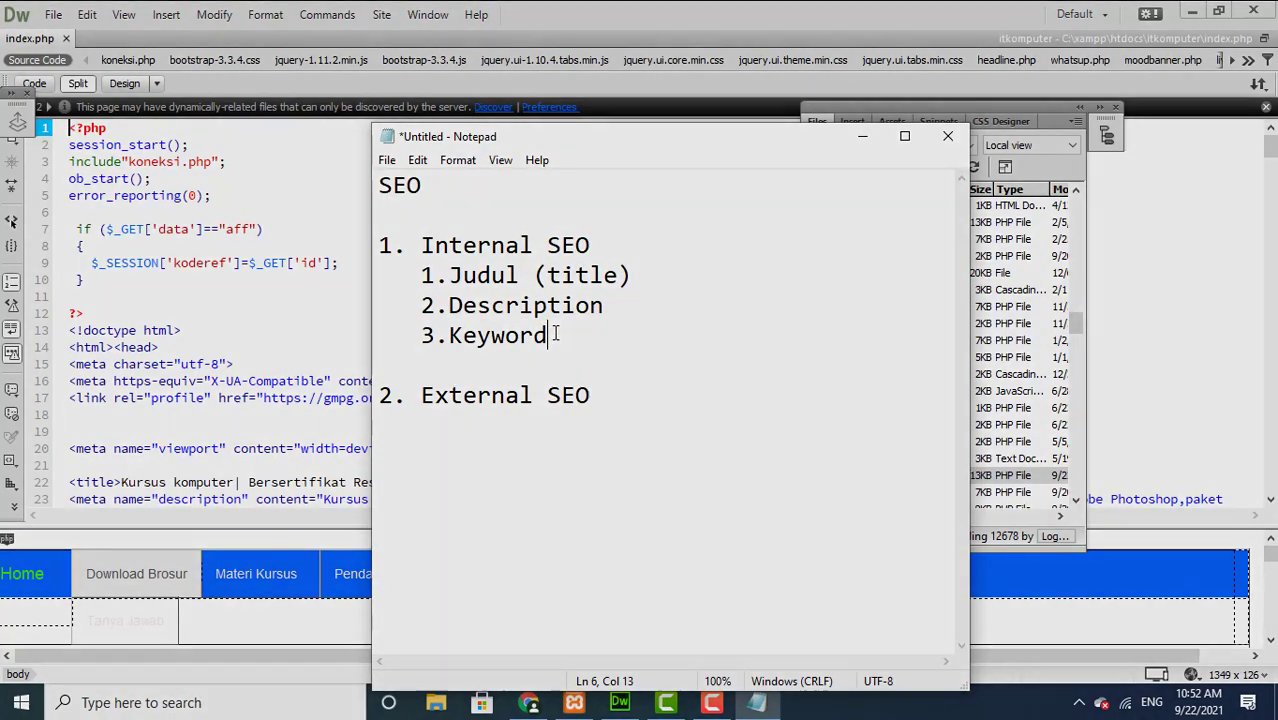
key(Return)
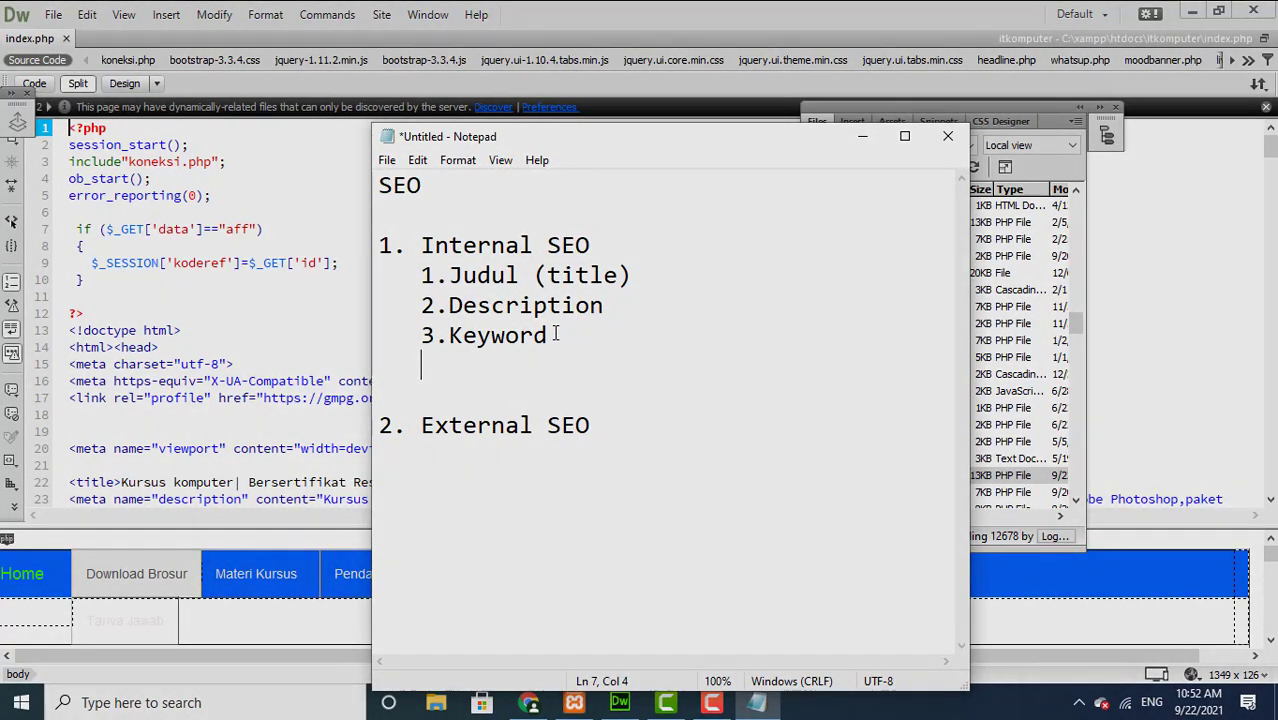
key(BackSpace)
text(4.)
Step: Add '4.Isi artikel' and '5.Link artikel' to the Internal SEO list, followed by an empty line
text(Isi art)
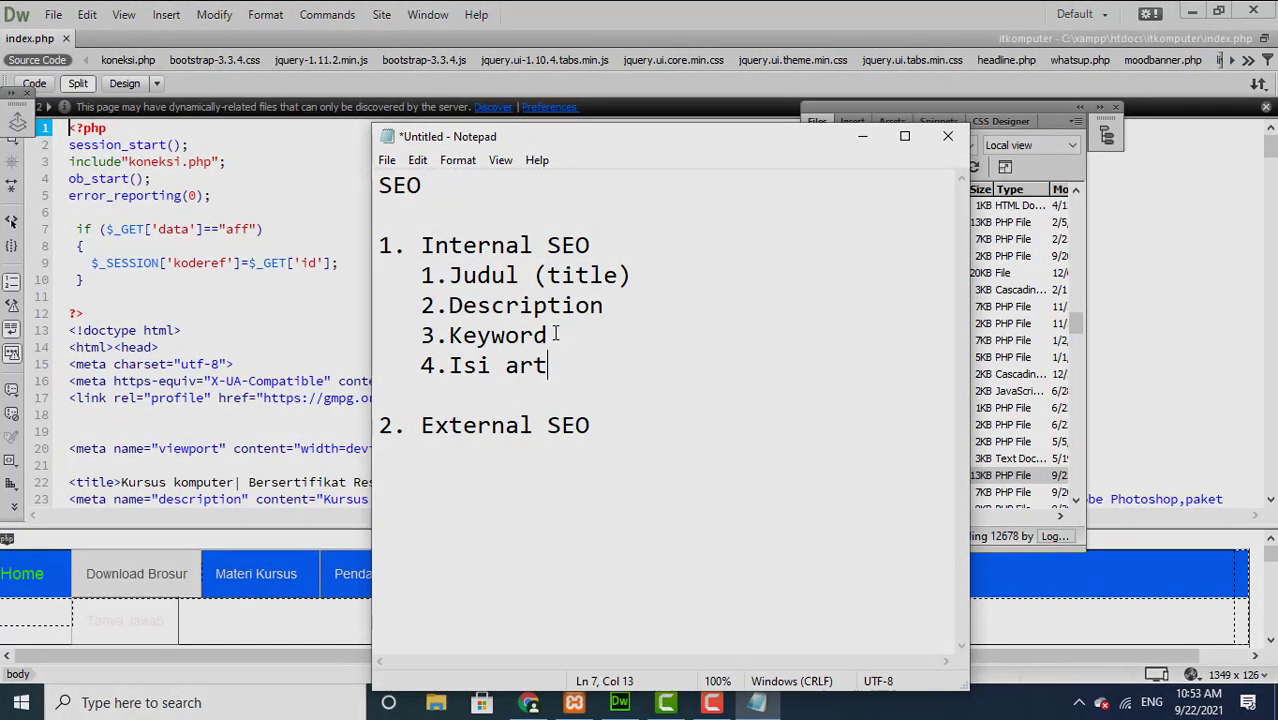
text(ikel)
key(Return)
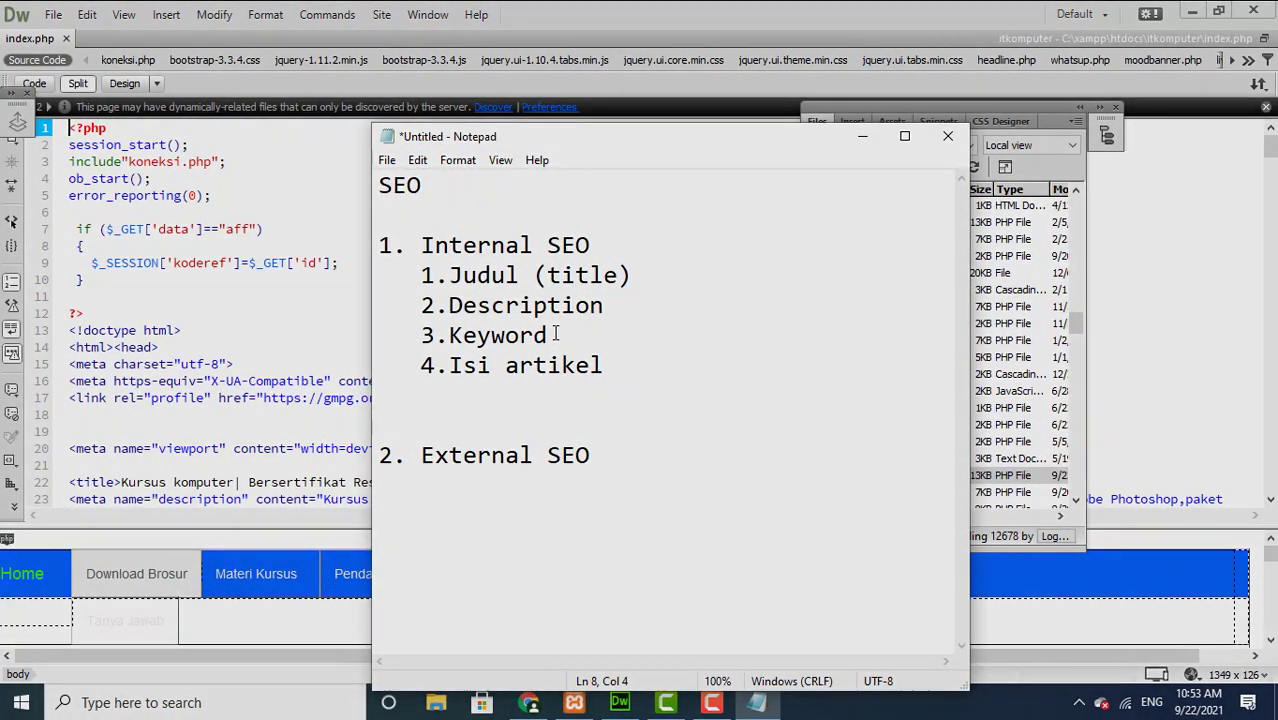
text(5.Link arti)
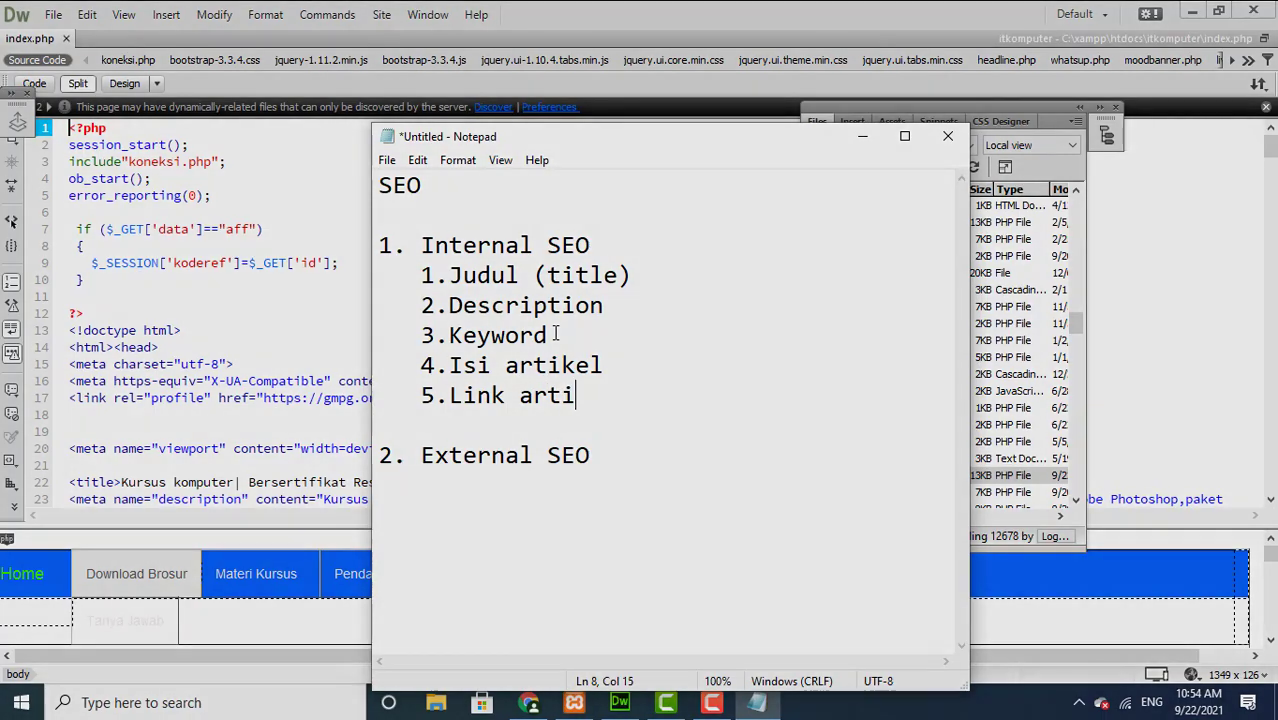
text(ke)
key(Return)
key(Left)
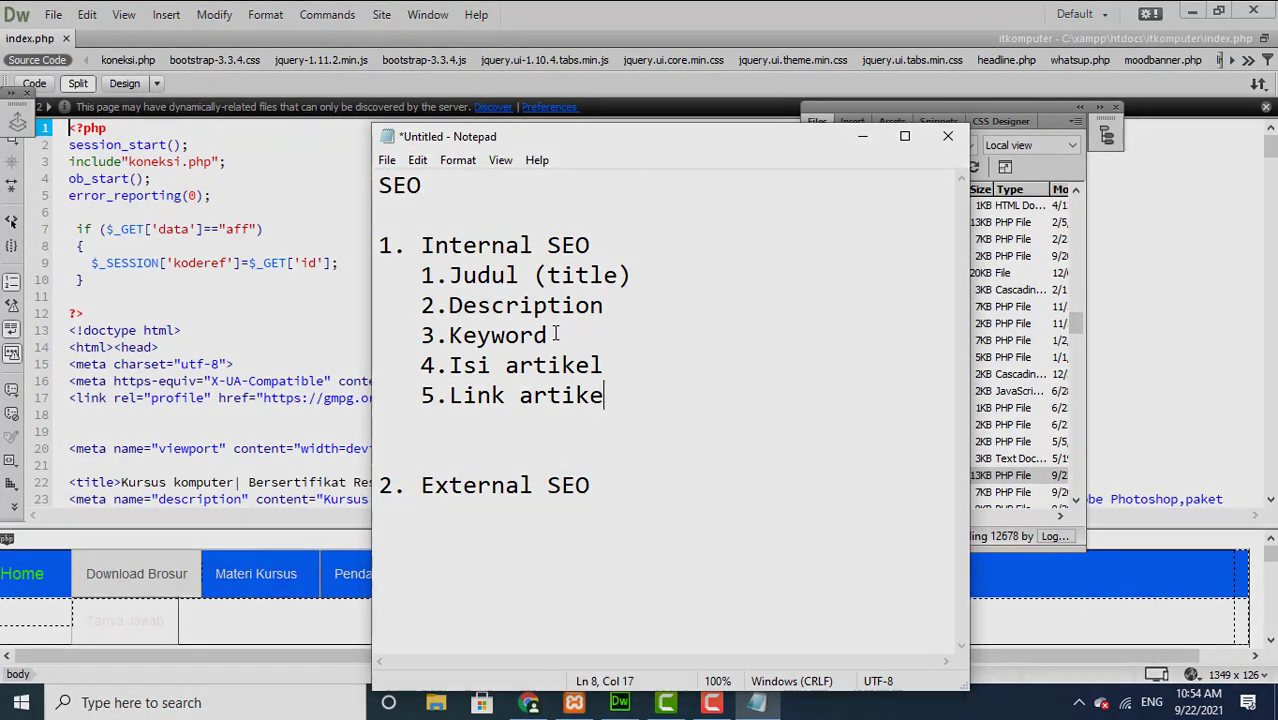
text(l)
key(Return)
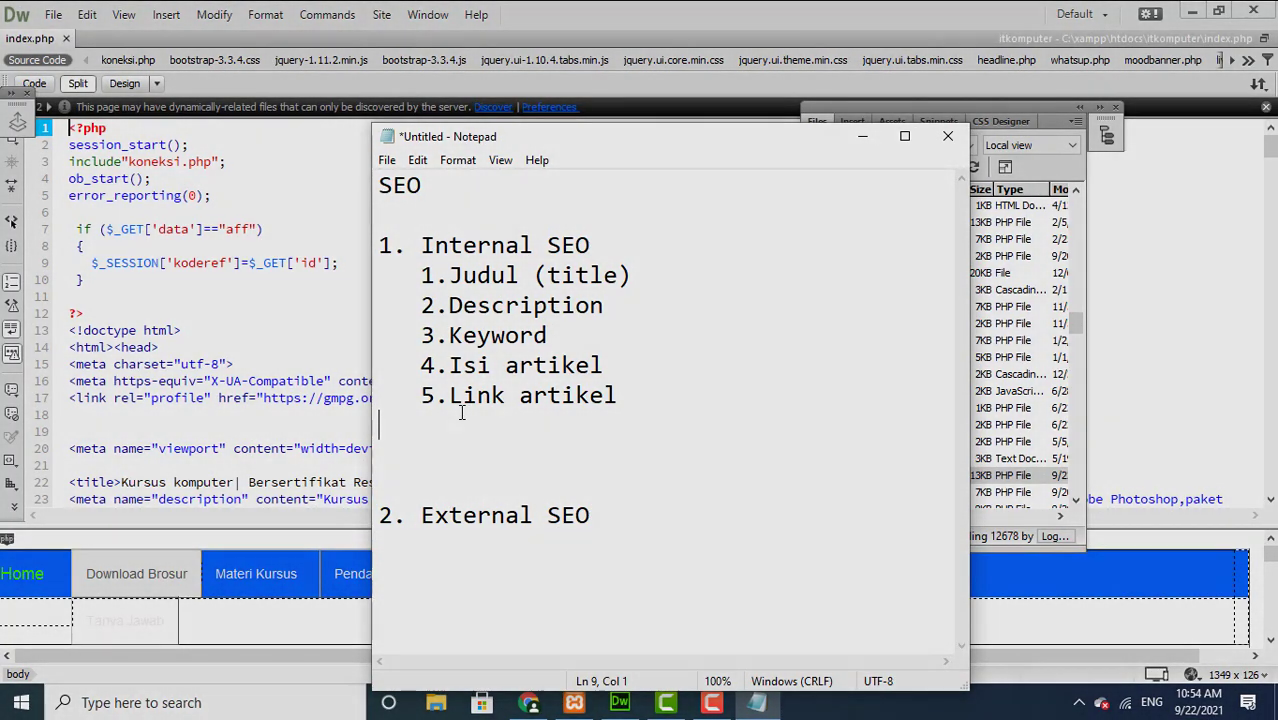
Step: Return to the index.php code and highlight the head meta lines under discussion
click(179, 397)
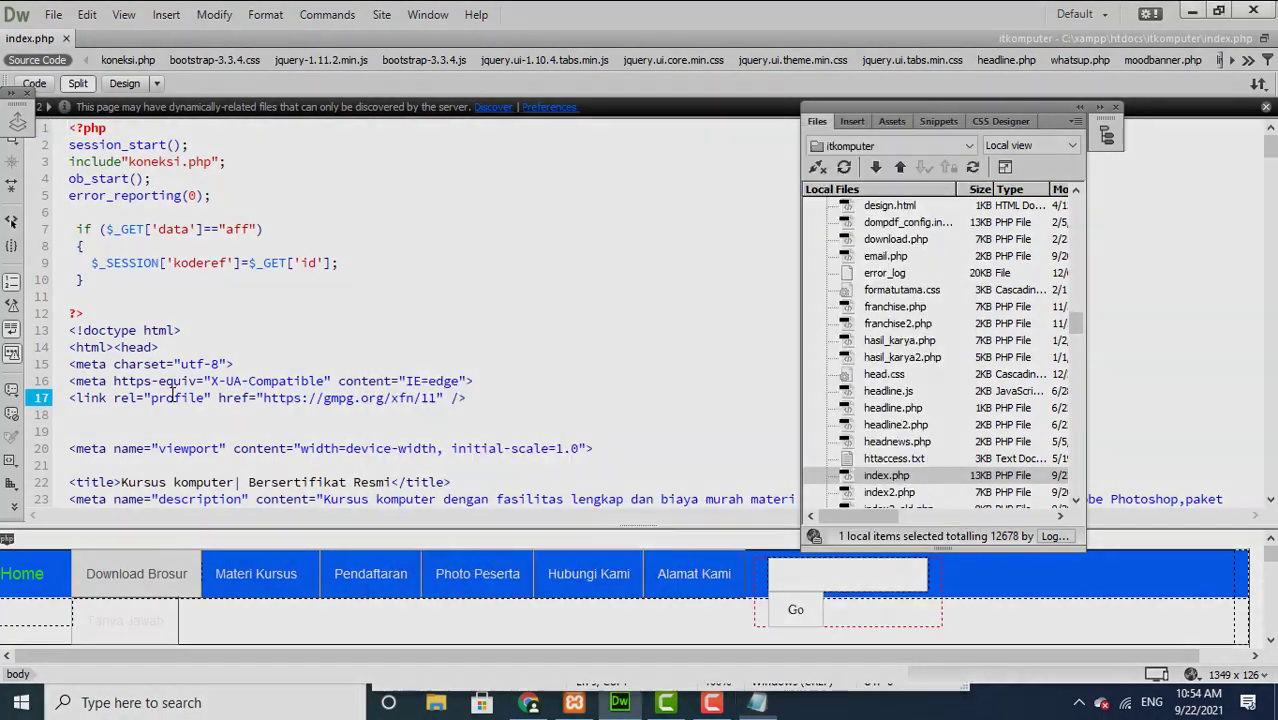
drag(232, 383, 447, 406)
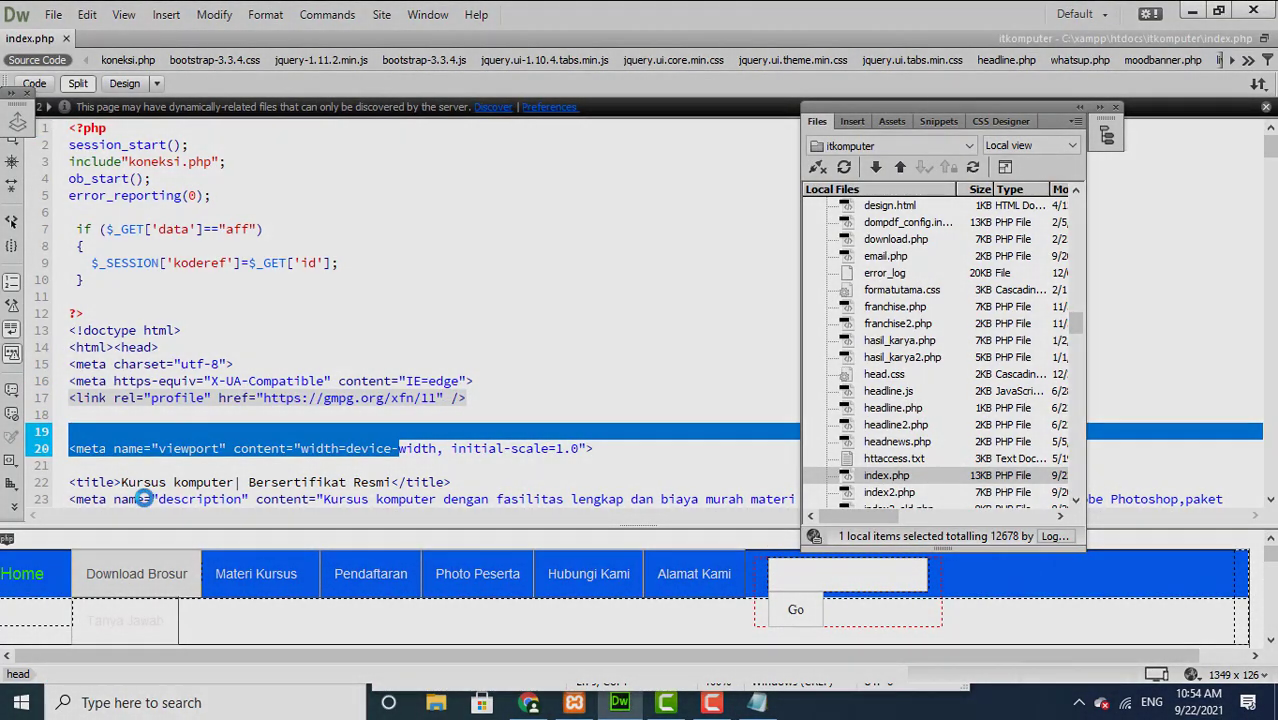
click(127, 482)
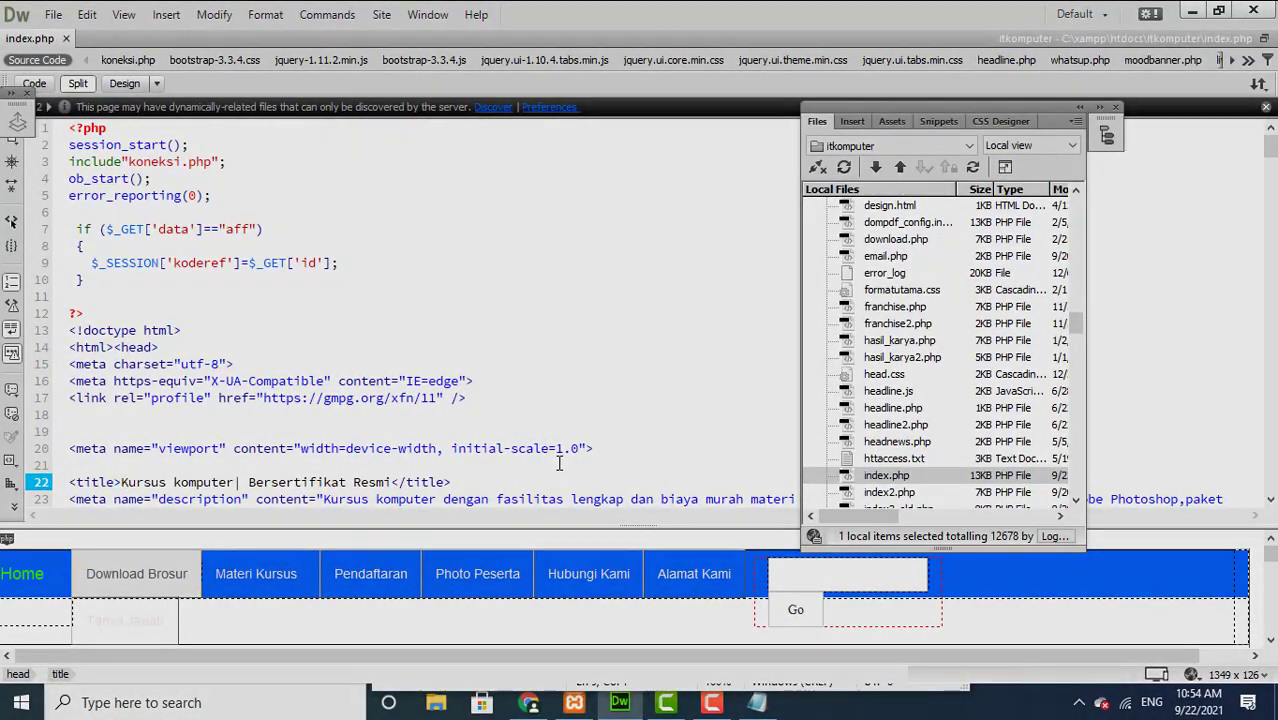
Step: Highlight the page title 'Kursus komputer| Bersertifikat Resmi' in the index.php code
scroll(1268, 160, down, 2)
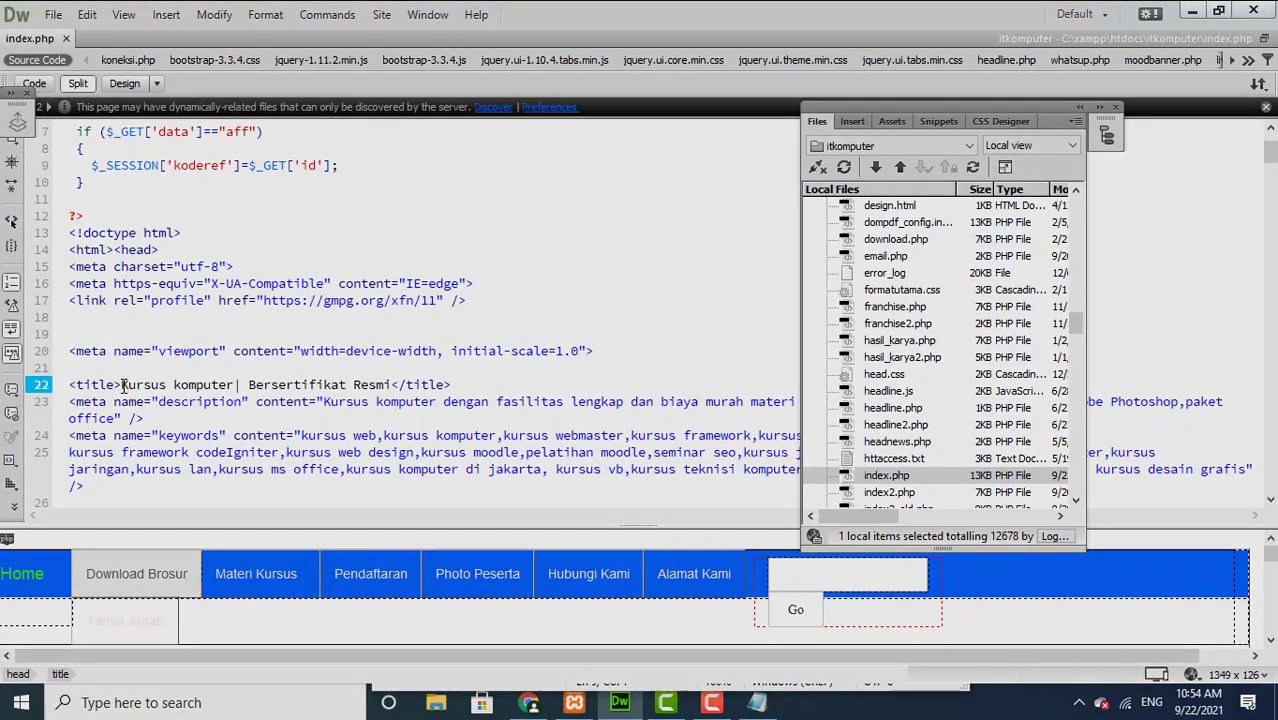
drag(122, 385, 393, 385)
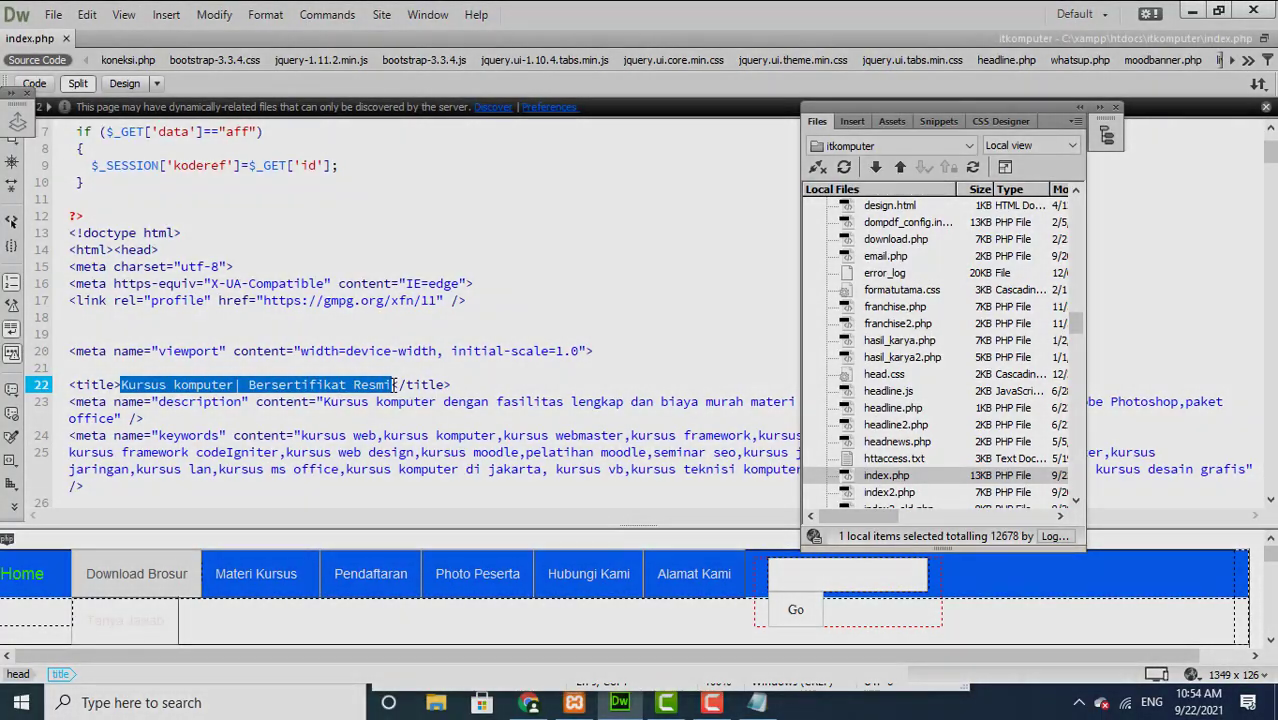
click(394, 385)
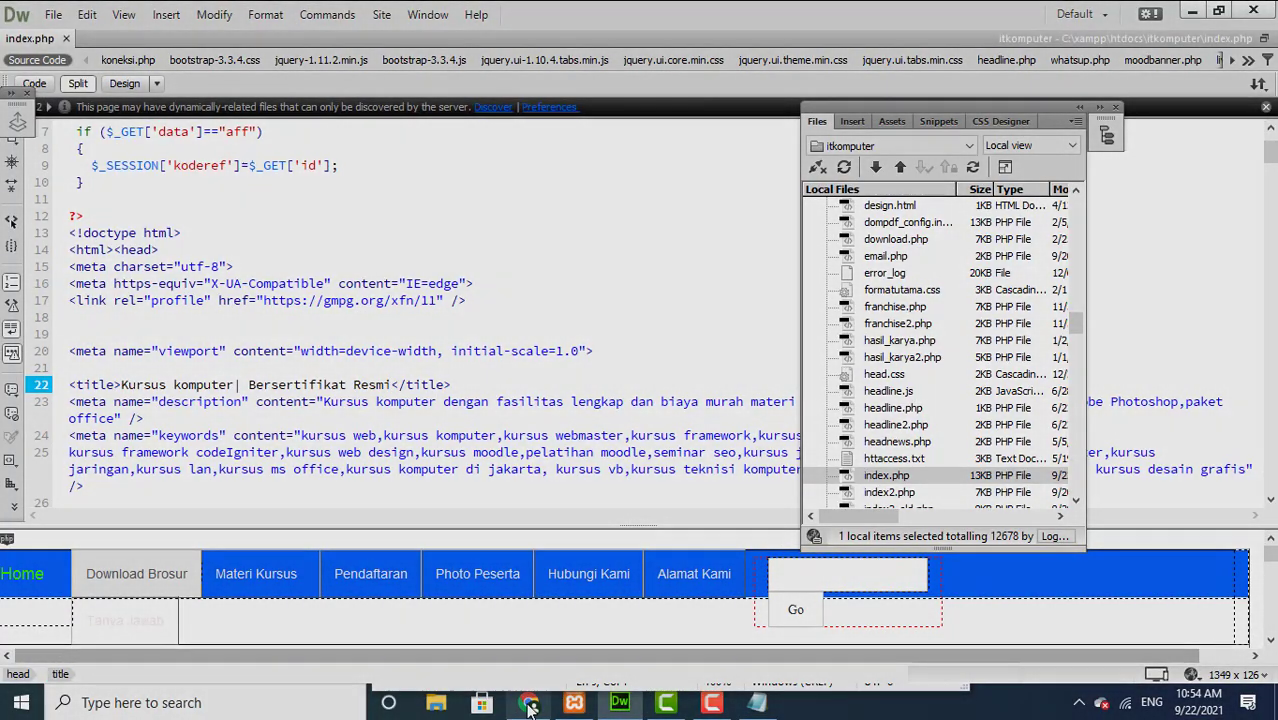
click(530, 705)
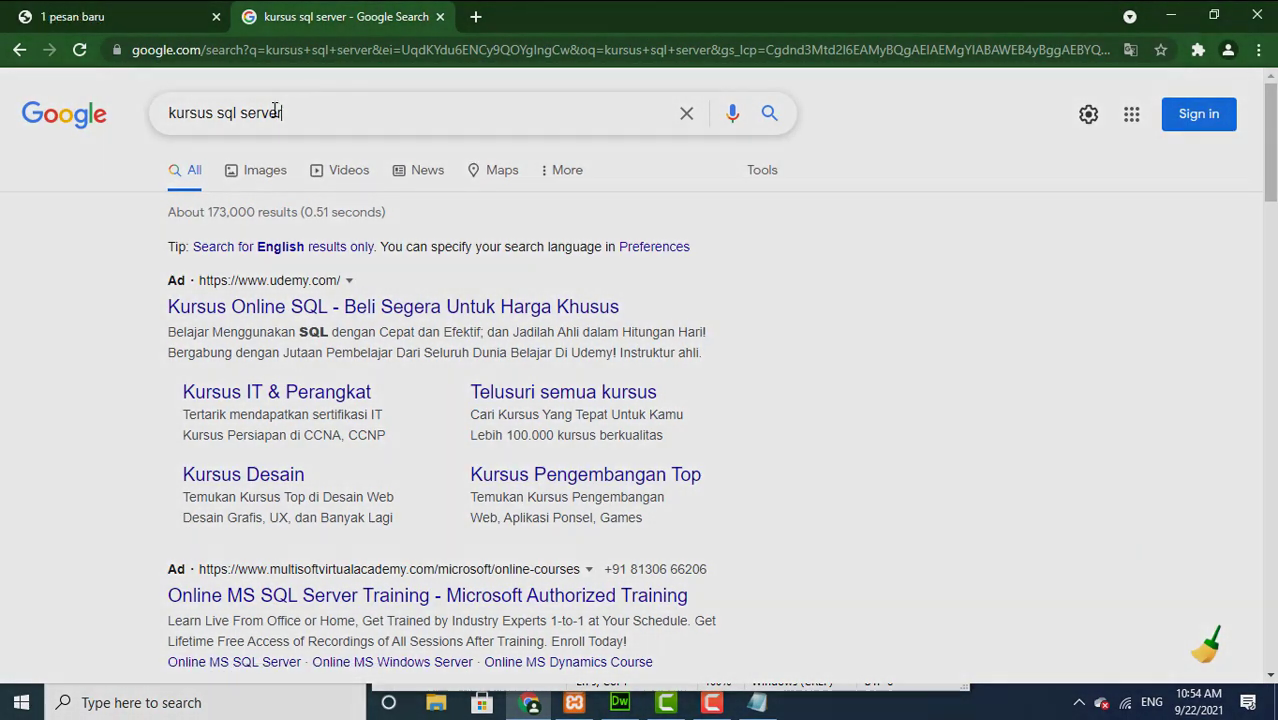
Step: Replace the old Google query with a search for 'kursus komputer'
drag(281, 112, 185, 108)
key(BackSpace)
key(BackSpace)
key(BackSpace)
text(k)
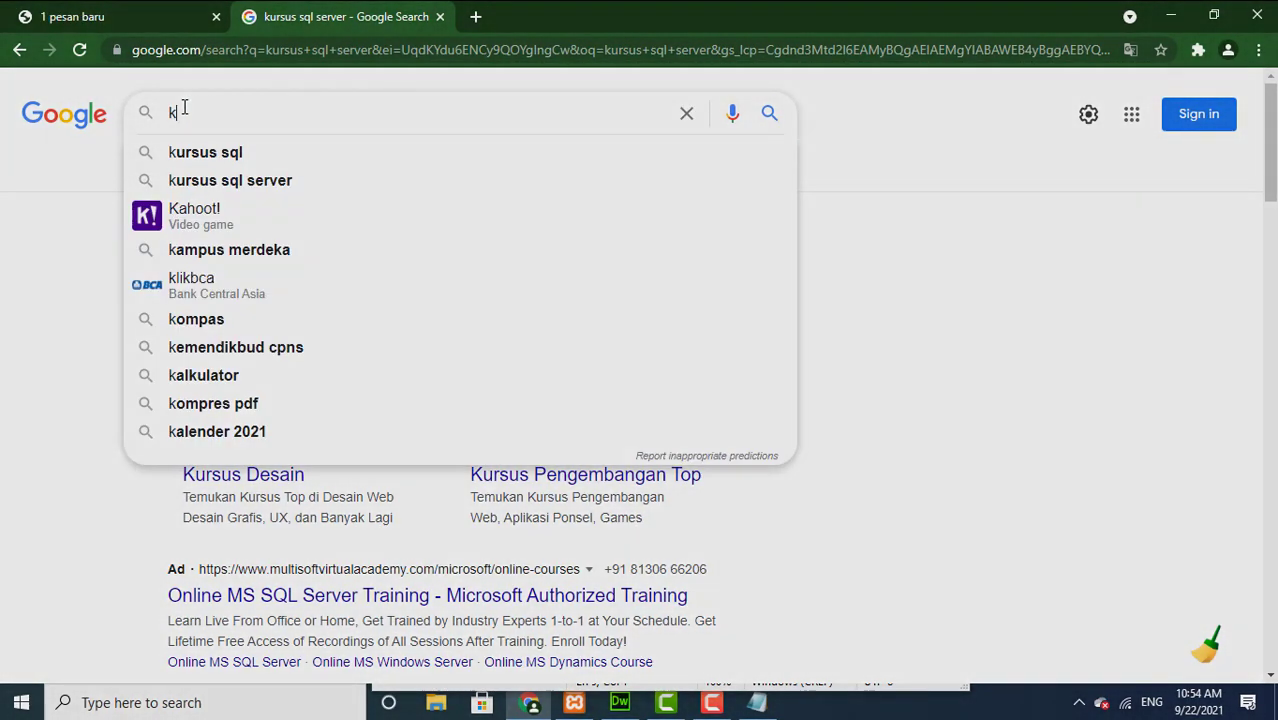
text(ursus kompu)
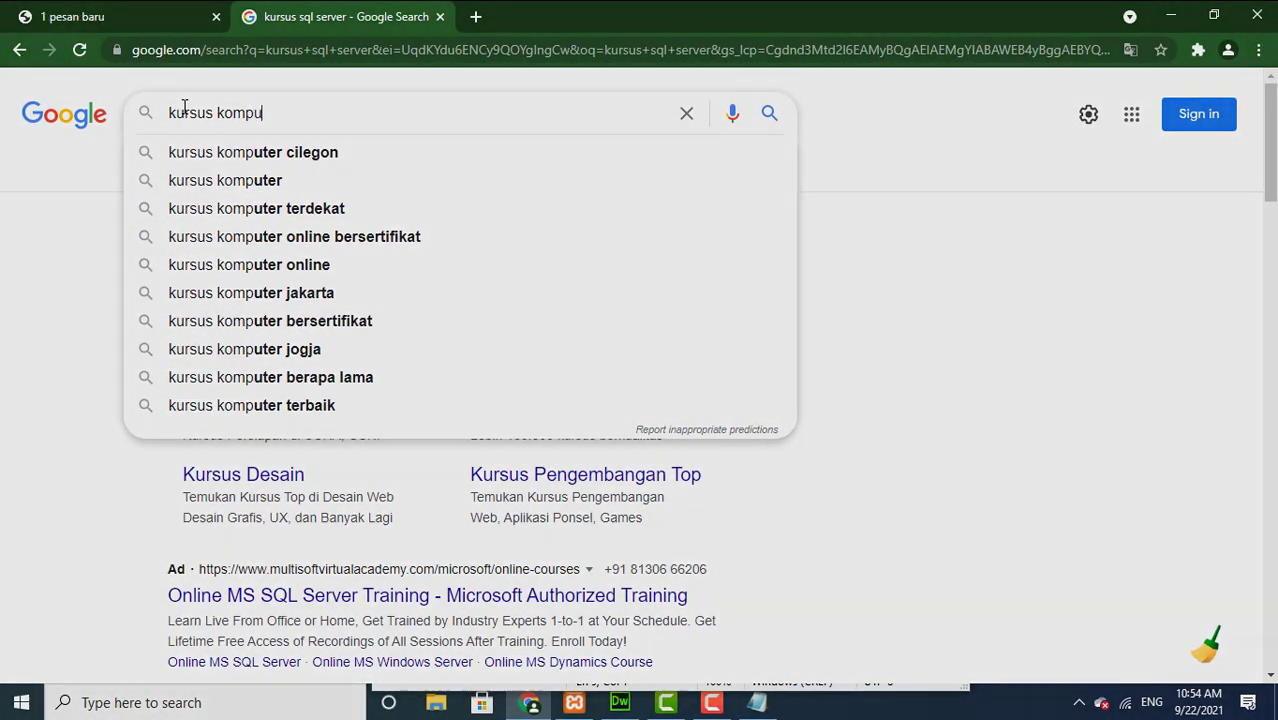
text(ter)
key(Return)
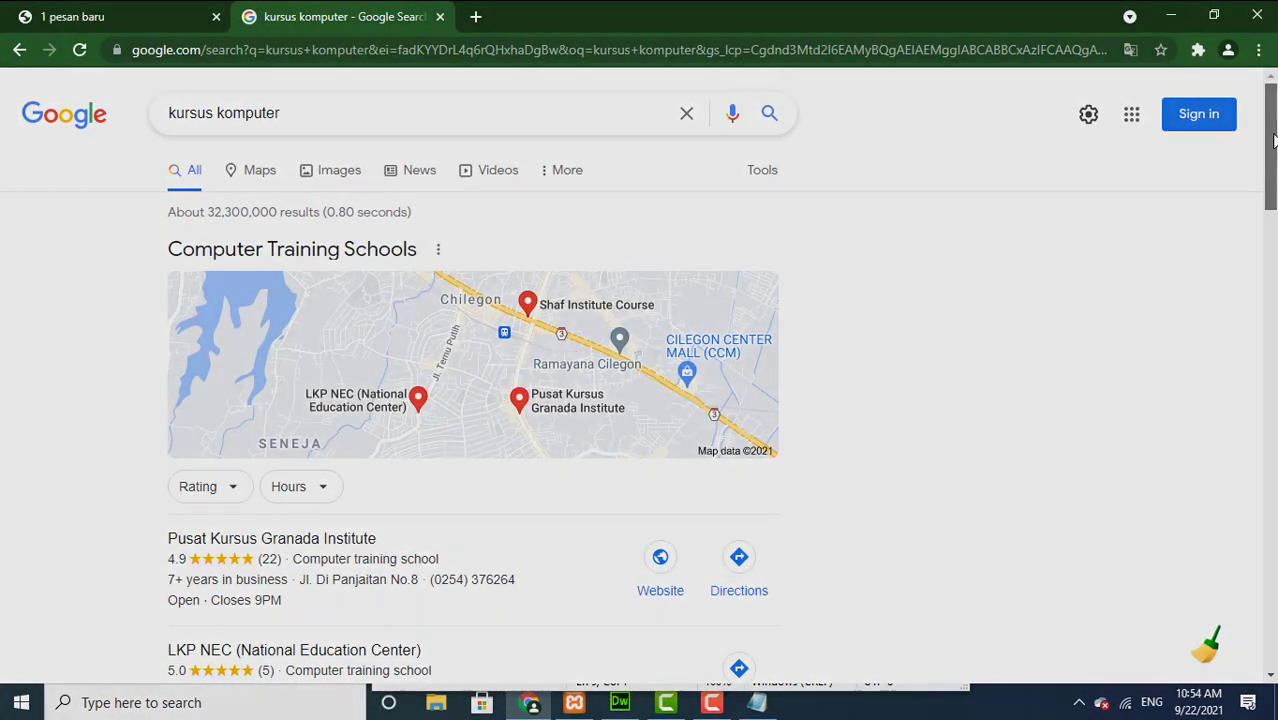
Step: Find the itkomputer.com result and highlight its description snippet
drag(1274, 140, 1276, 302)
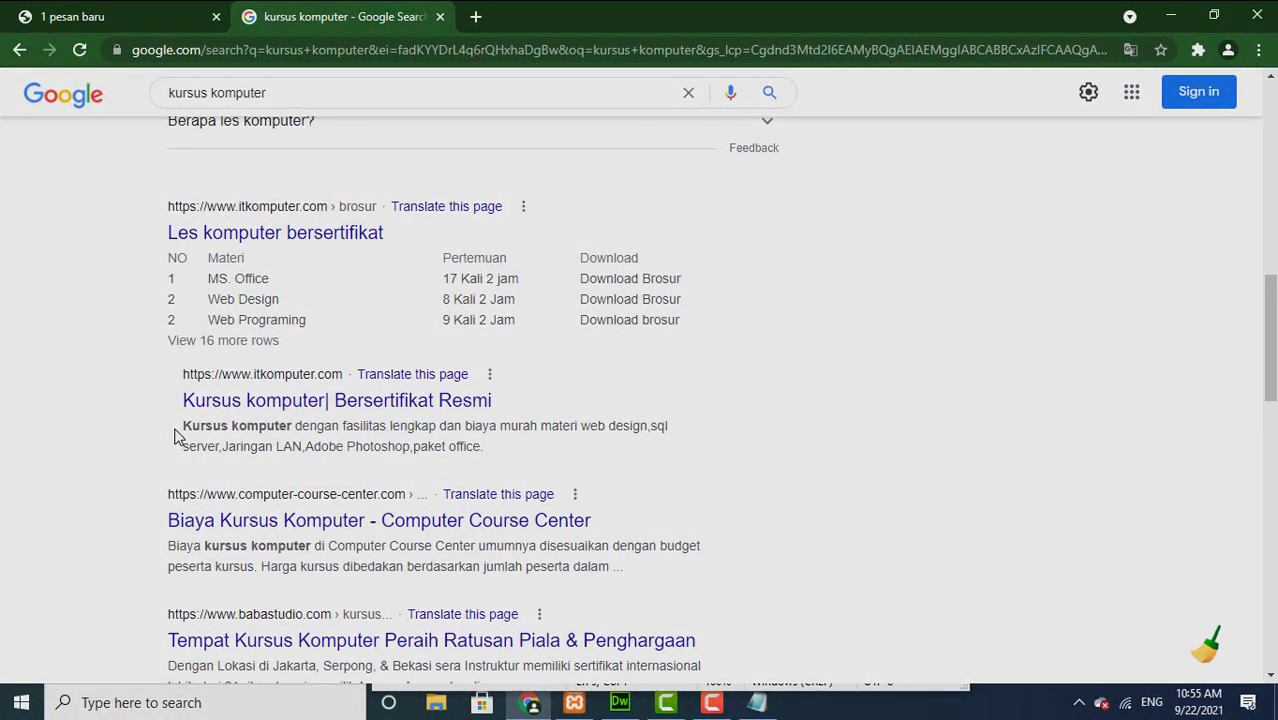
drag(179, 436, 500, 455)
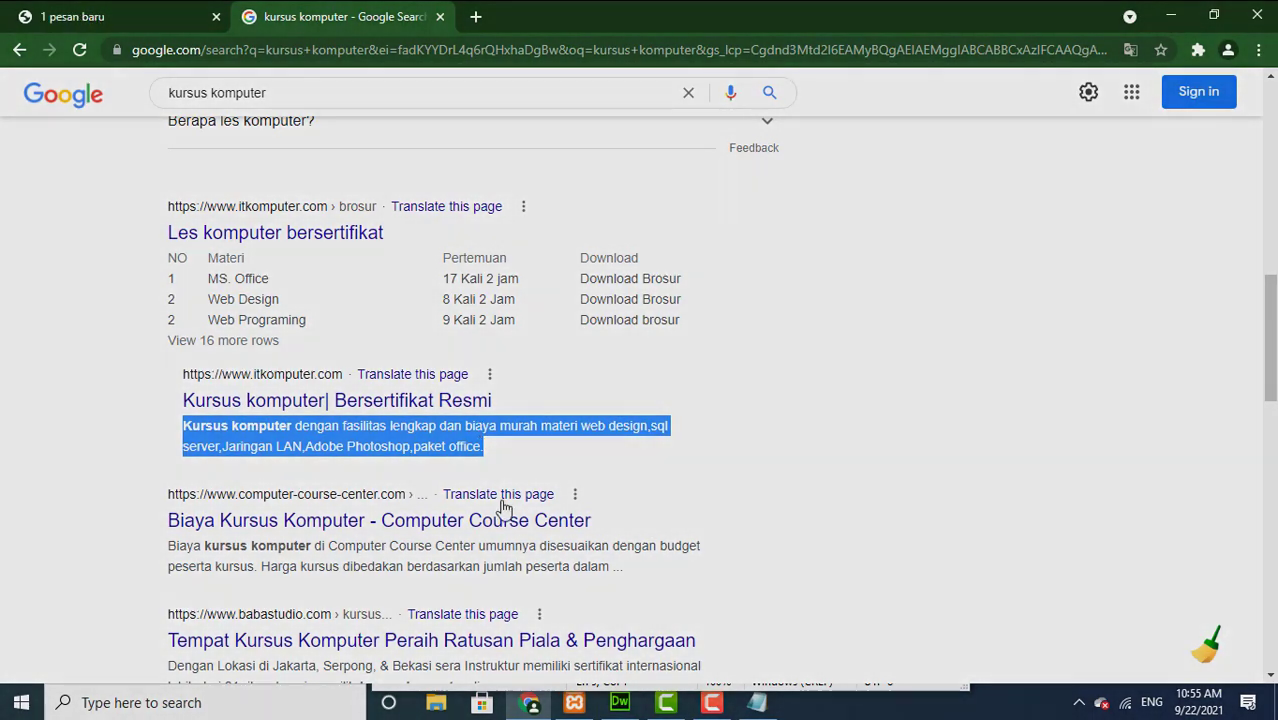
click(619, 704)
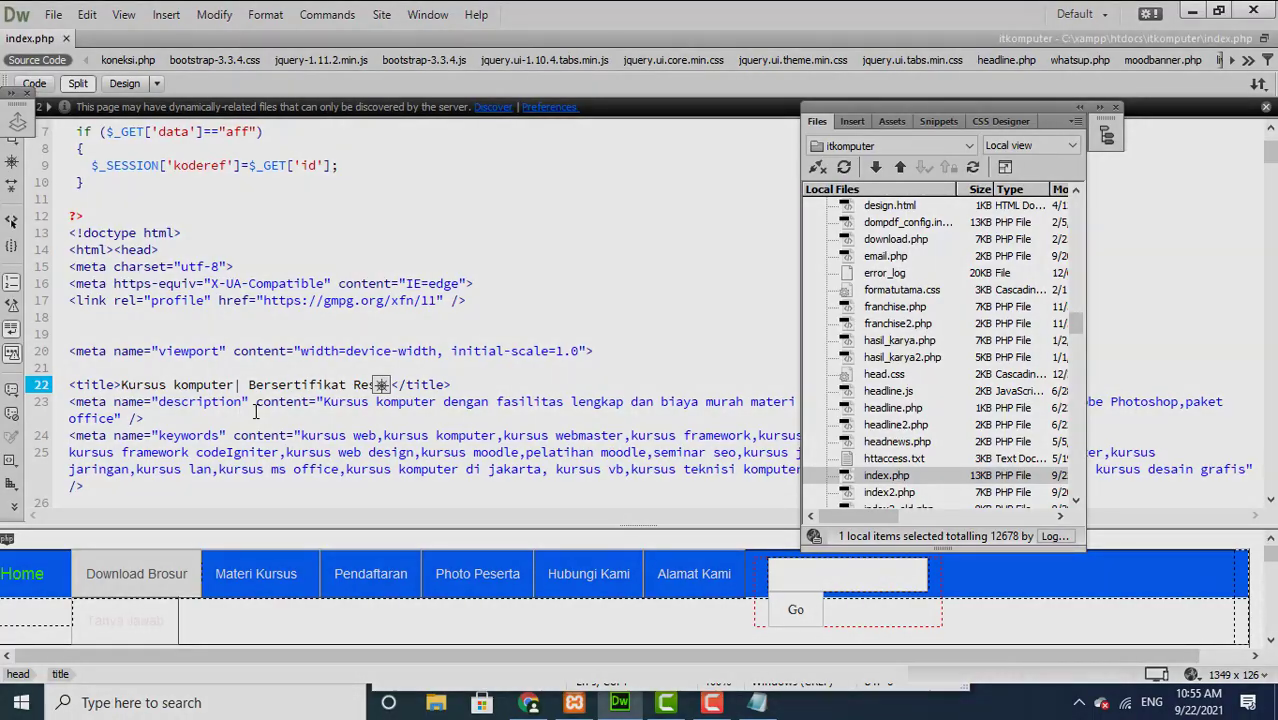
Step: Move the Files panel aside and insert a blank line after the title tag
click(486, 373)
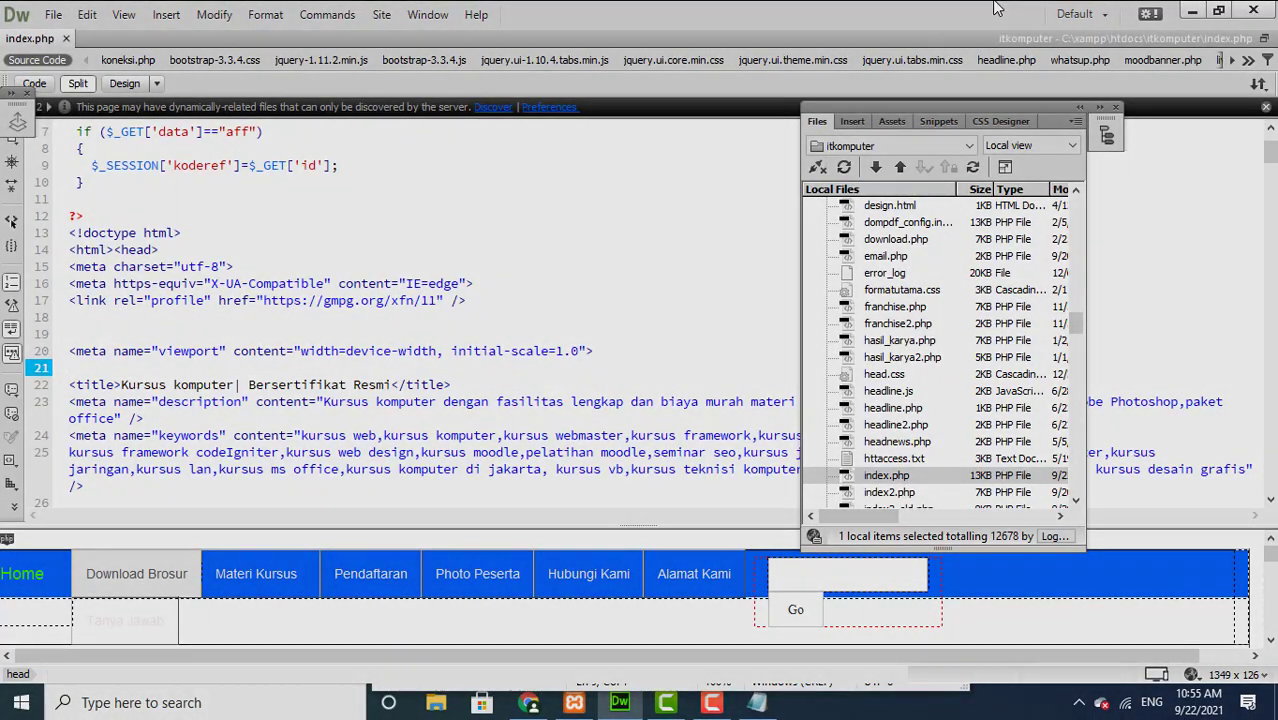
drag(895, 106, 1045, 470)
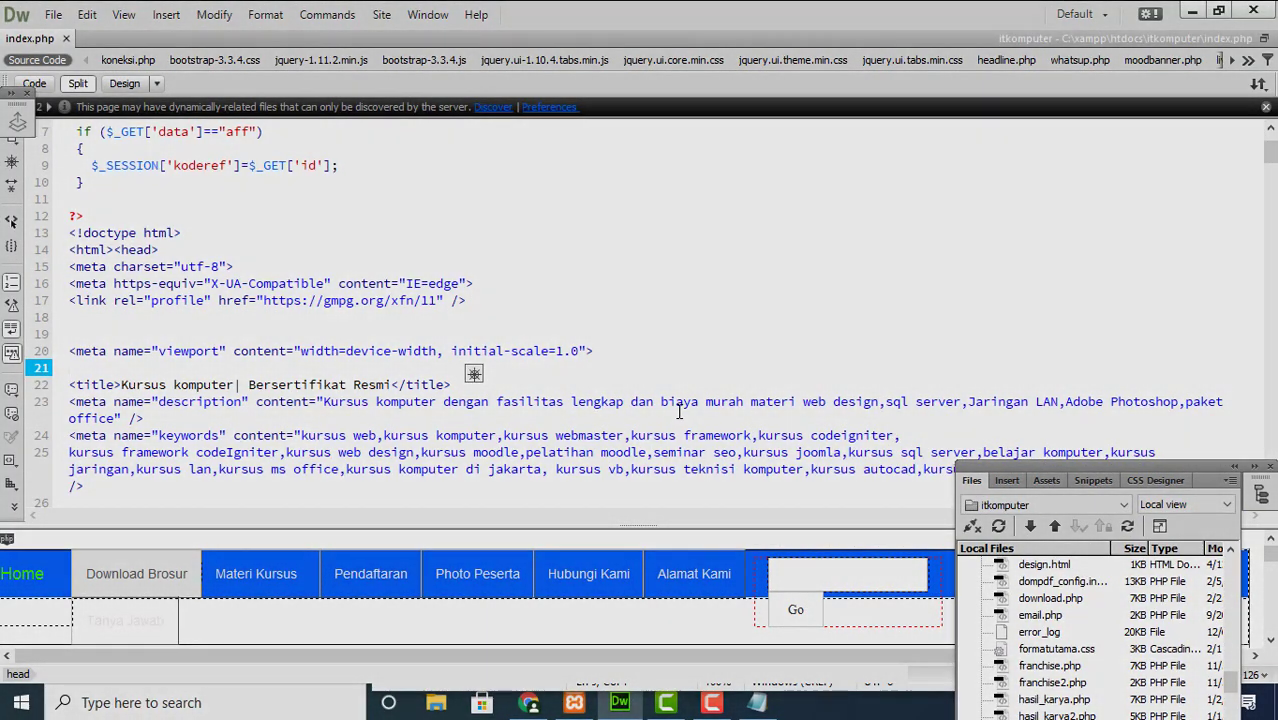
click(505, 386)
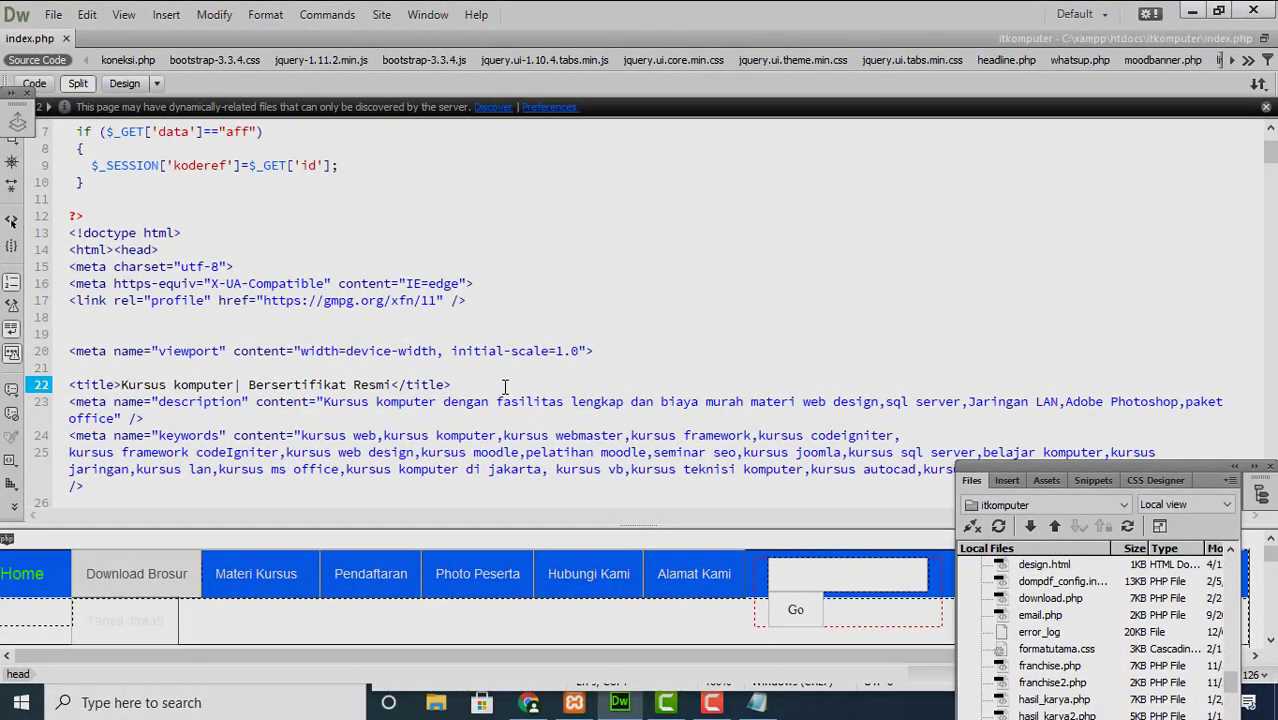
key(Return)
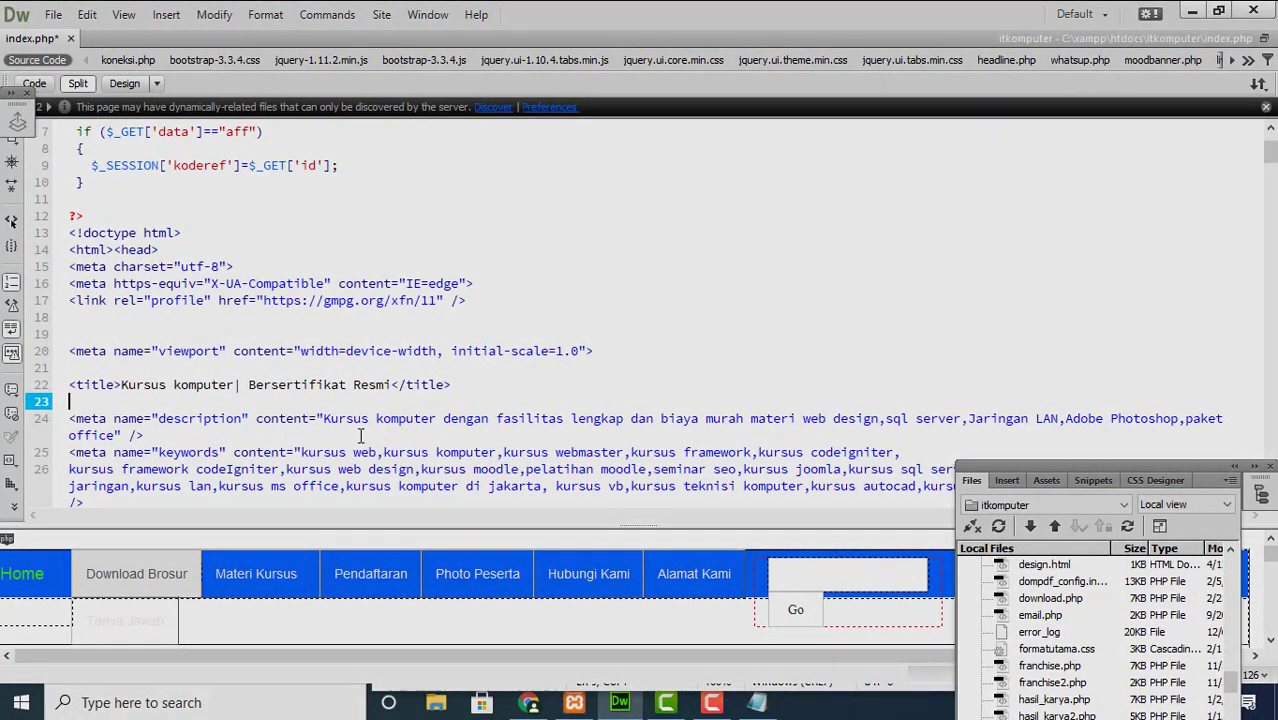
Step: Select the whole meta description text in index.php for comparison with Google
drag(324, 422, 1087, 434)
drag(975, 428, 137, 436)
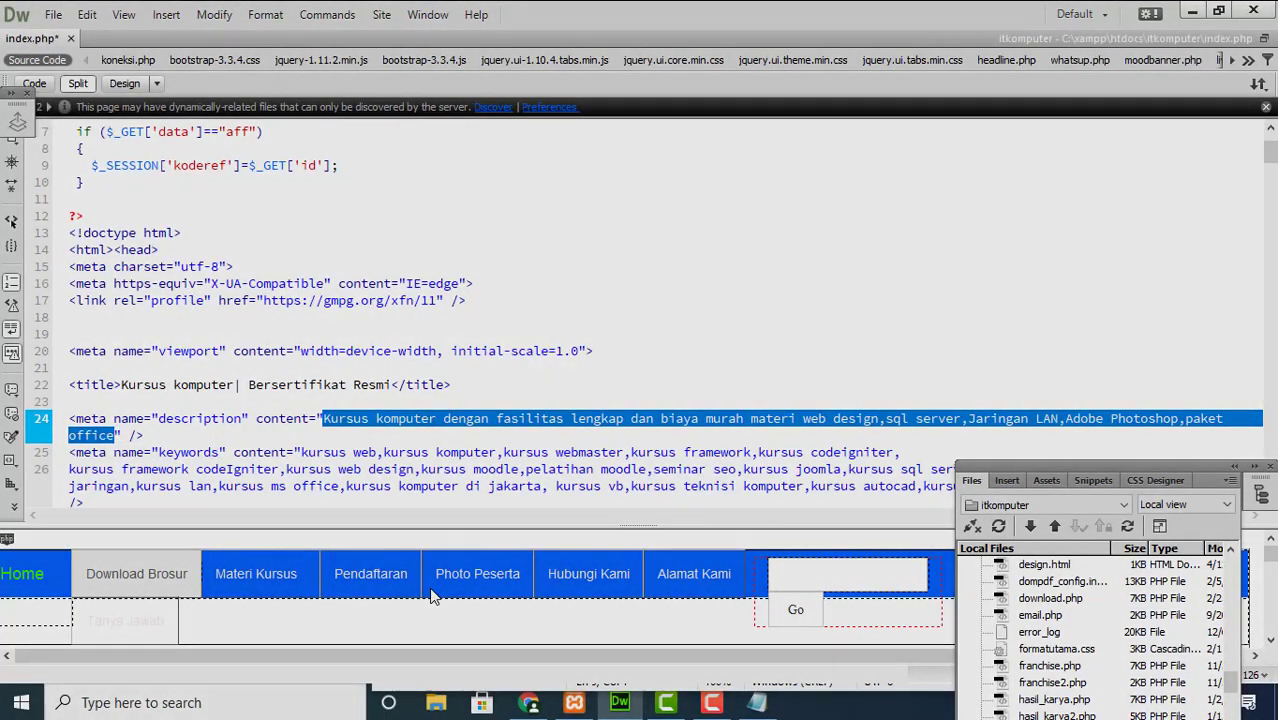
click(519, 708)
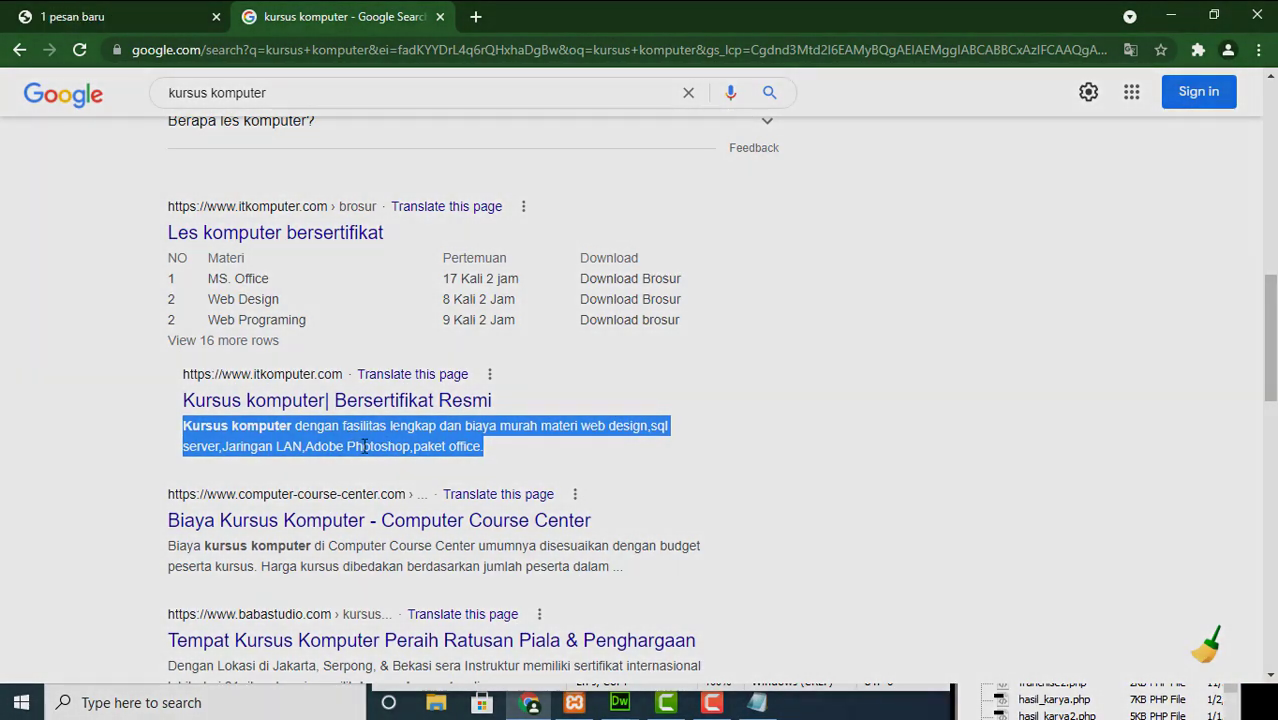
Step: Compare the Google snippet against the index.php code, ending on the Dreamweaver code
mouse_move(622, 706)
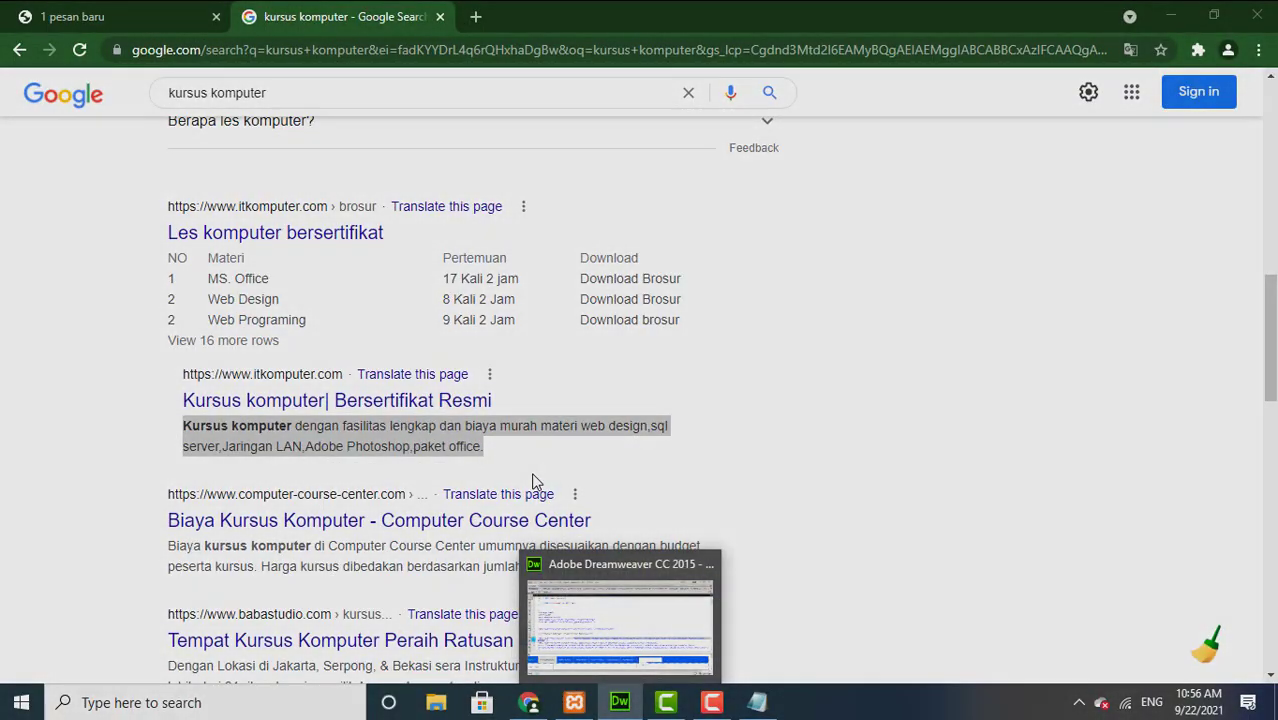
click(583, 609)
key(alt+Tab)
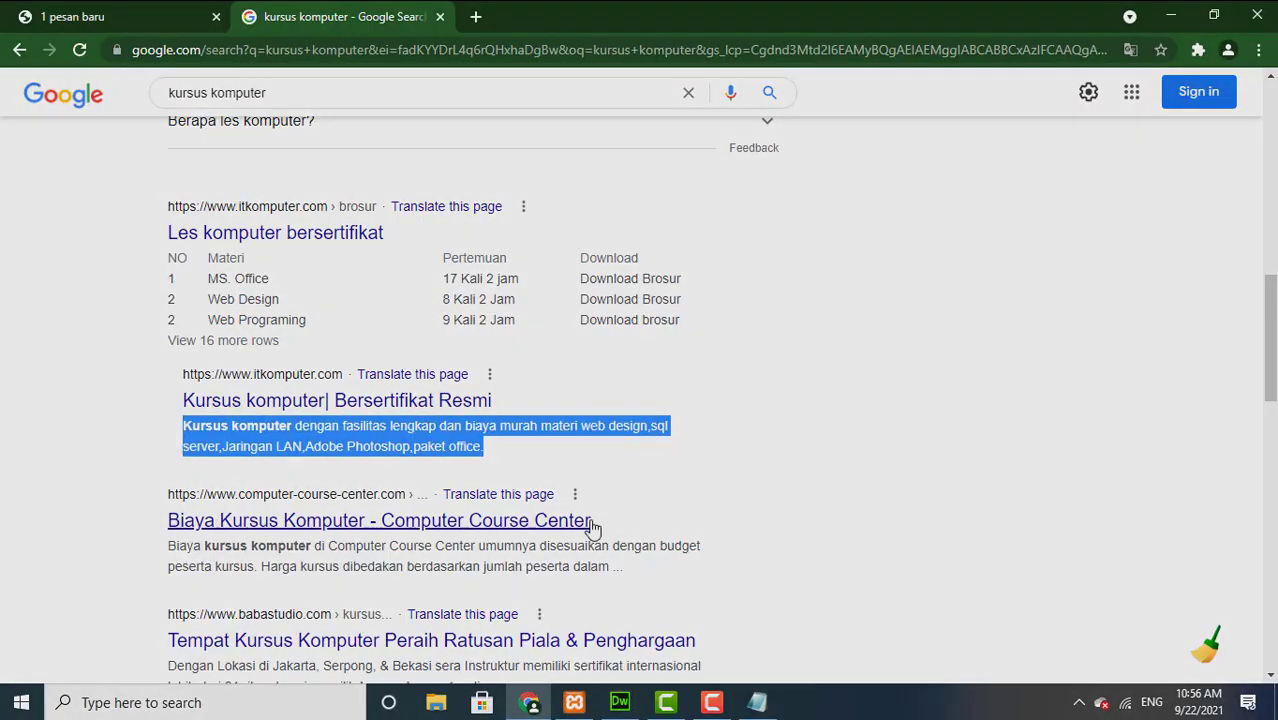
click(618, 703)
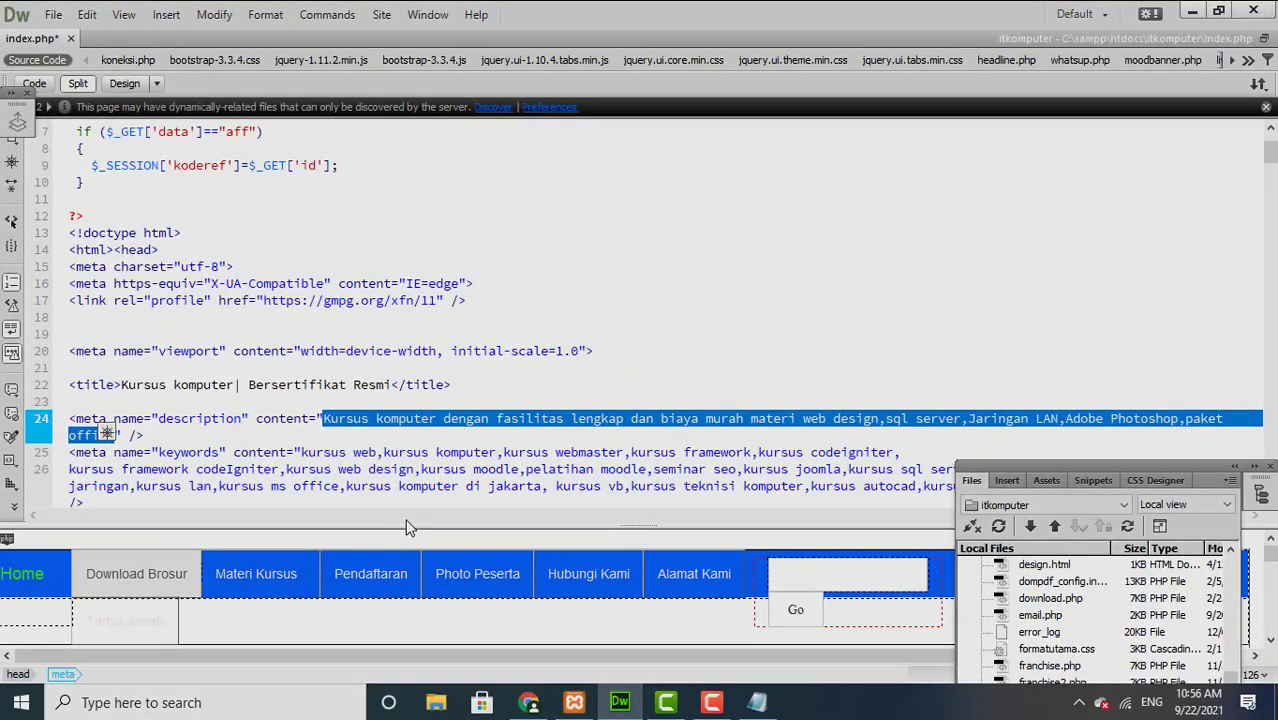
Step: Point out the description and keywords meta lines in index.php
click(318, 469)
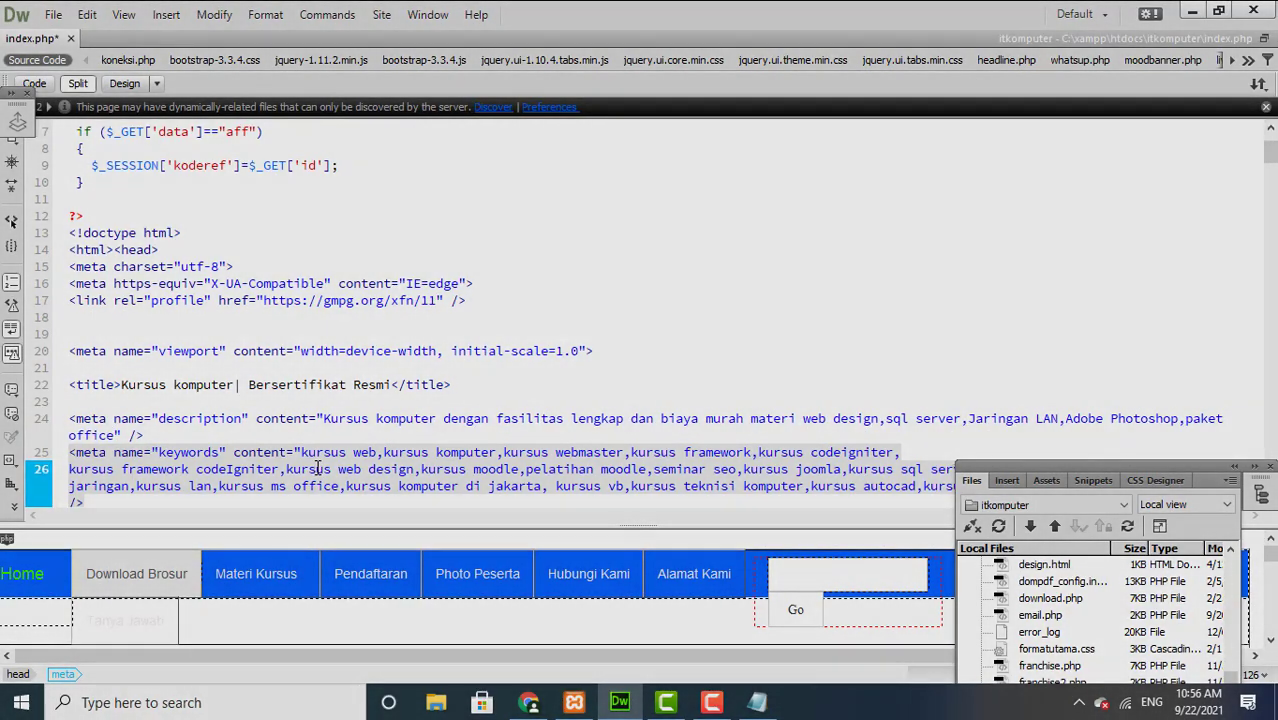
click(299, 455)
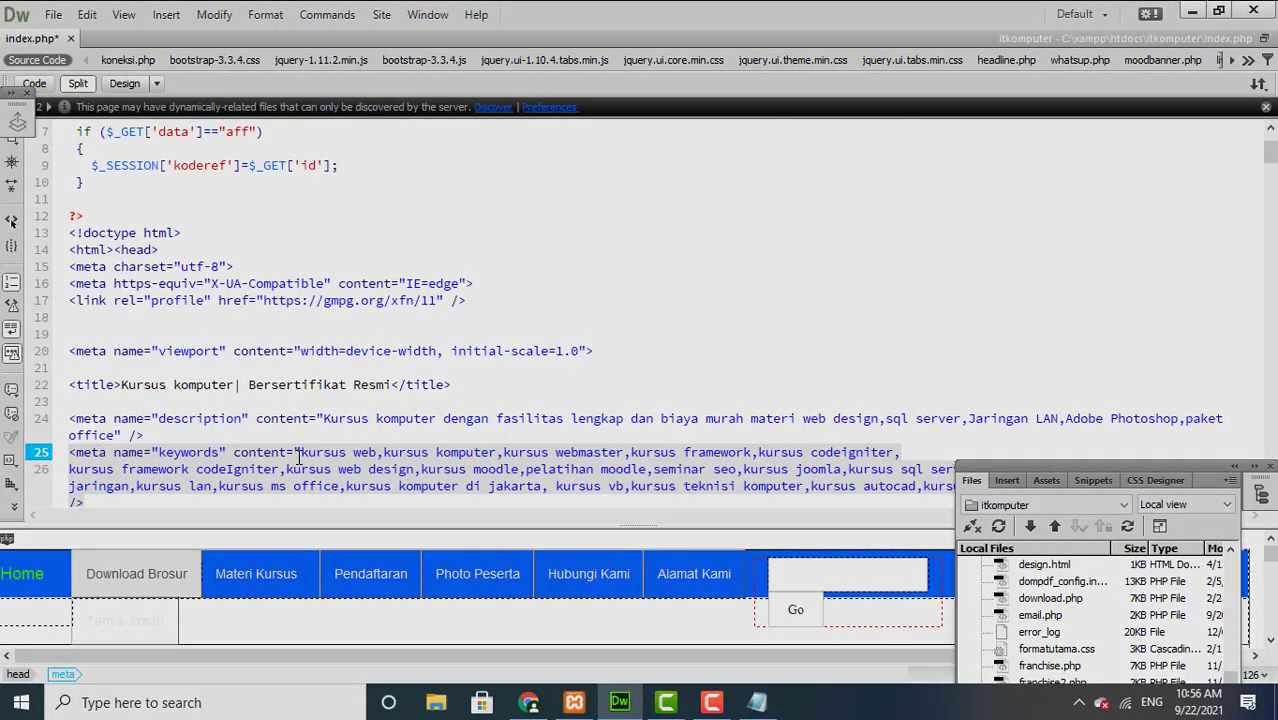
key(shift+Up)
click(342, 436)
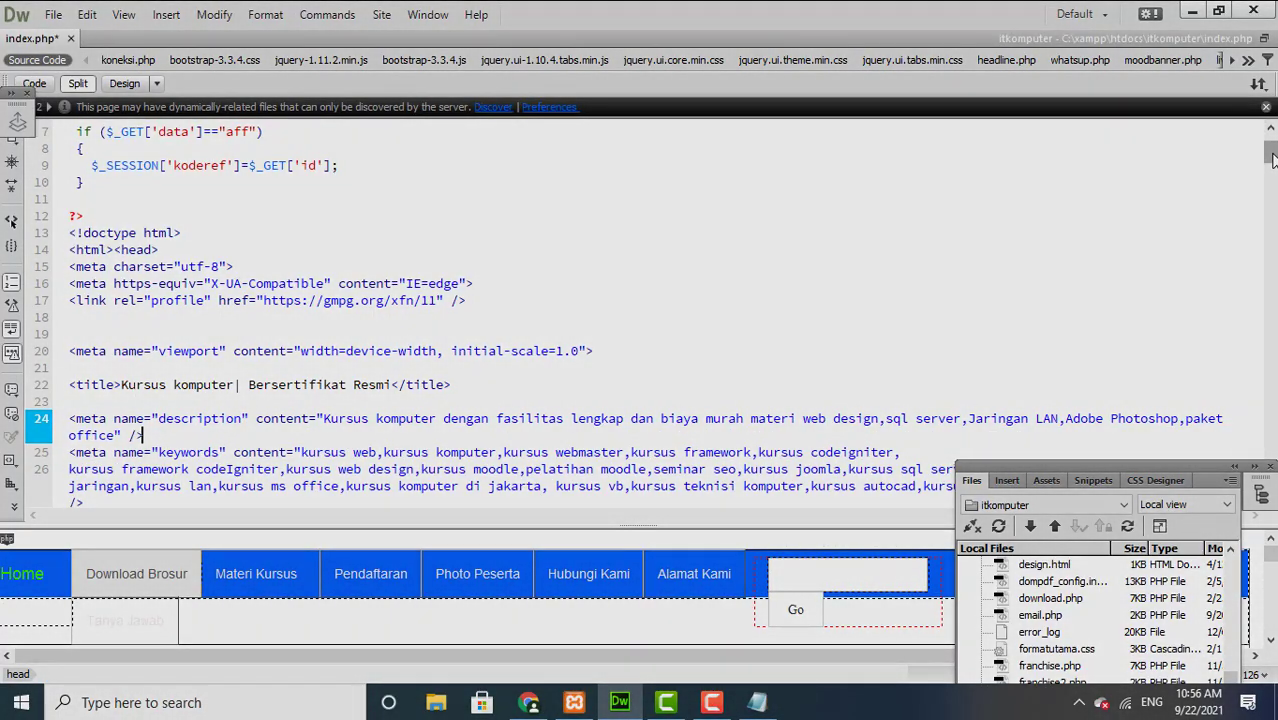
drag(1273, 160, 1273, 165)
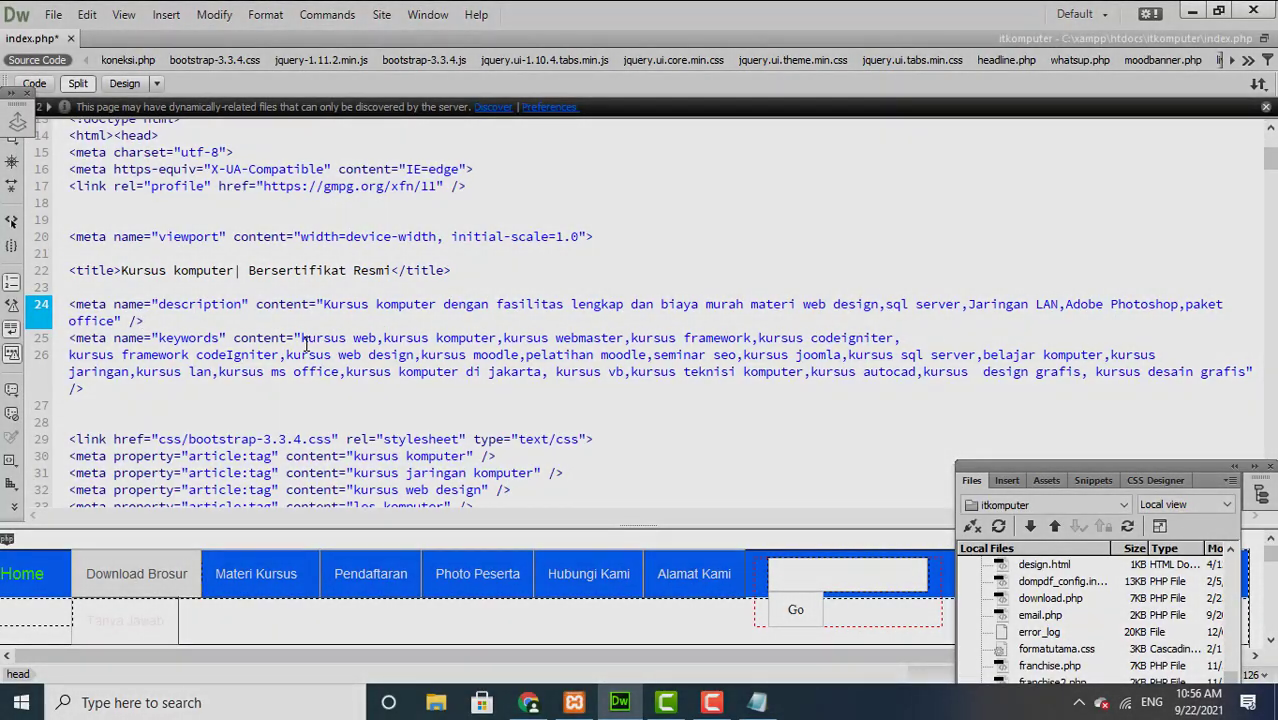
Step: Highlight the first keyword 'kursus web', then point out the description line again
drag(302, 340, 377, 340)
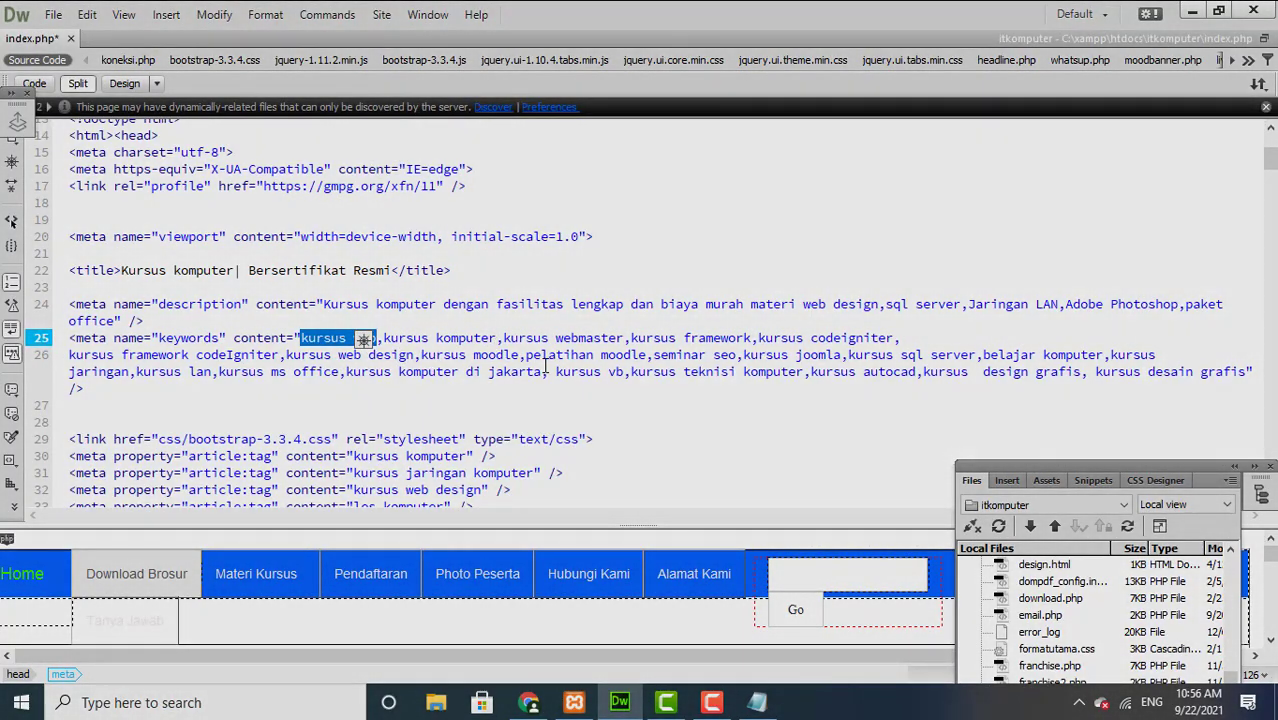
click(432, 354)
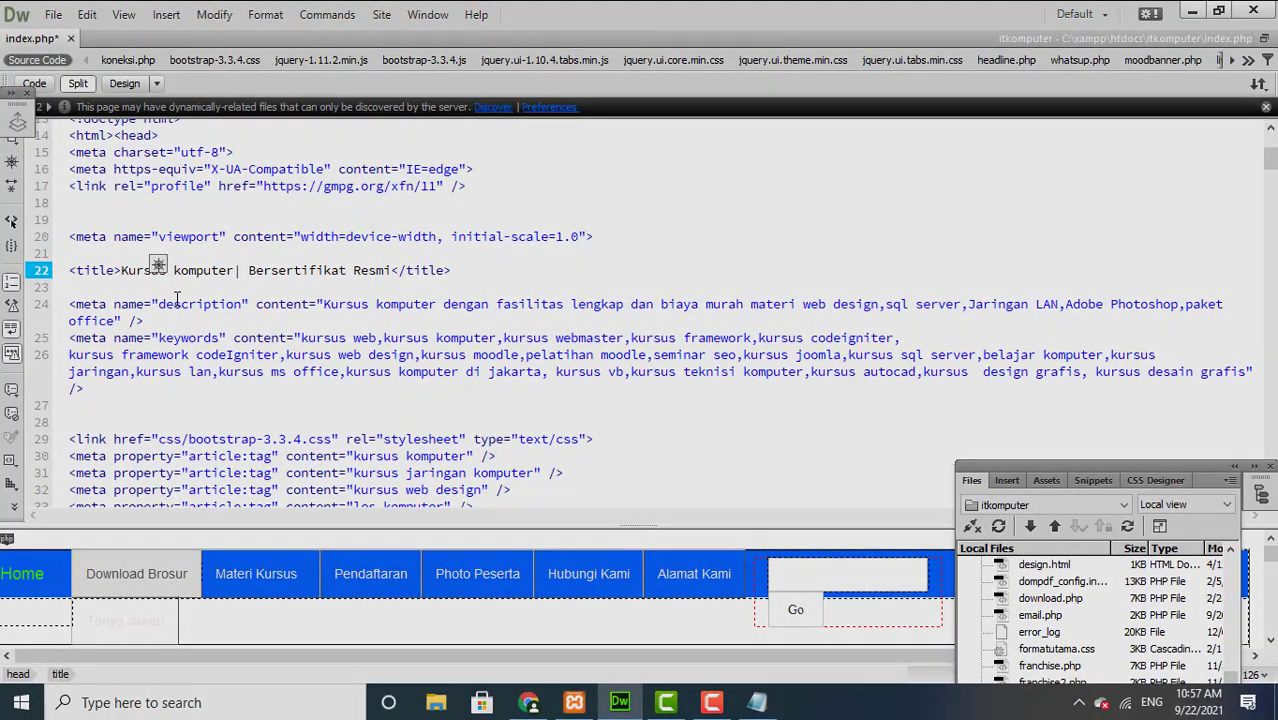
click(177, 308)
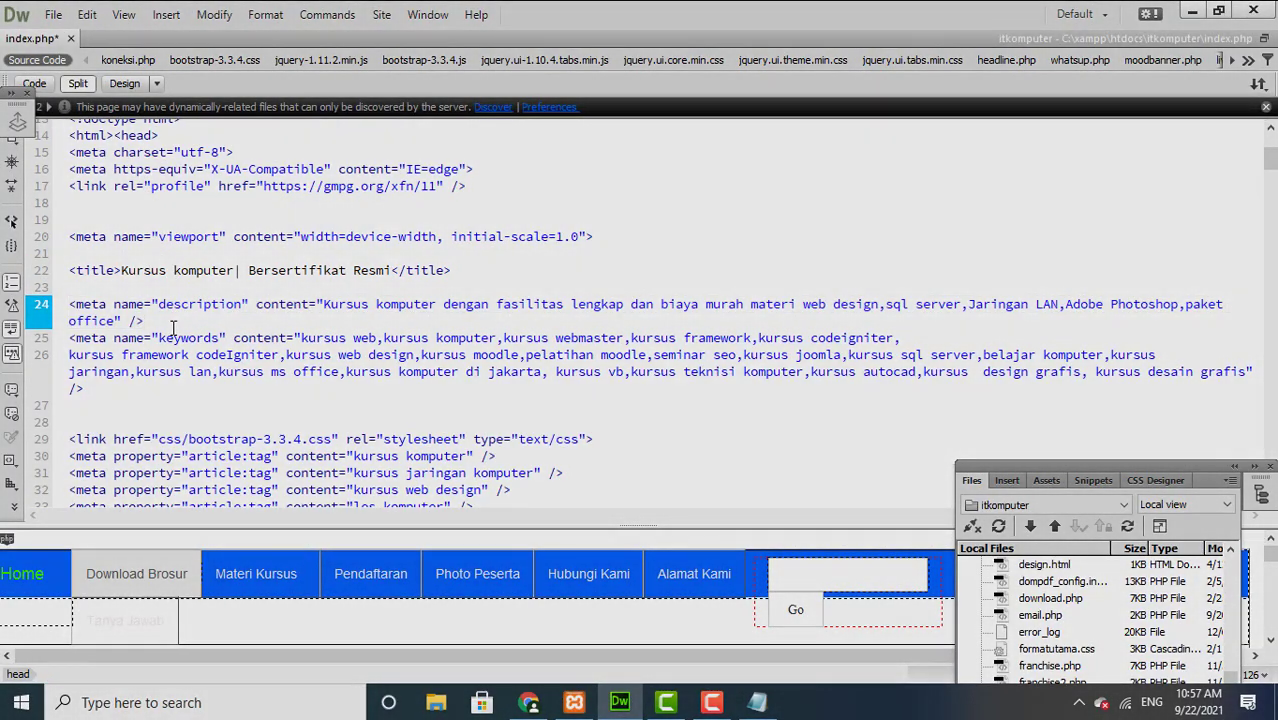
drag(173, 327, 173, 338)
click(173, 338)
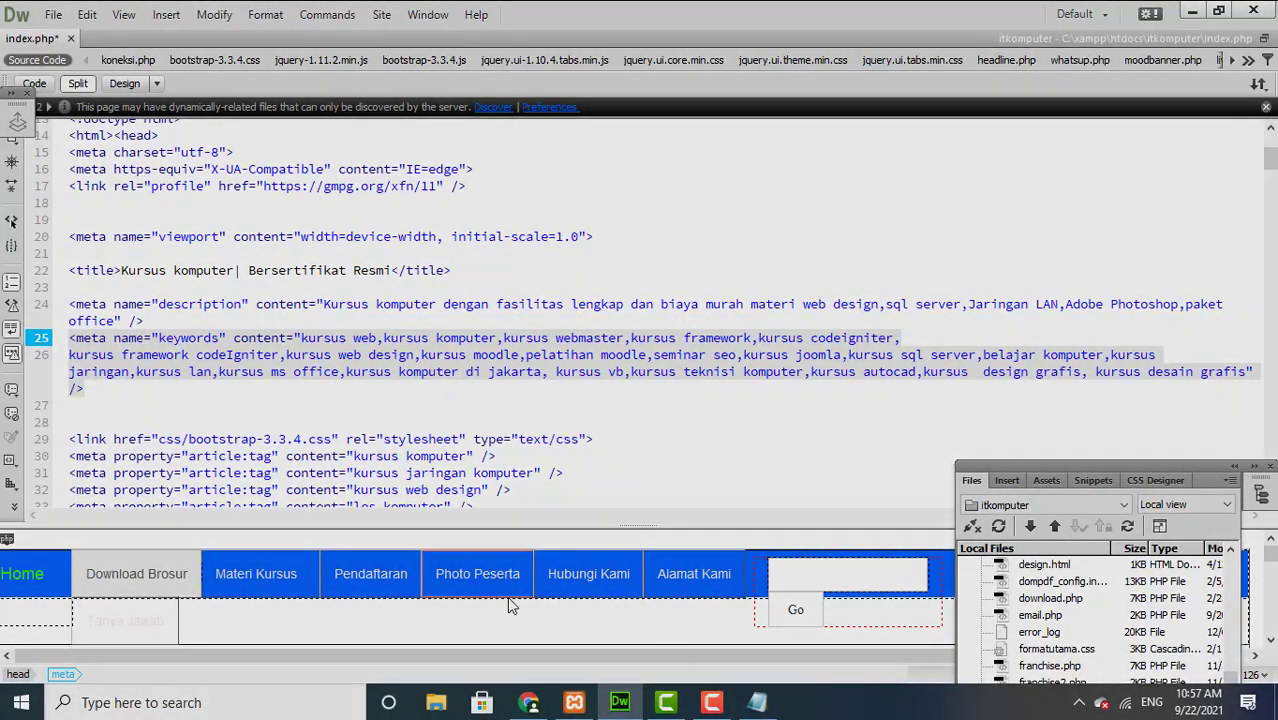
click(757, 703)
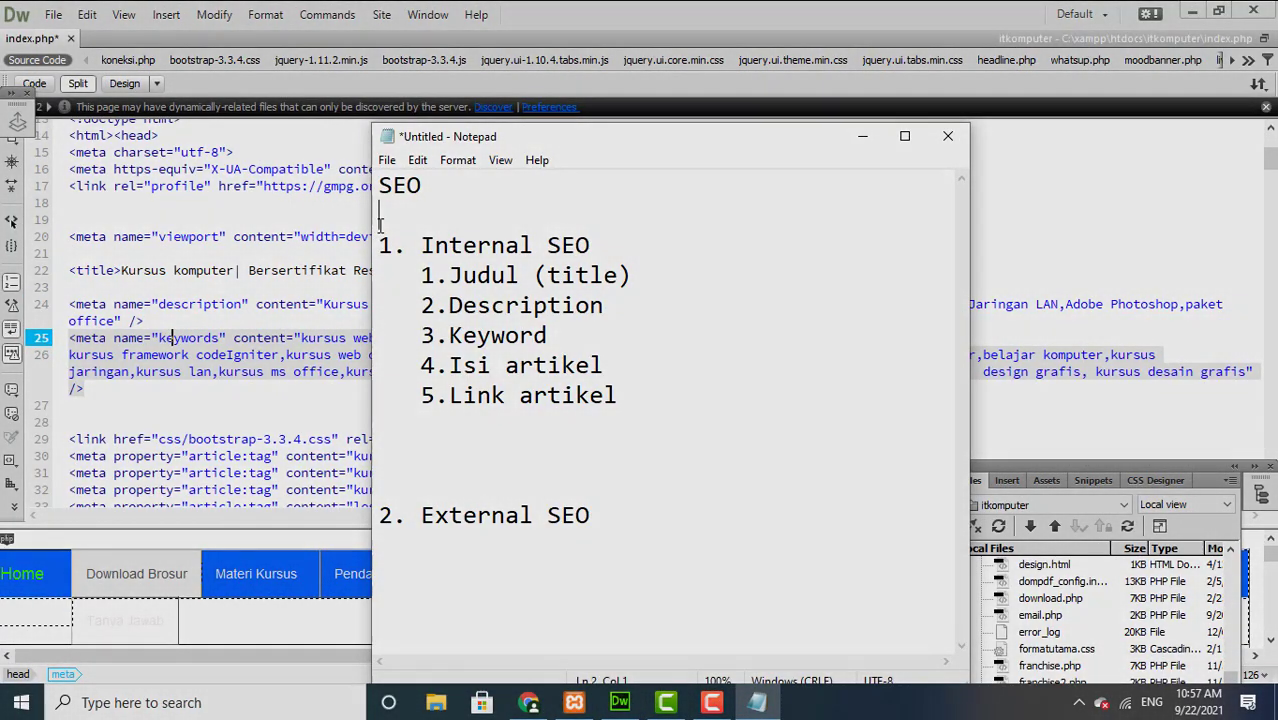
Step: Highlight the Internal SEO list, then the 'Isi artikel' point in the notes
drag(380, 245, 648, 448)
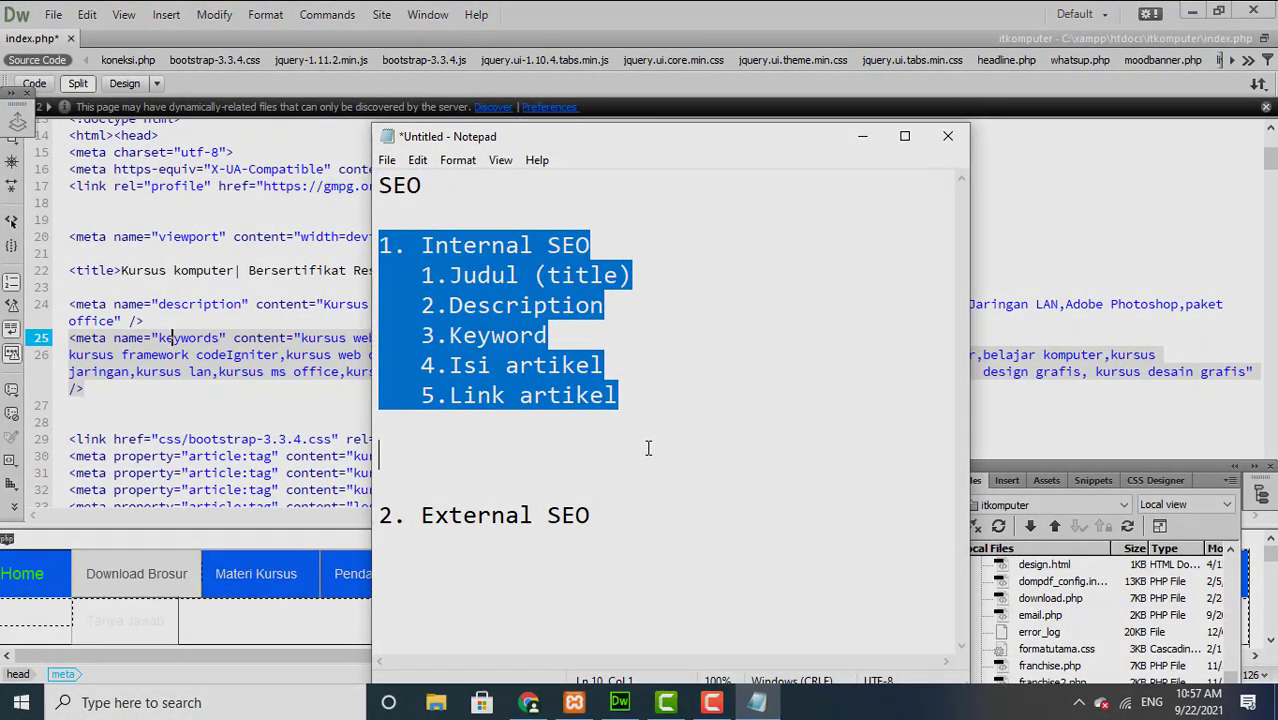
click(648, 448)
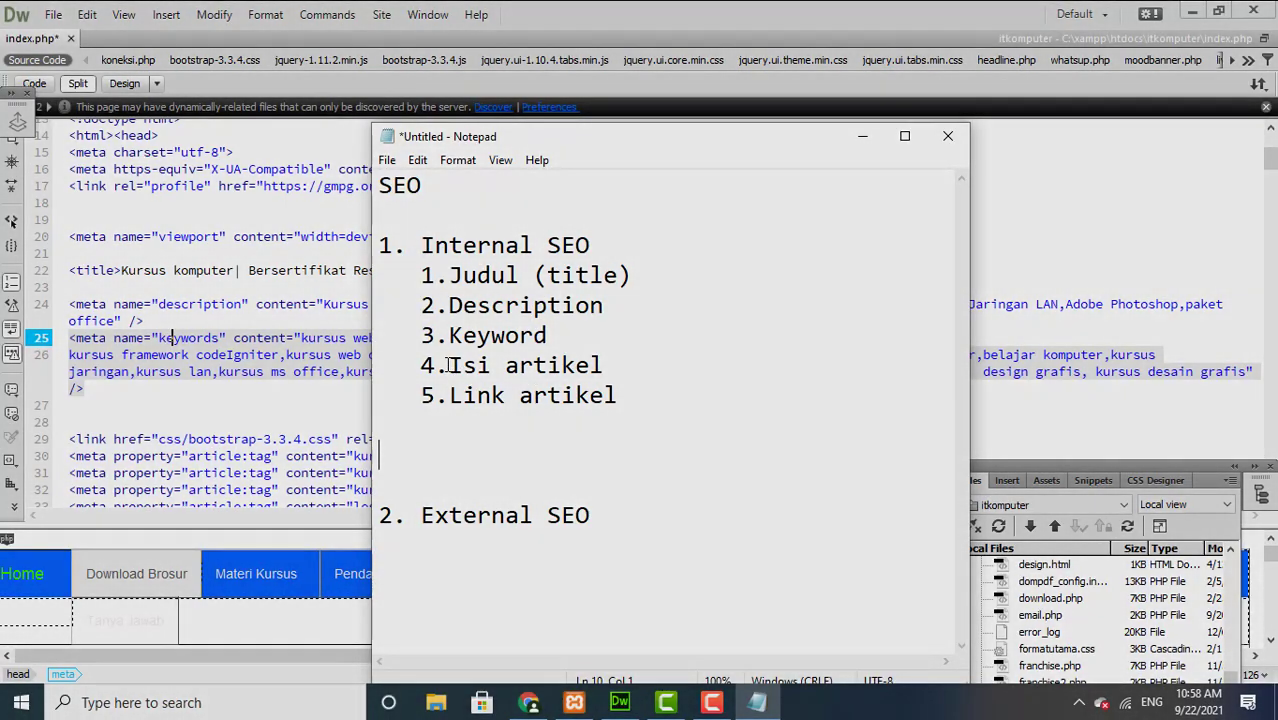
drag(449, 365, 623, 377)
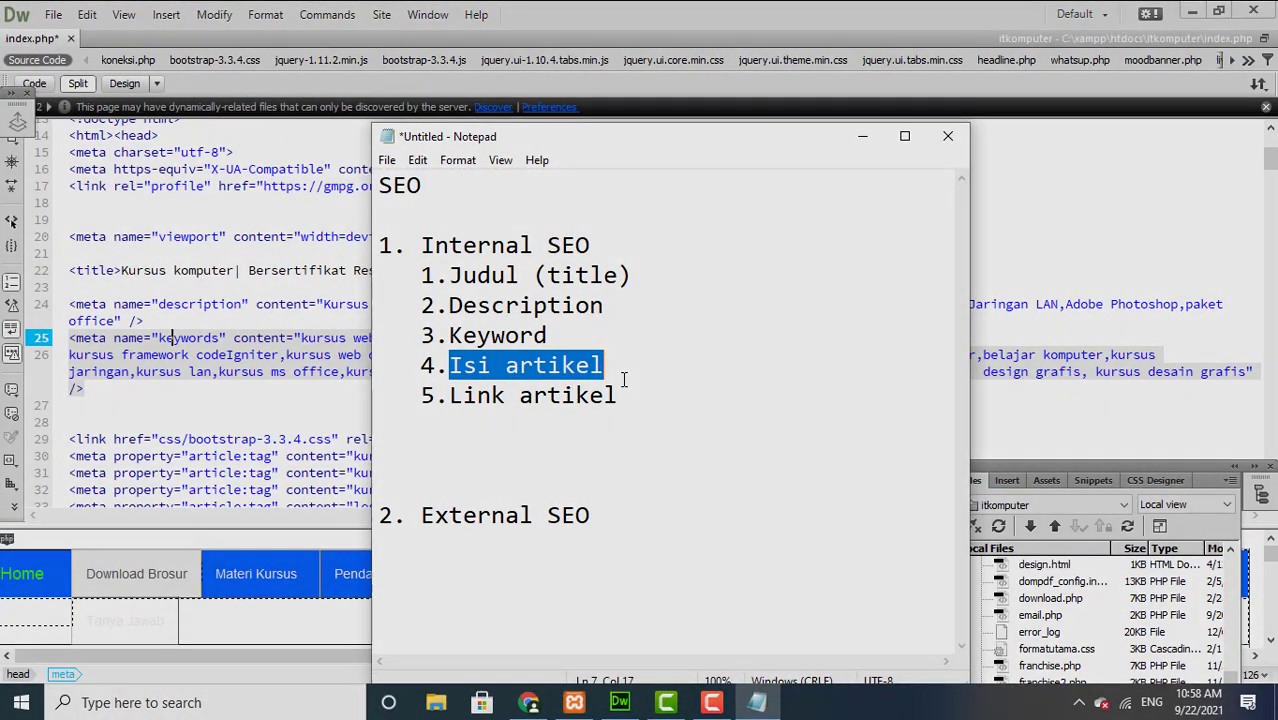
drag(624, 380, 624, 379)
click(623, 377)
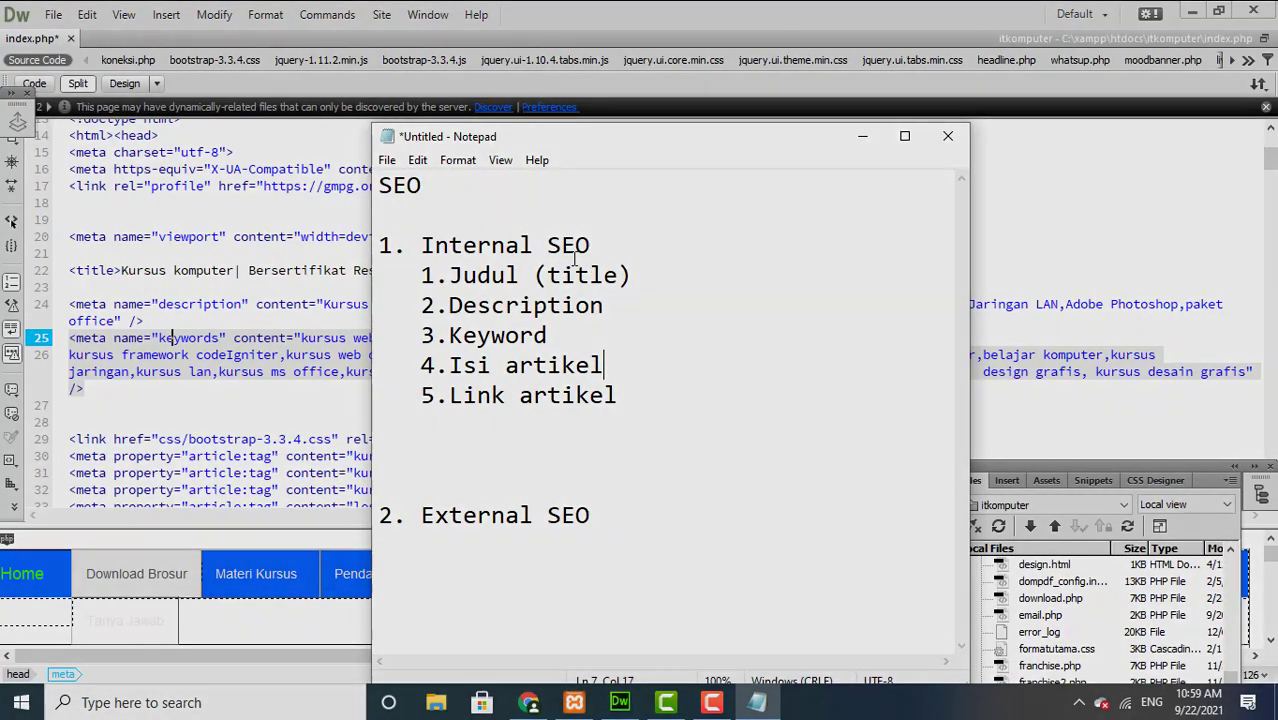
Step: Move the notes window right and down and highlight 'Isi artikel' again
drag(490, 147, 655, 178)
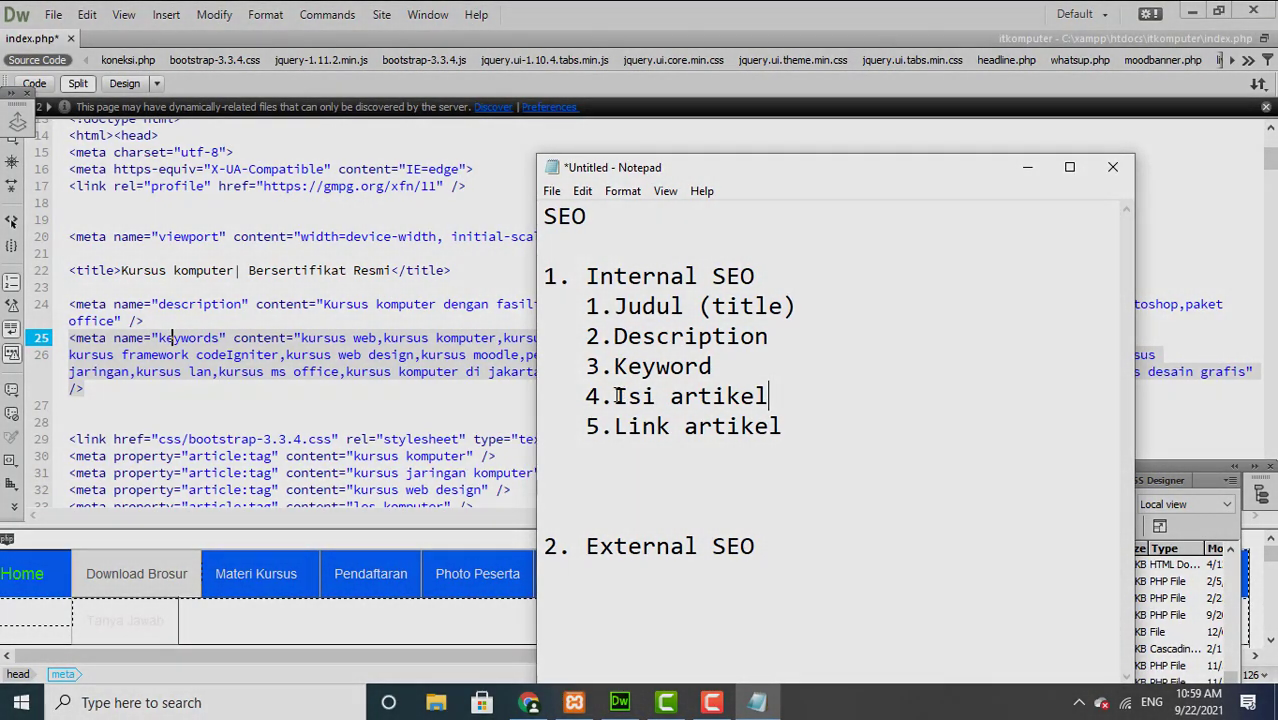
drag(617, 396, 777, 404)
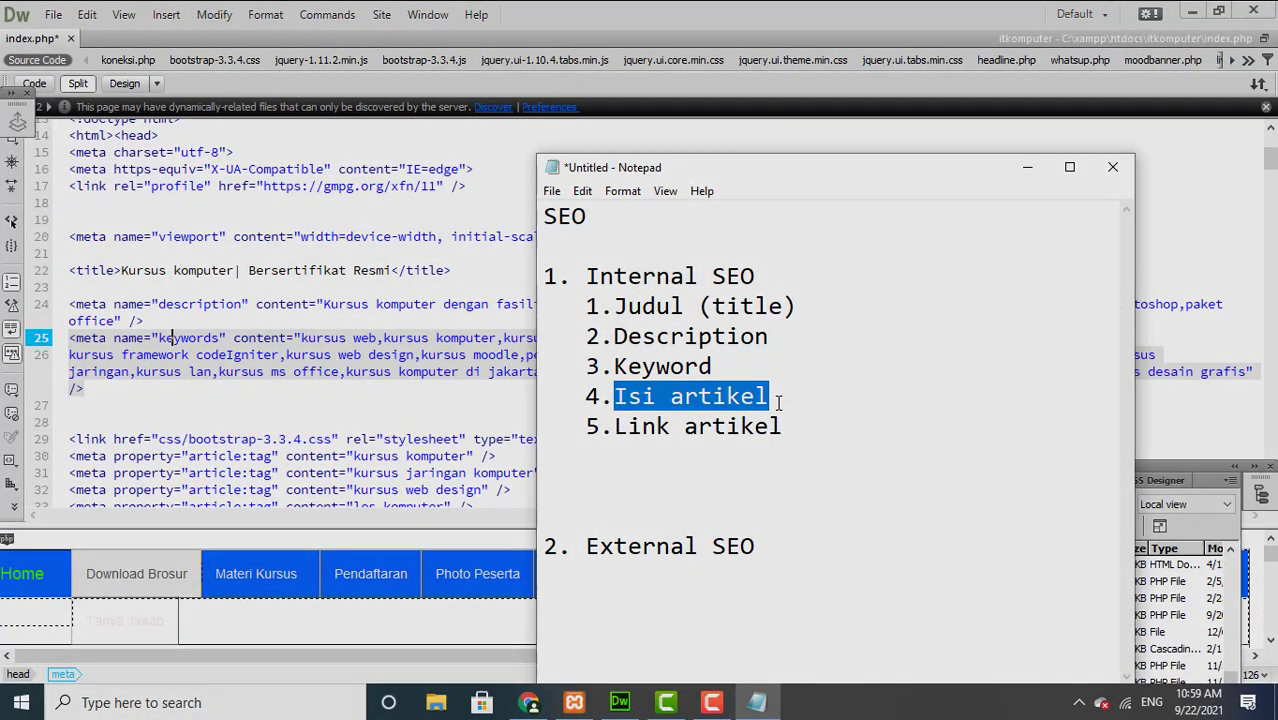
click(776, 402)
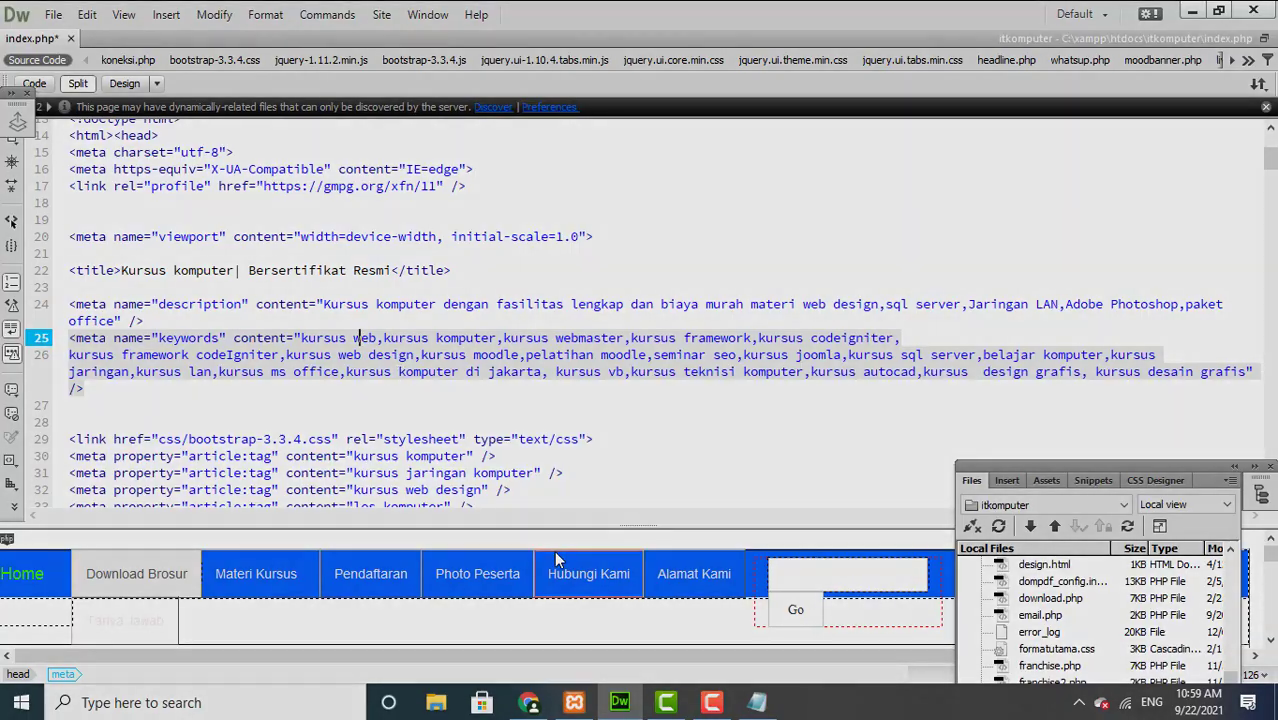
Step: Bring the Dreamweaver index.php code back to the front
click(532, 704)
click(532, 704)
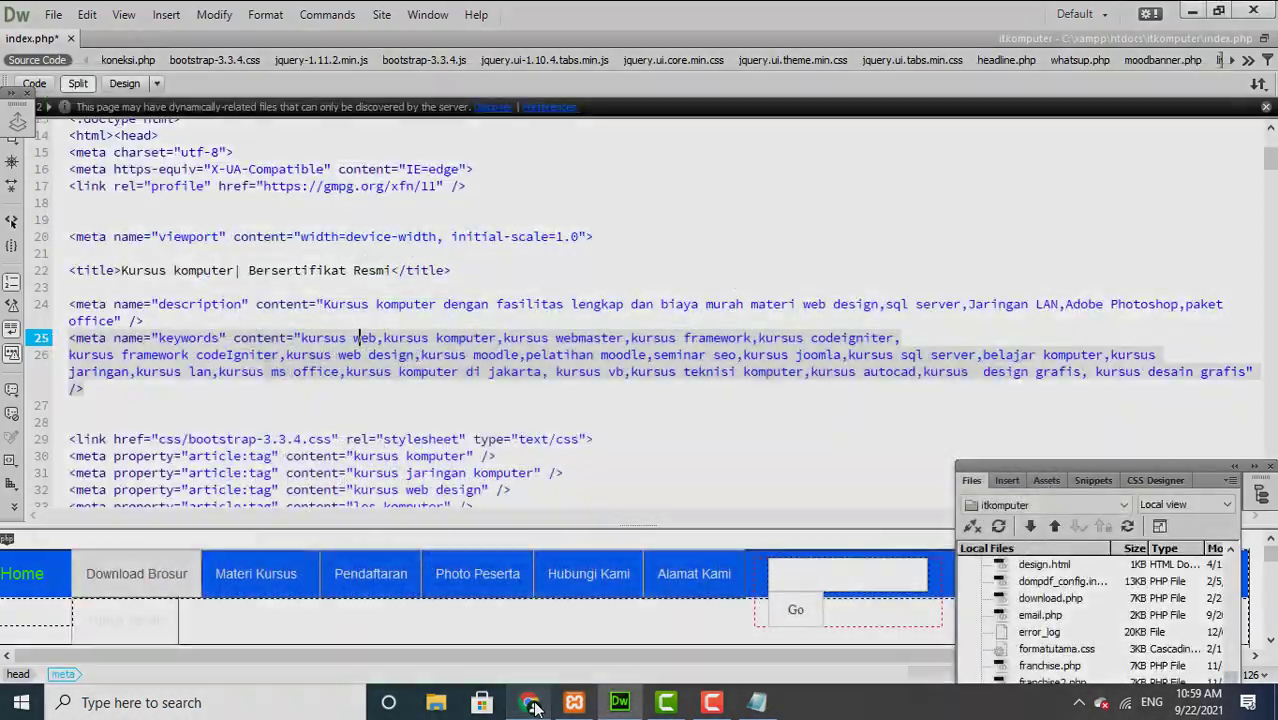
click(620, 706)
click(618, 704)
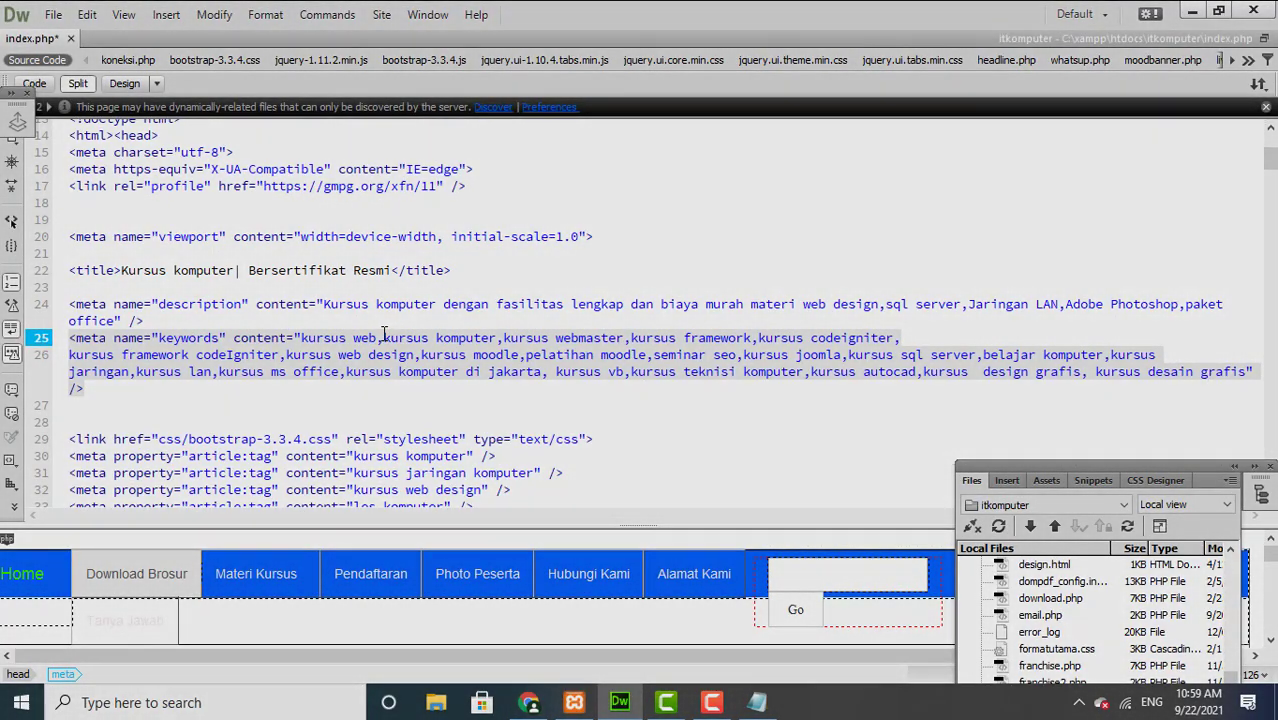
Step: Point out the code lines below the keywords meta tag
drag(396, 338, 500, 359)
click(483, 302)
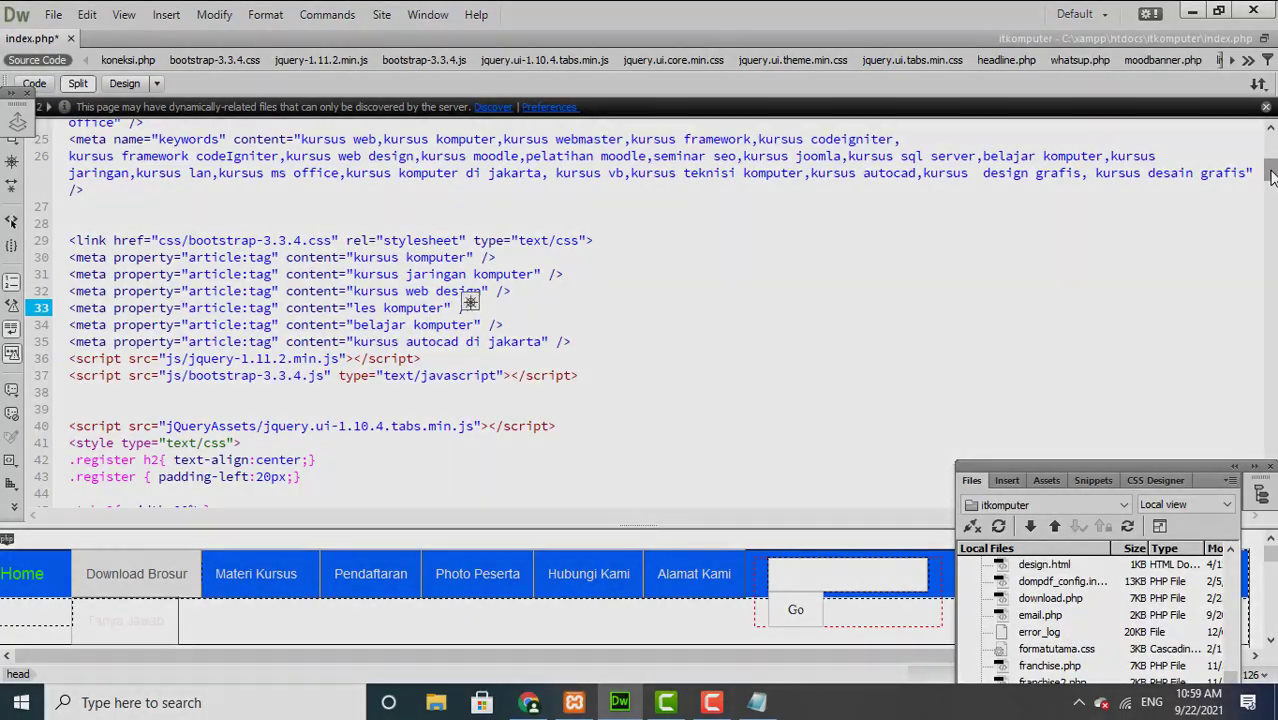
drag(1272, 176, 1272, 172)
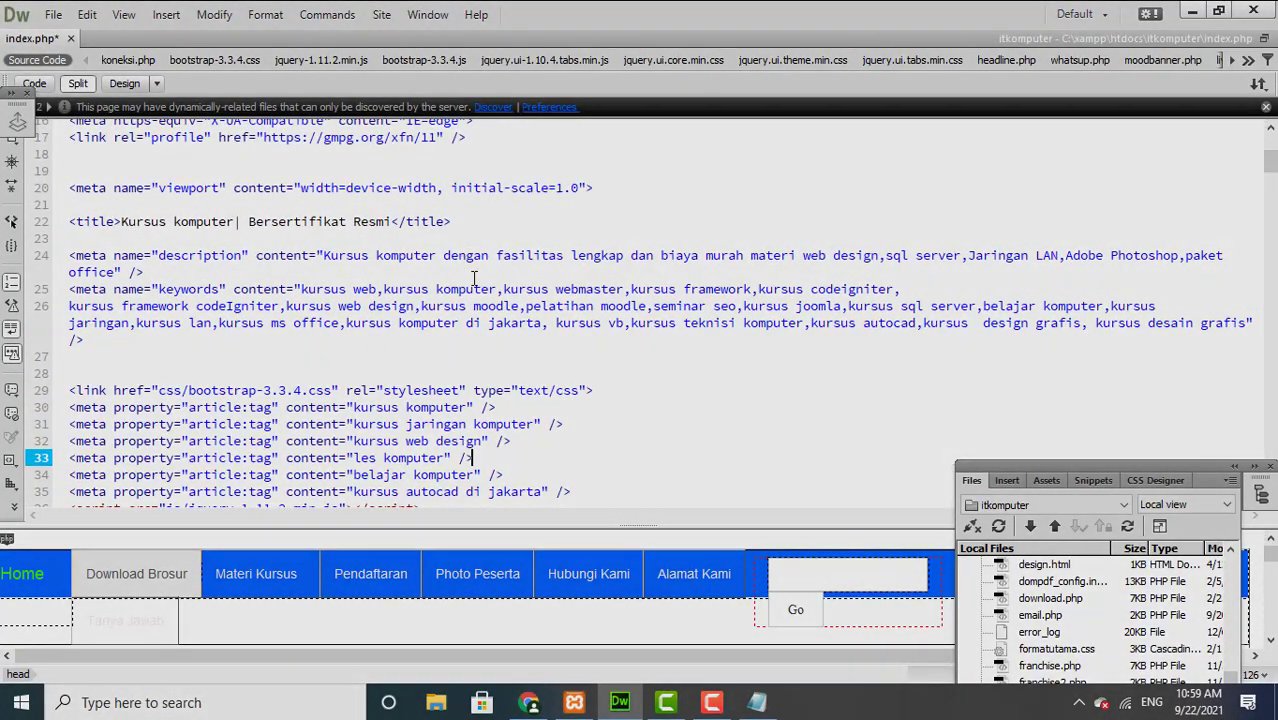
click(760, 704)
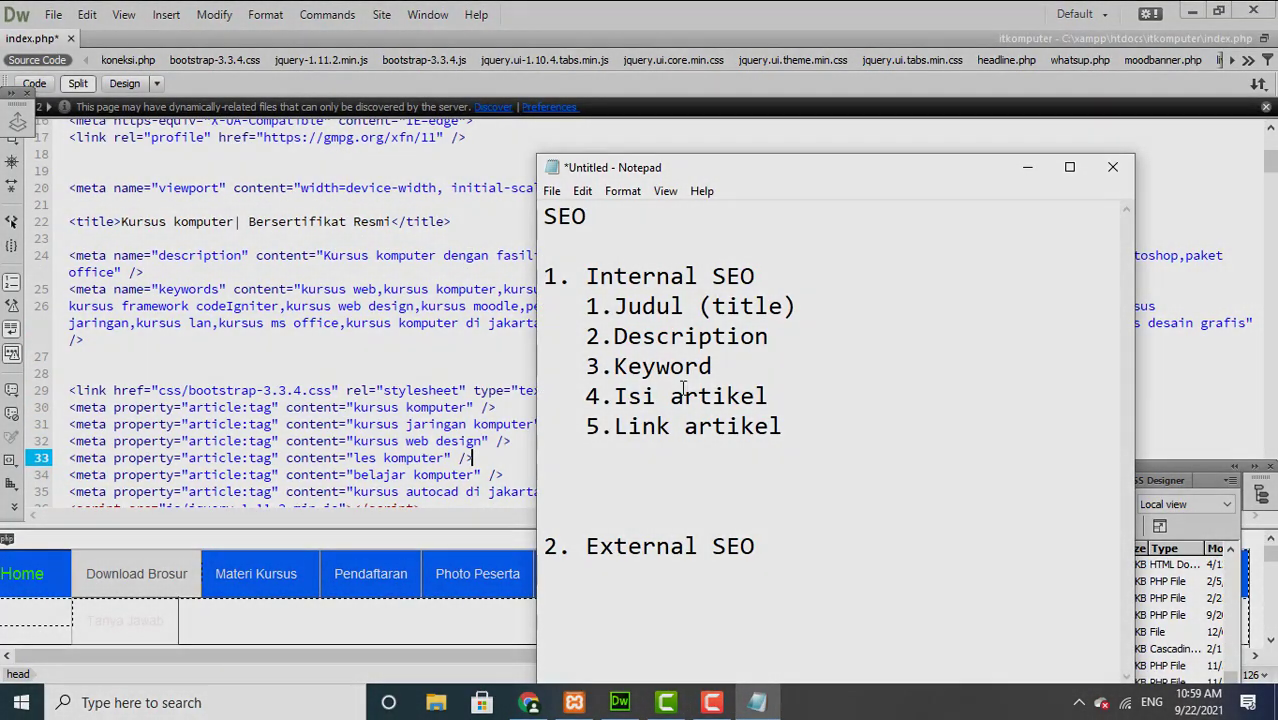
drag(617, 395, 770, 396)
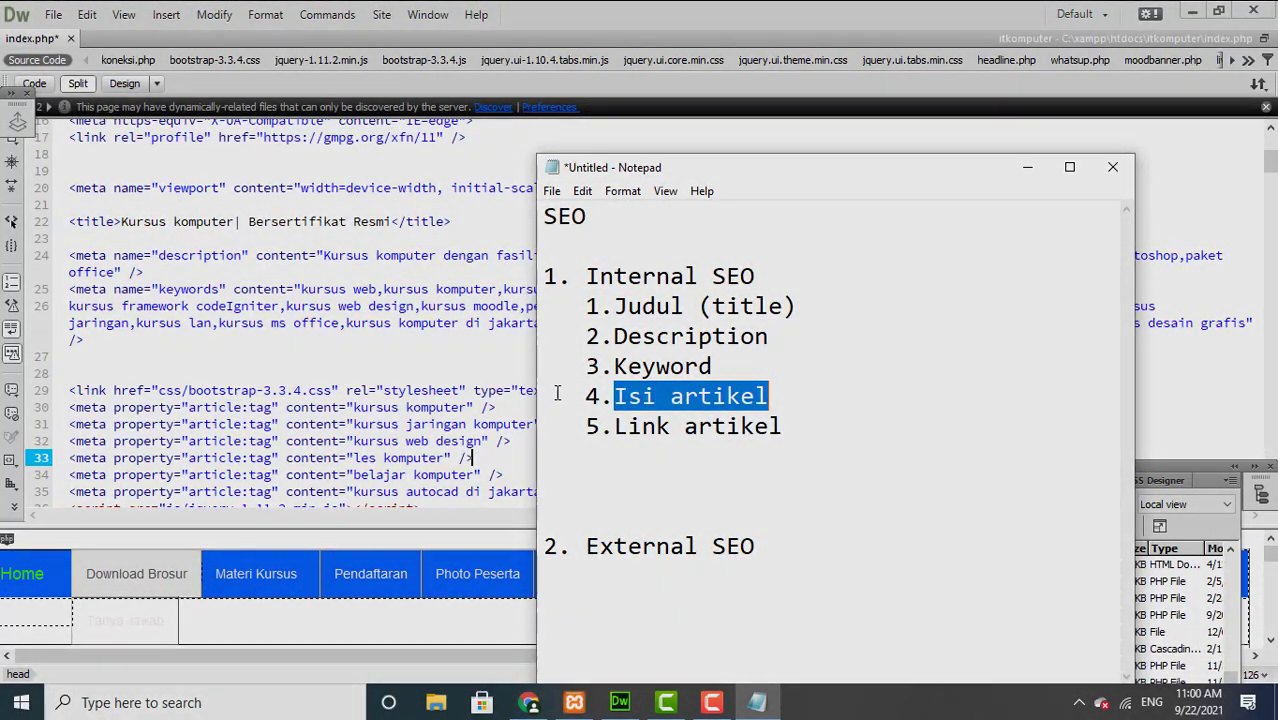
drag(587, 427, 802, 436)
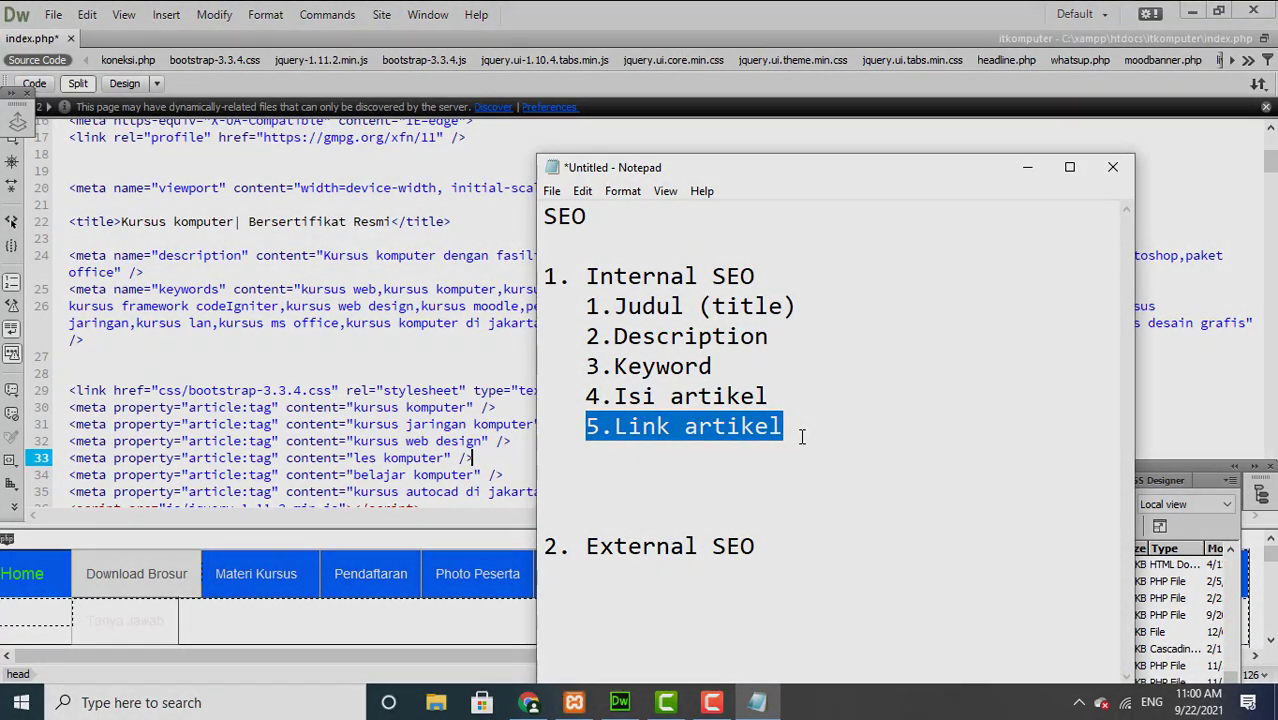
click(802, 436)
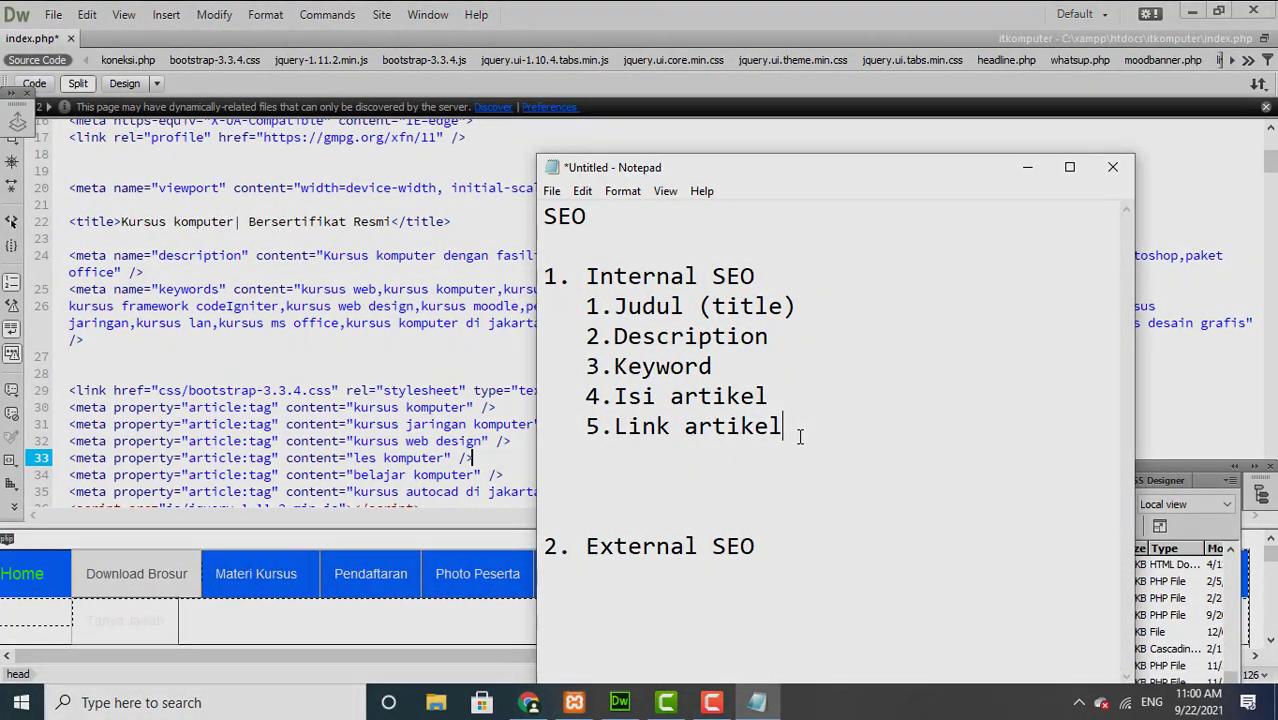
click(817, 424)
mouse_move(799, 426)
mouse_down()
mouse_move(773, 442)
mouse_move(799, 417)
mouse_up()
Step: Add the example link <a href="index2.php">Artikel komputer </a> under '5.Link artikel'
key(Return)
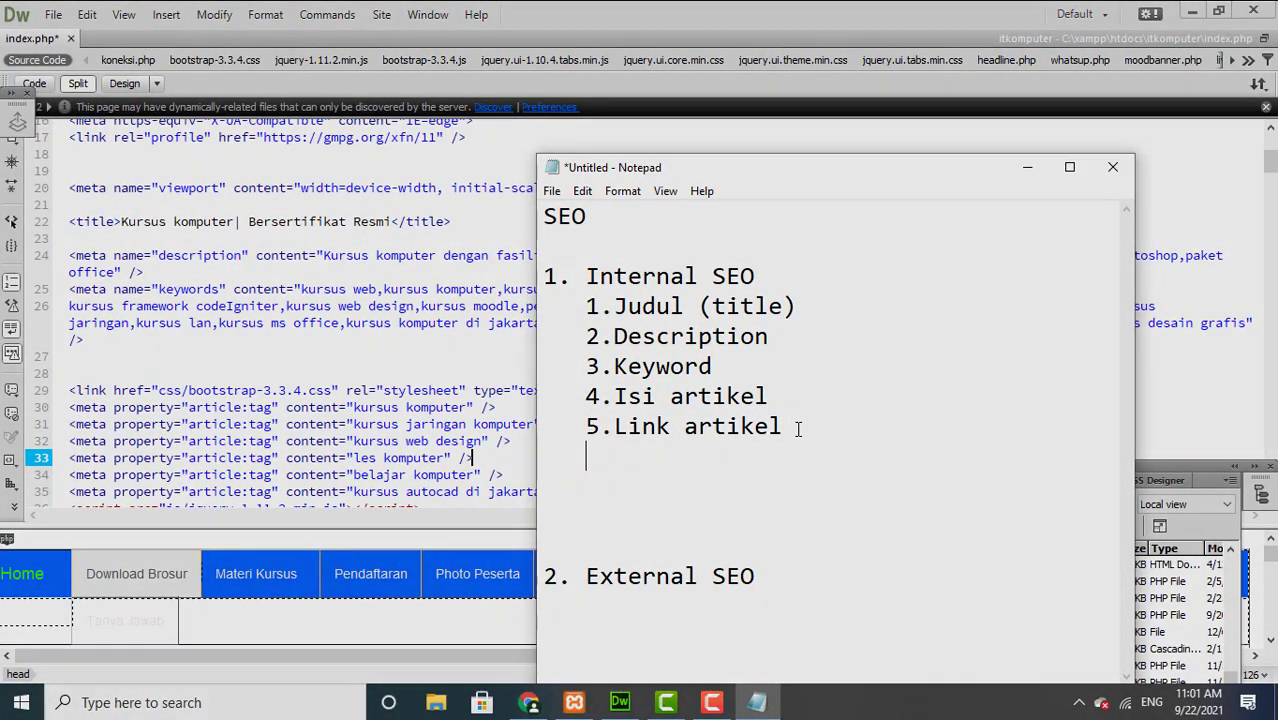
text(<a href=)
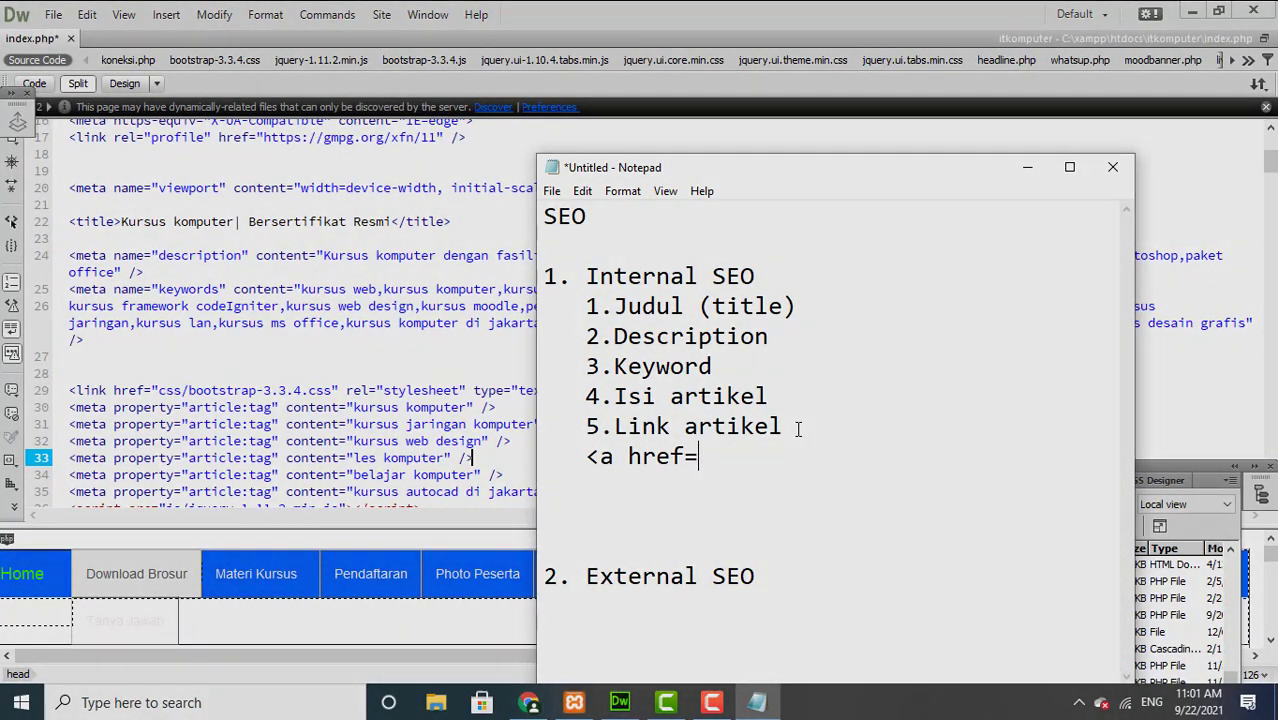
text("index2.php">)
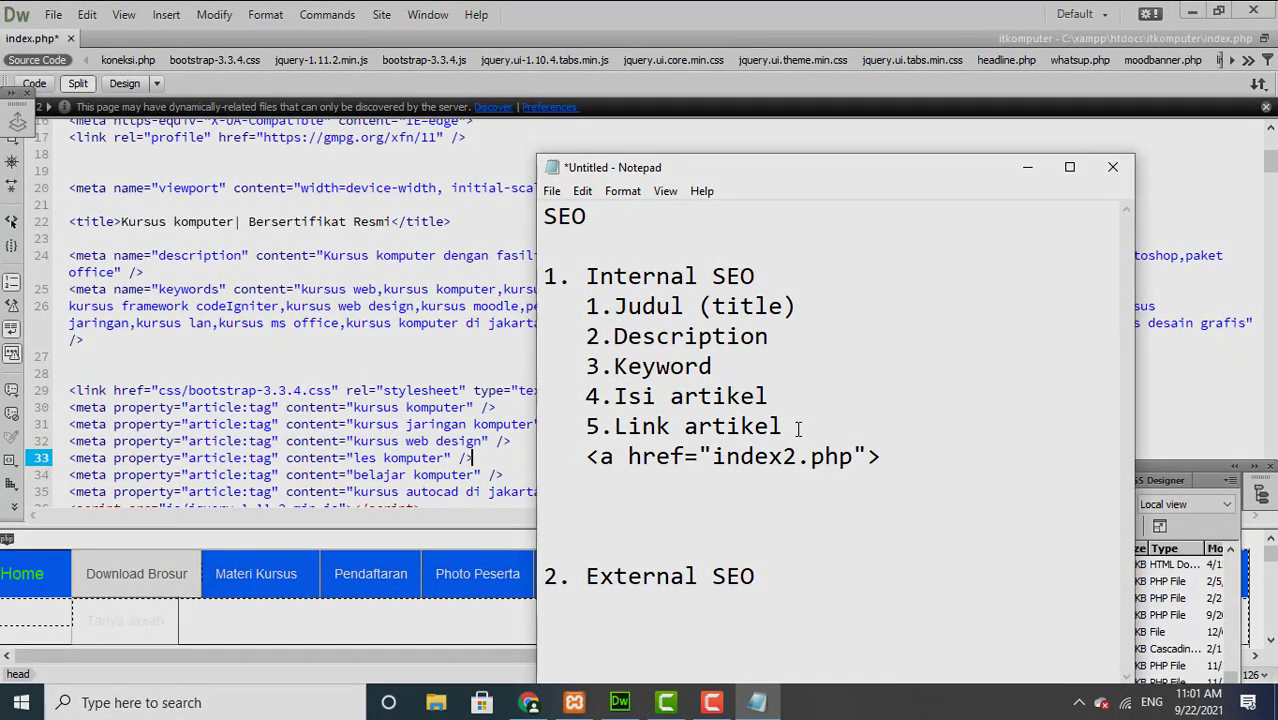
text(/a>)
key(Left)
key(Left)
key(Left)
key(Left)
key(Left)
text(A)
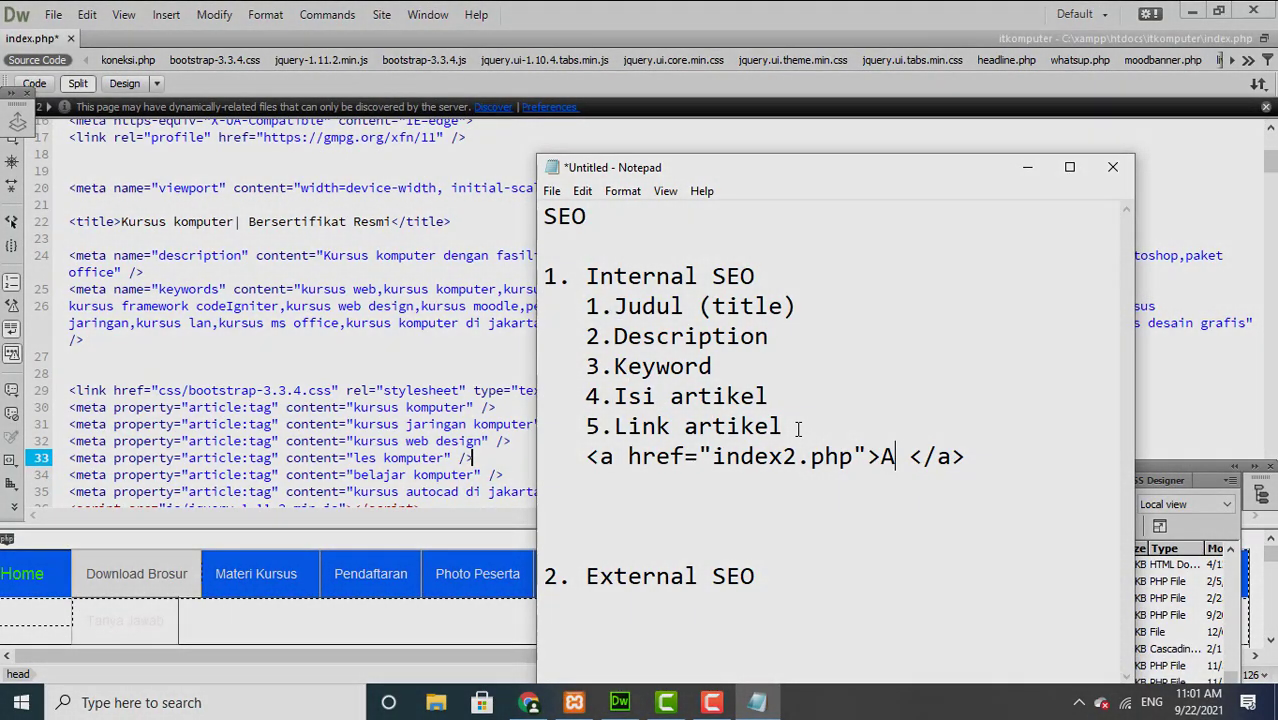
text(rtikel)
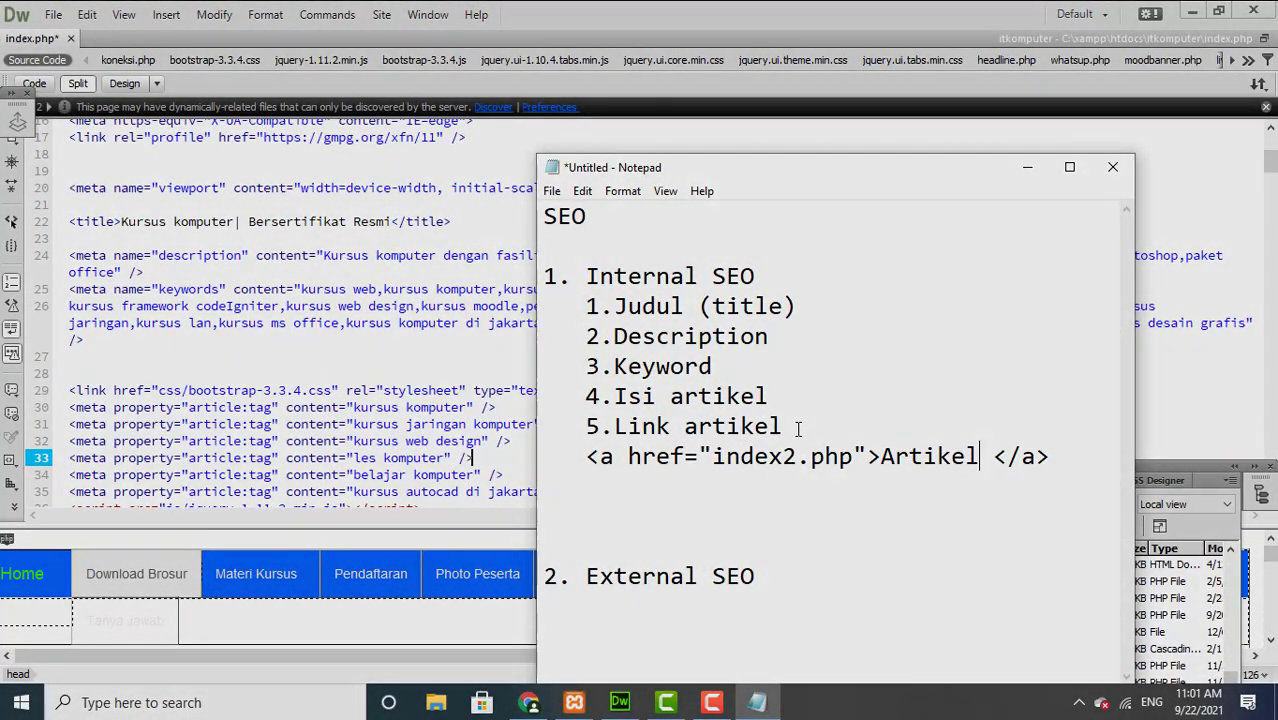
text( kompu)
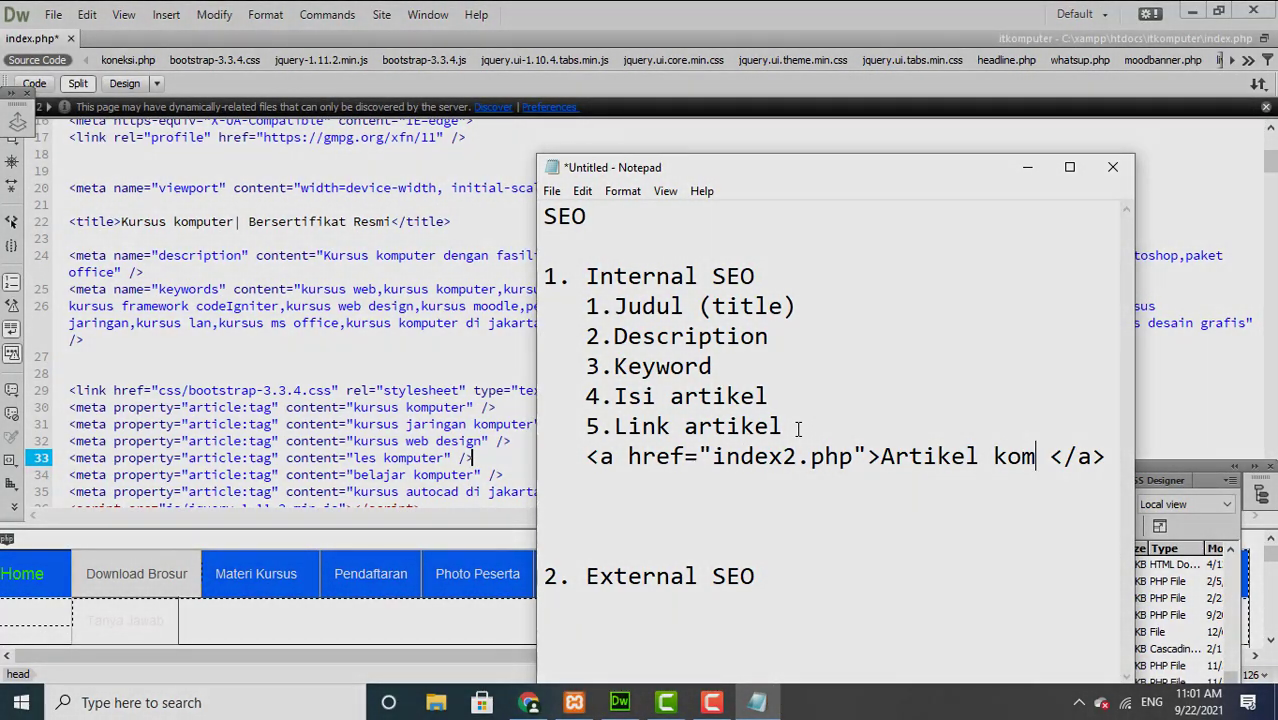
text(ter)
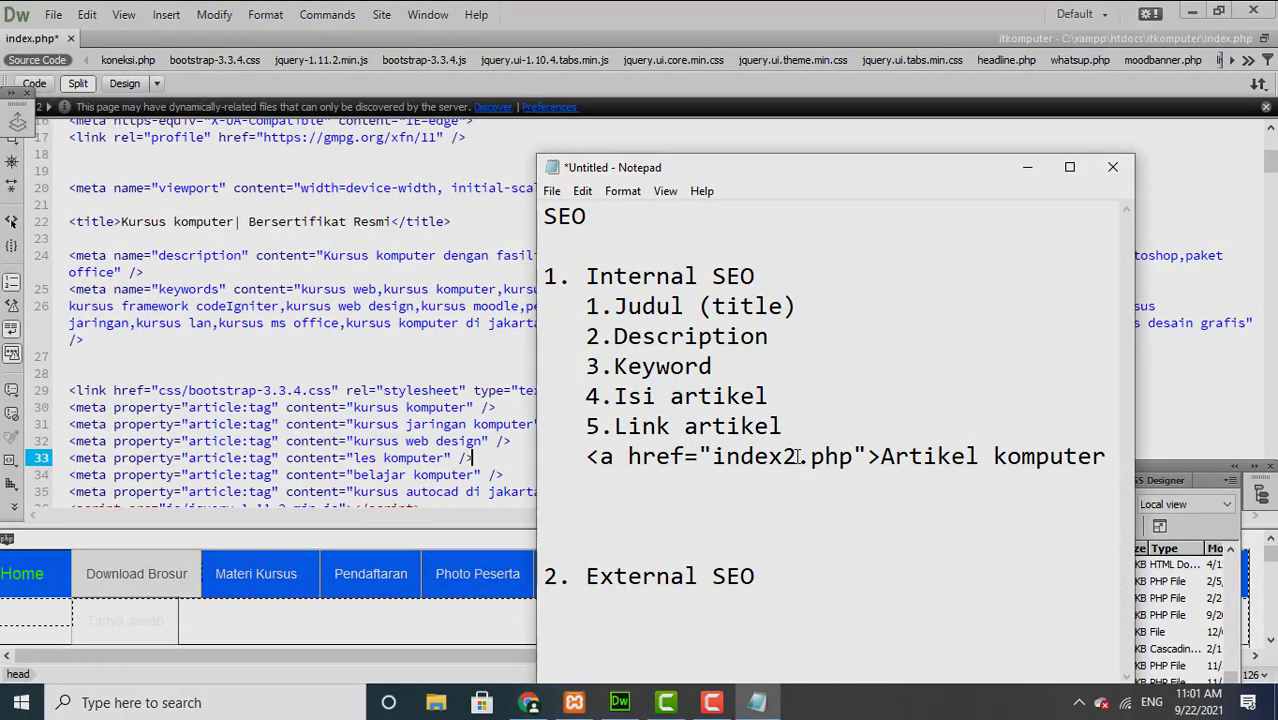
drag(757, 178, 583, 161)
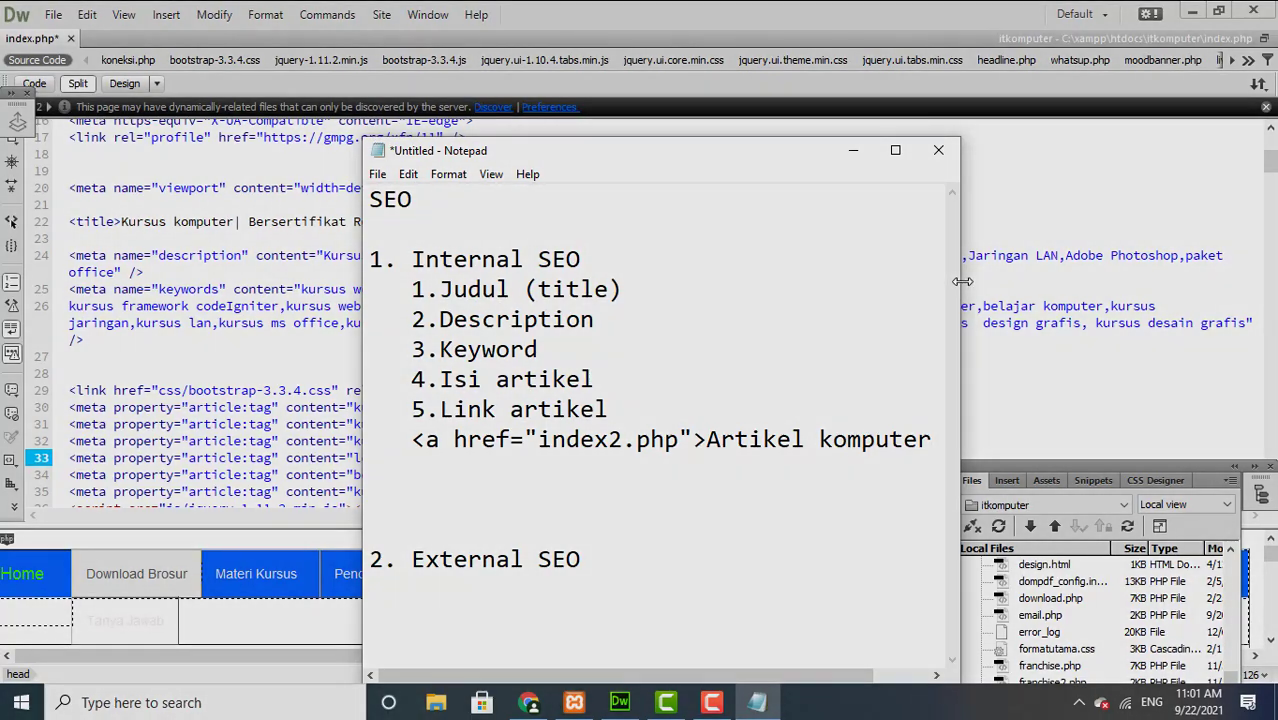
Step: Add title="kursus komputer murah" to the example link after its href value
drag(962, 281, 1188, 306)
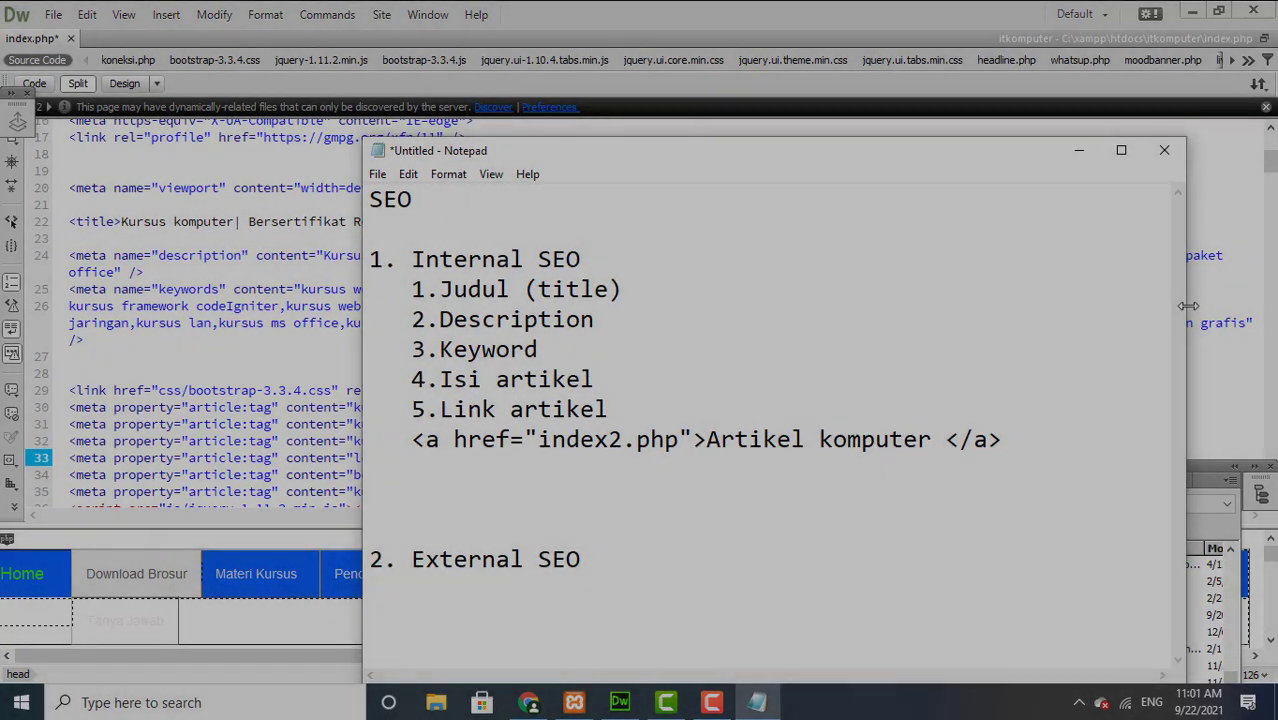
click(697, 441)
text(title=)
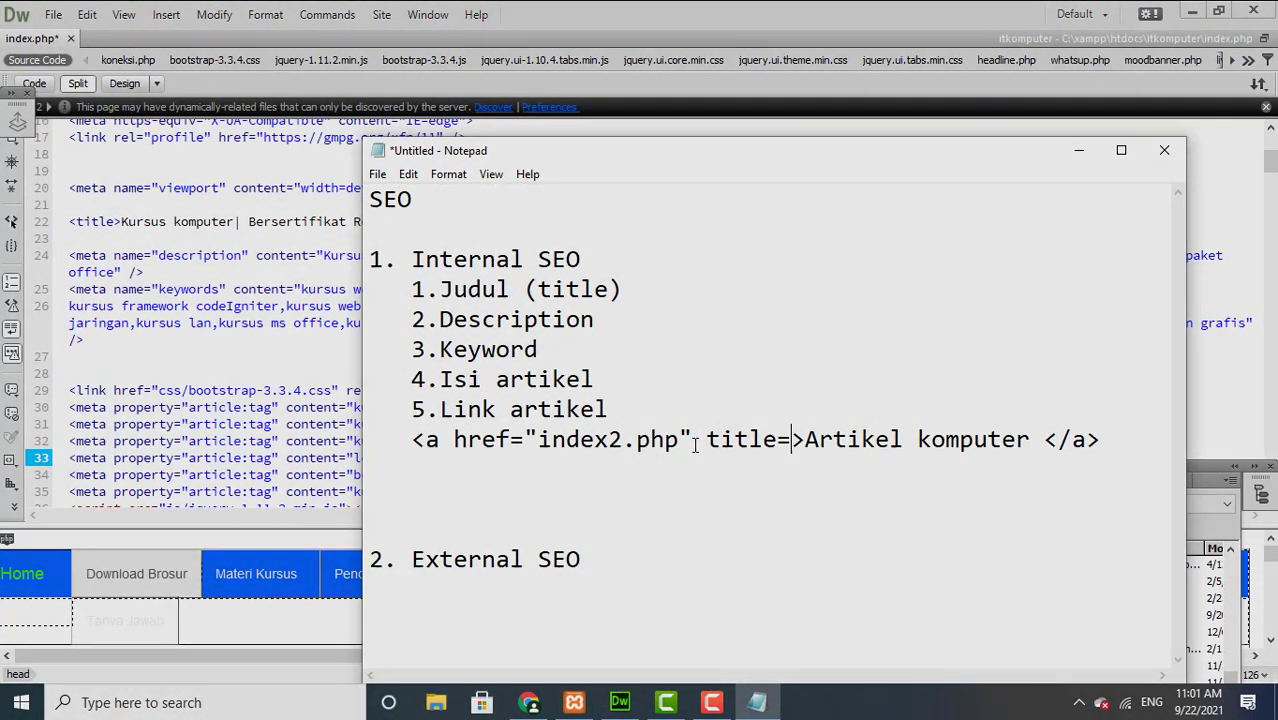
text("")
key(Left)
key(Left)
key(Left)
key(Left)
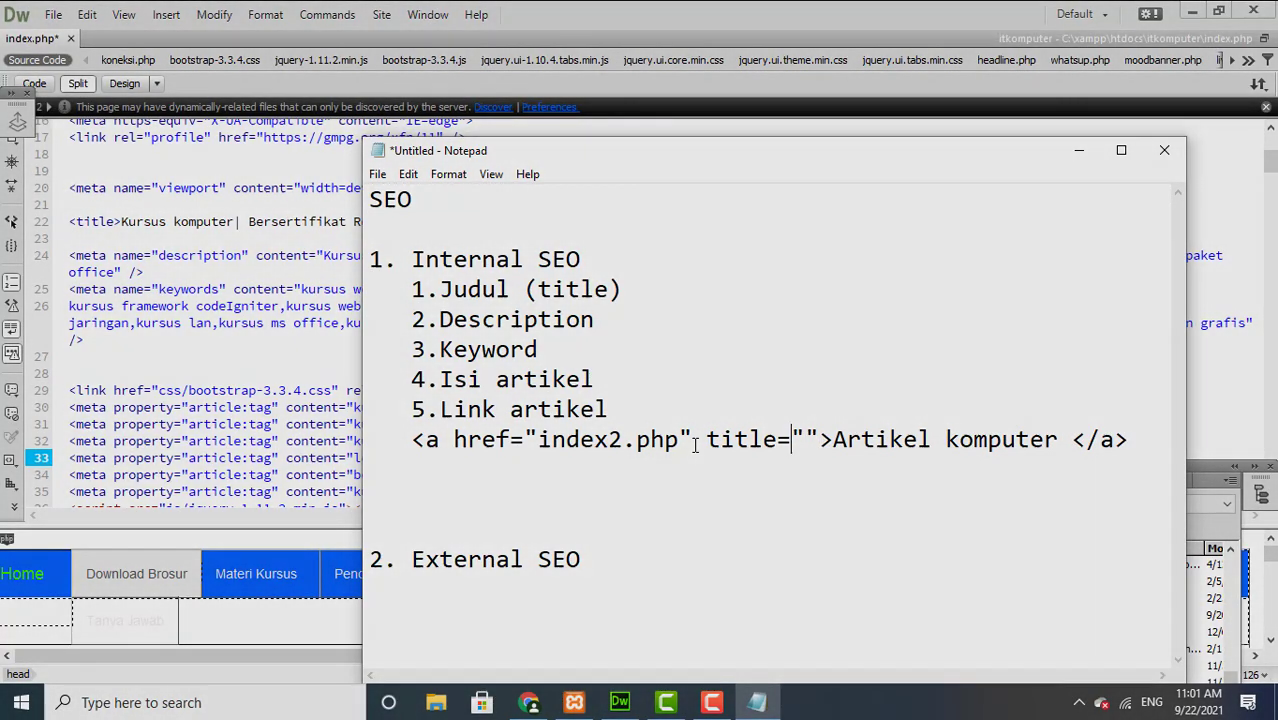
key(Left)
key(Left)
key(Left)
key(Left)
key(Left)
key(Left)
key(Left)
text(kursus k)
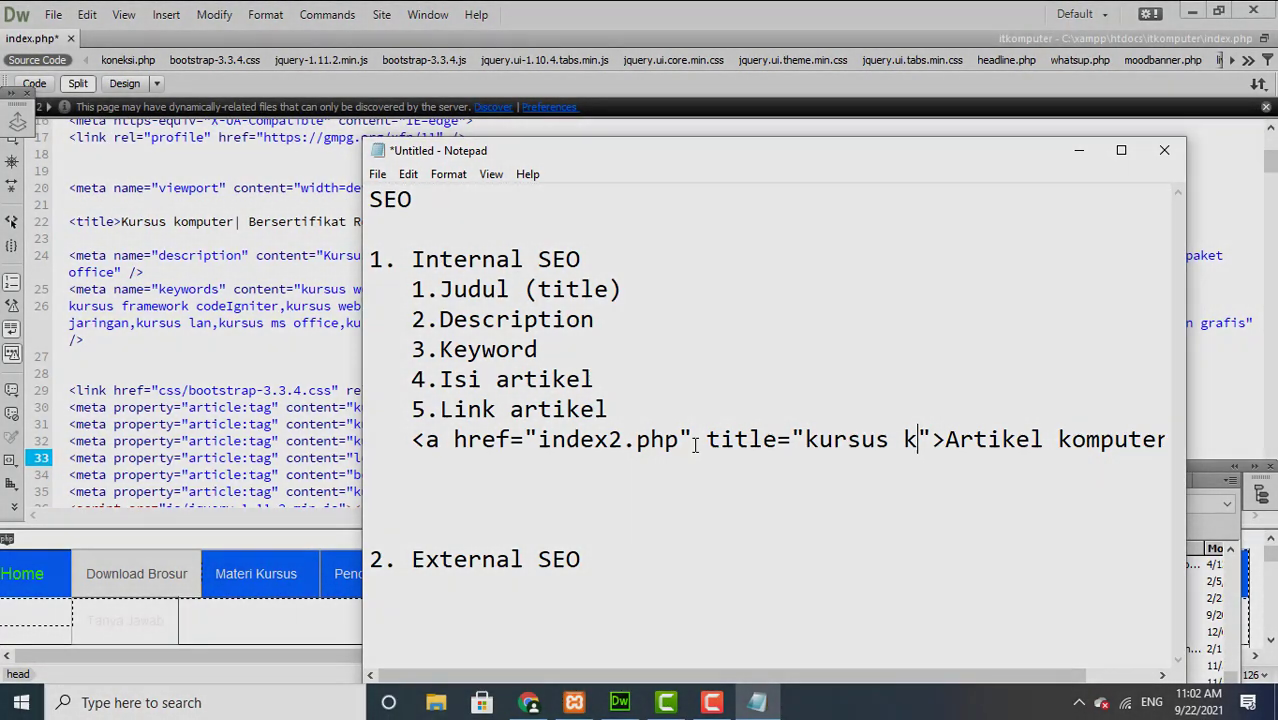
text(omputer m)
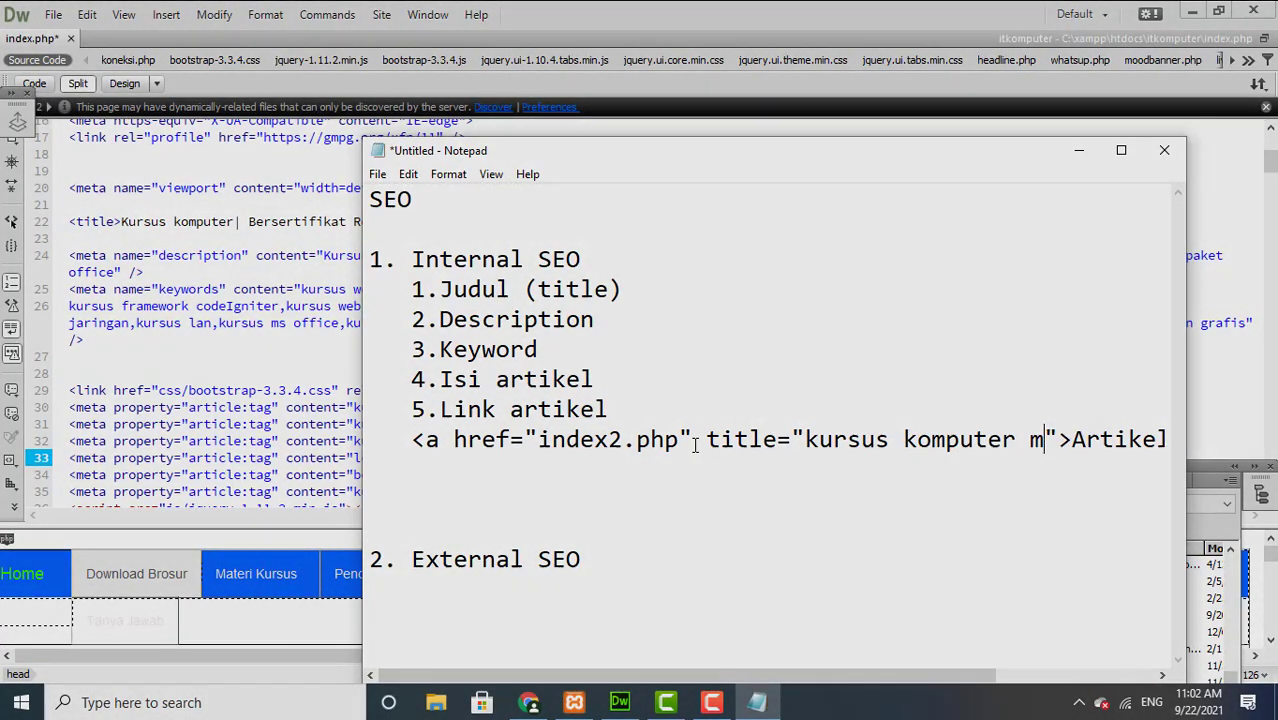
text(urah)
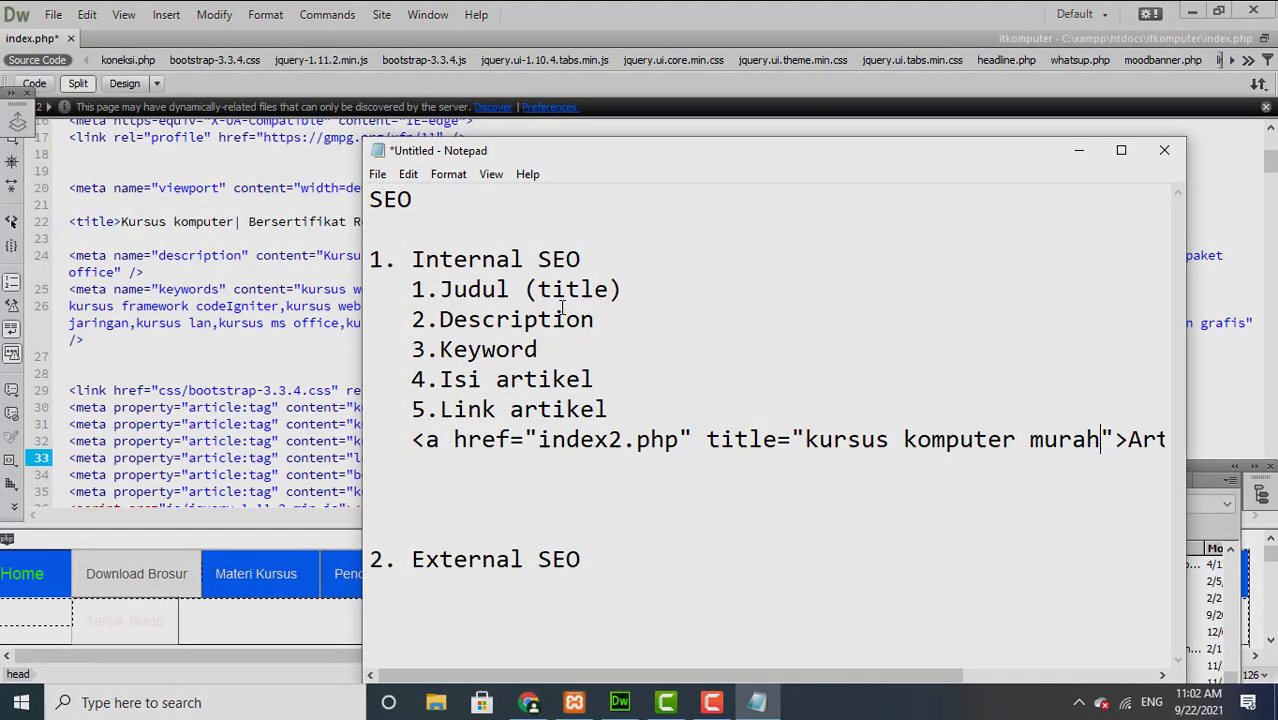
Step: Reposition and widen the notes window to show the whole link, highlighting 'Isi artikel'
click(484, 165)
drag(487, 155, 340, 113)
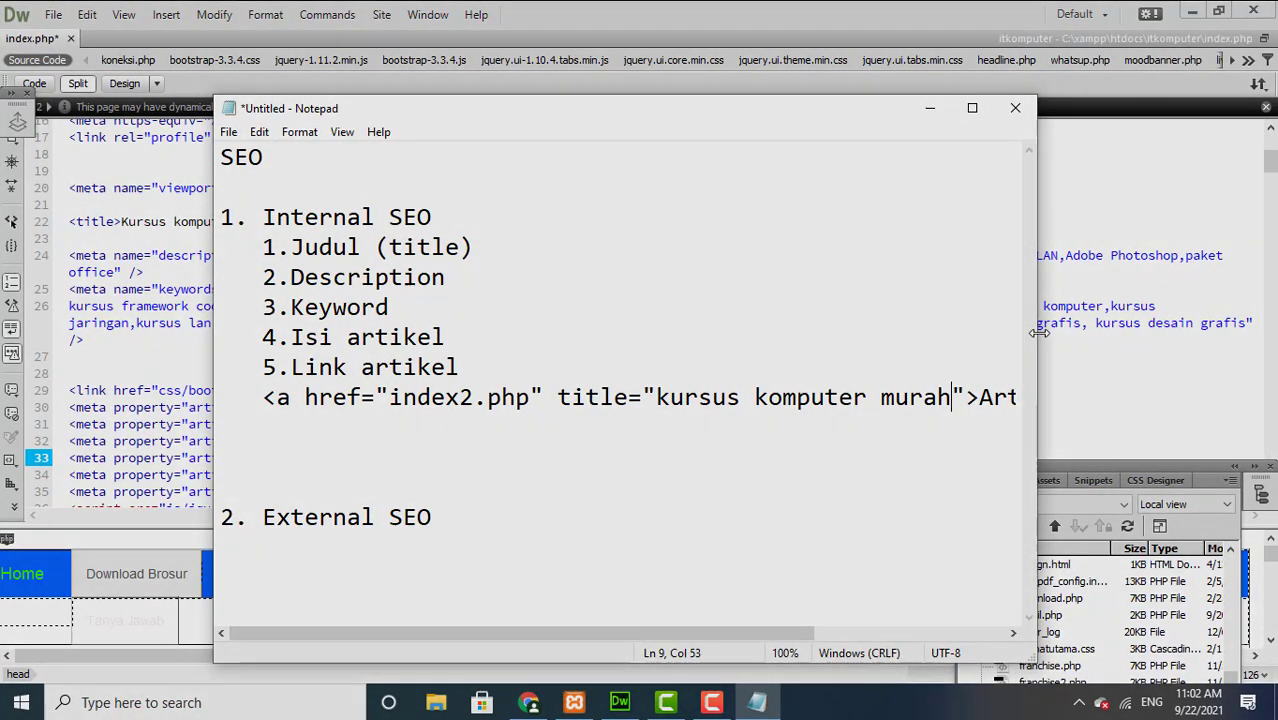
drag(1040, 331, 1272, 333)
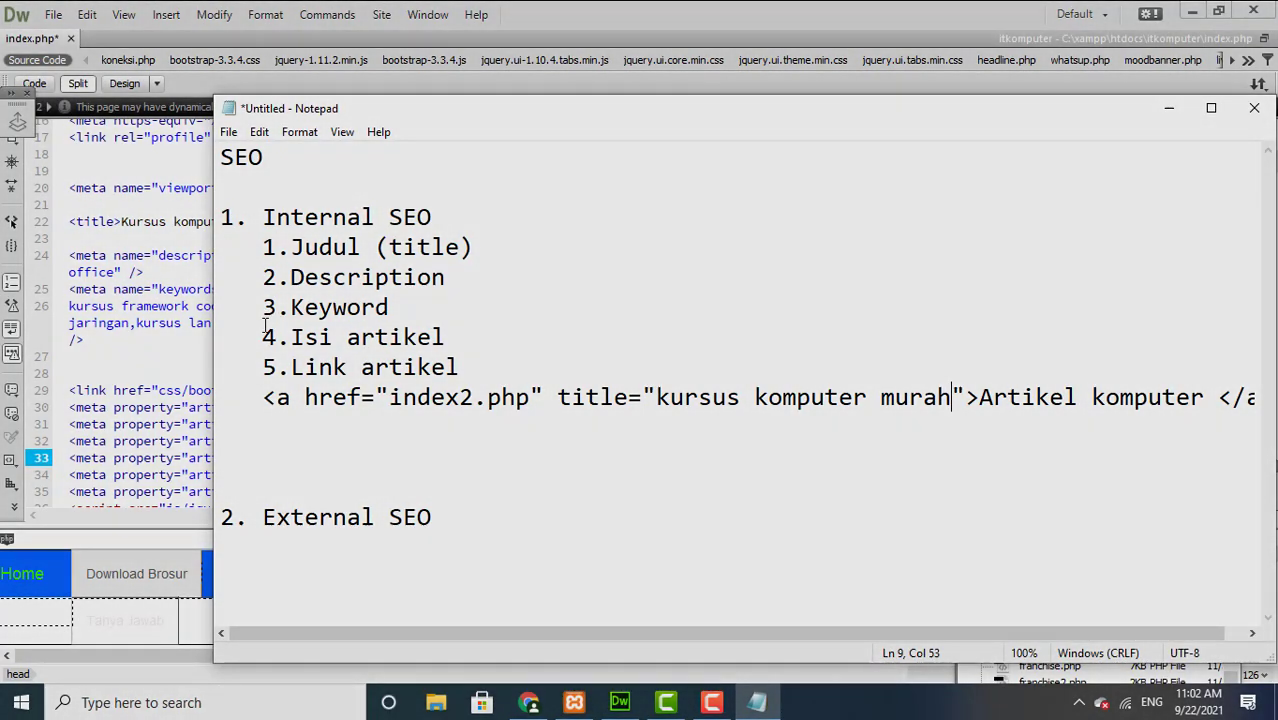
drag(250, 336, 483, 344)
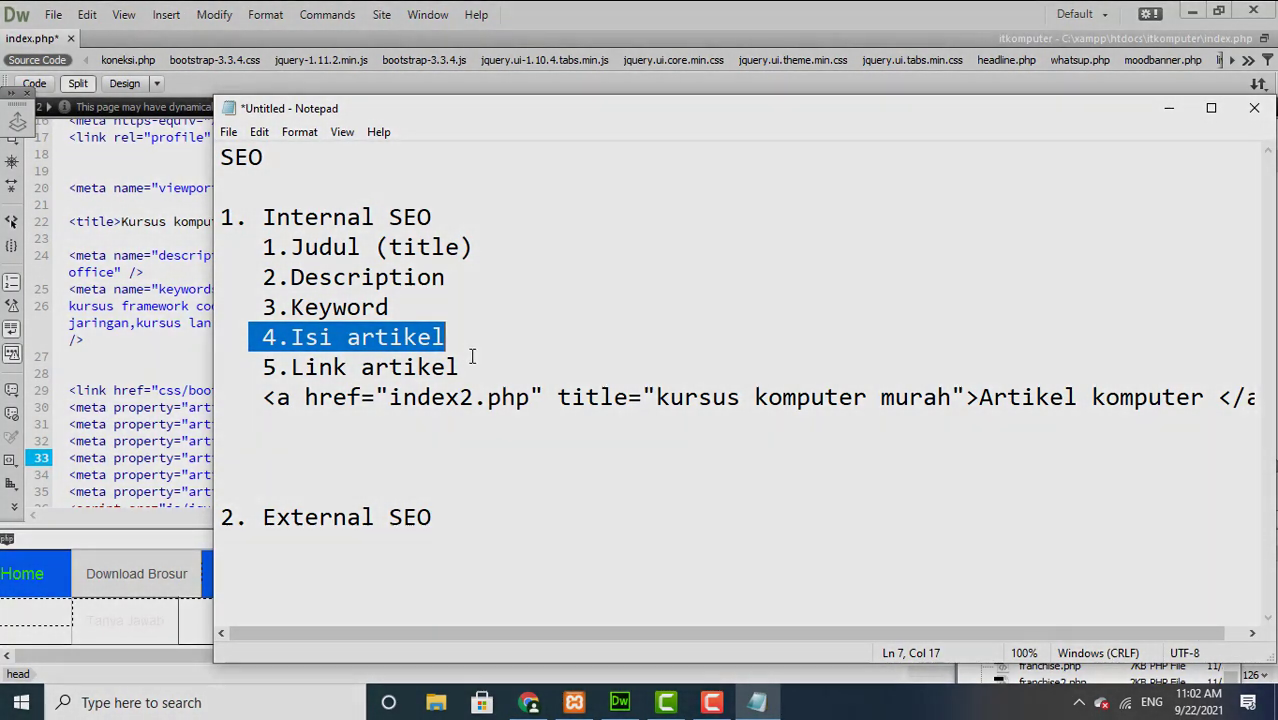
click(438, 400)
drag(438, 405, 305, 277)
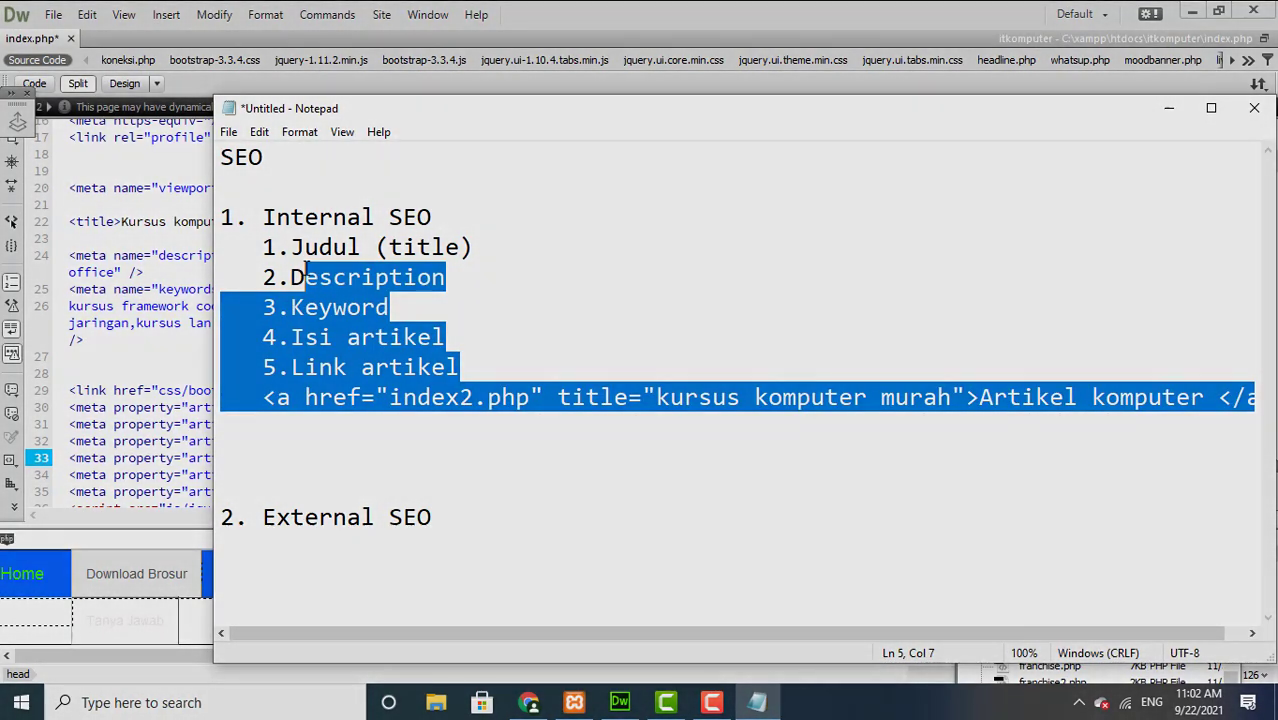
click(305, 277)
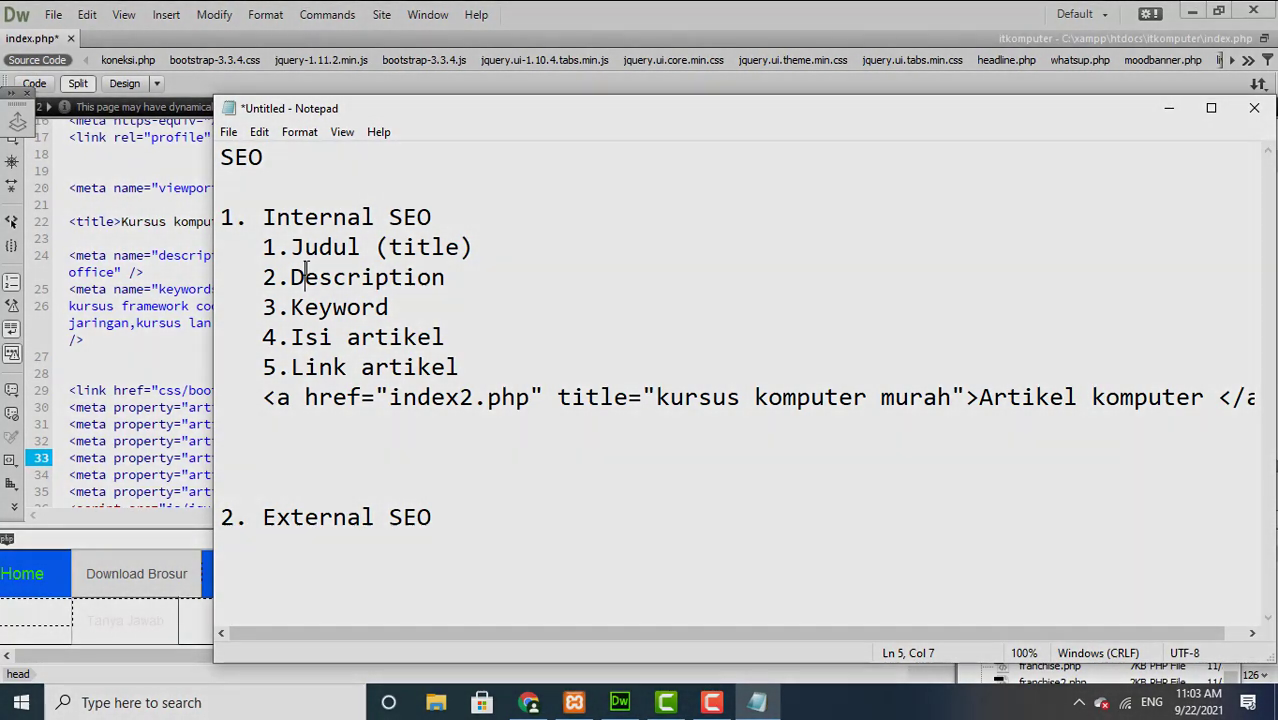
drag(305, 277, 288, 440)
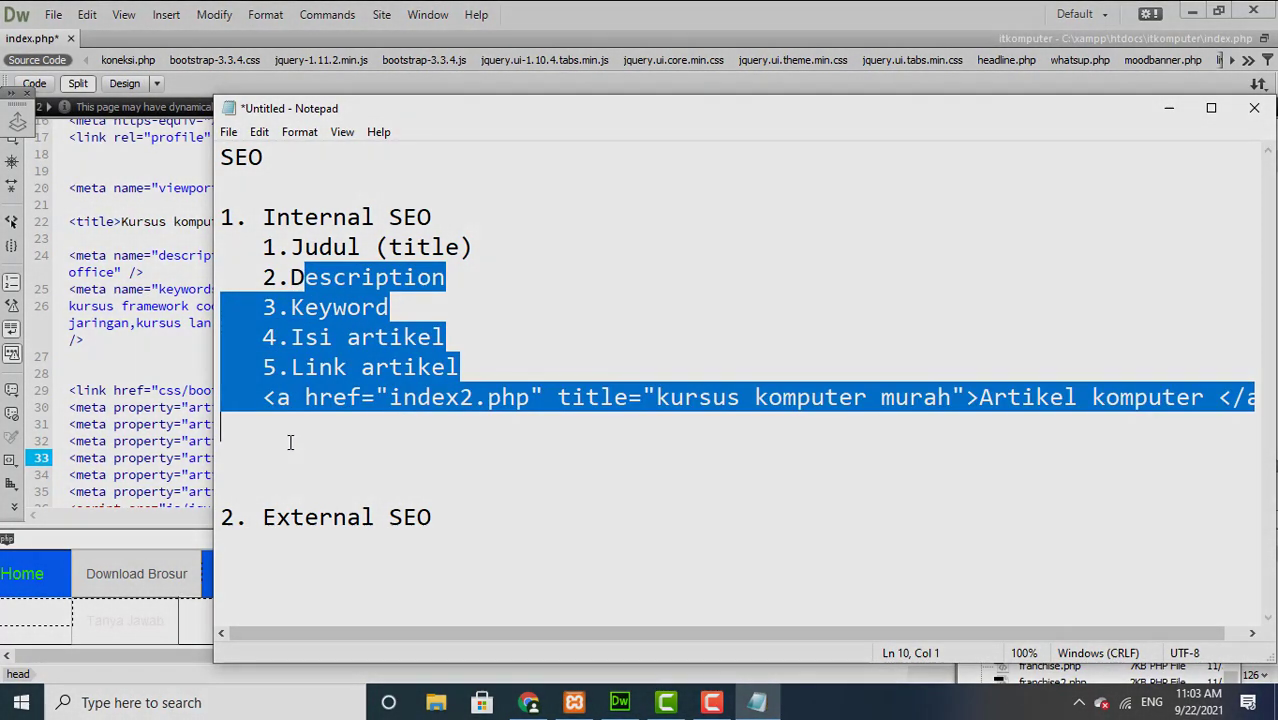
click(289, 443)
drag(222, 488, 434, 532)
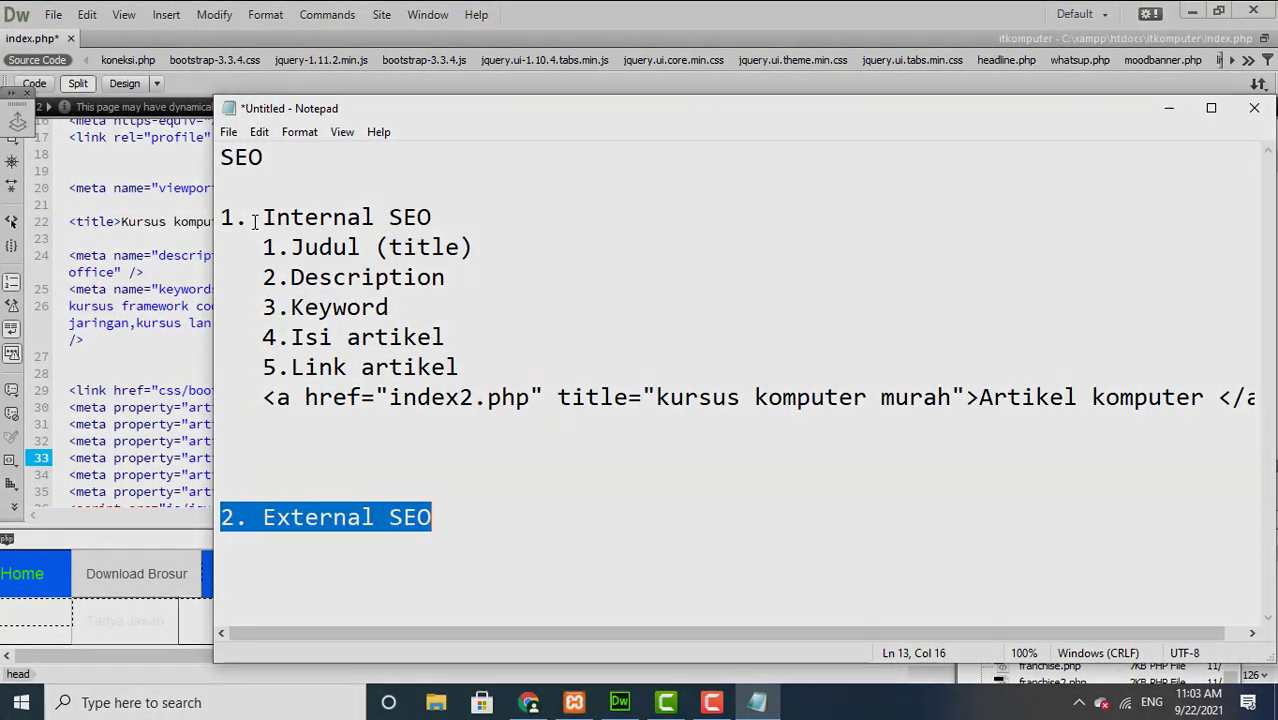
drag(223, 194, 717, 460)
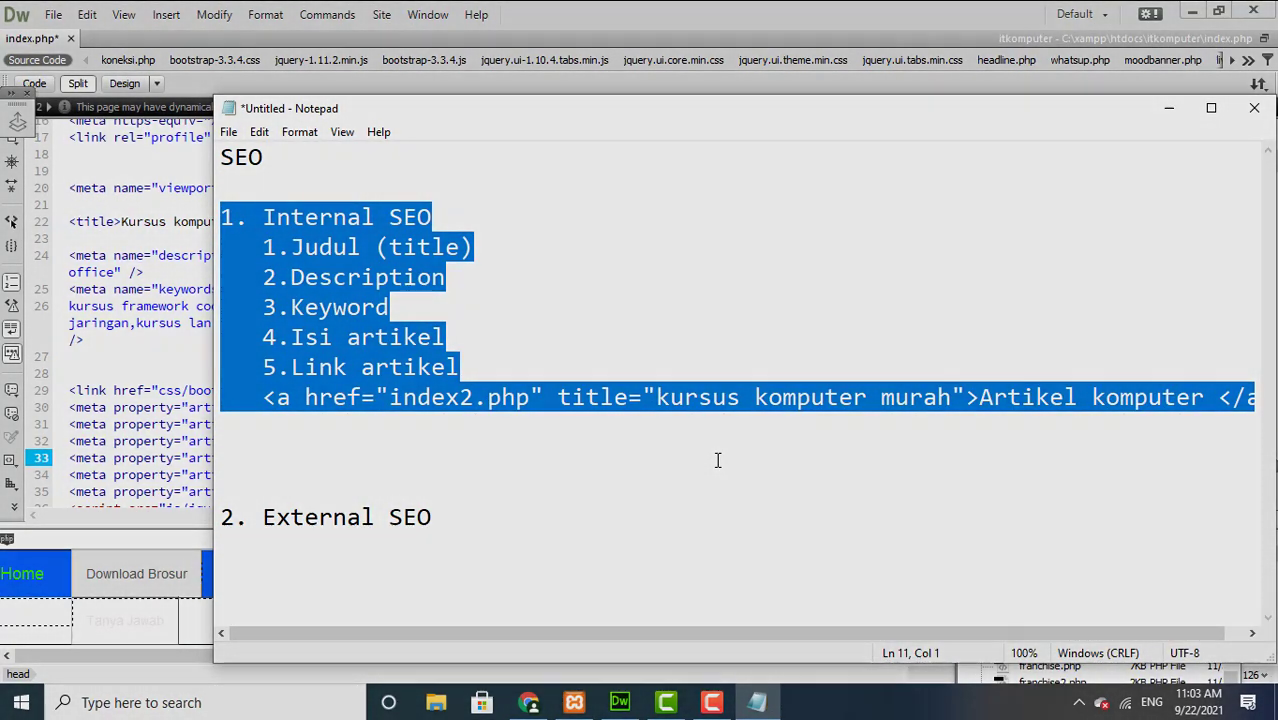
click(717, 460)
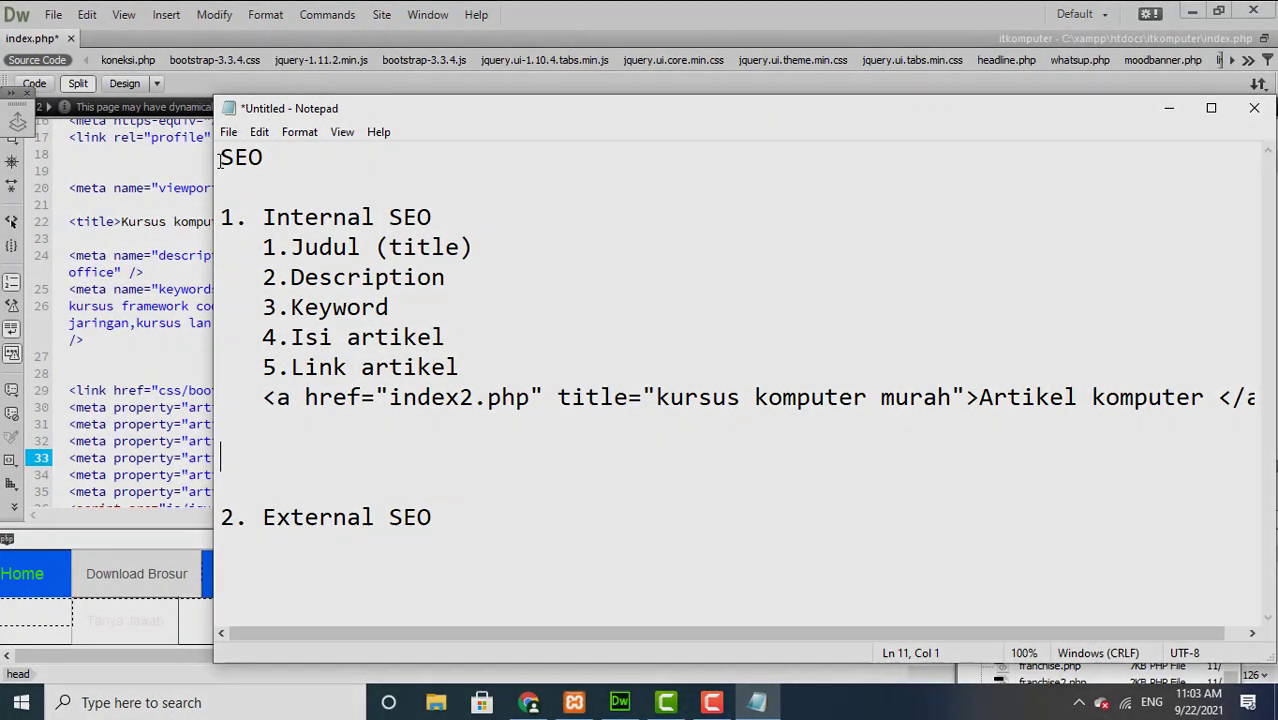
drag(220, 157, 418, 457)
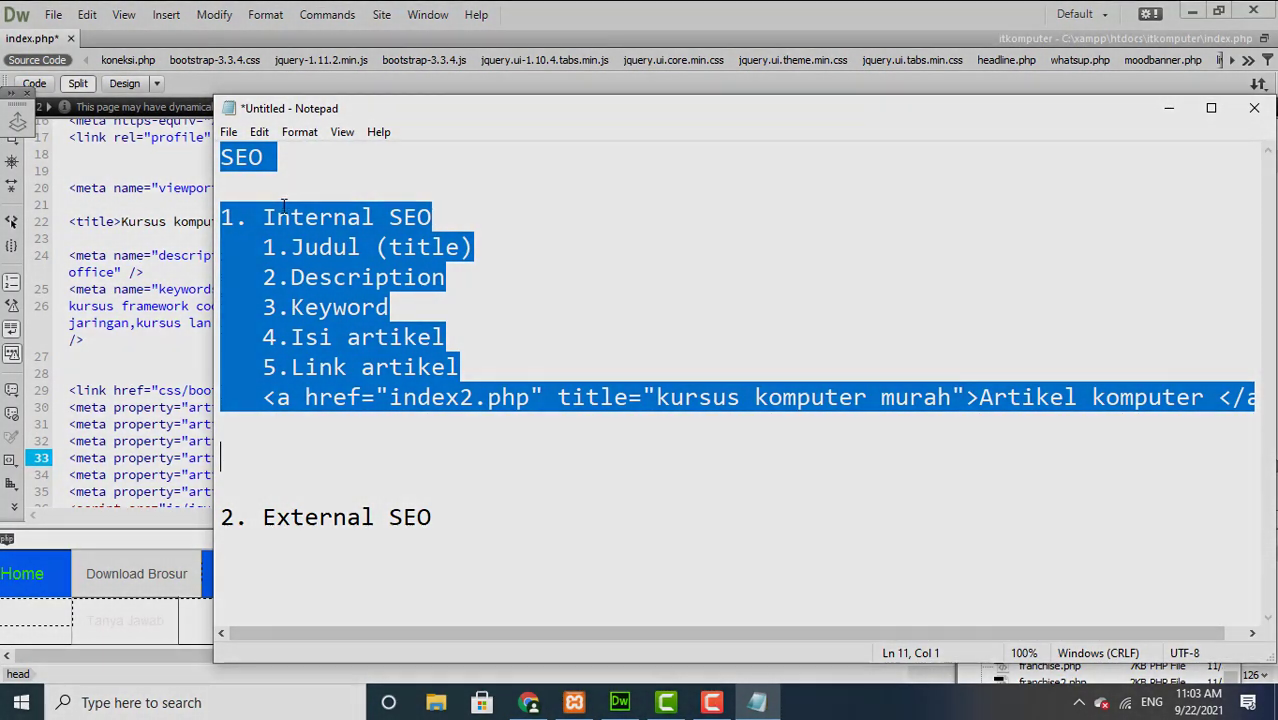
click(439, 518)
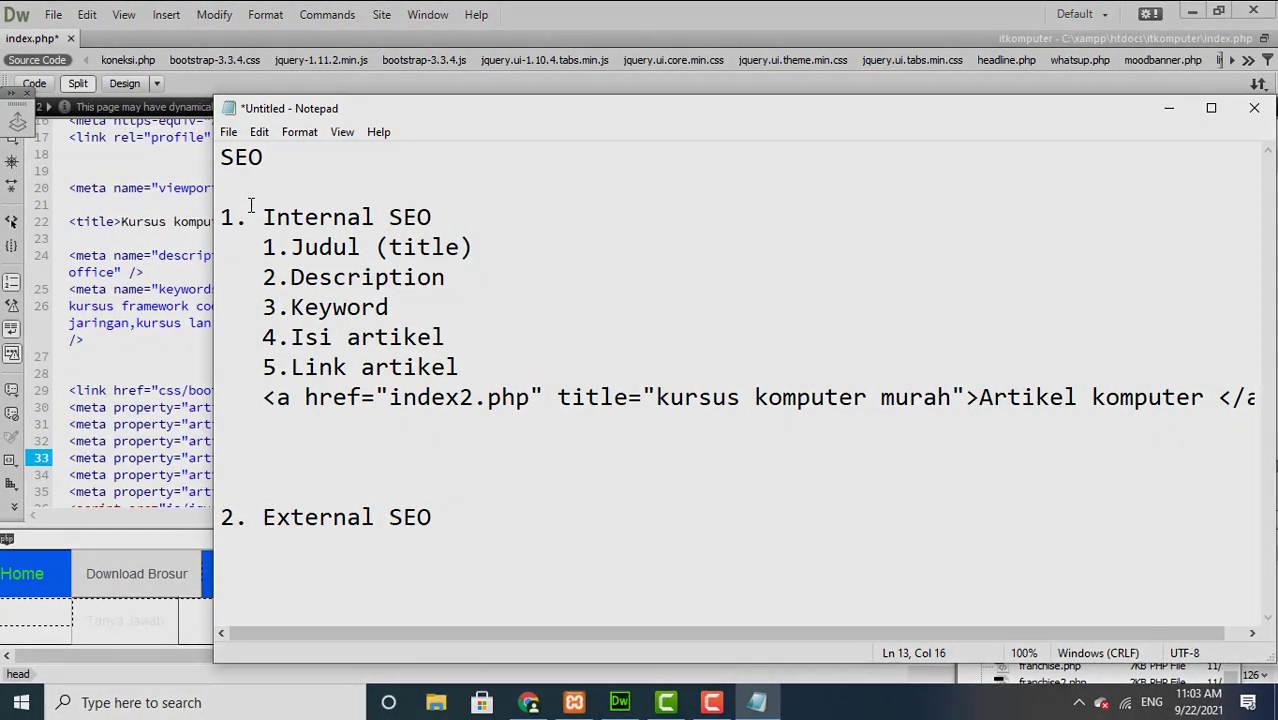
drag(222, 517, 441, 540)
click(439, 541)
Step: Minimize Dreamweaver so only the Notepad SEO notes remain on screen
click(1192, 14)
click(1192, 14)
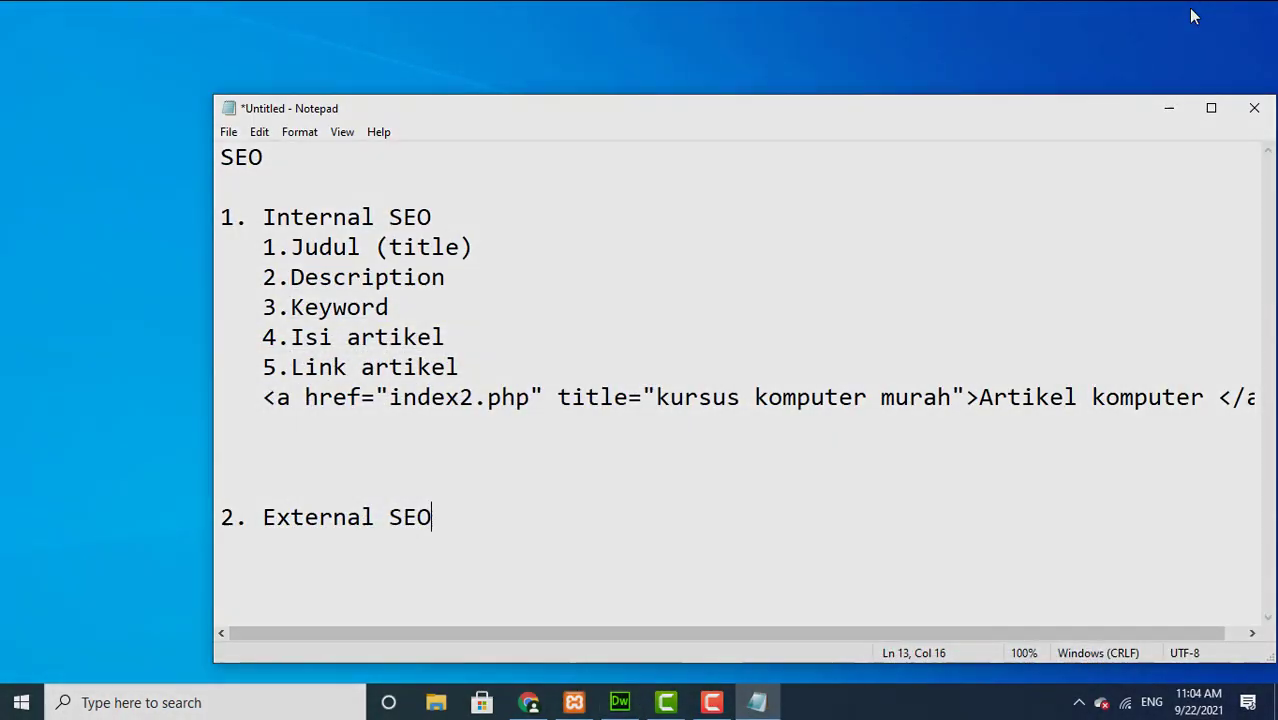
Step: Bring the 'kursus komputer' results back to the top and type 'google web' as a new search
click(529, 703)
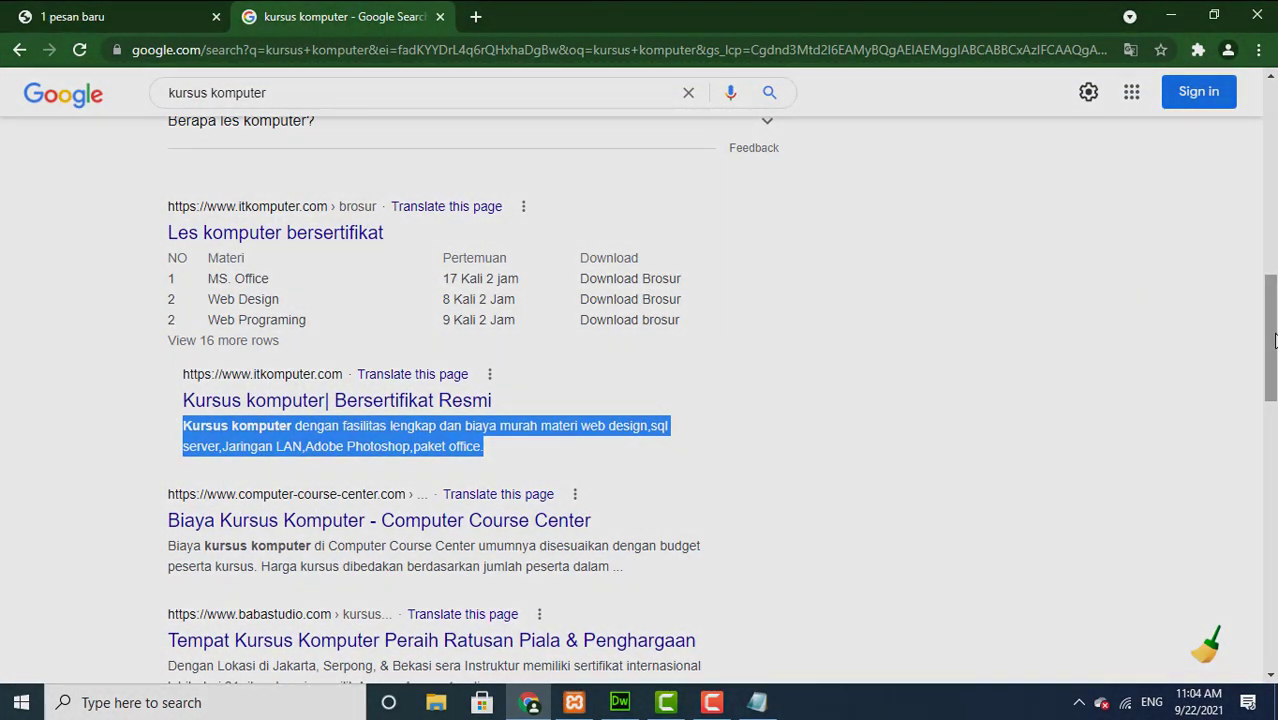
scroll(1257, 262, up, 4)
scroll(1257, 262, up, 6)
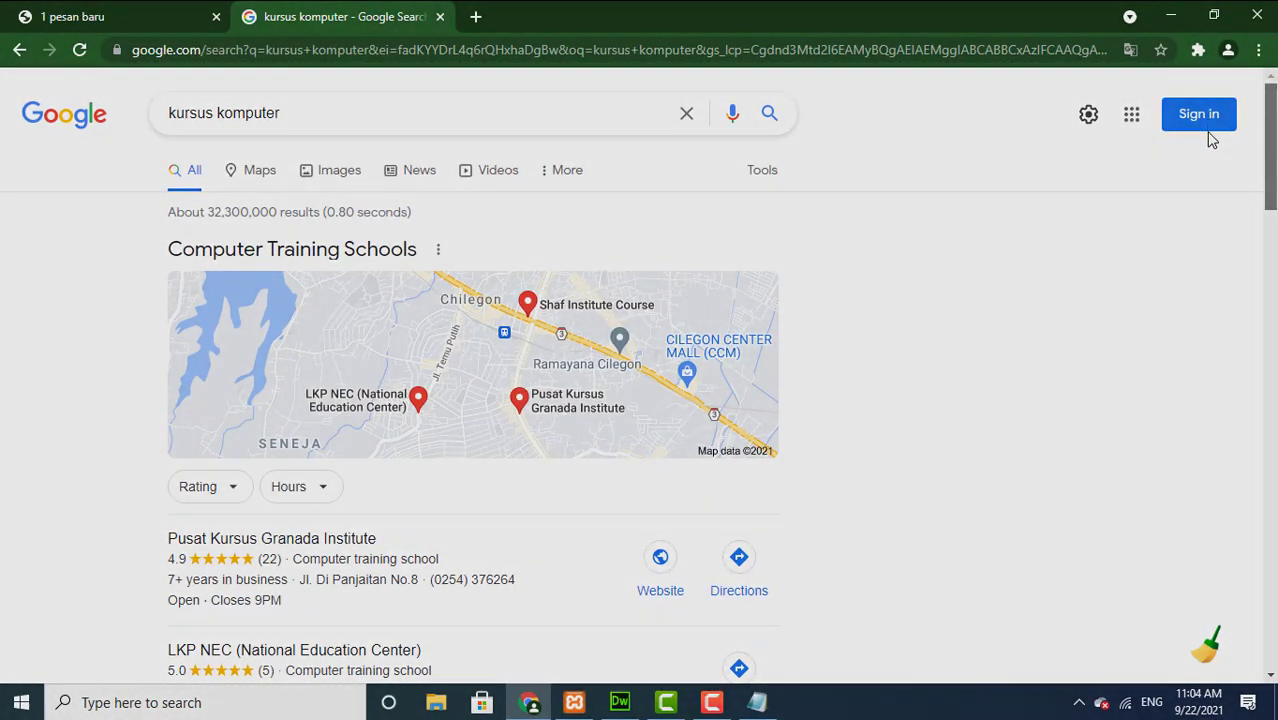
scroll(1033, 145, down, 10)
drag(1250, 334, 1255, 129)
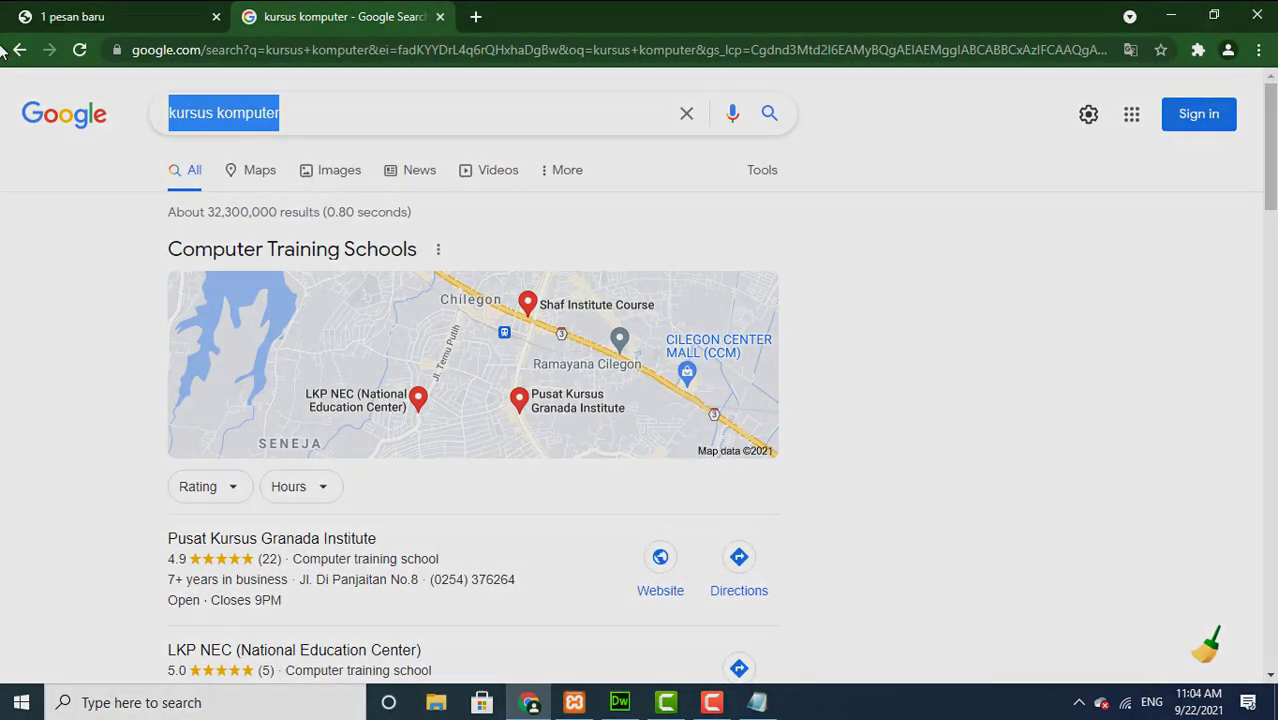
text(google webmaster)
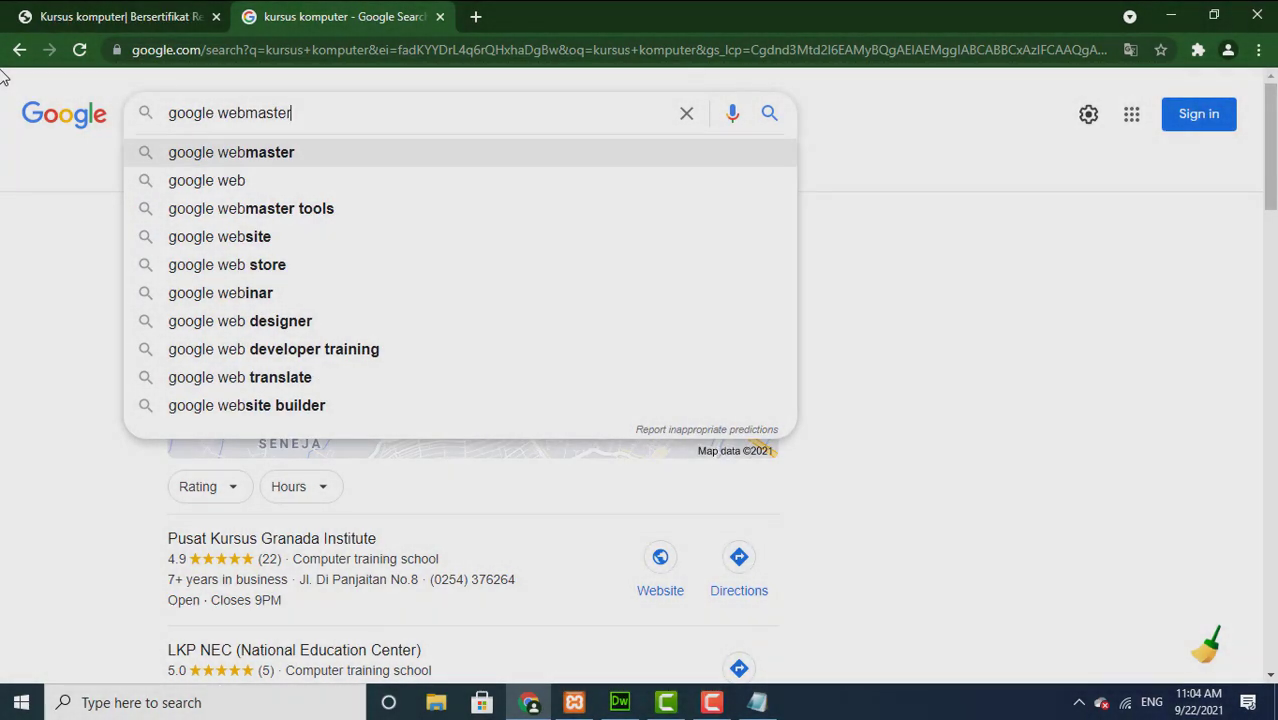
Step: Search 'google webmaster', check Search Central, then open the Google Webmasters result to reach sign-in
key(Return)
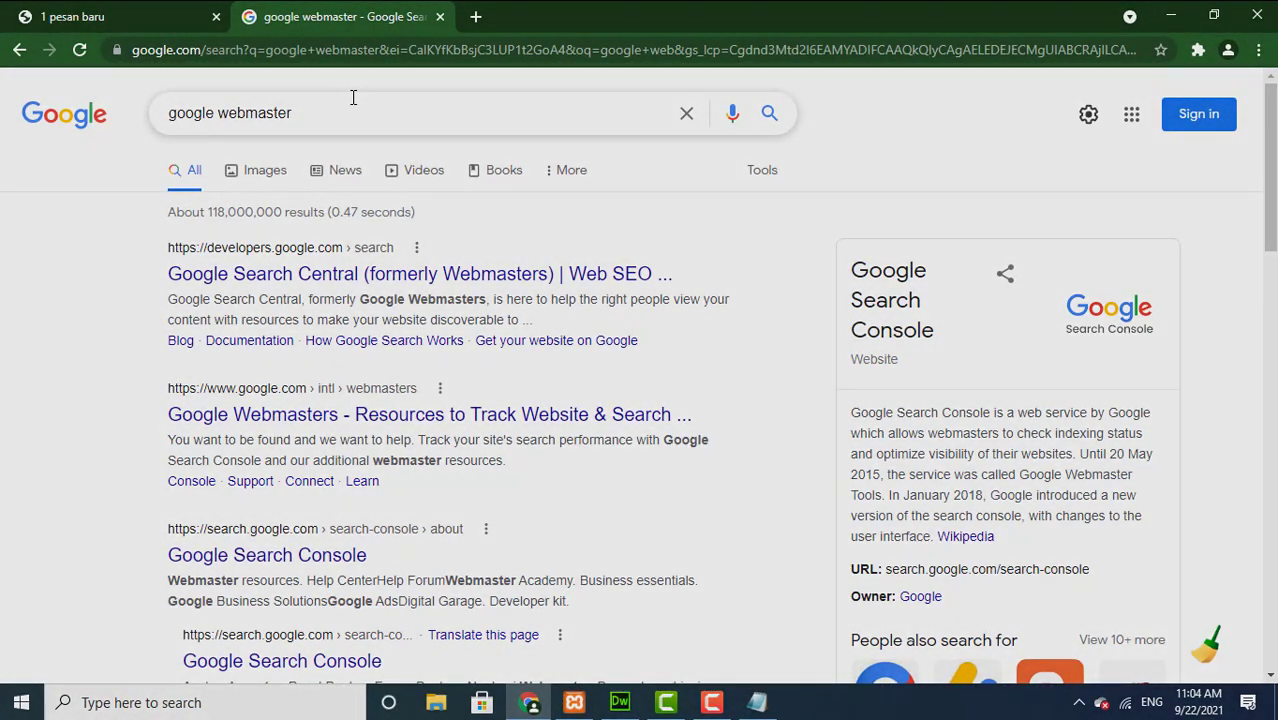
click(273, 286)
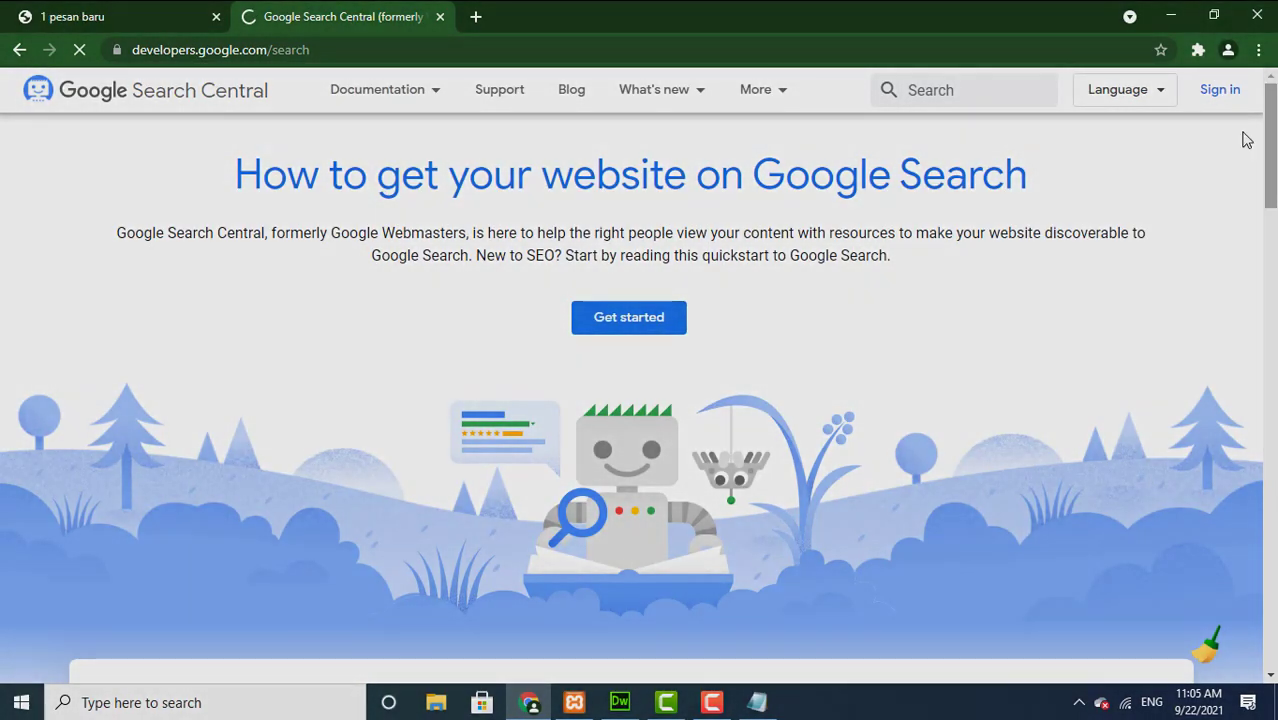
click(20, 50)
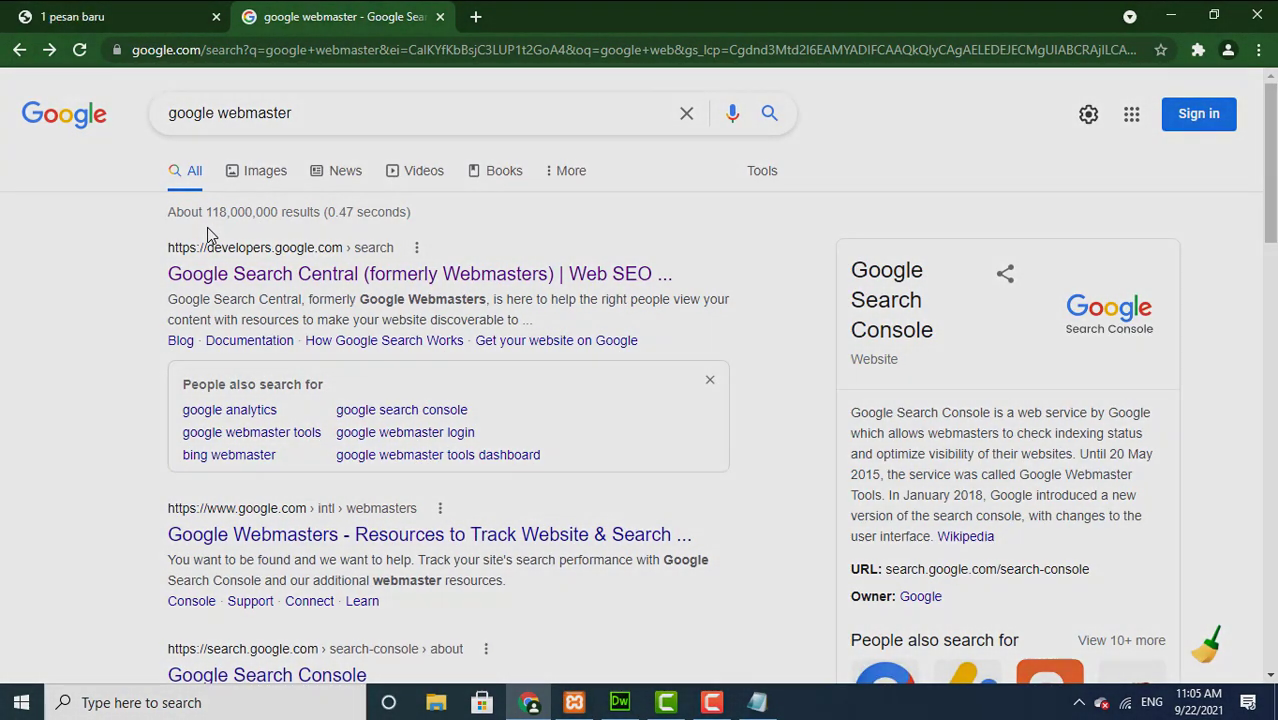
click(282, 536)
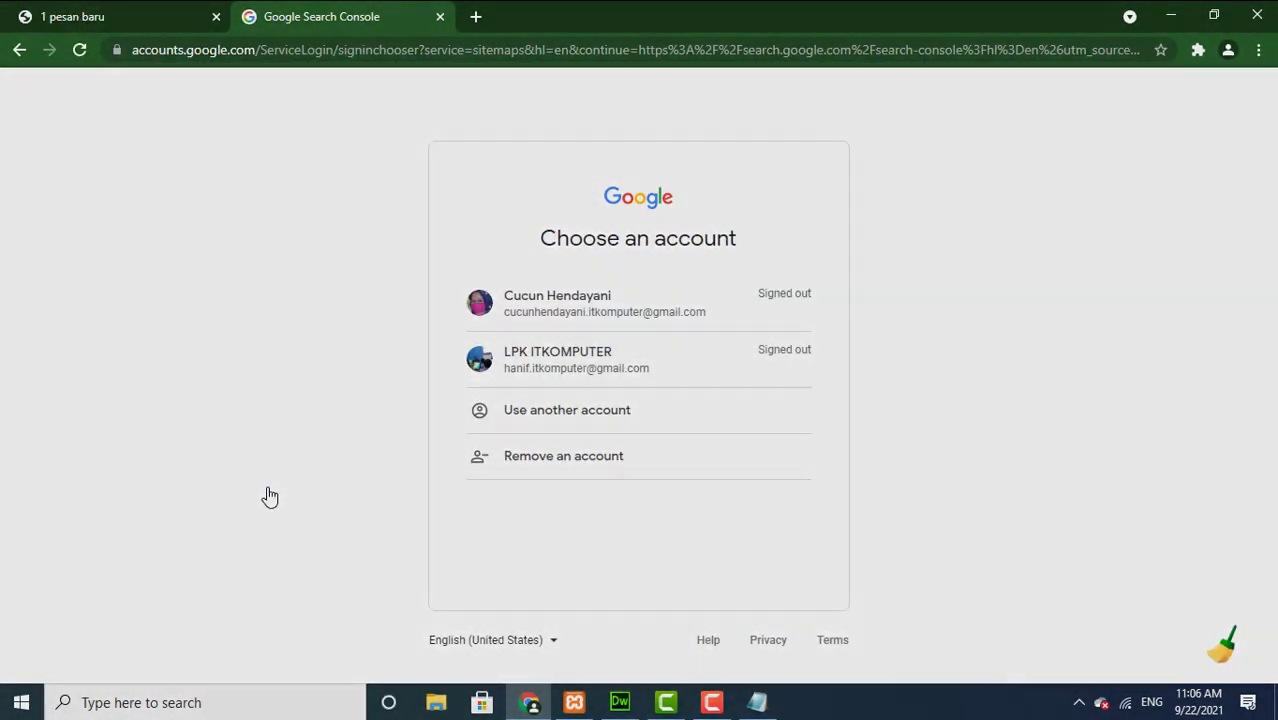
Step: Sign in with a different Google account, entering its e-mail address and password
click(532, 413)
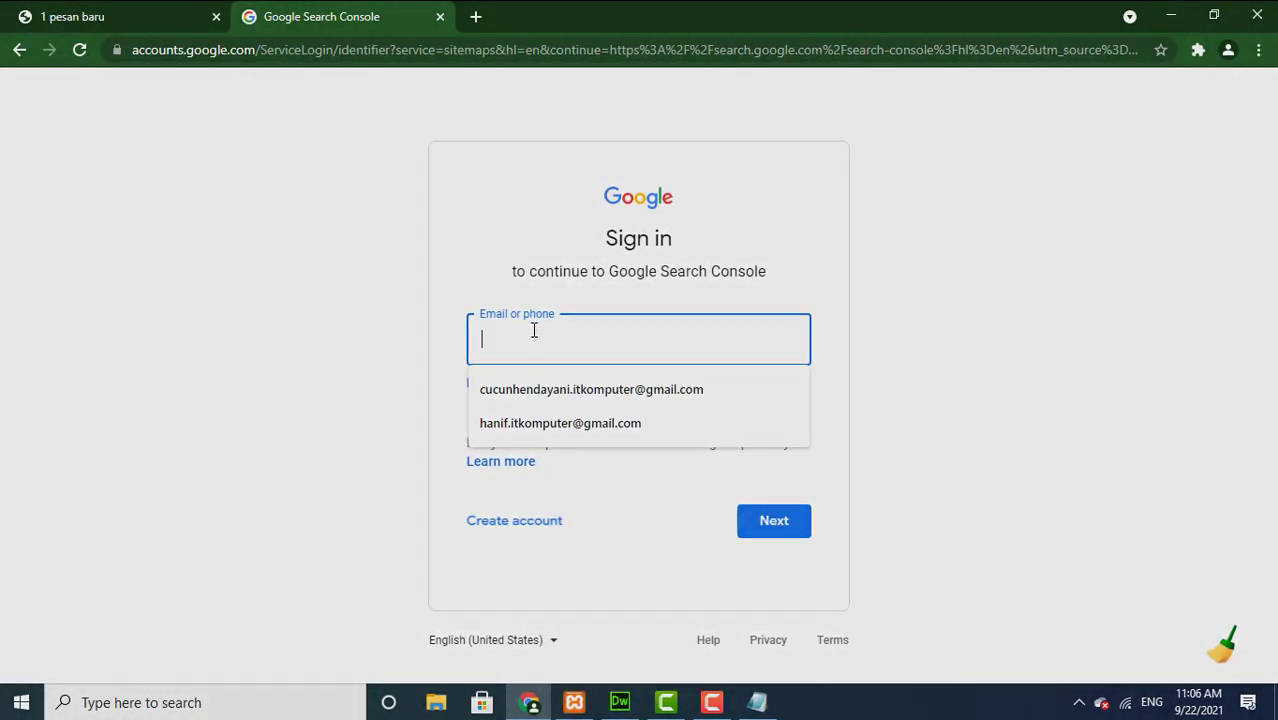
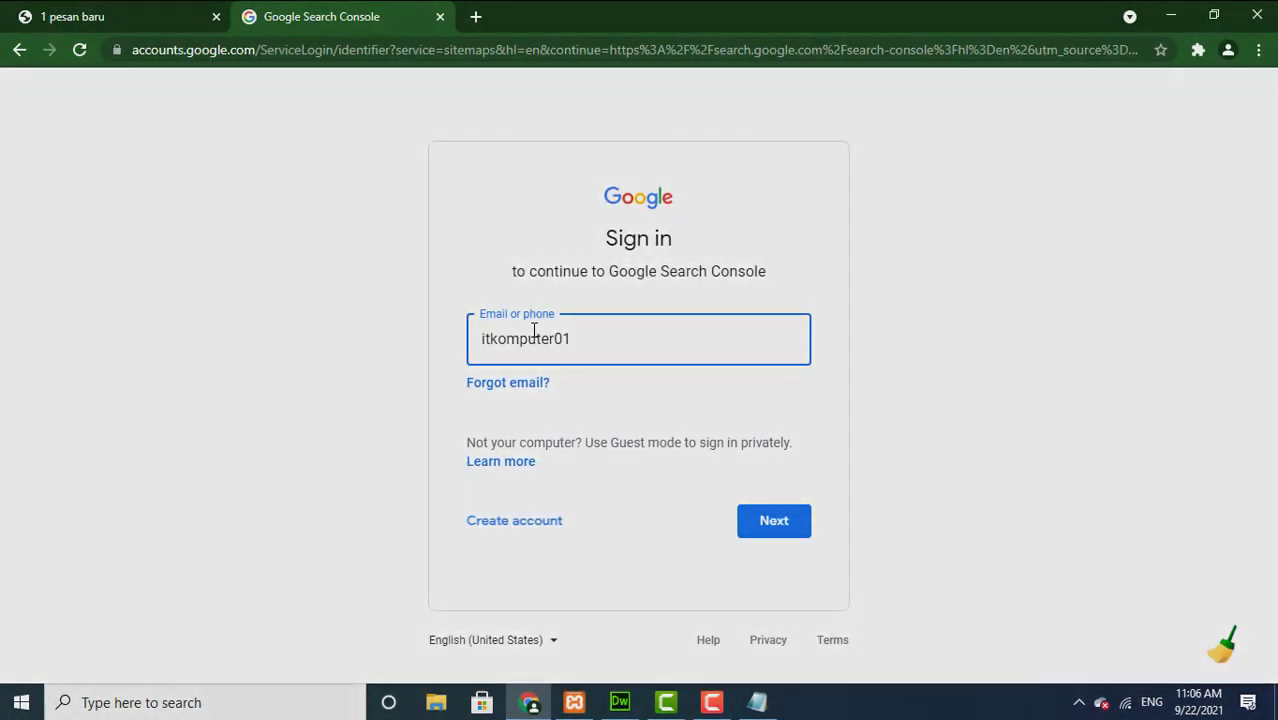
click(797, 533)
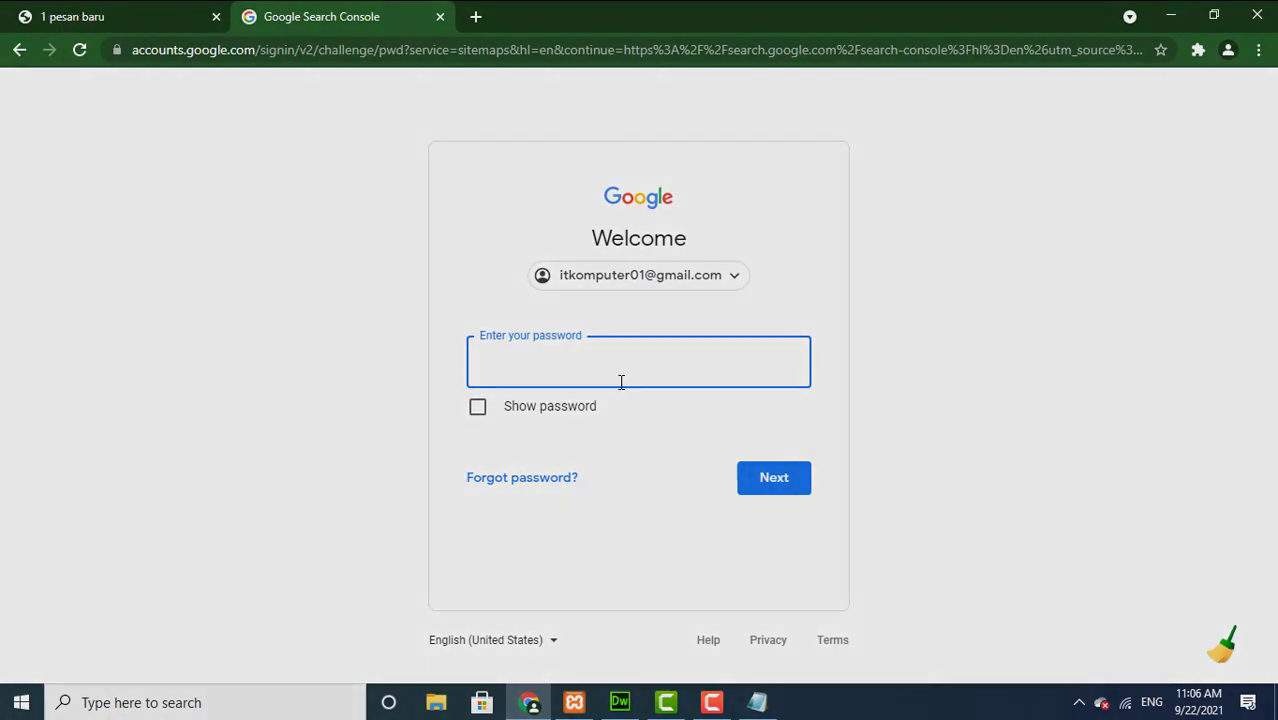
text(•••••••••)
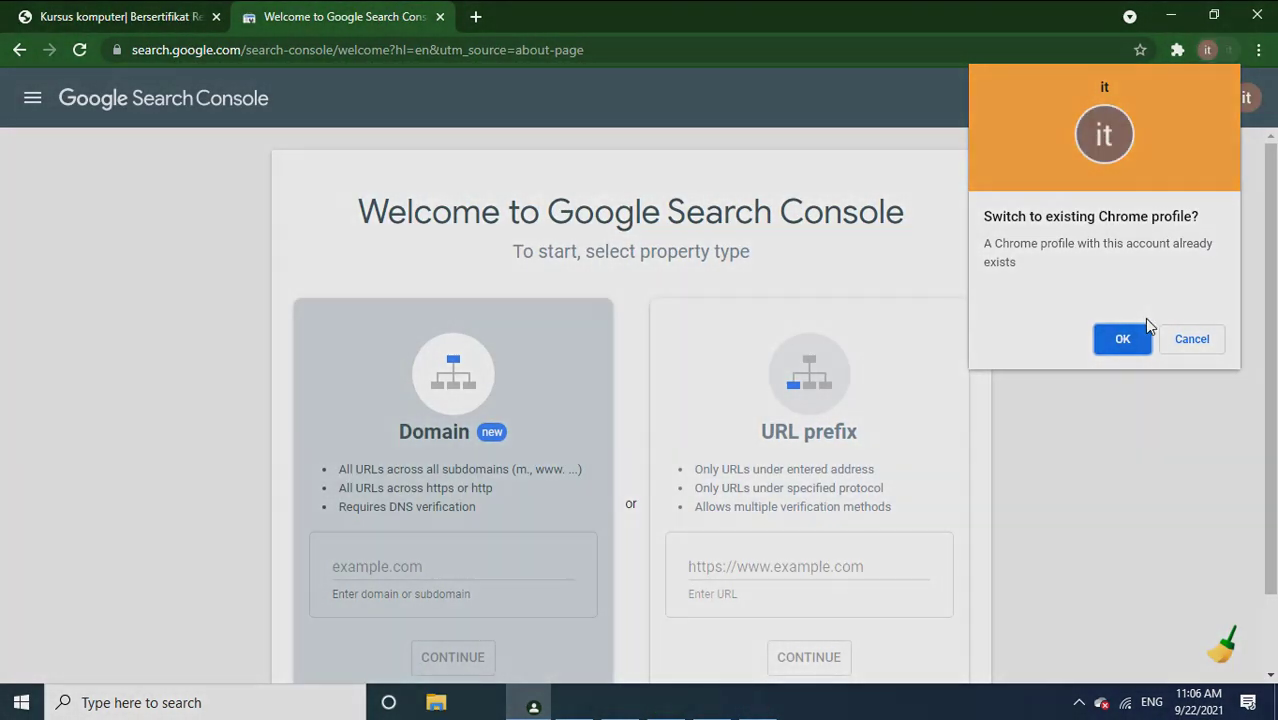
click(1190, 341)
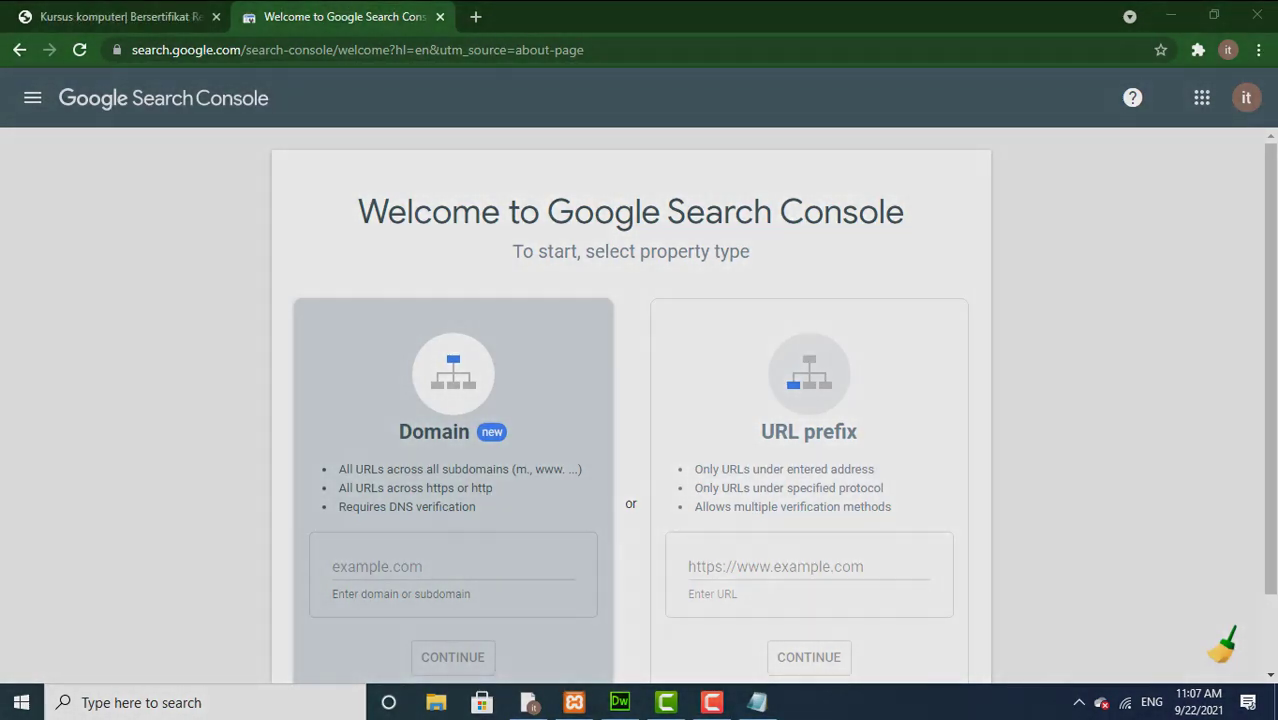
scroll(1273, 348, down, 1)
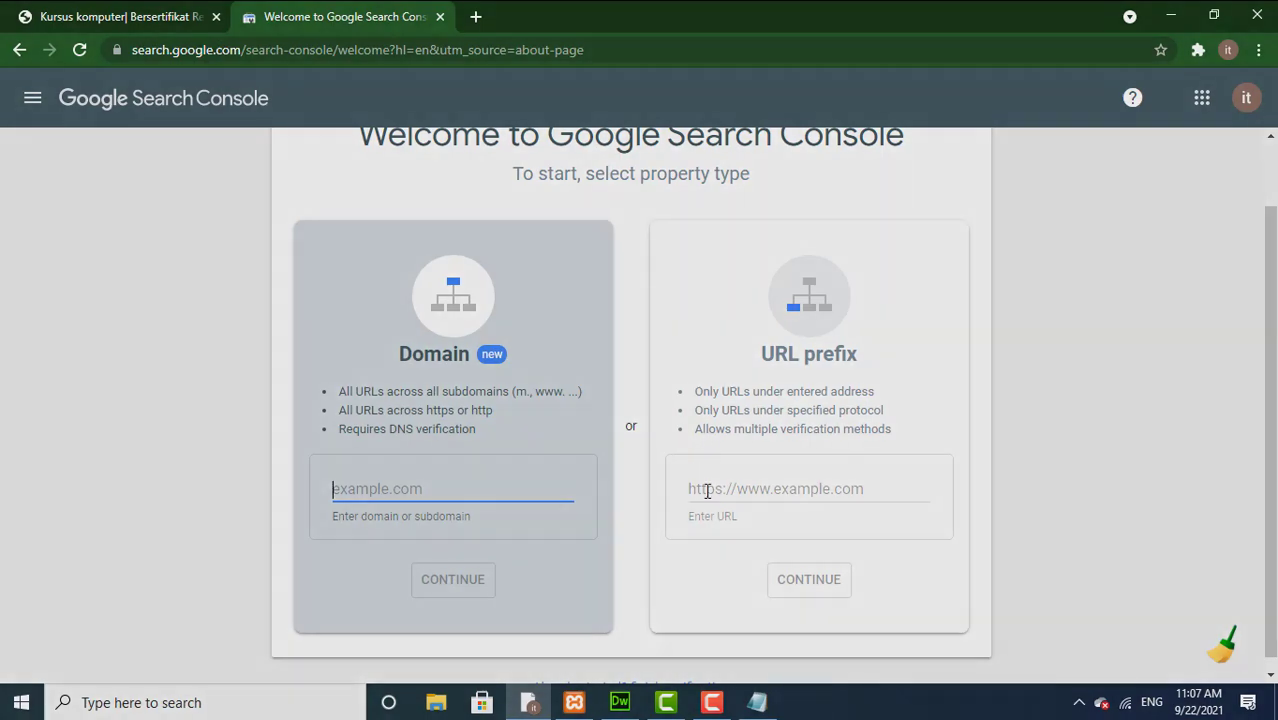
click(742, 483)
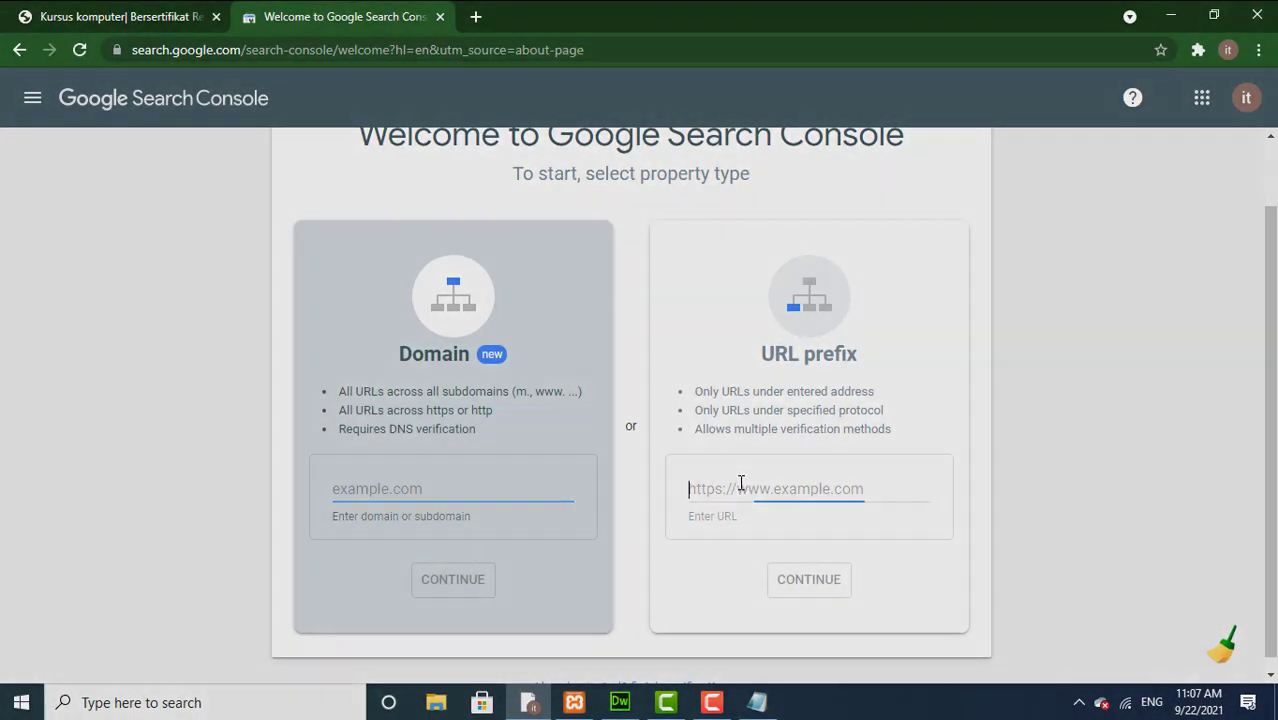
text(htt)
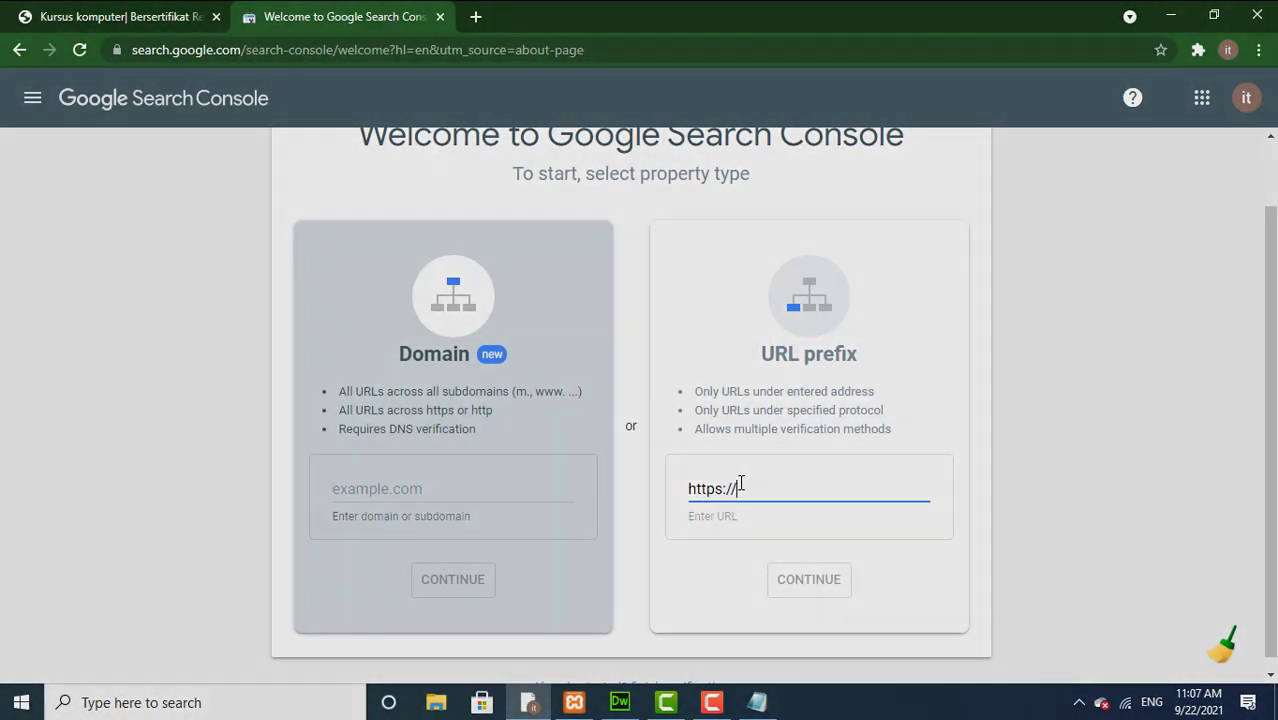
text(ps://itkomputer.c)
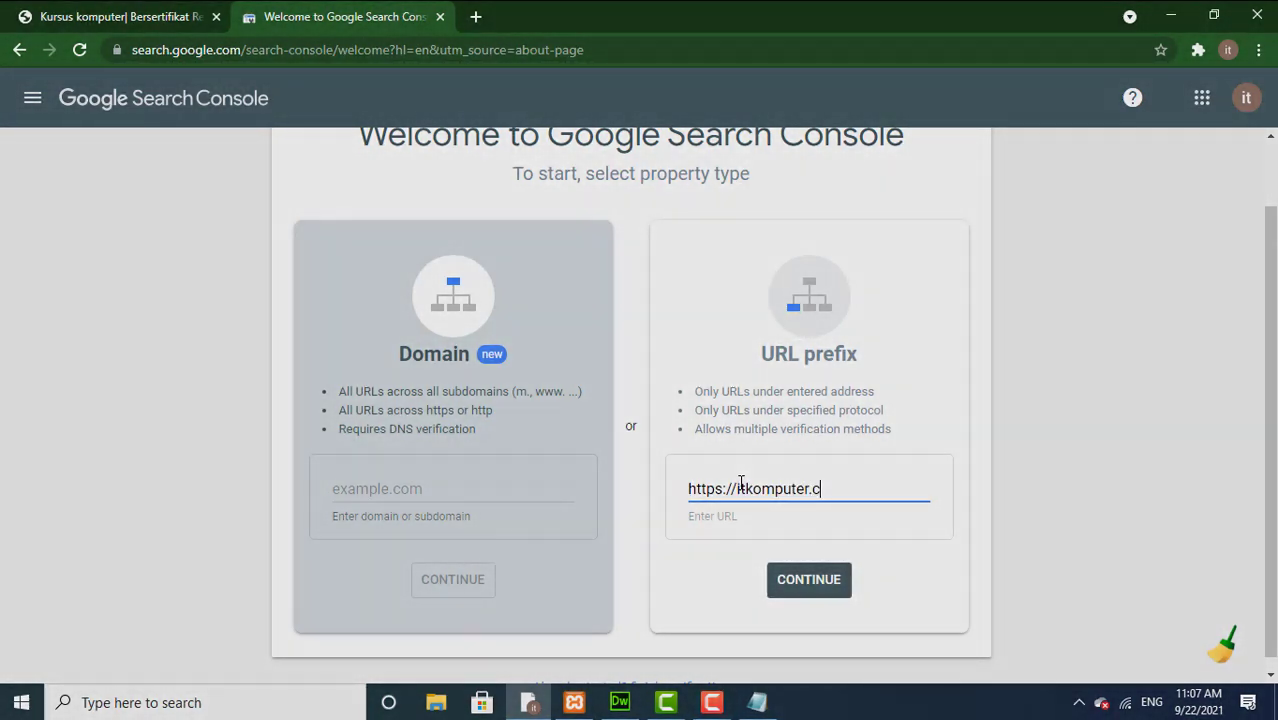
text(om)
click(808, 580)
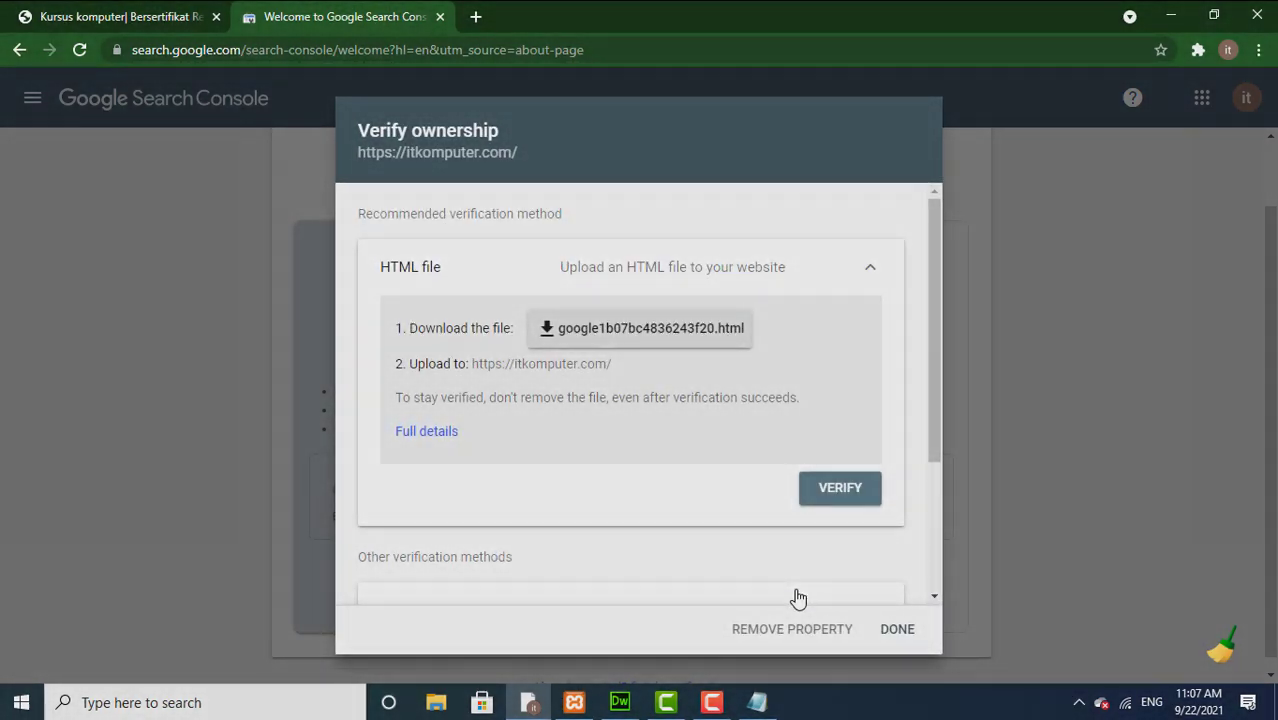
Step: Download the HTML verification file google1b07bc4836243f20.html
click(645, 342)
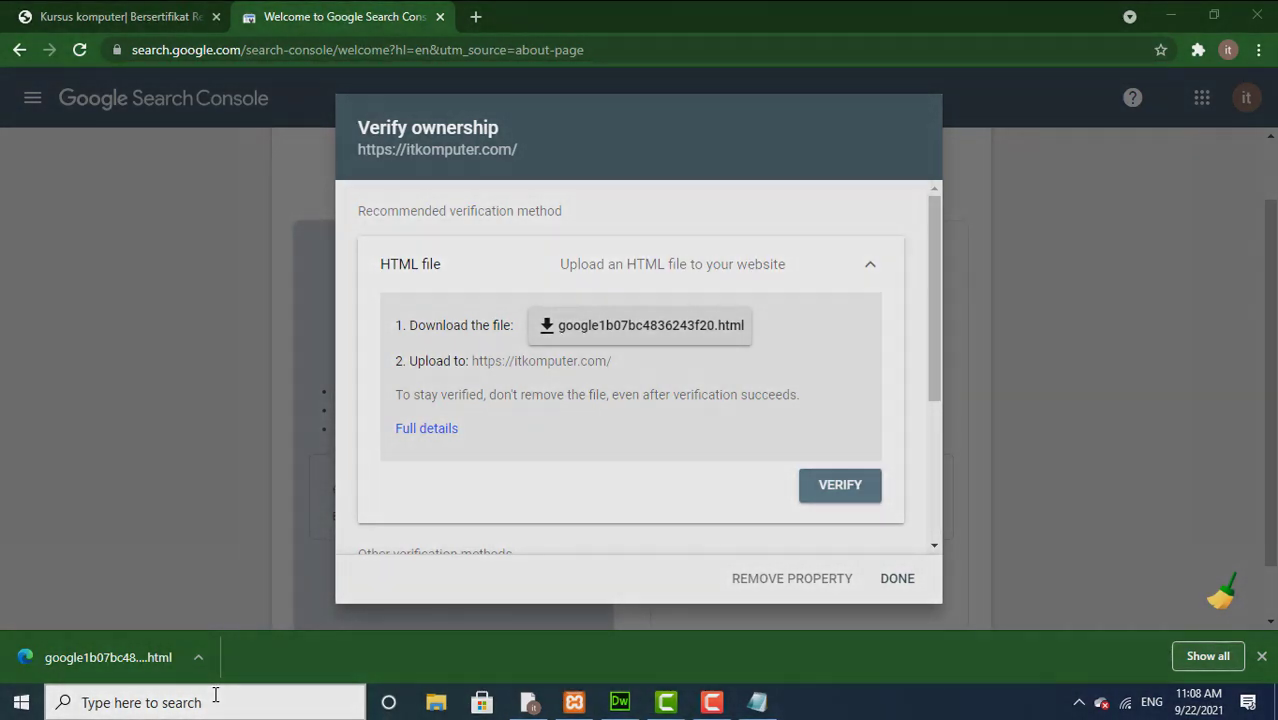
Step: Launch FileZilla, dismiss the update notice, and reconnect to the saved website FTP server
click(215, 700)
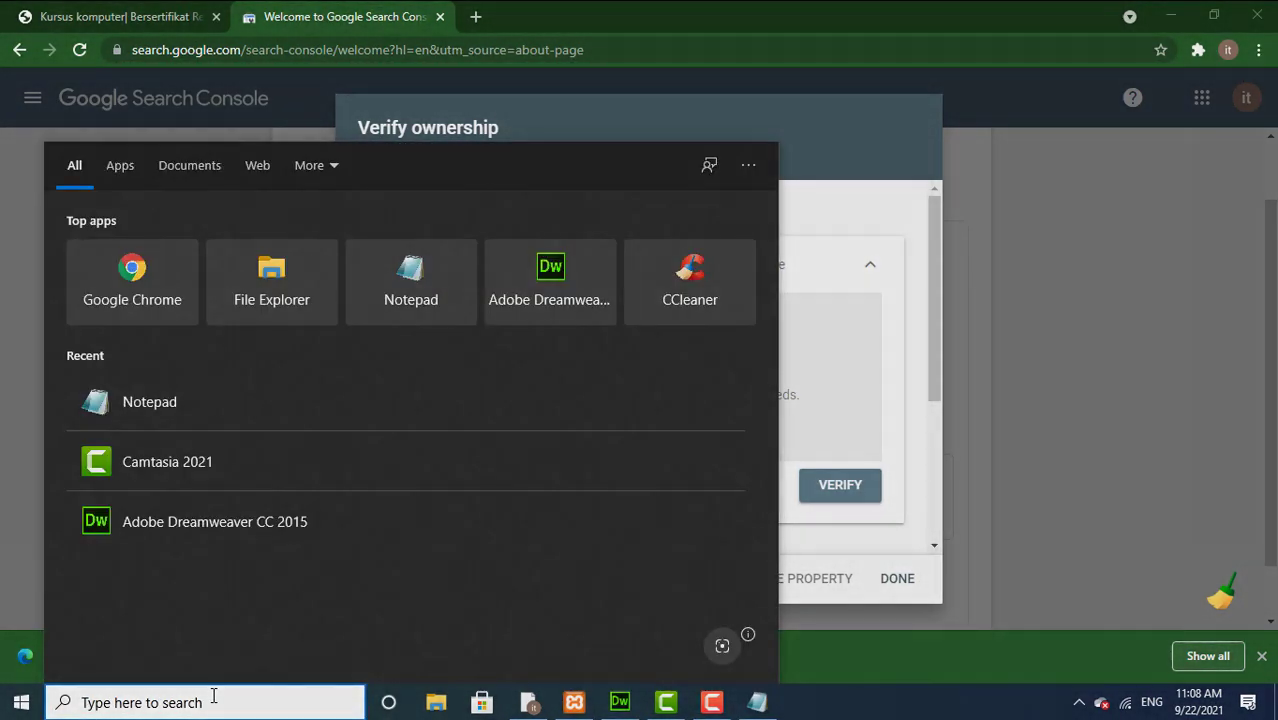
text(file)
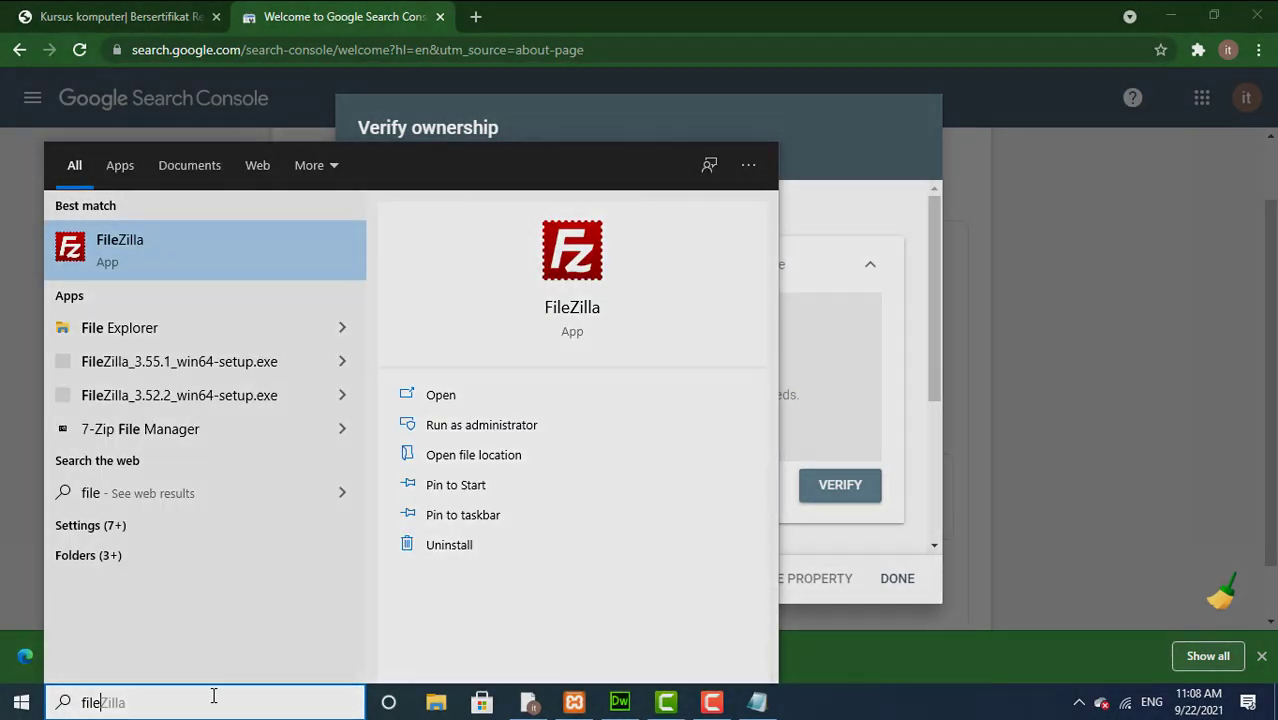
click(129, 252)
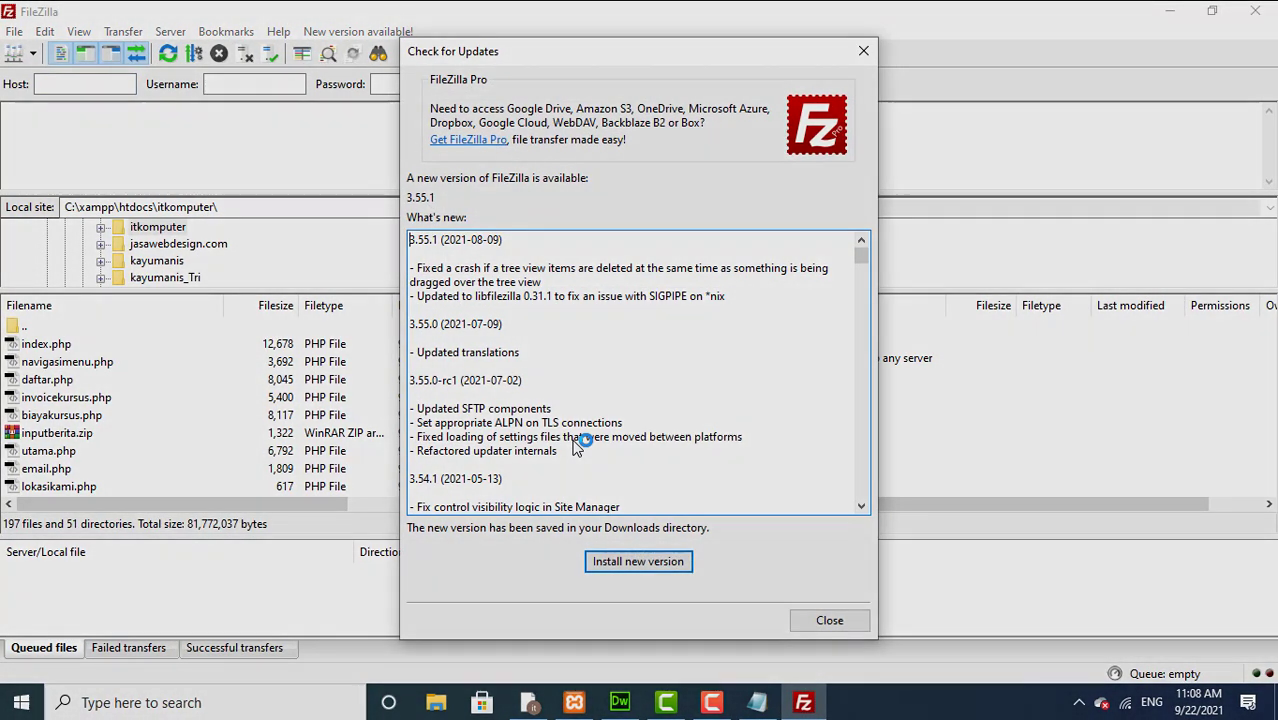
click(829, 621)
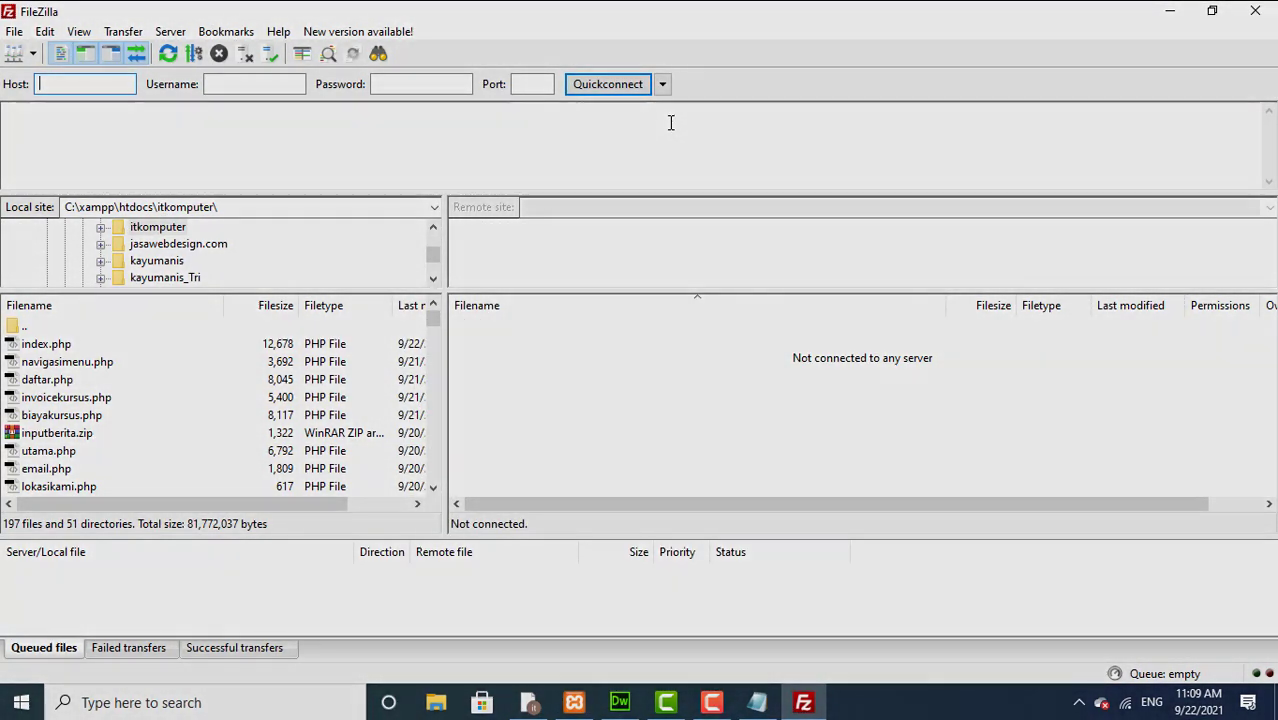
click(662, 86)
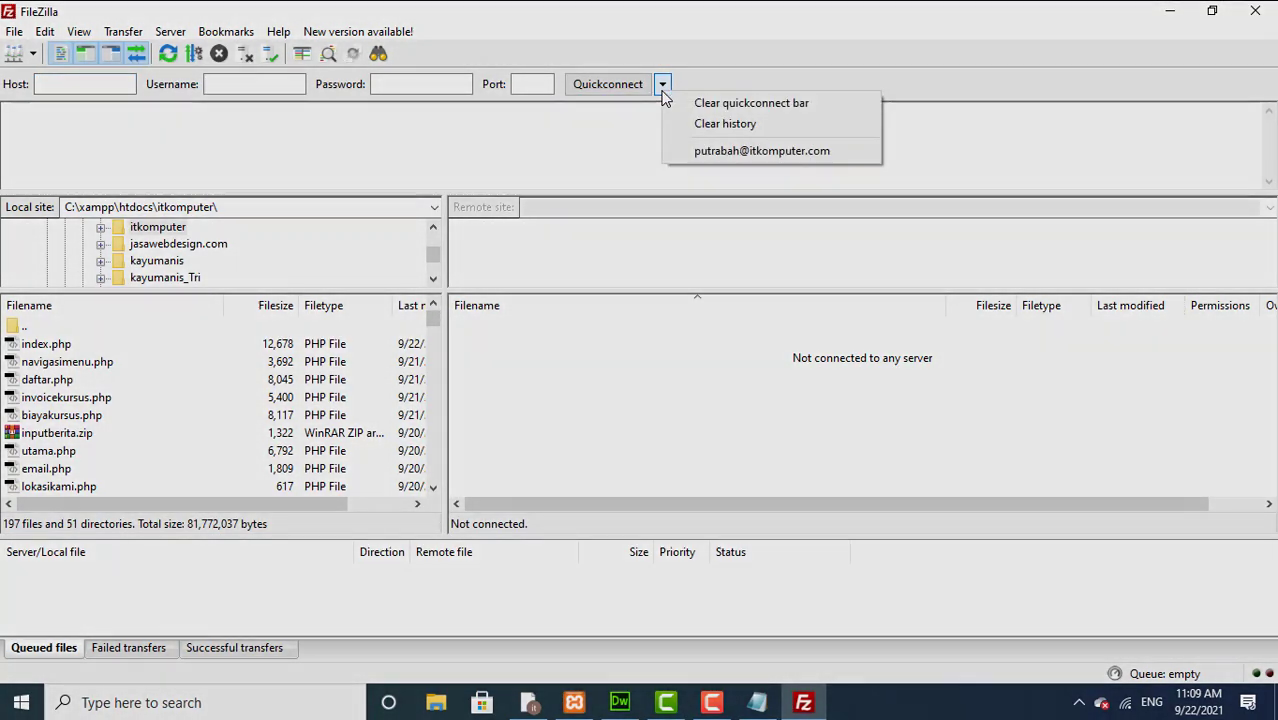
click(696, 152)
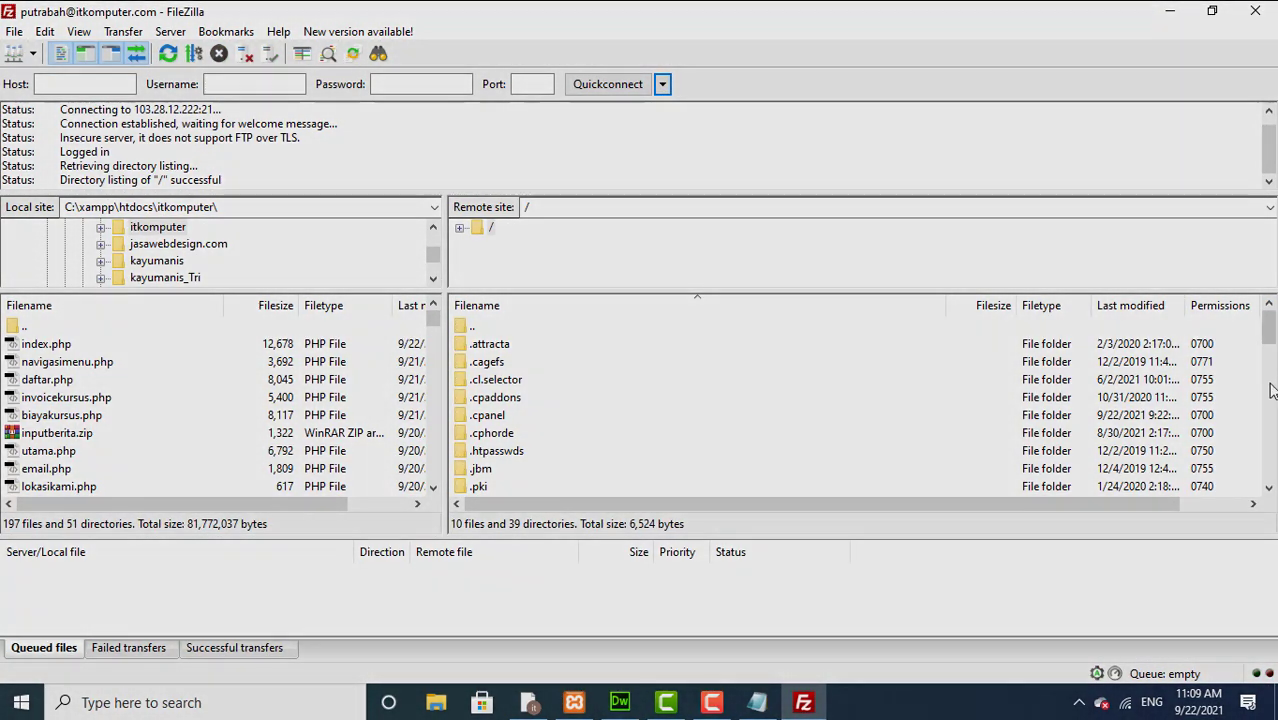
Step: Open the remote itkomputer.com folder and enlarge the local folder tree pane
drag(1268, 343, 1270, 393)
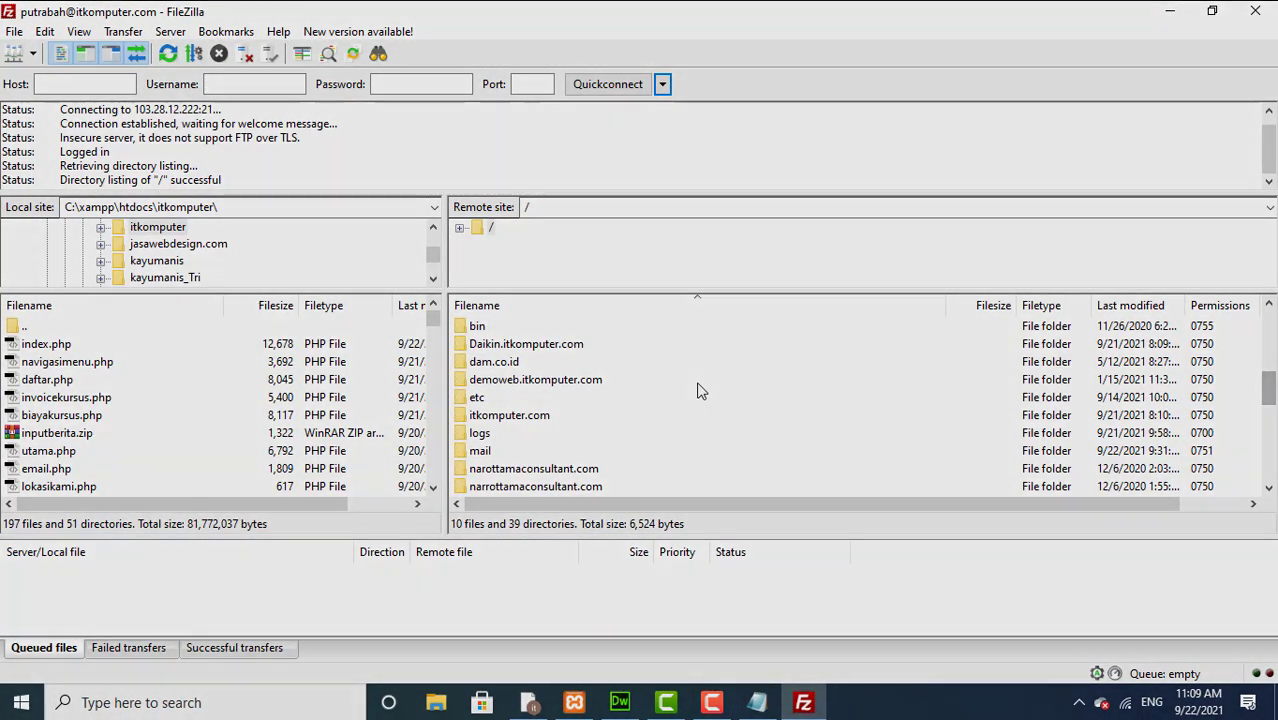
double_click(541, 415)
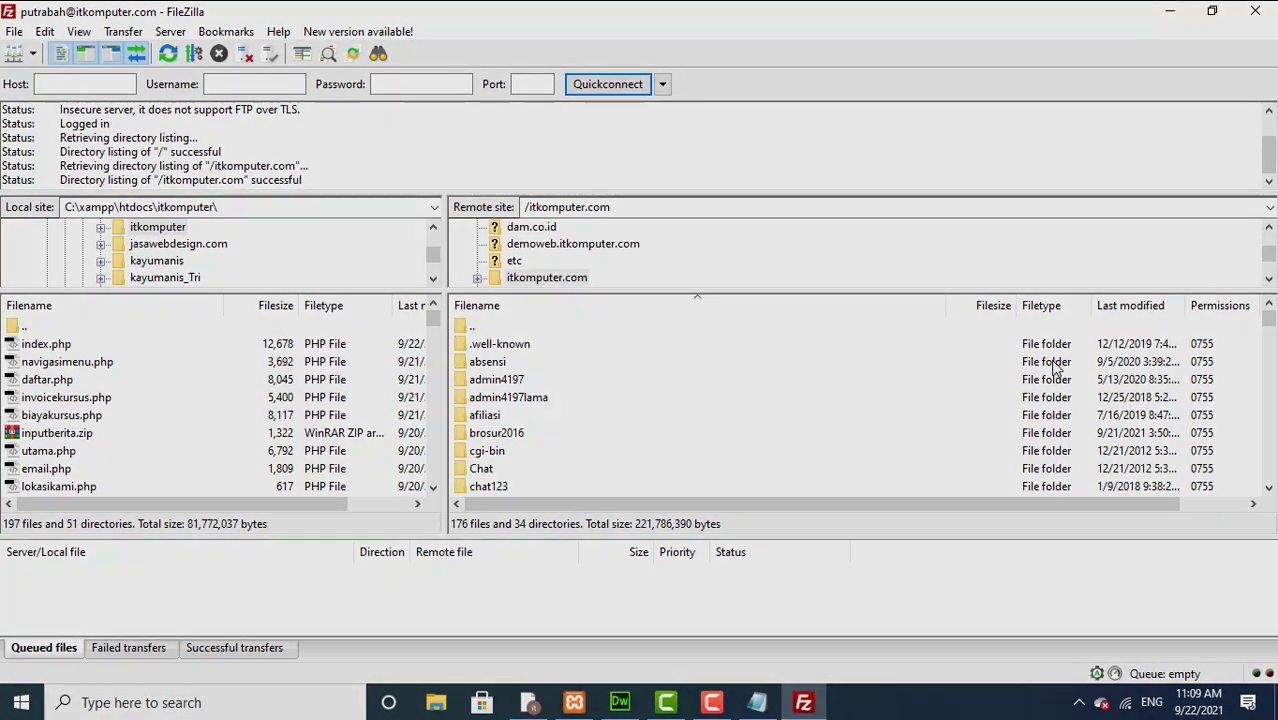
drag(1268, 320, 1272, 345)
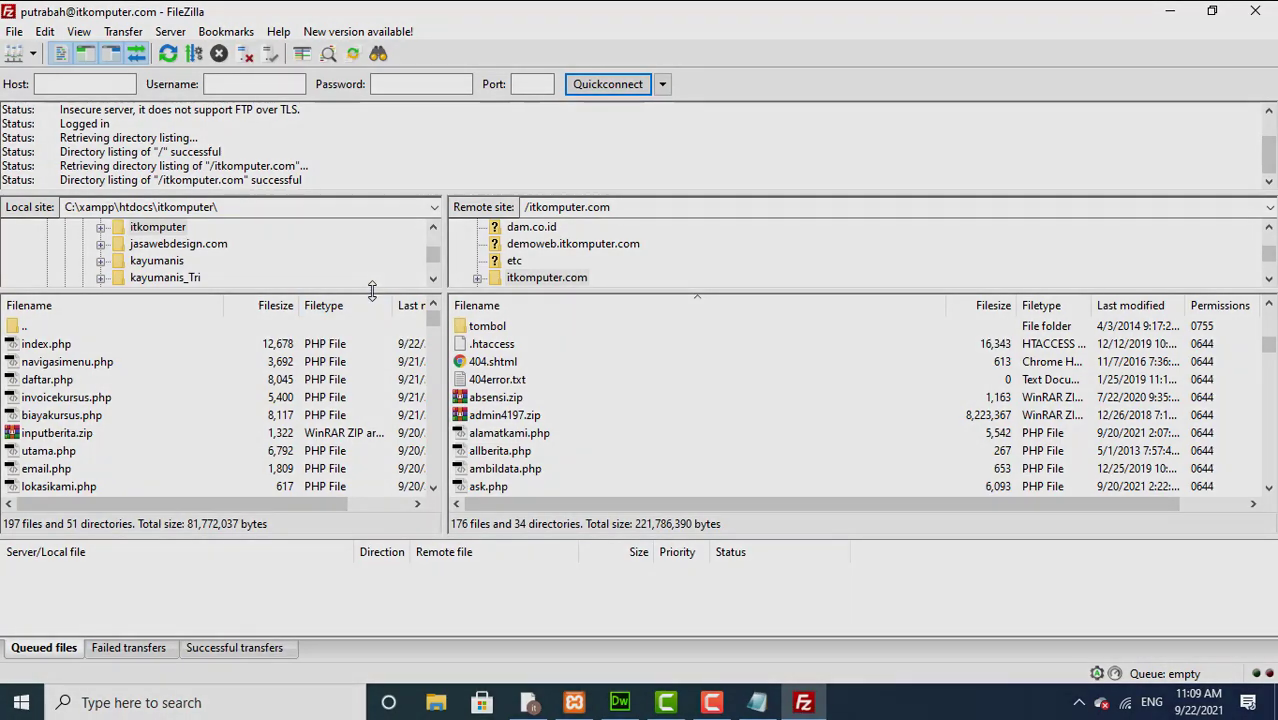
drag(369, 292, 361, 435)
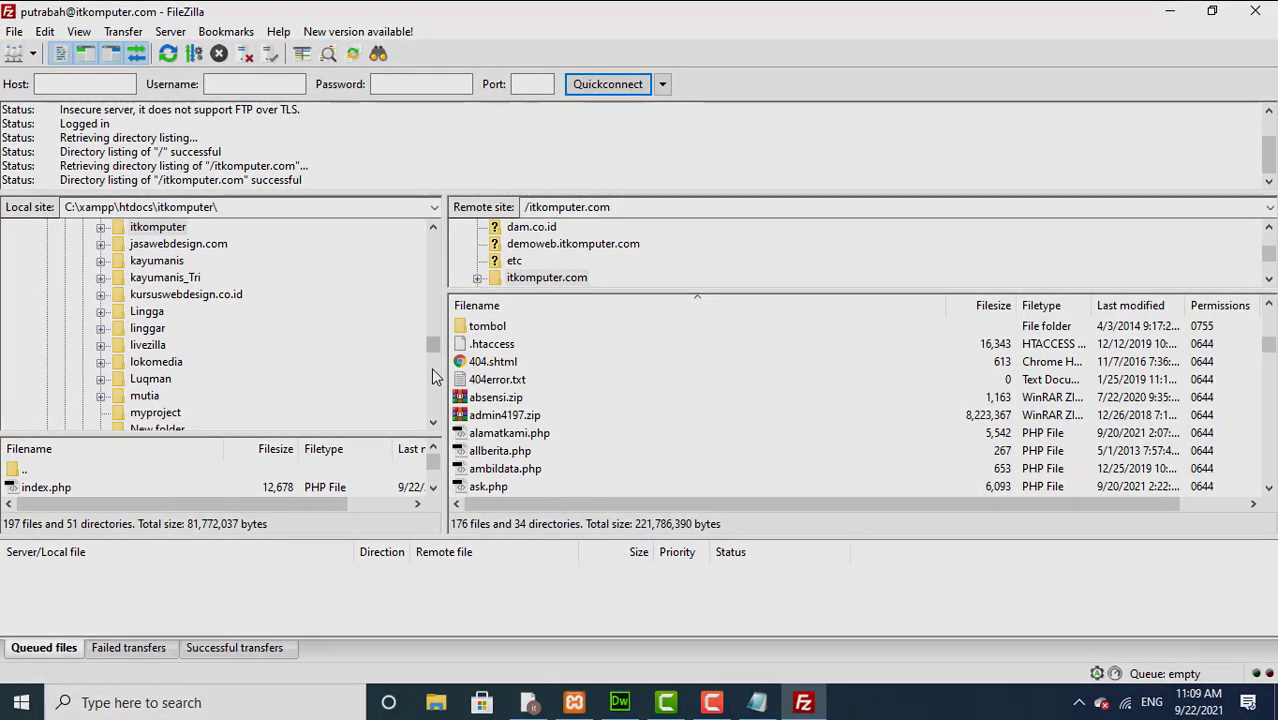
drag(431, 343, 440, 230)
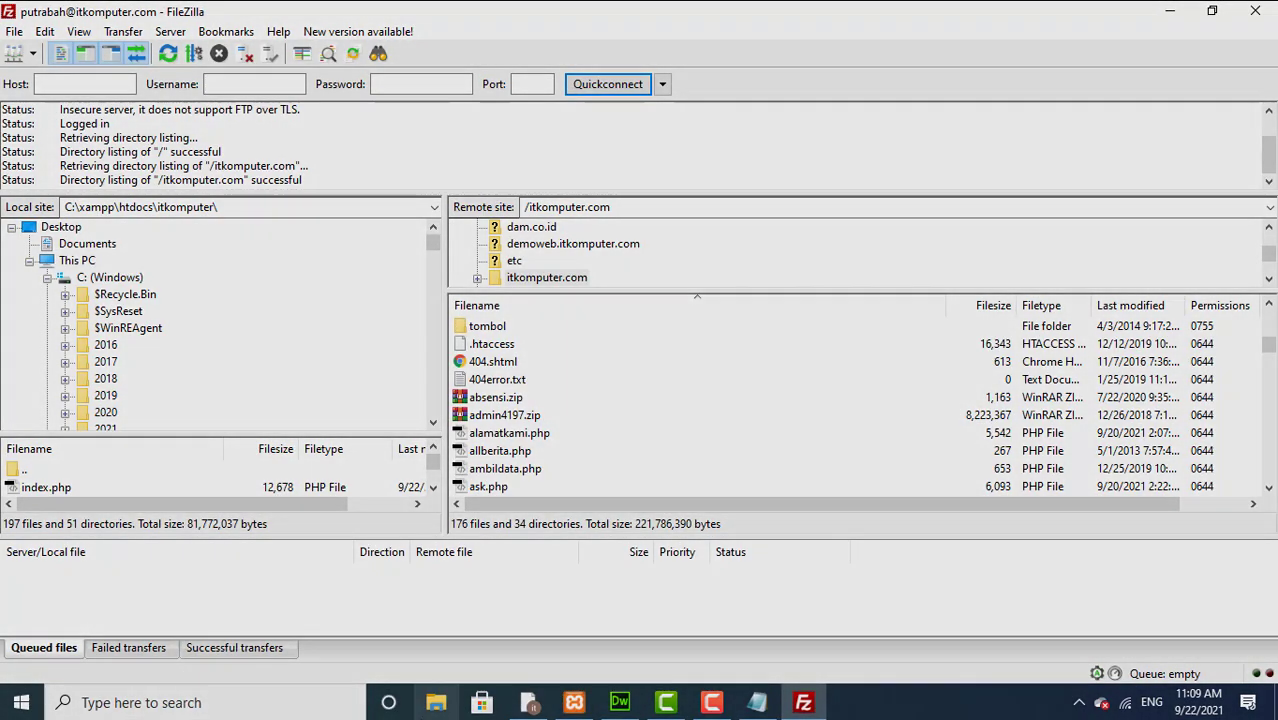
Step: Copy google1b07bc4836243f20.html from the Downloads folder
click(434, 710)
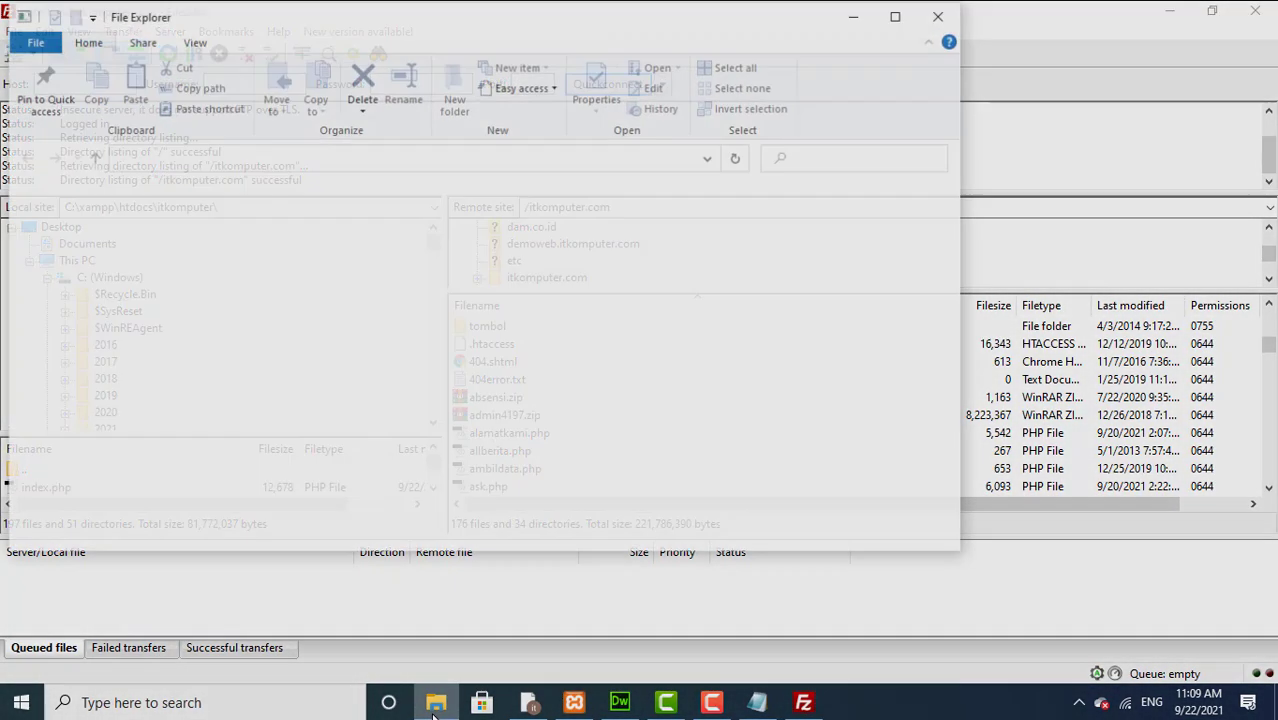
click(82, 227)
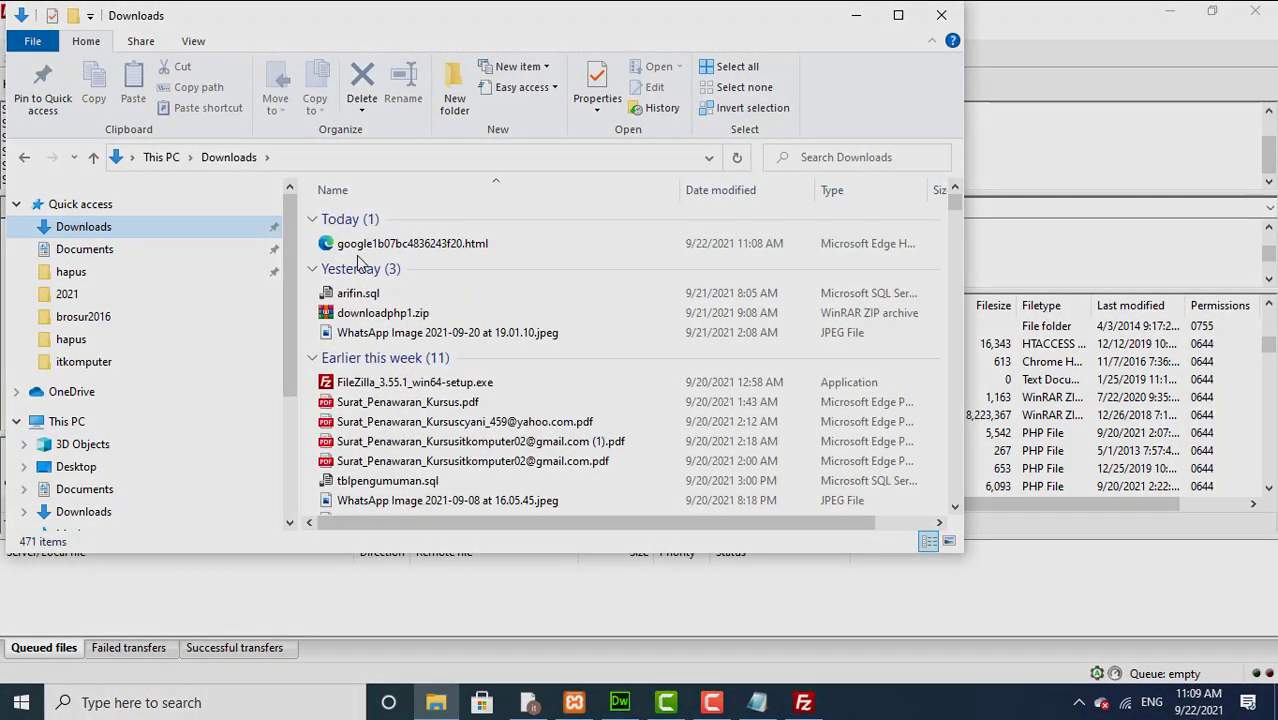
right_click(363, 255)
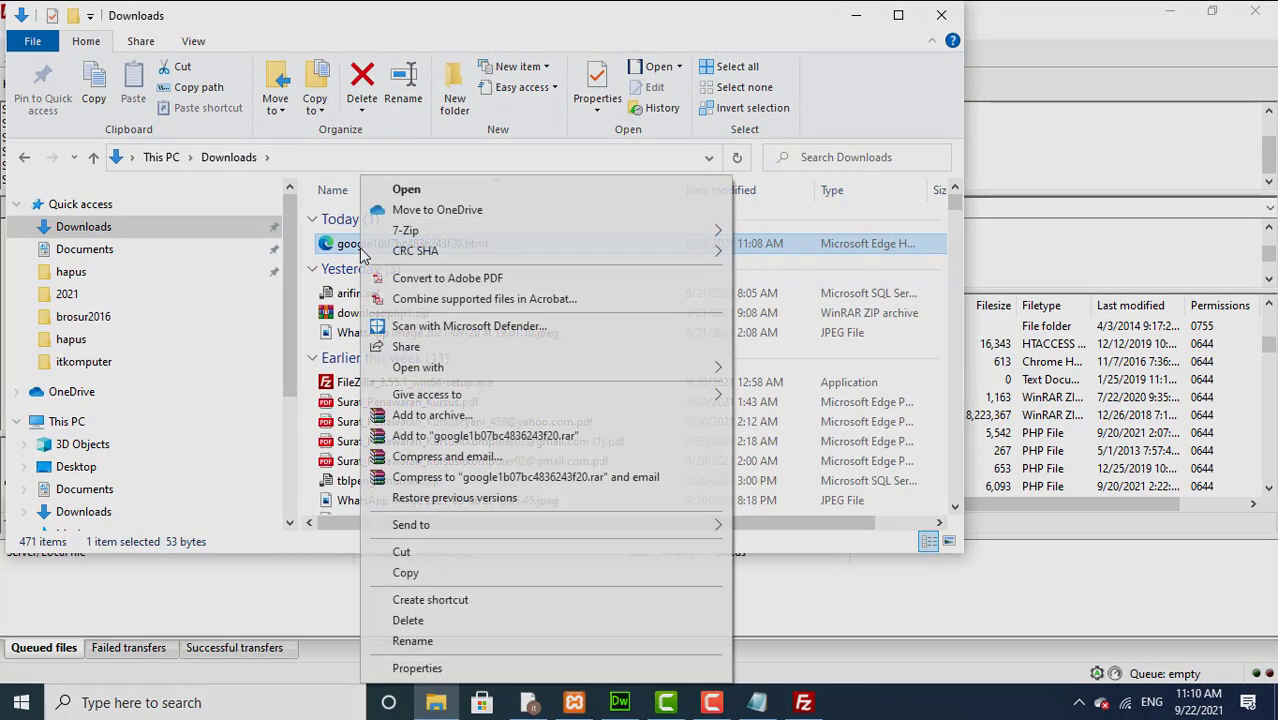
click(406, 573)
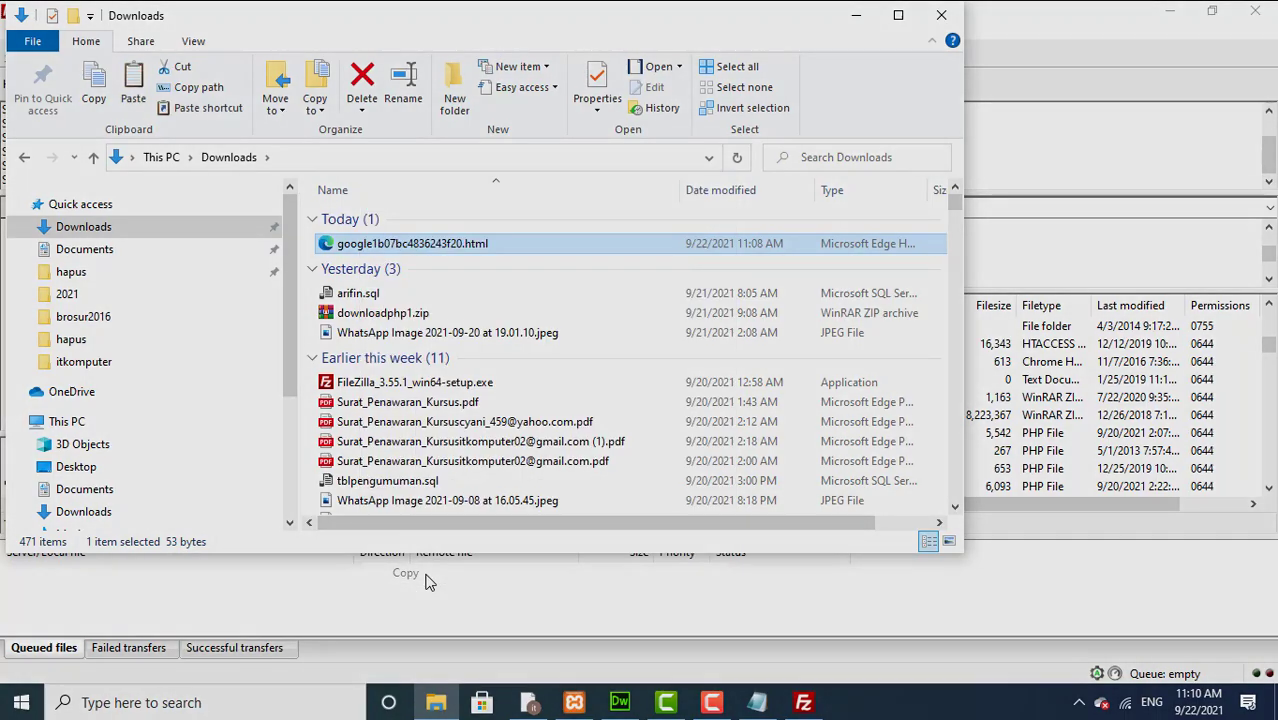
Step: Place the copied verification file in C:\Debug, then return to FileZilla
drag(285, 306, 281, 365)
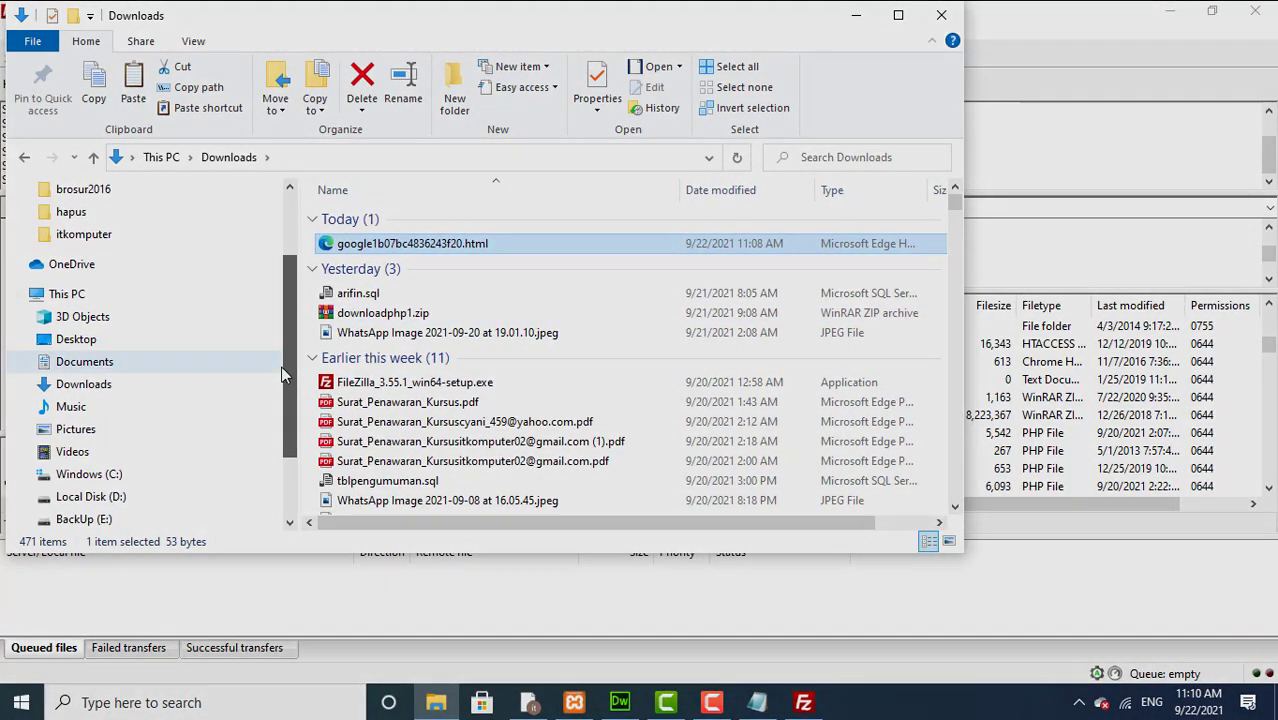
click(111, 481)
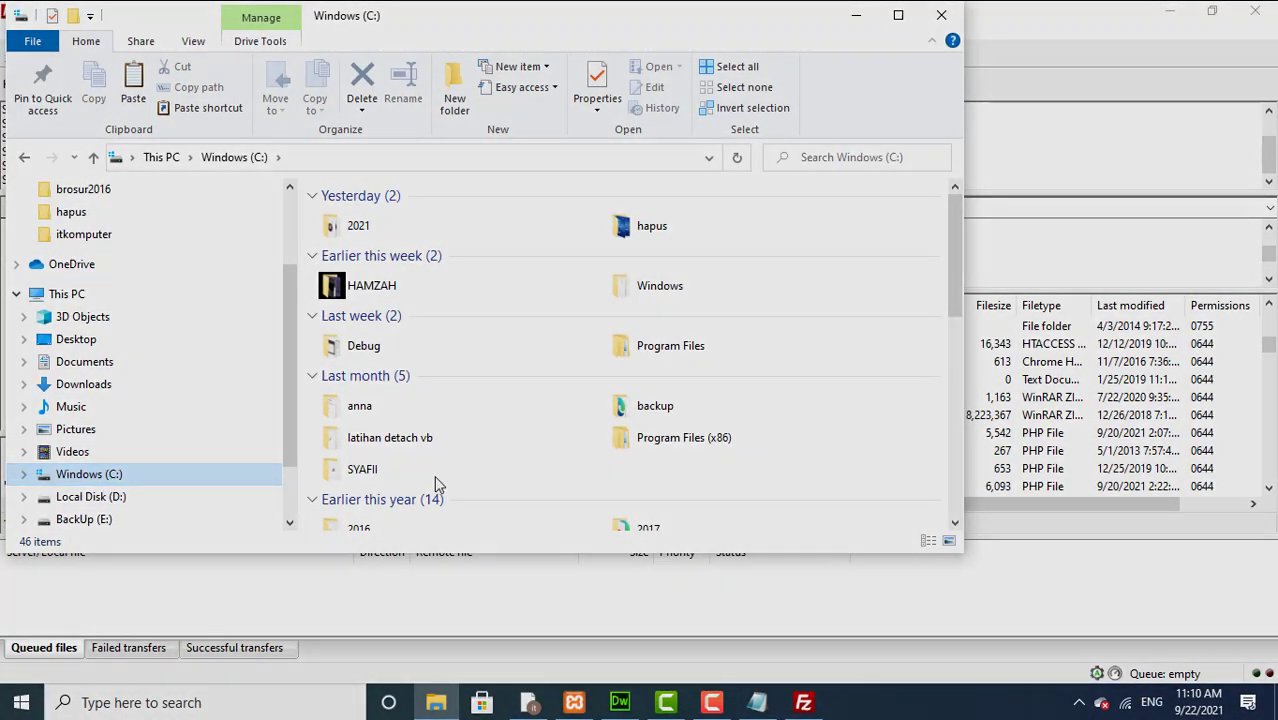
double_click(370, 406)
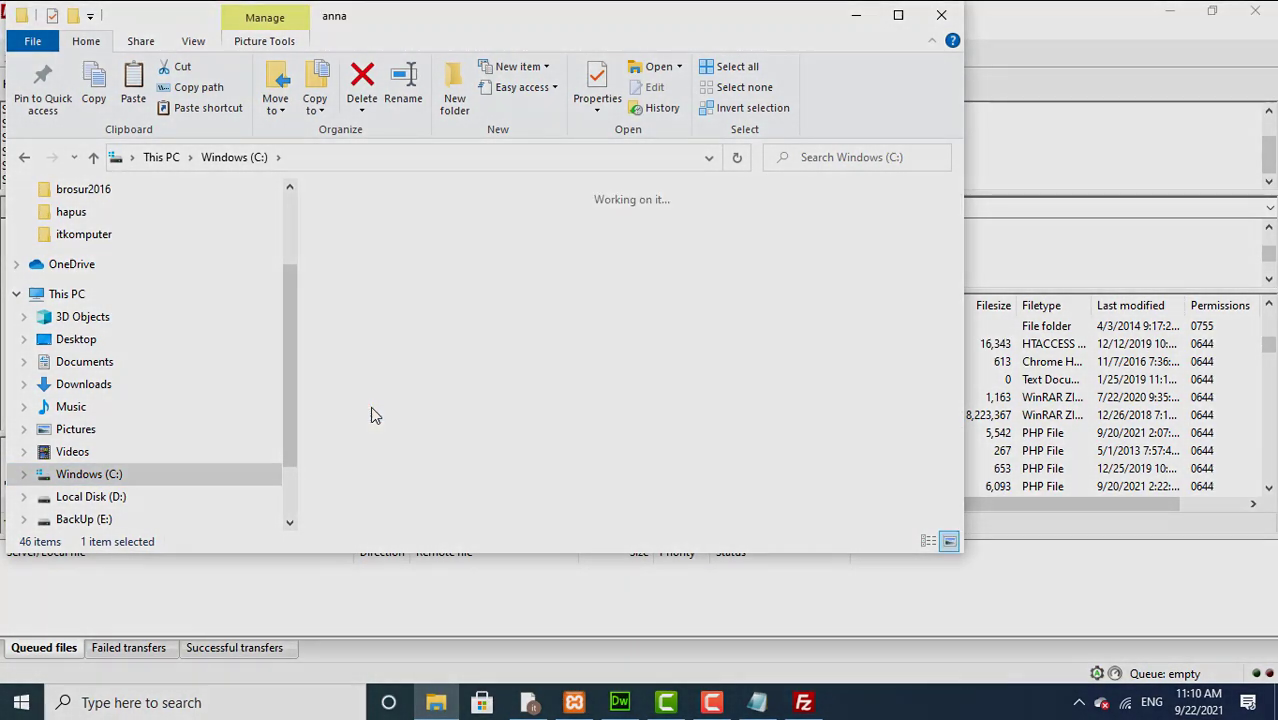
click(25, 157)
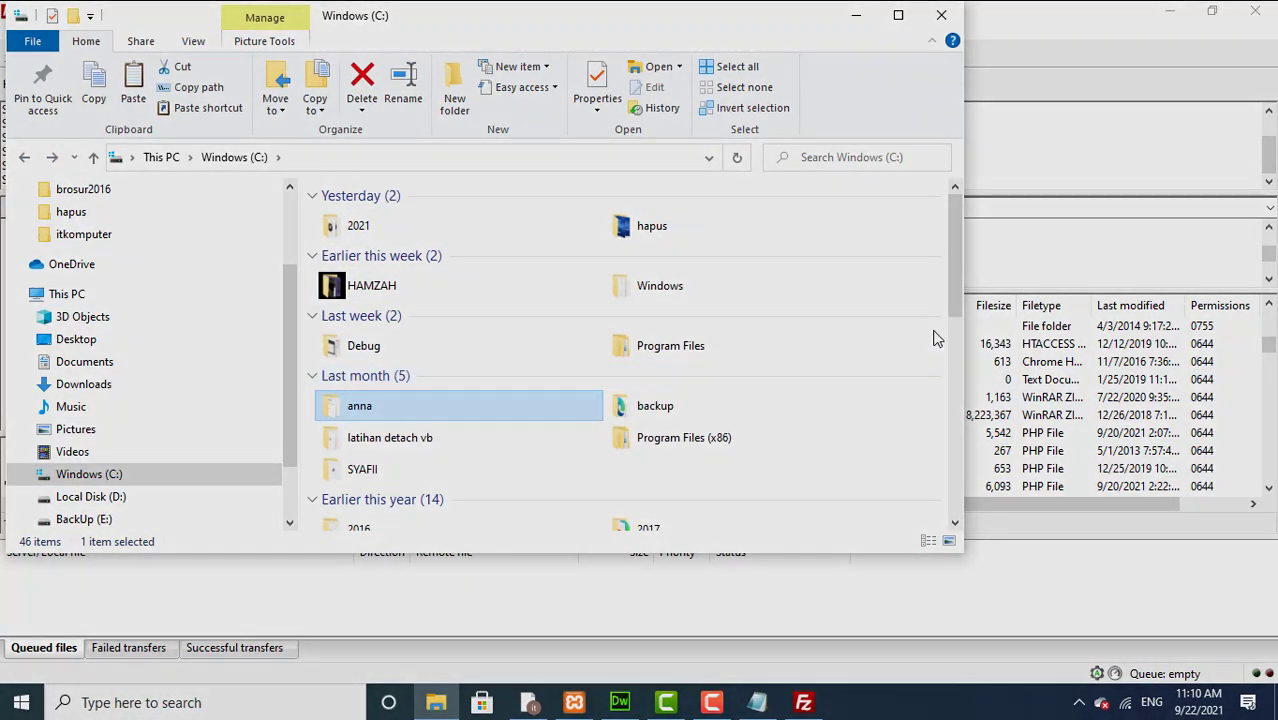
double_click(626, 408)
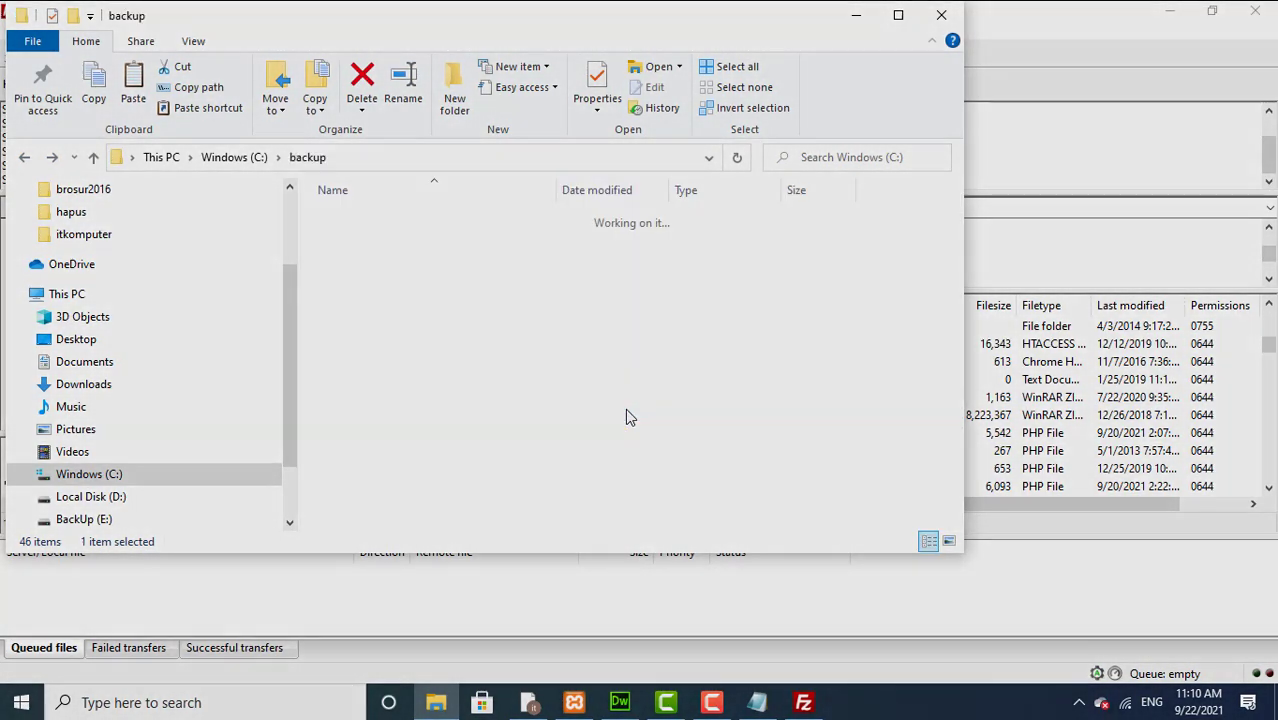
click(25, 157)
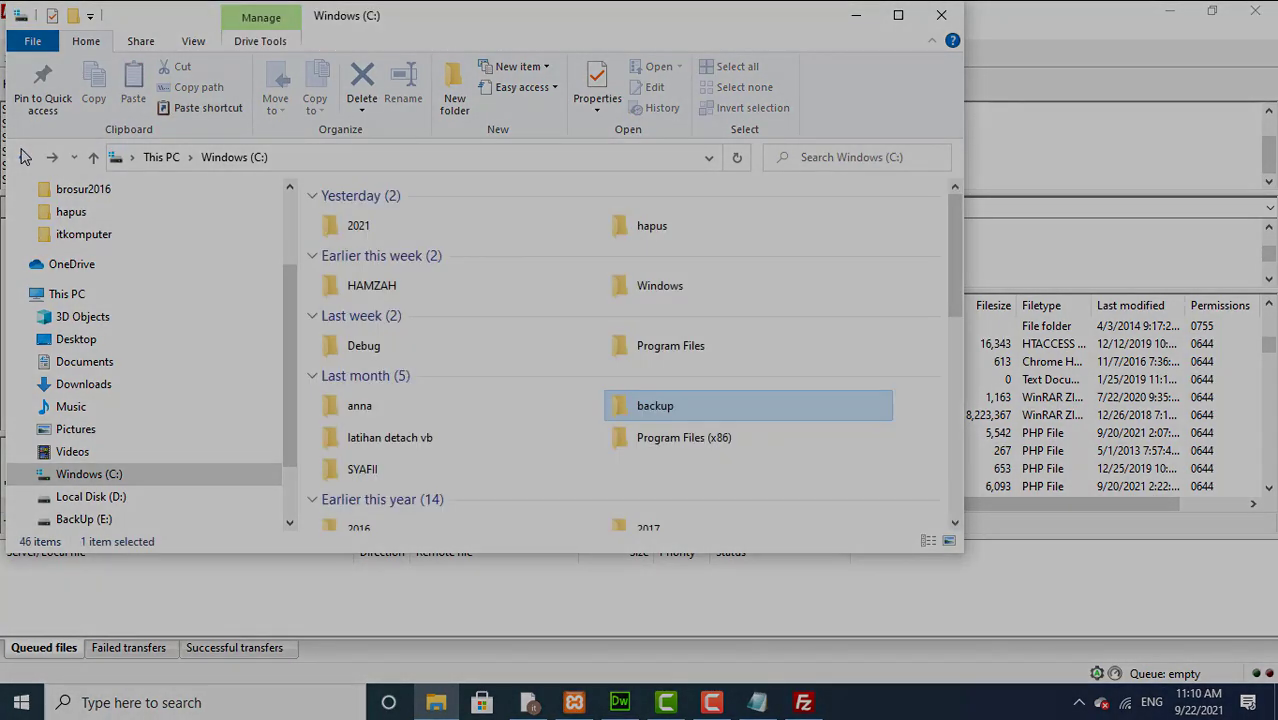
double_click(358, 348)
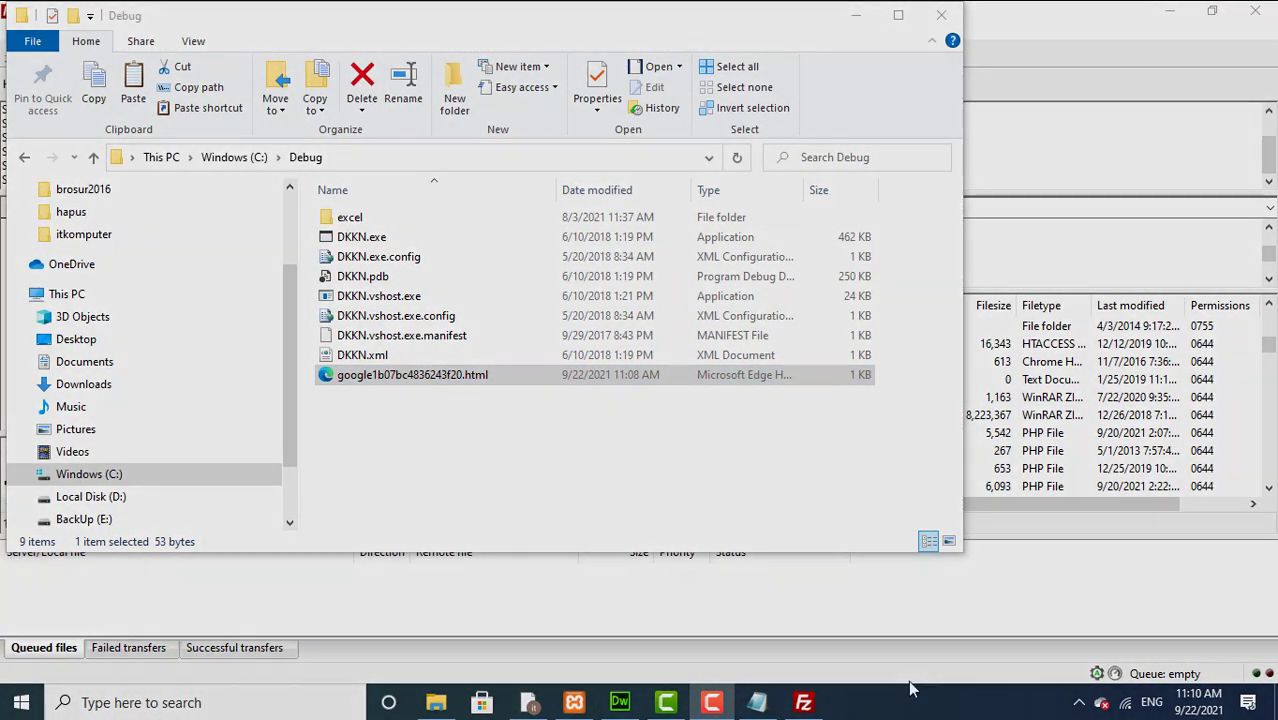
click(803, 703)
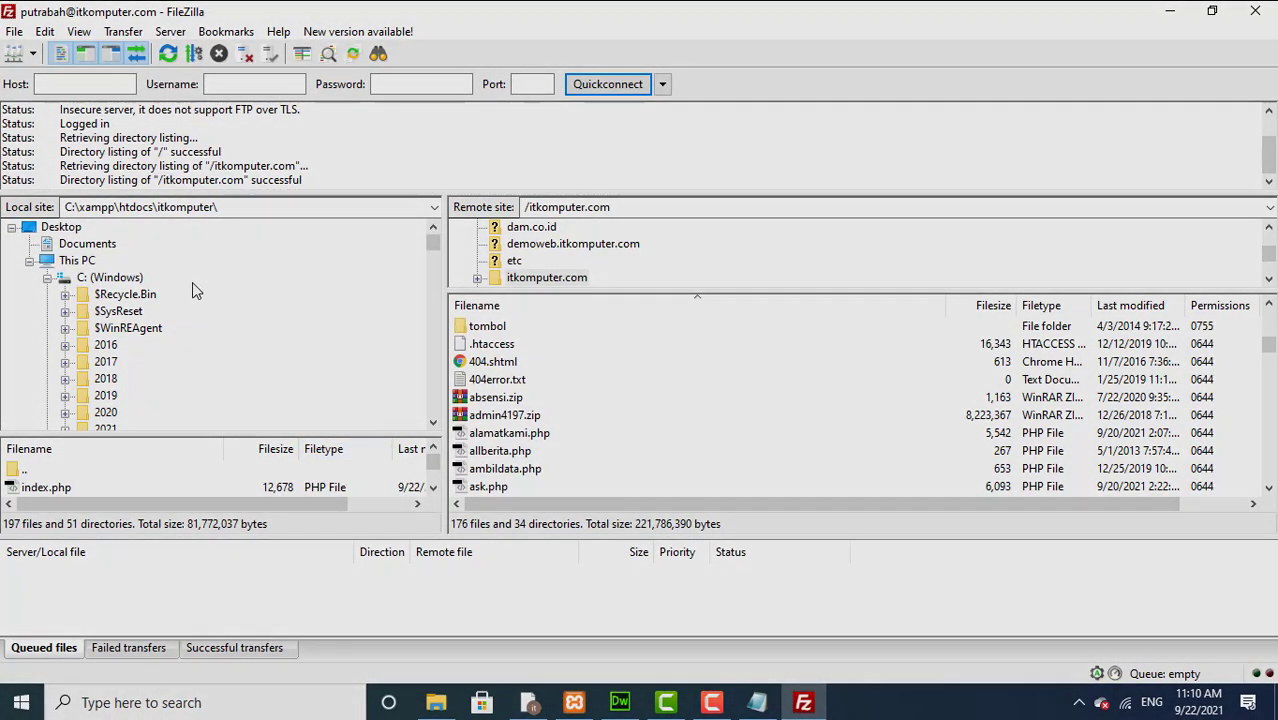
Step: Upload google1b07bc4836243f20.html from C:\Debug to /itkomputer.com, confirm success, and close FileZilla
click(77, 281)
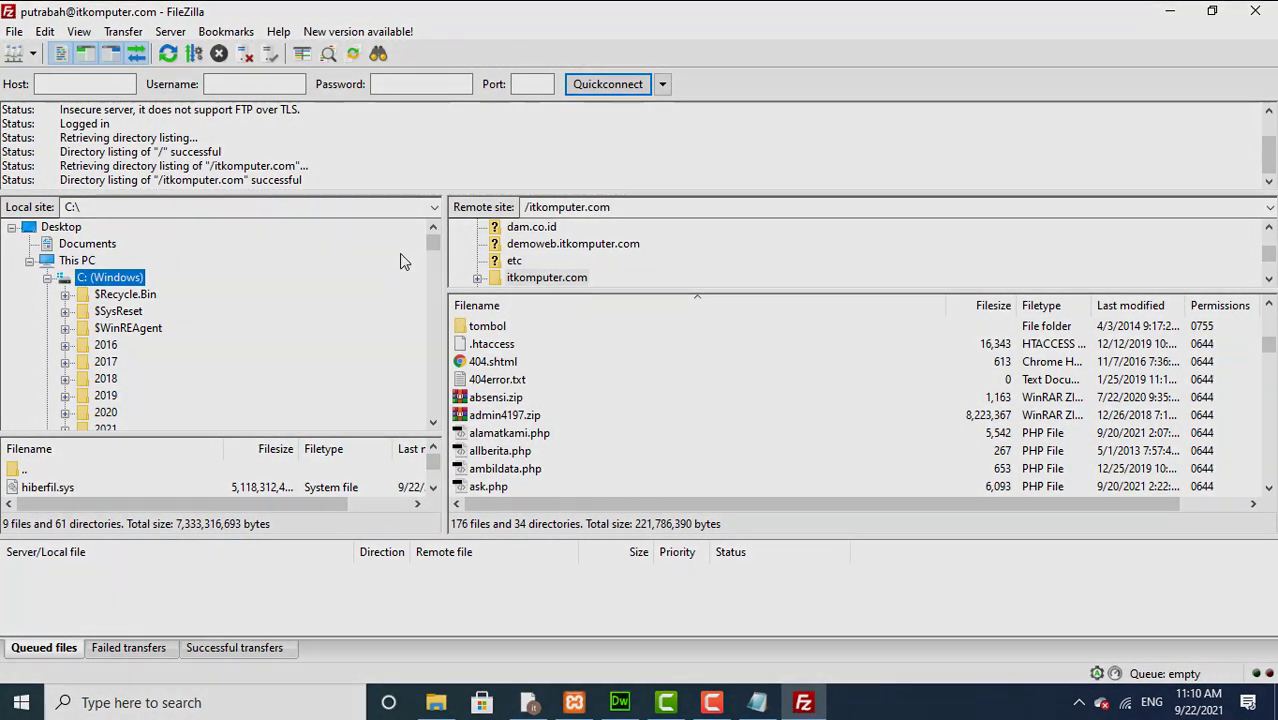
drag(432, 243, 432, 257)
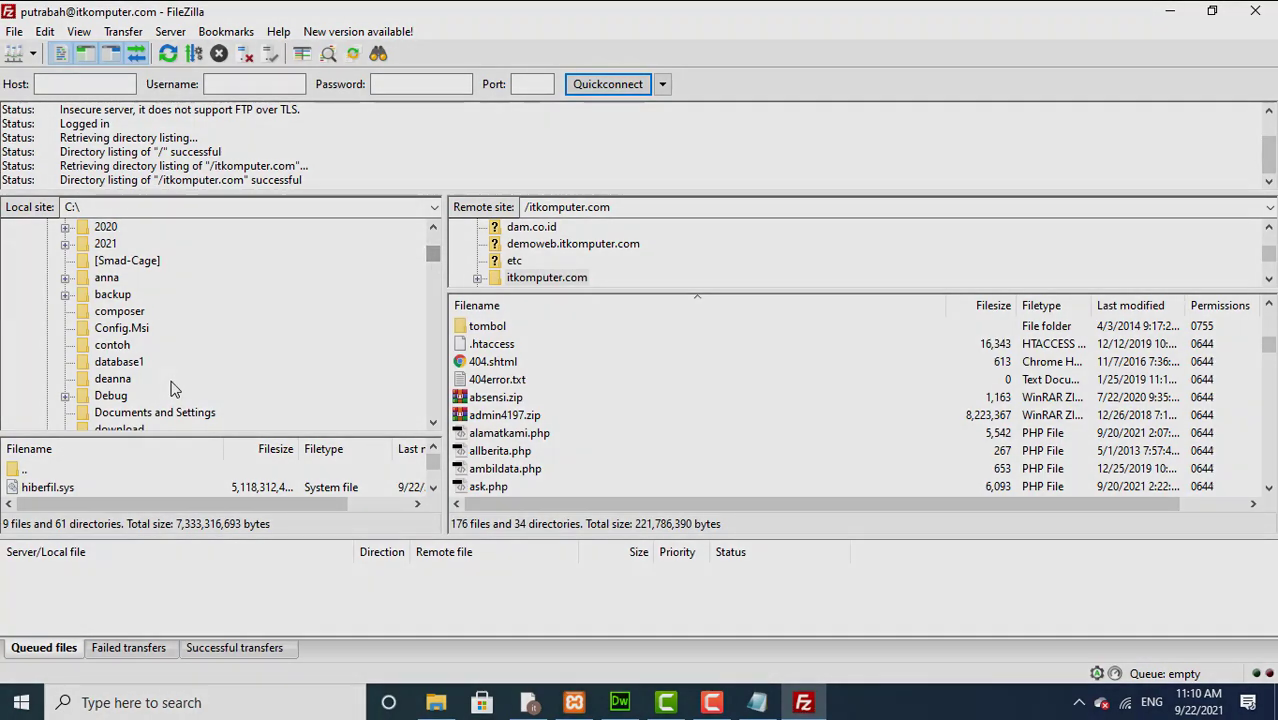
click(111, 396)
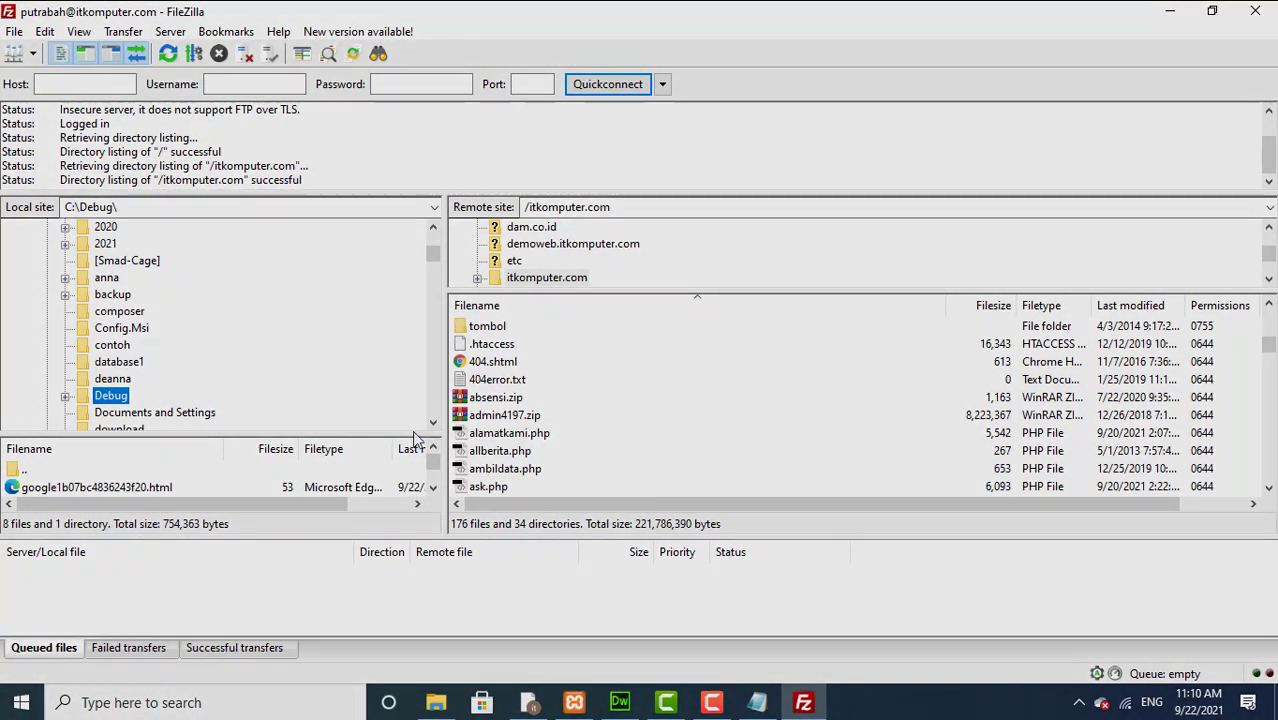
drag(397, 432, 205, 293)
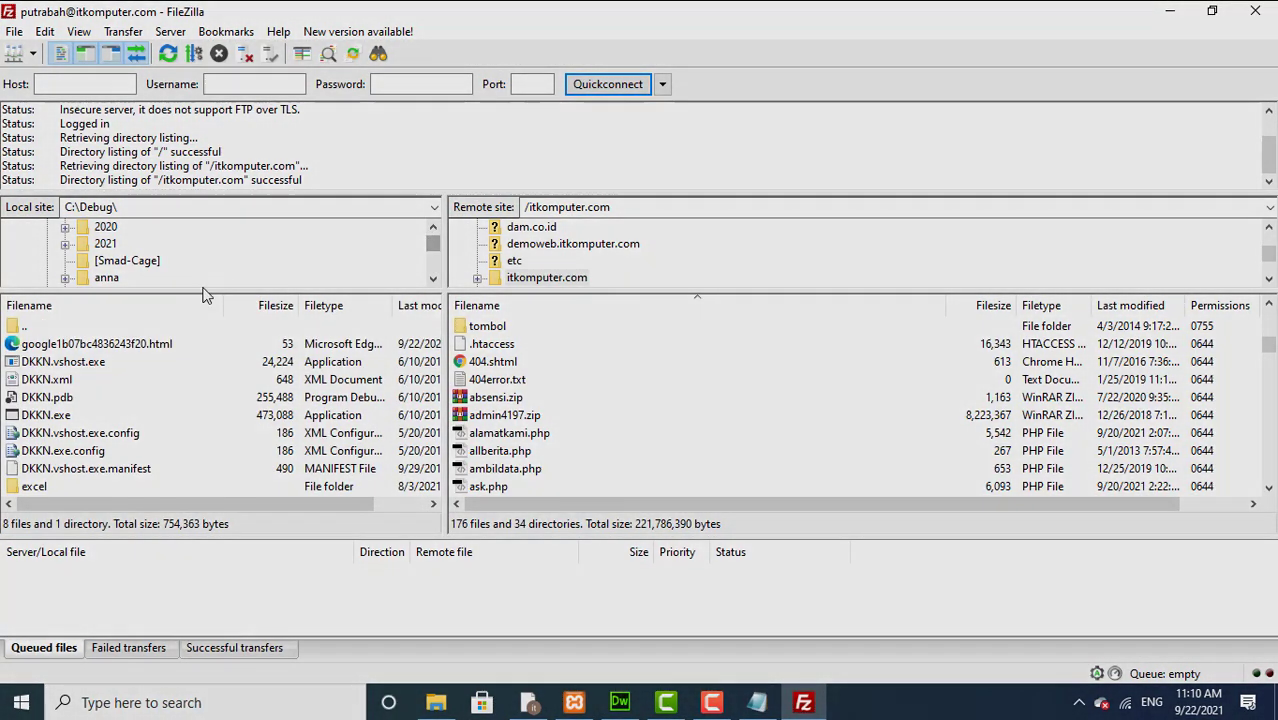
click(119, 346)
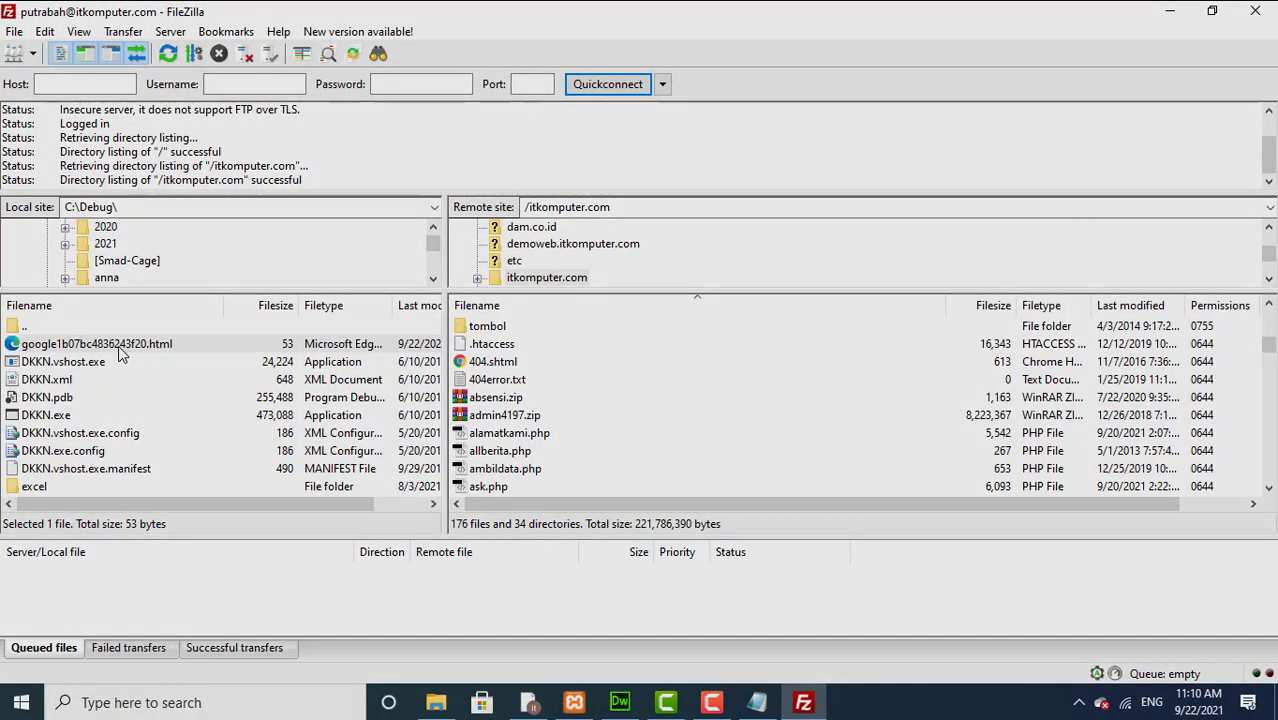
drag(119, 352, 594, 447)
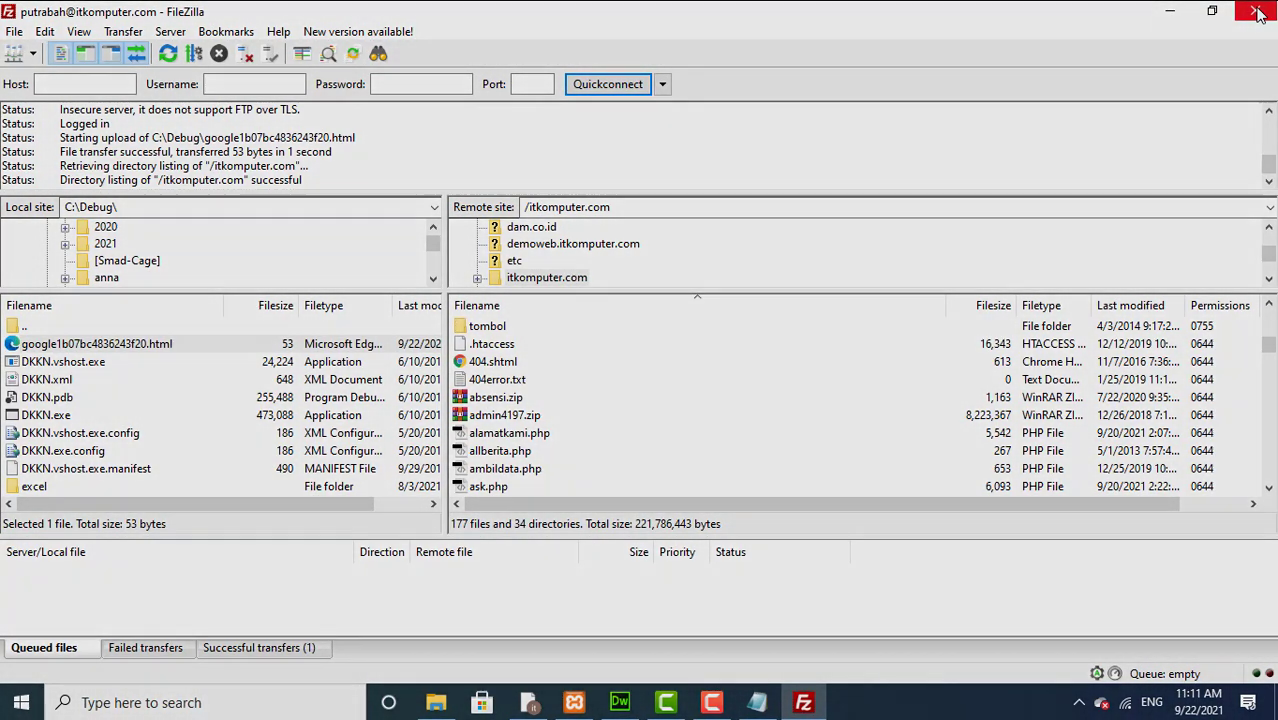
click(262, 650)
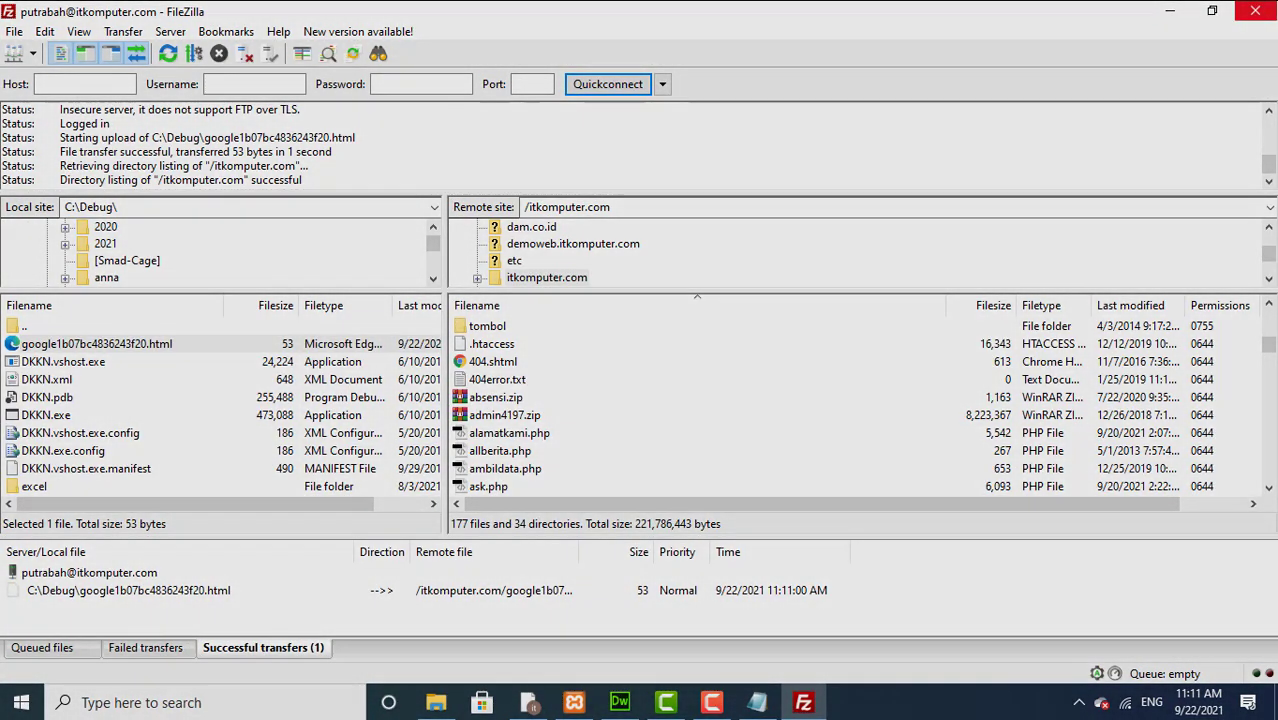
click(1268, 12)
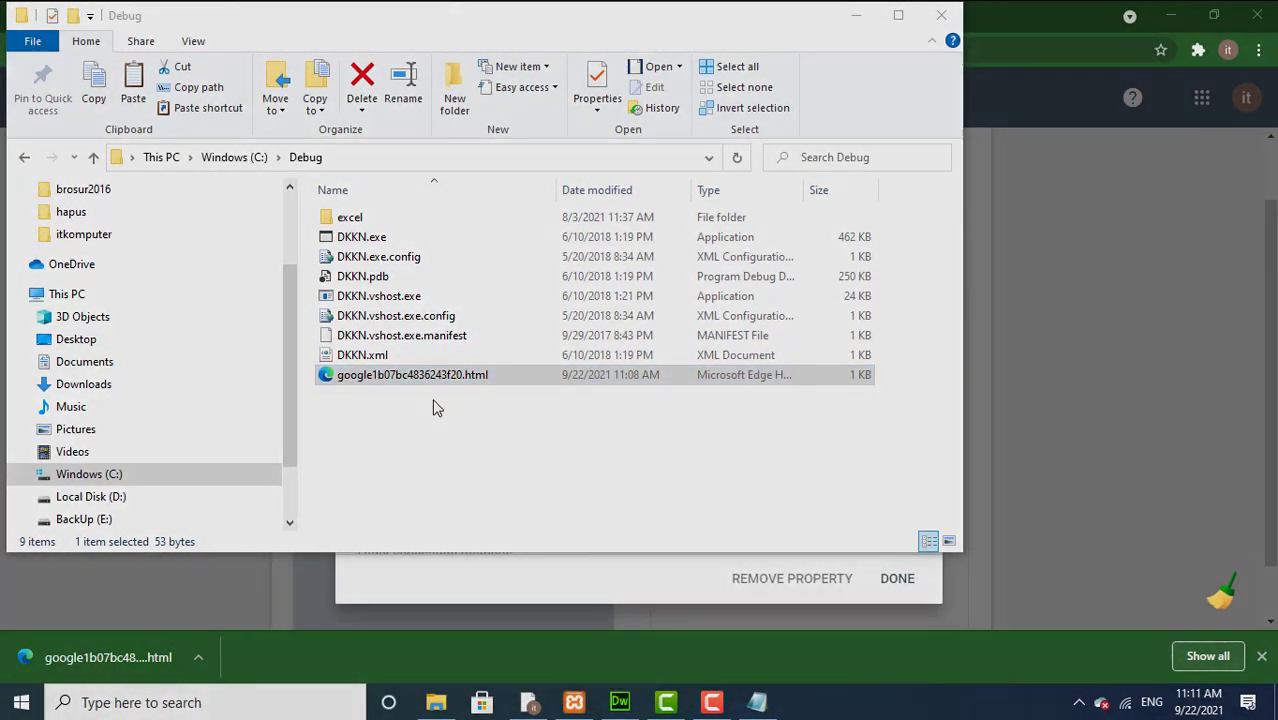
Step: Close the File Explorer C:\Debug window
click(940, 17)
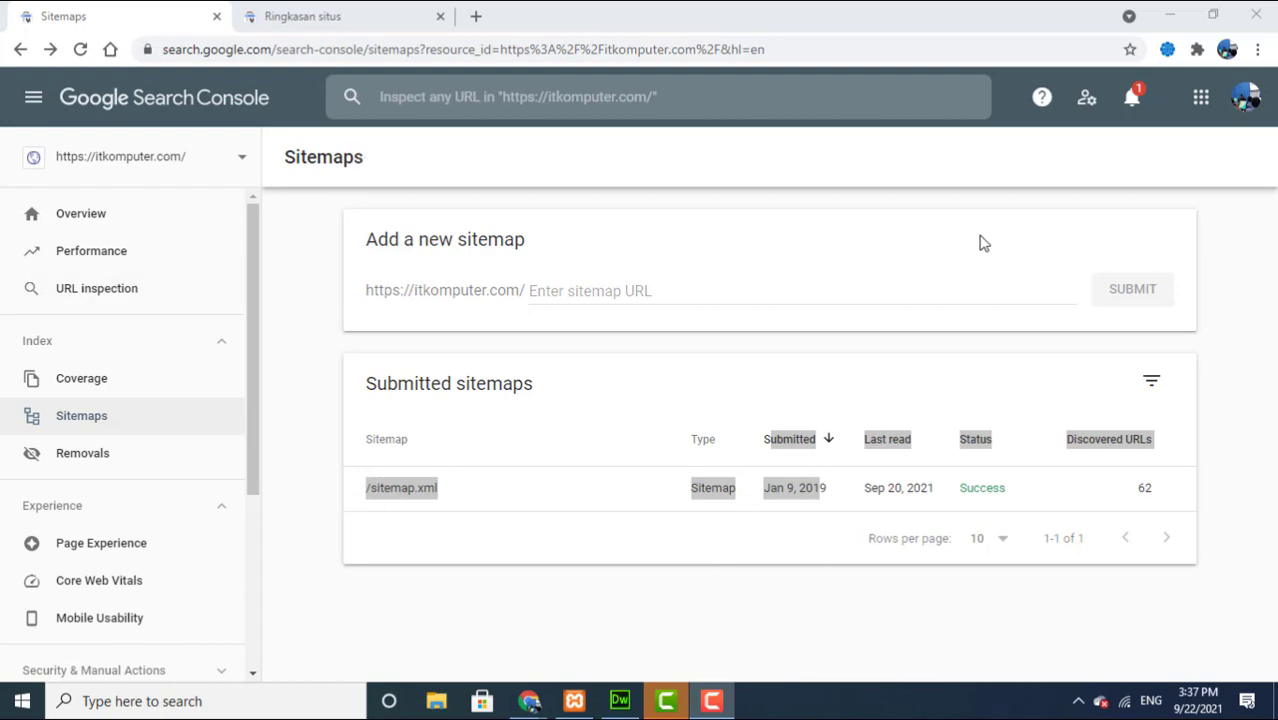
Step: Review /sitemap.xml's Success status in Sitemaps, then switch to Dreamweaver's site files list
click(53, 425)
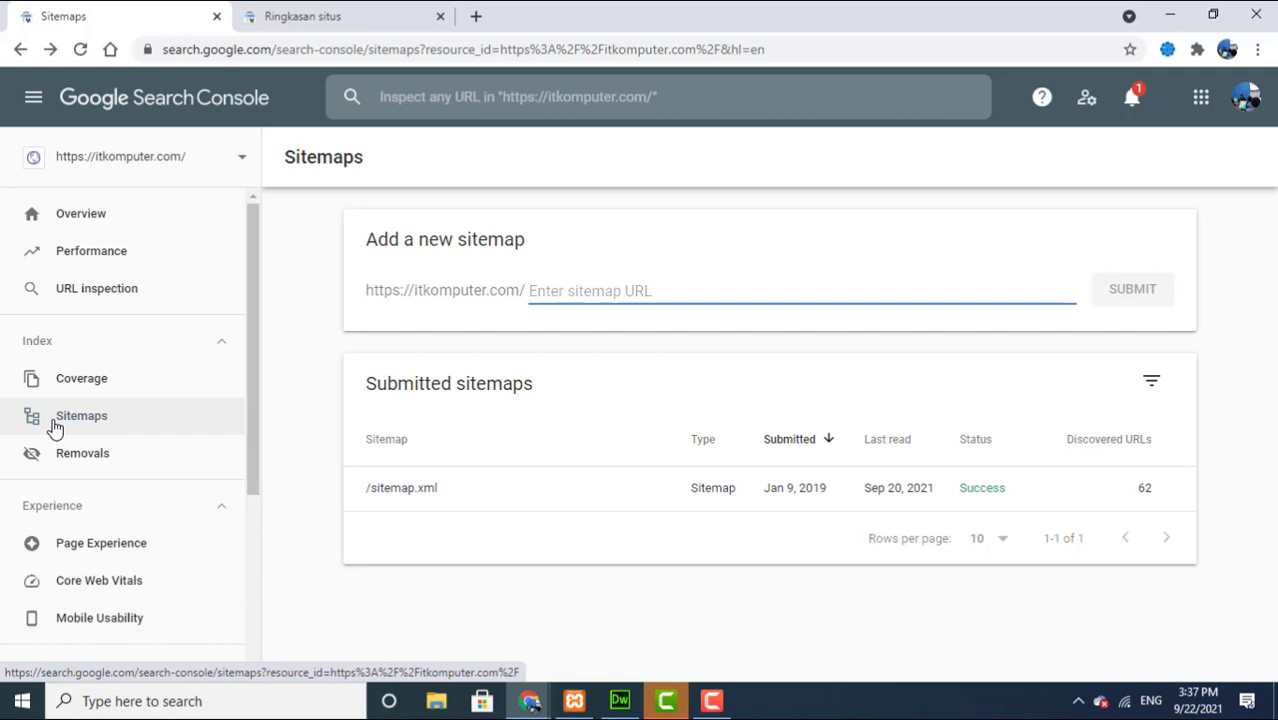
click(610, 708)
click(900, 526)
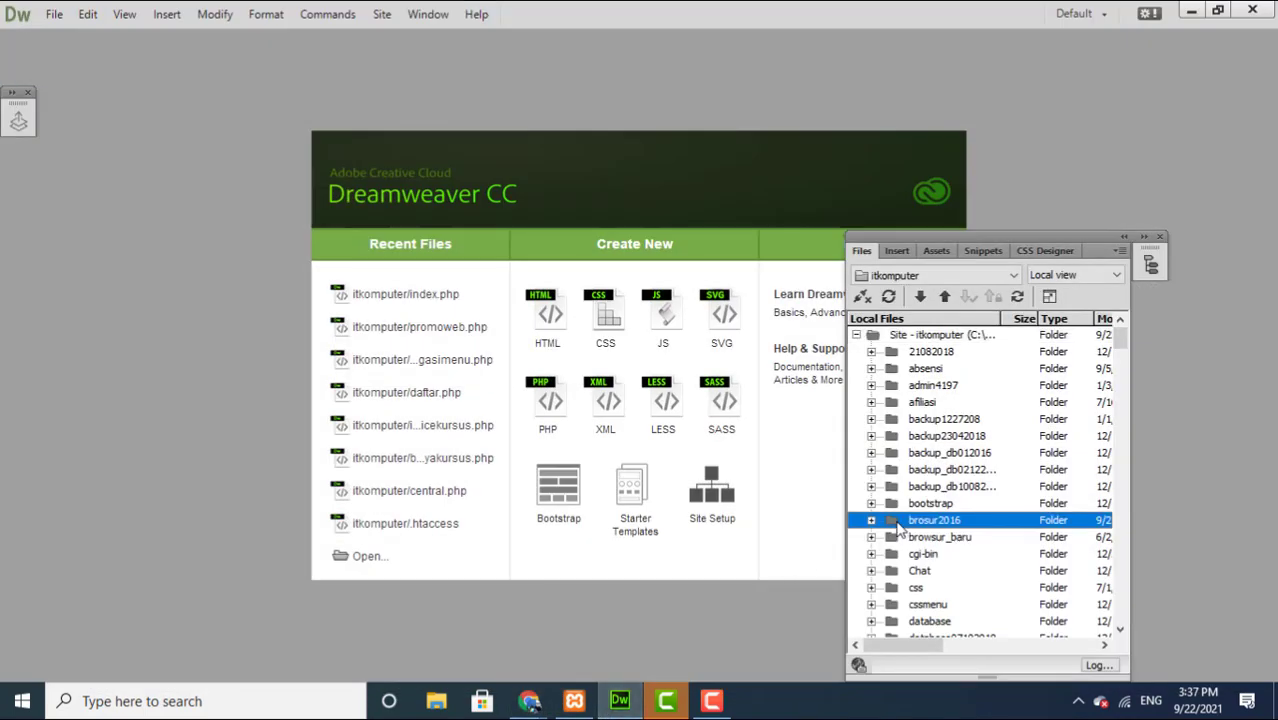
Step: Find sitemap.xml among the itkomputer site files and open it in Code view
text(site)
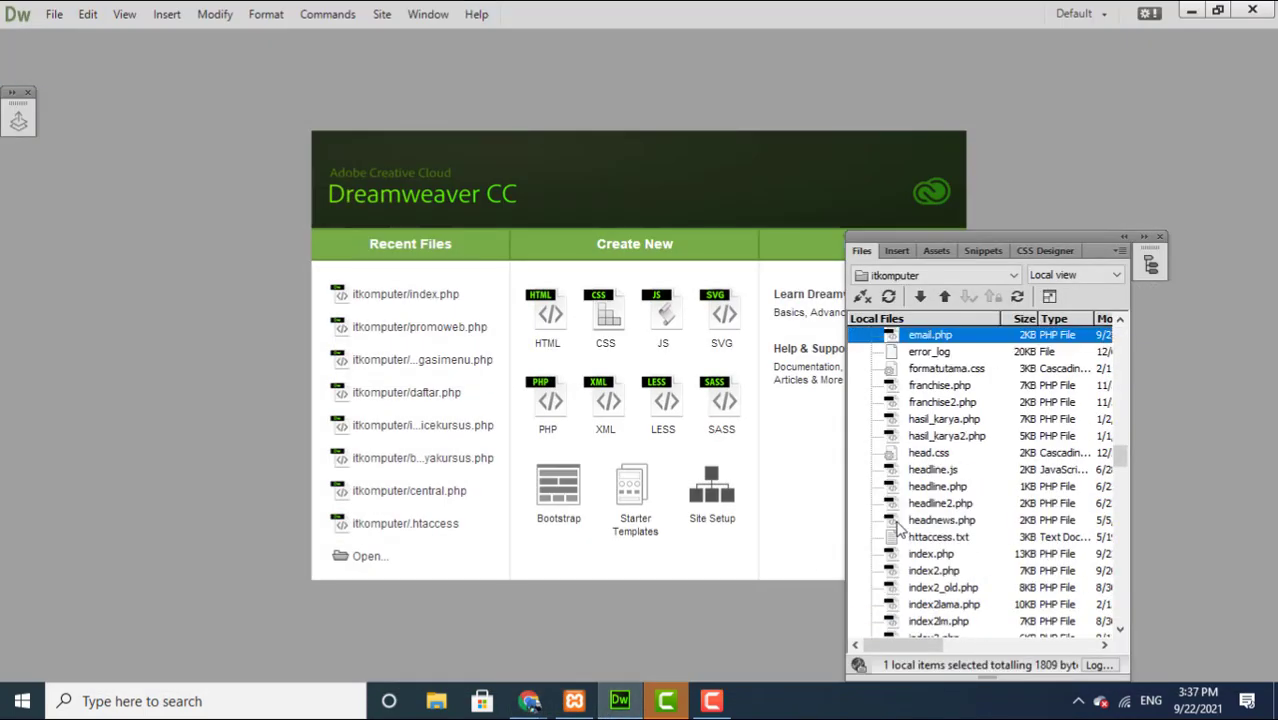
text(sit)
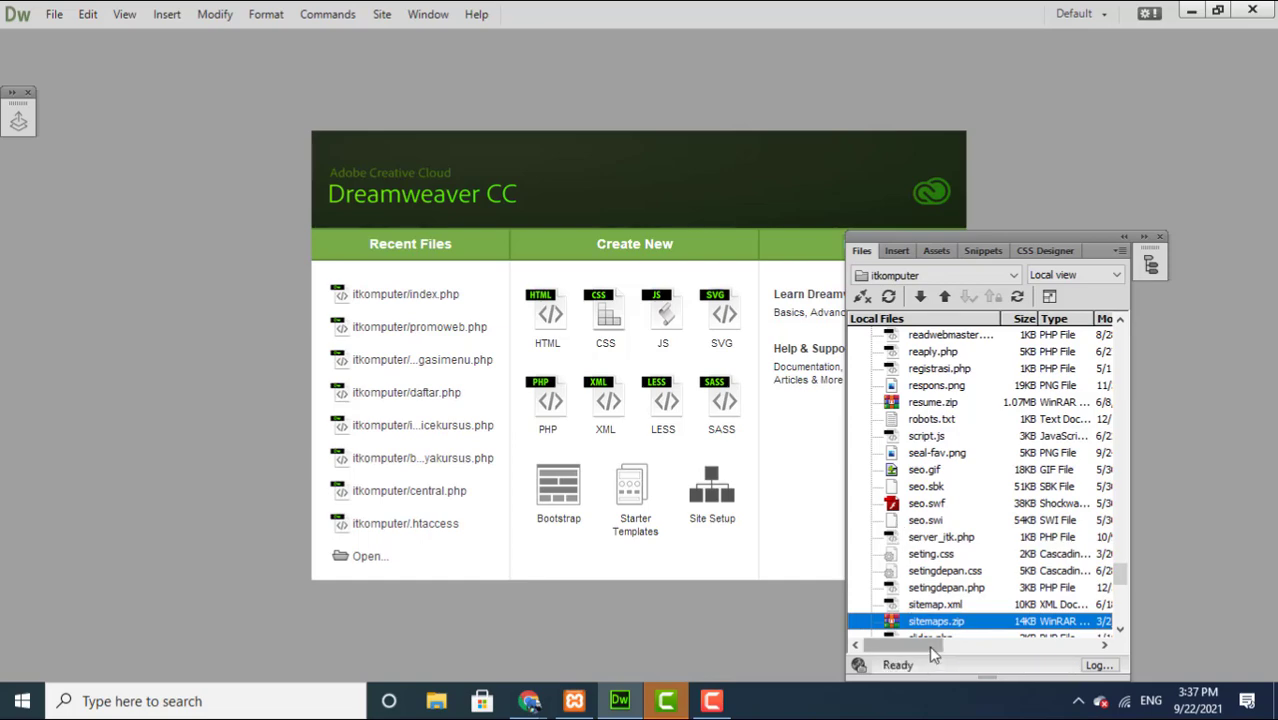
click(919, 605)
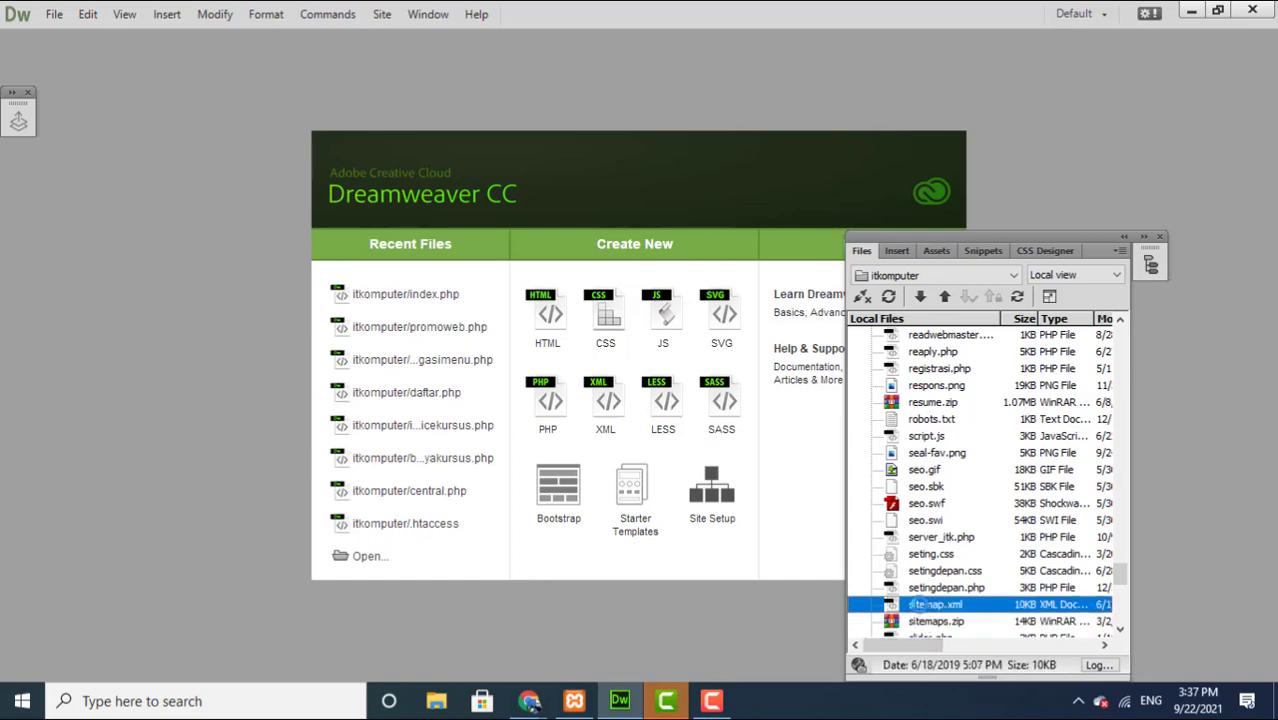
double_click(919, 605)
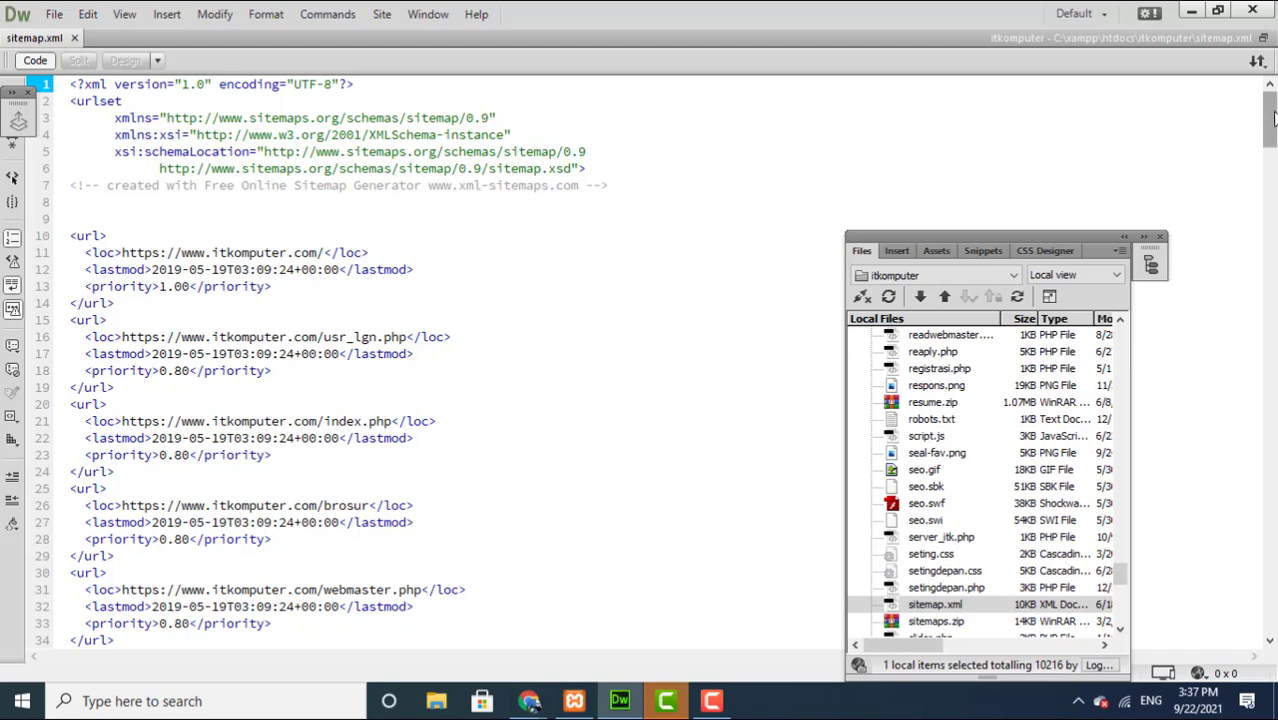
Step: Scroll to the end of sitemap.xml and look over the infoberita-12.htm loc line
drag(1273, 117, 1273, 146)
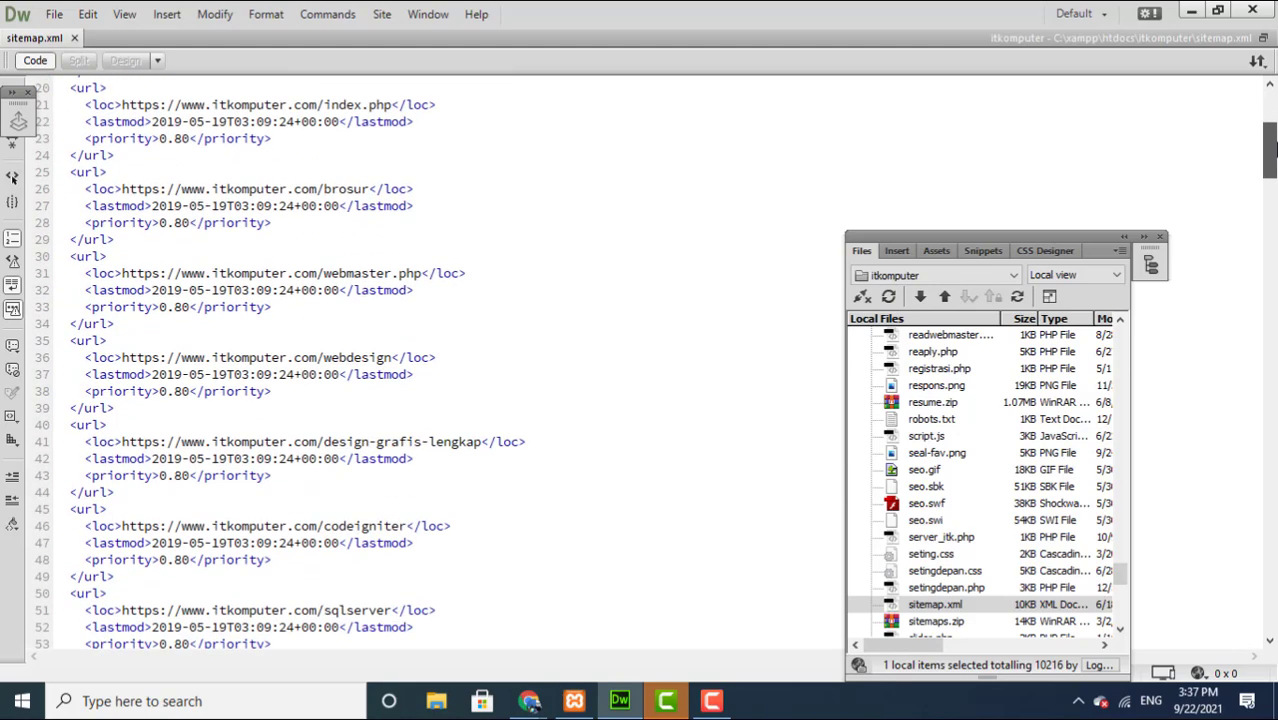
drag(1273, 146, 644, 582)
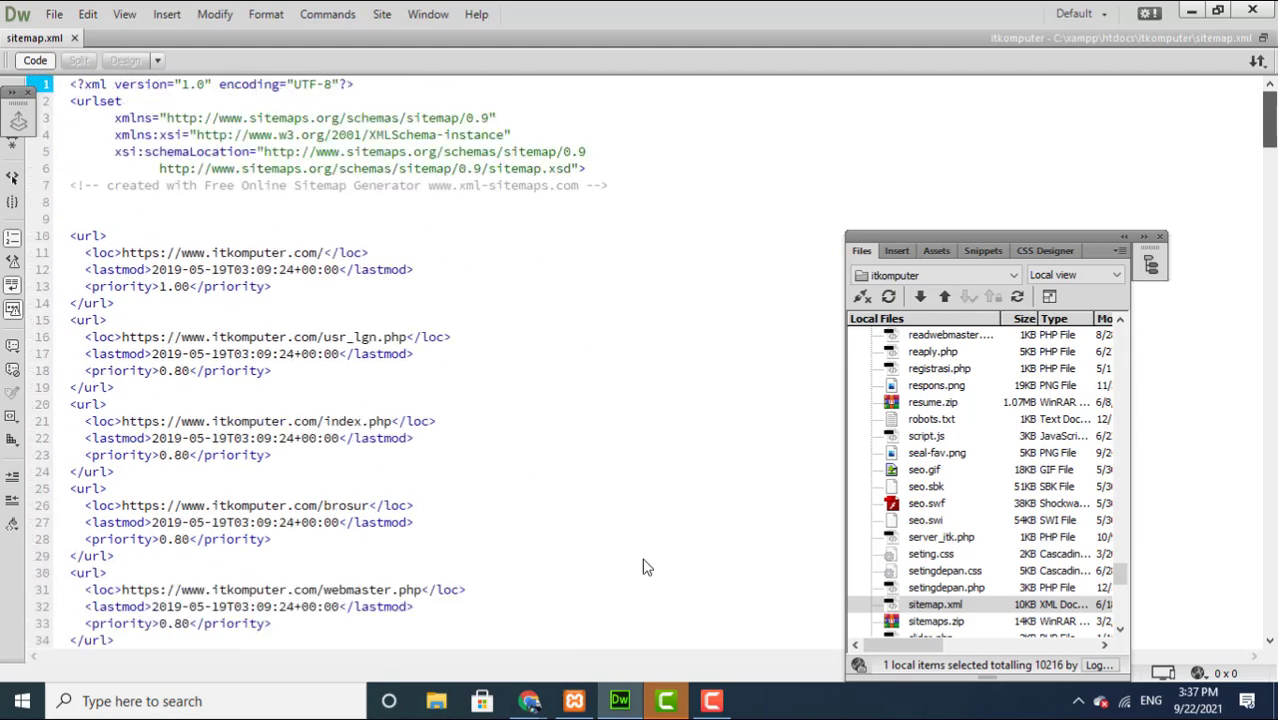
drag(1269, 120, 1273, 612)
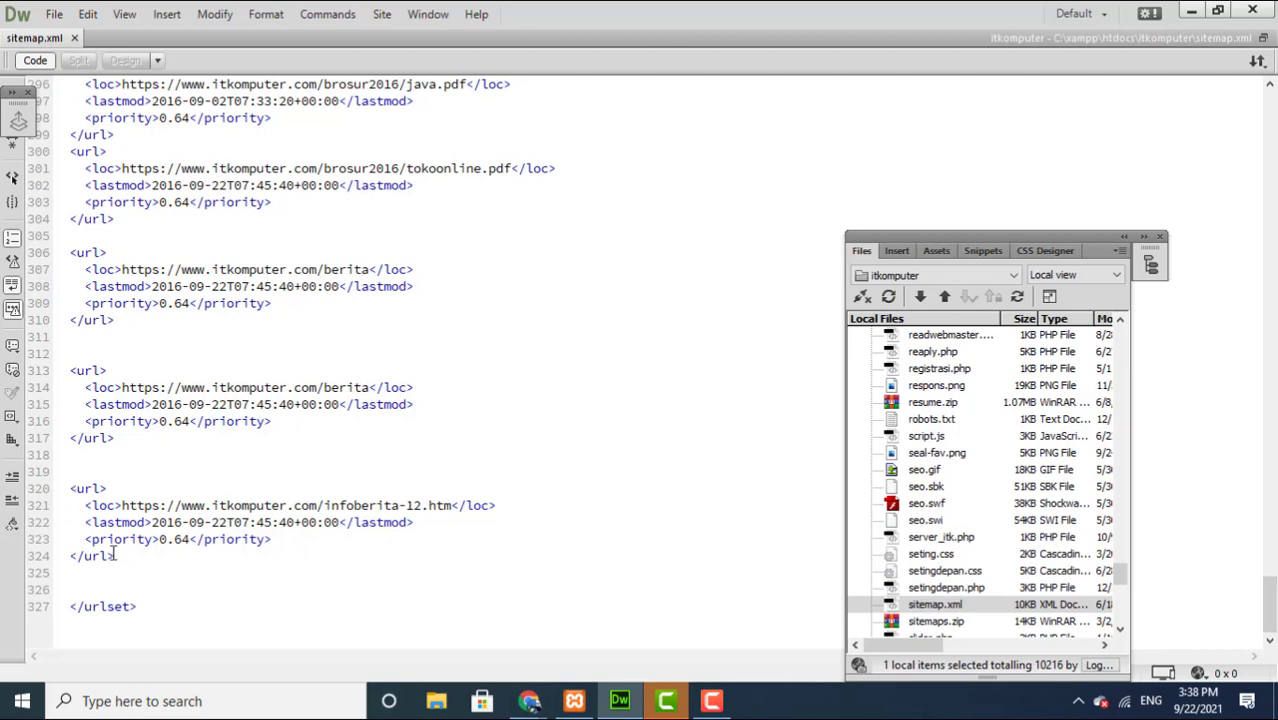
drag(83, 506, 505, 510)
click(399, 550)
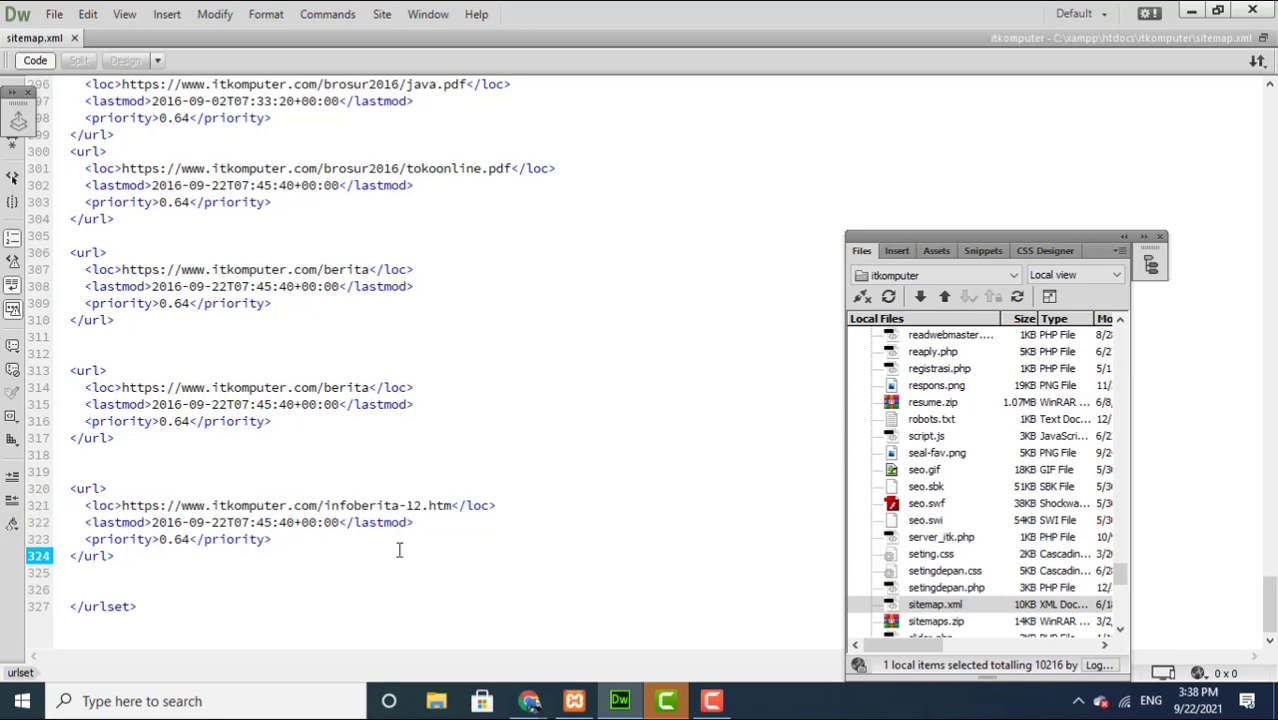
Step: Select the whole last url entry, for infoberita-12.htm, in sitemap.xml
drag(78, 500, 511, 481)
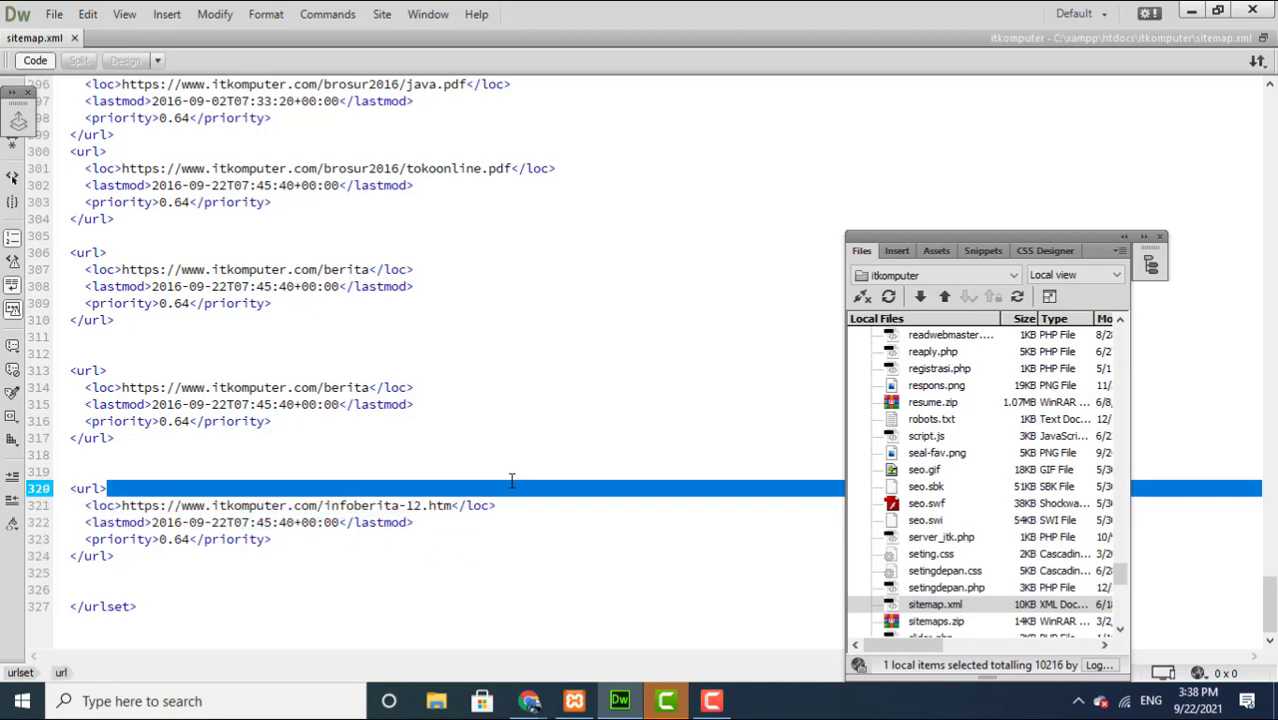
drag(593, 497, 593, 500)
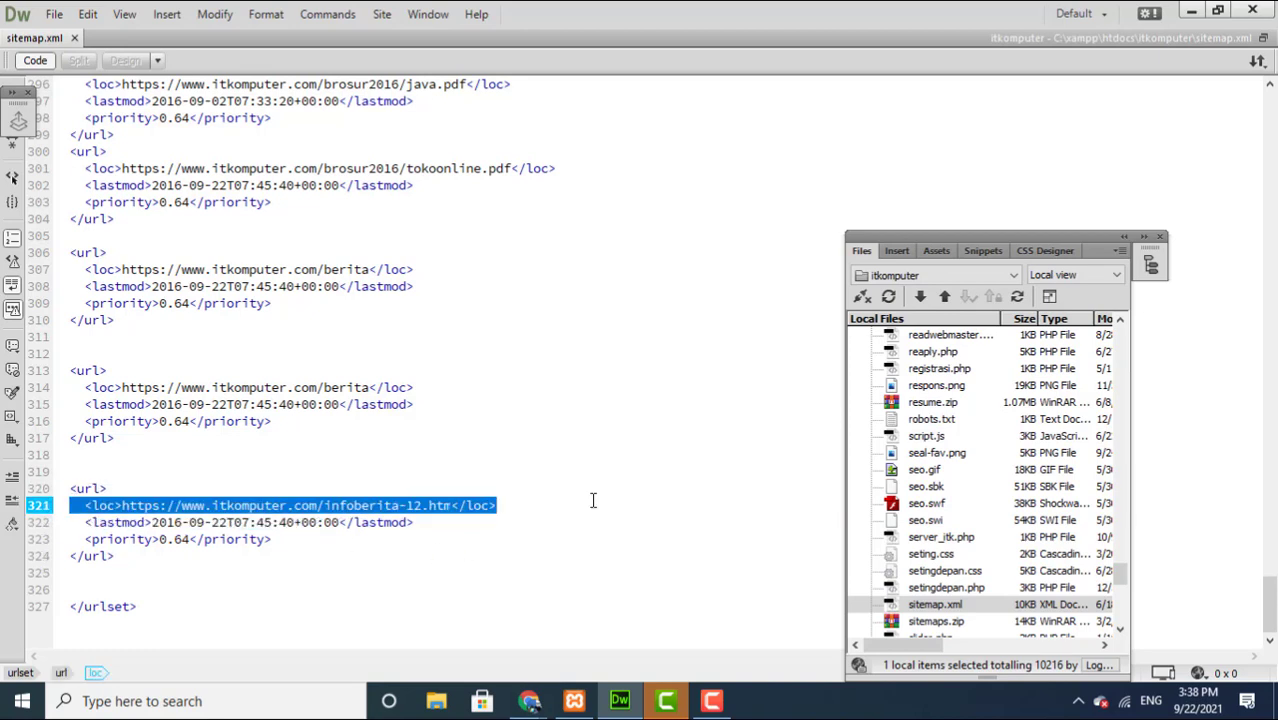
drag(250, 557, 204, 565)
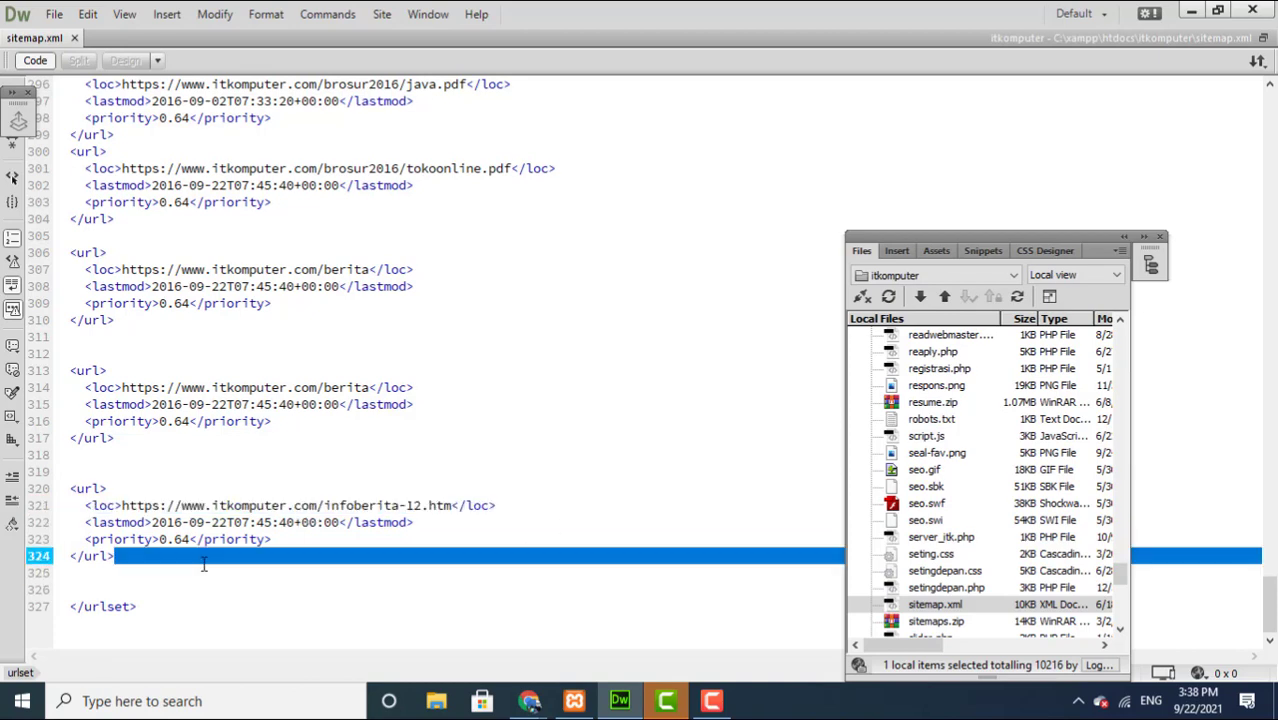
drag(38, 467, 106, 588)
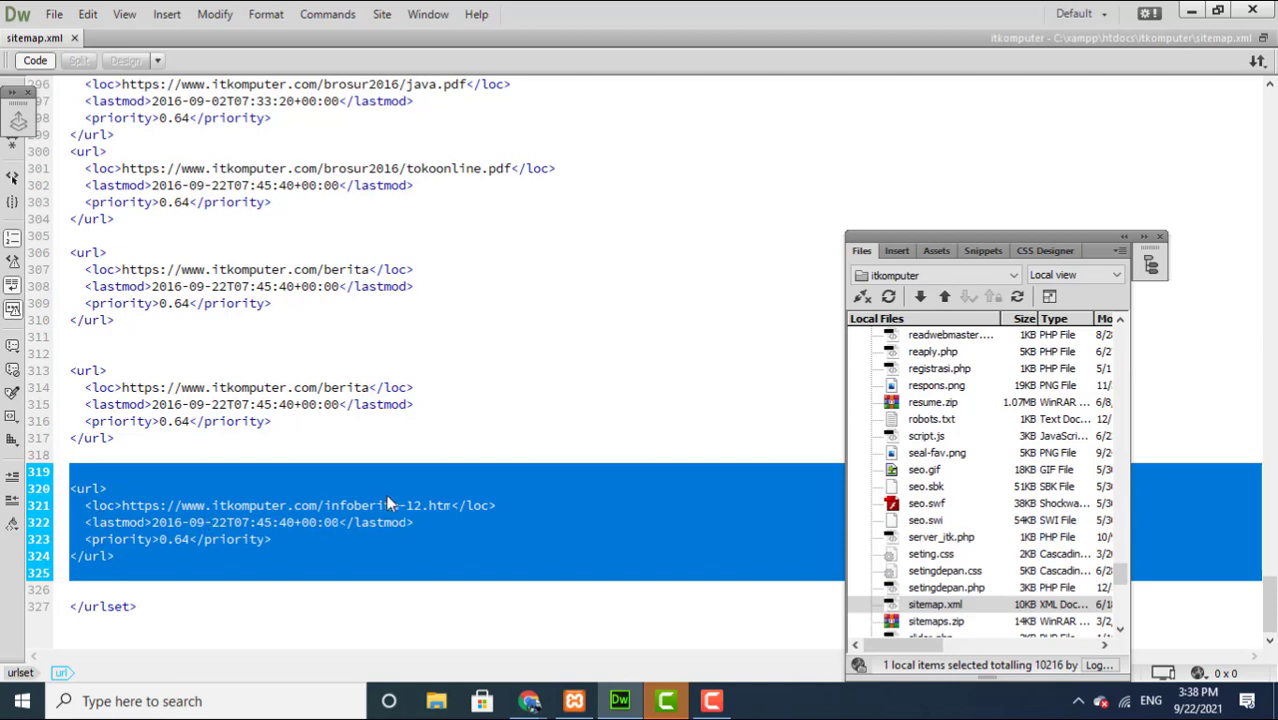
click(267, 508)
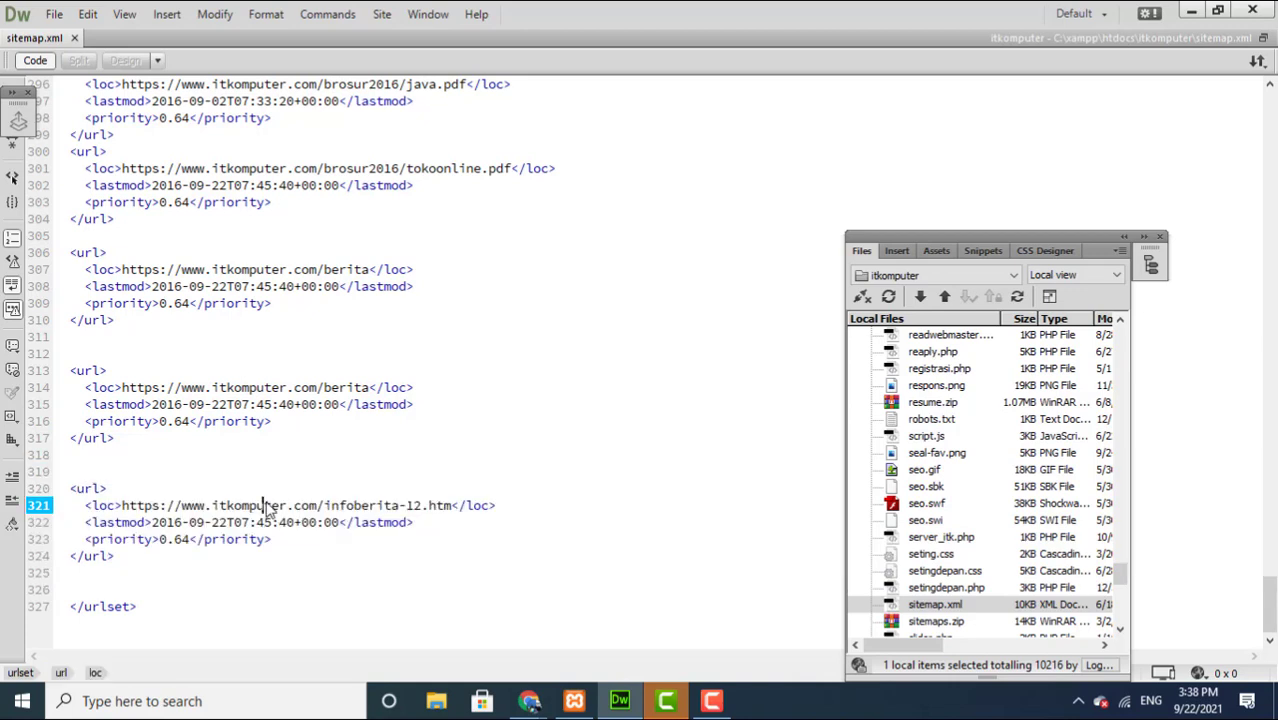
Step: Review that entry's loc, lastmod and priority lines, then return to the top and open Windows search
drag(118, 505, 254, 496)
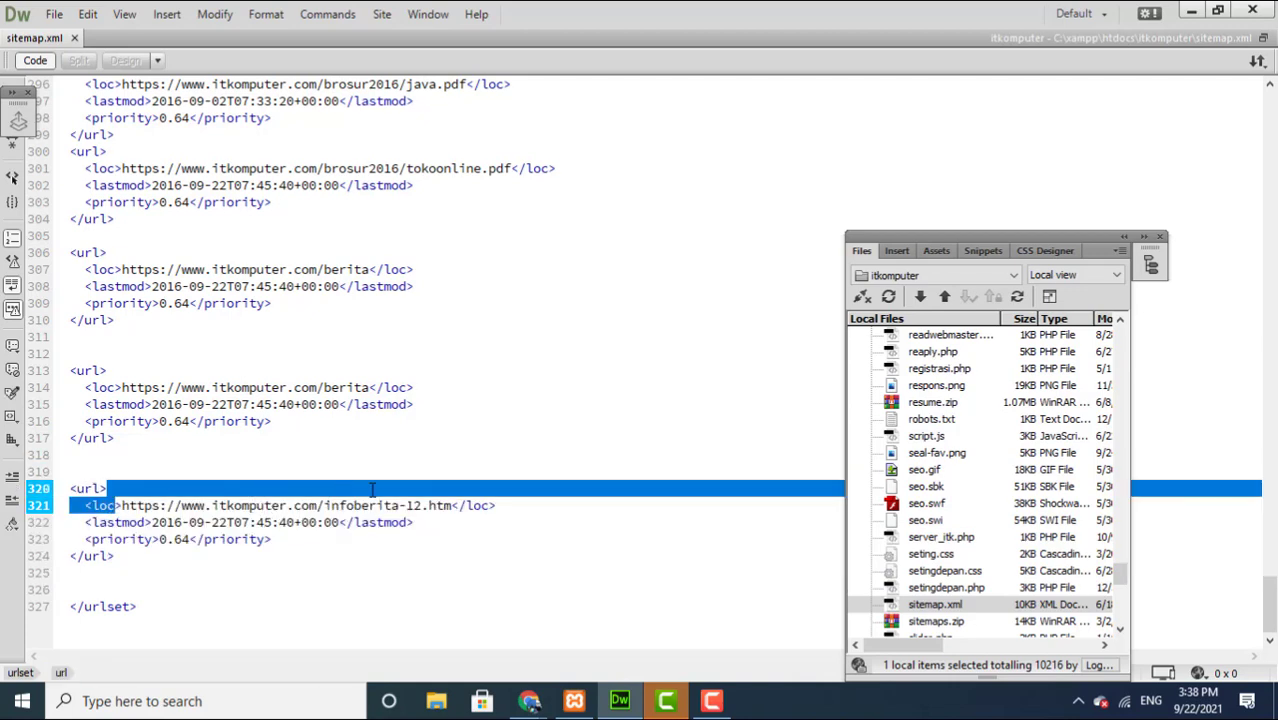
drag(376, 492, 285, 538)
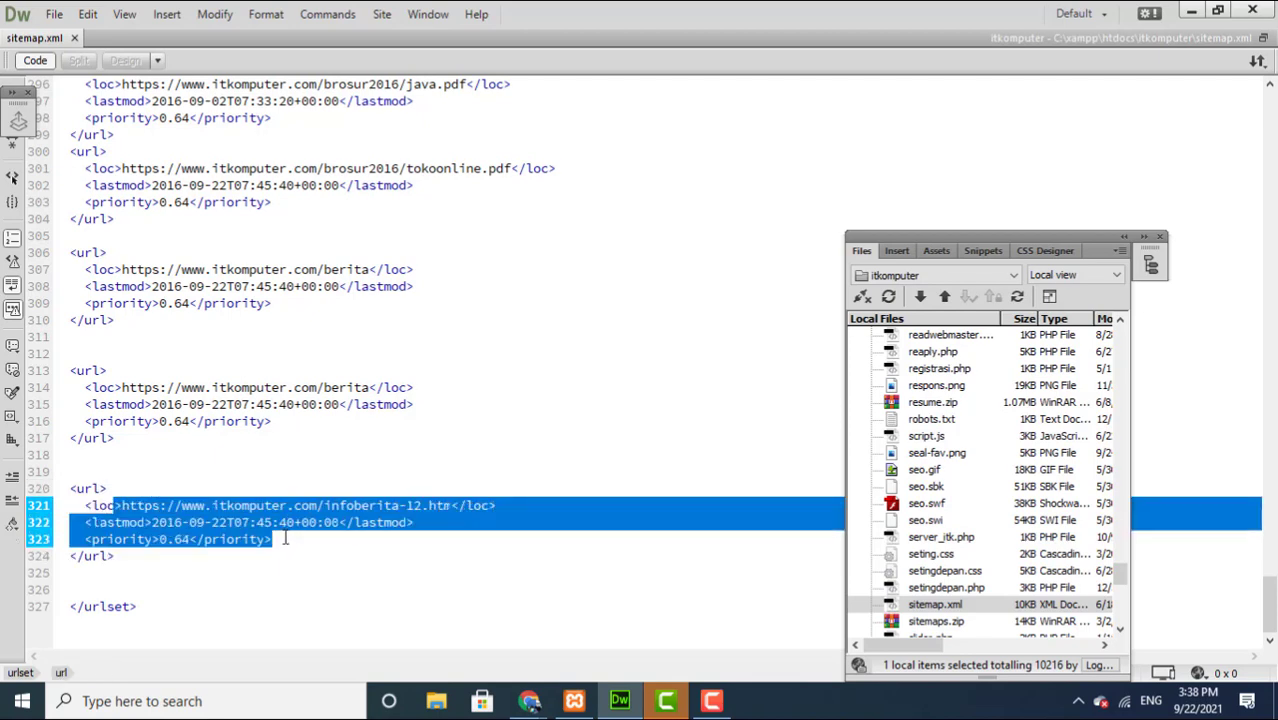
click(285, 538)
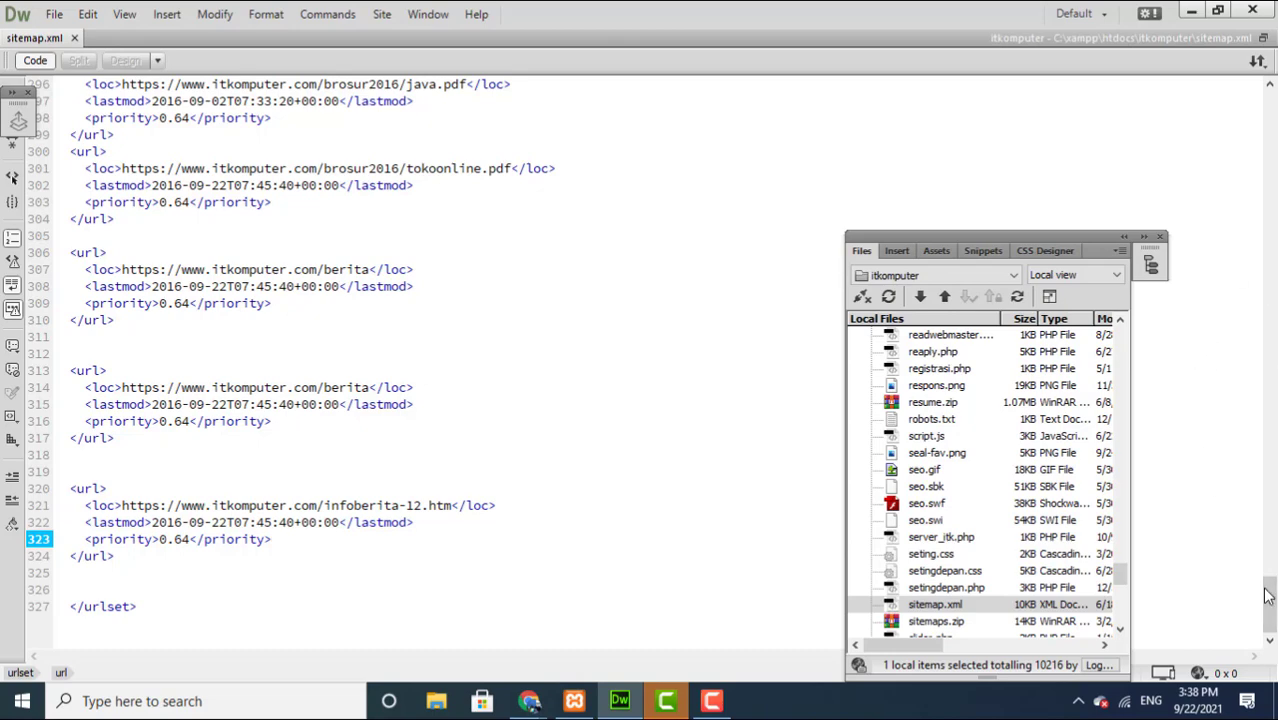
drag(1268, 596, 1272, 112)
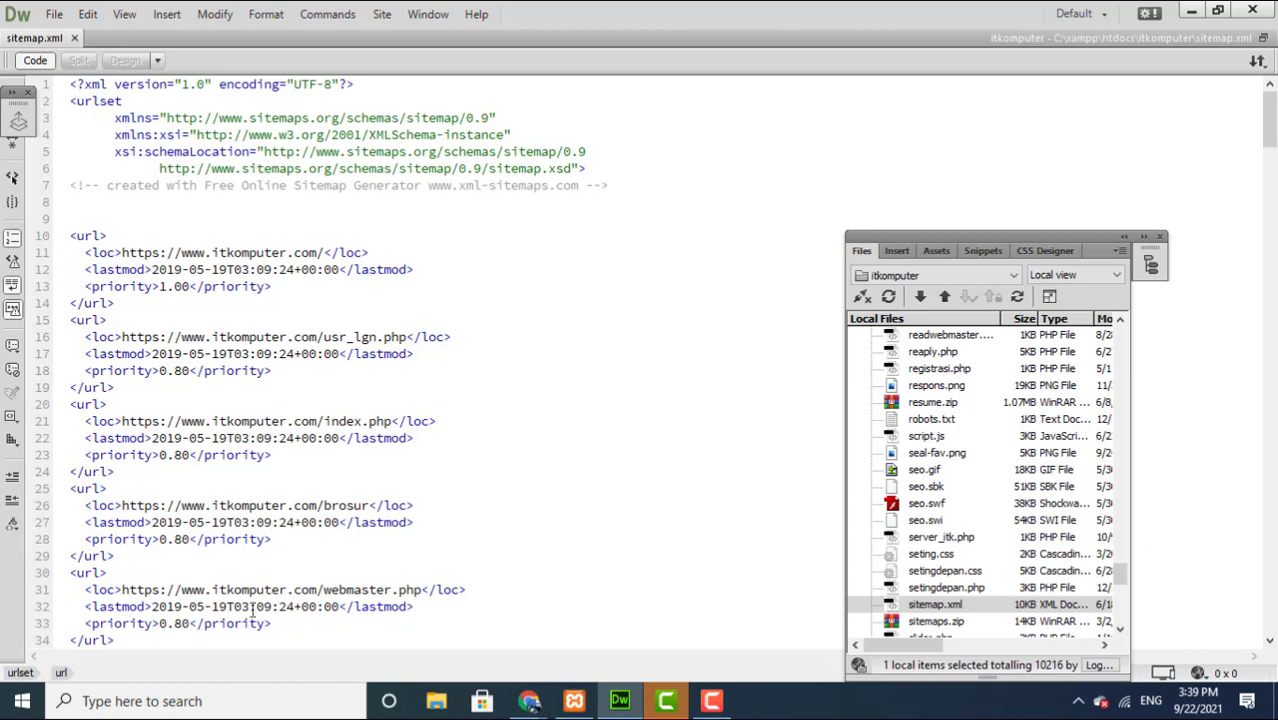
click(183, 702)
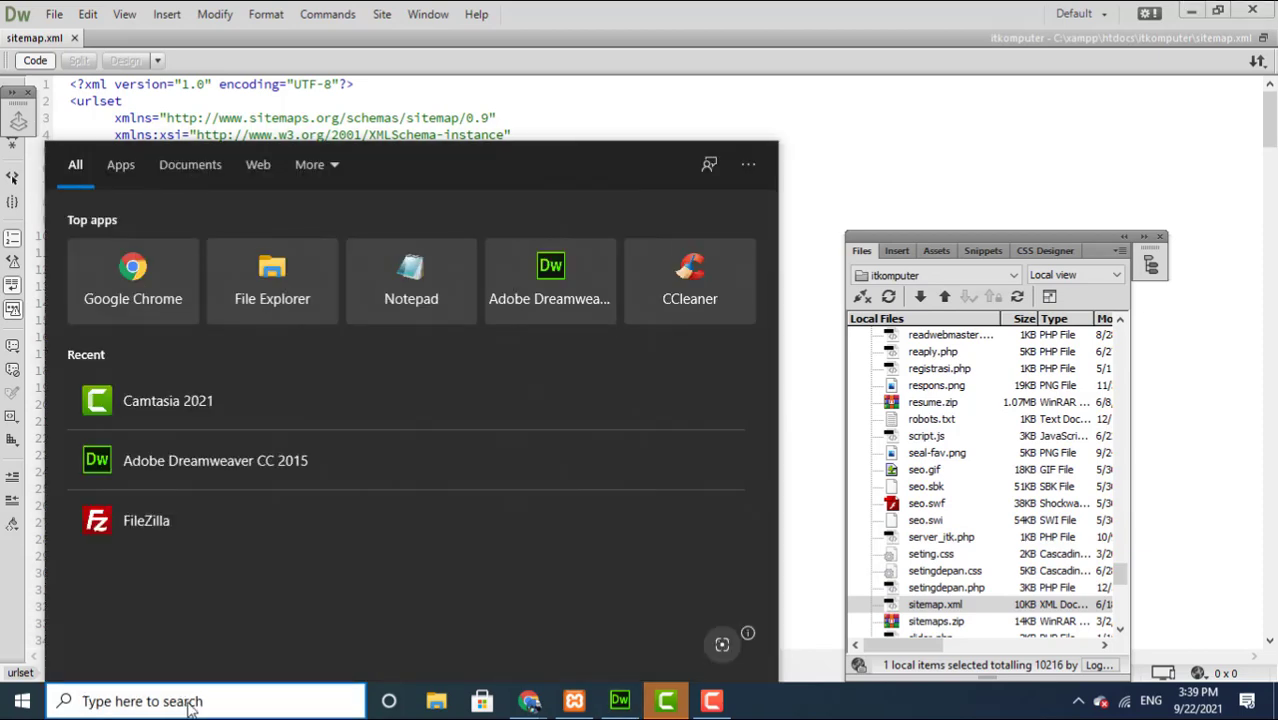
Step: Switch to the Chrome window and go to google.com
click(890, 135)
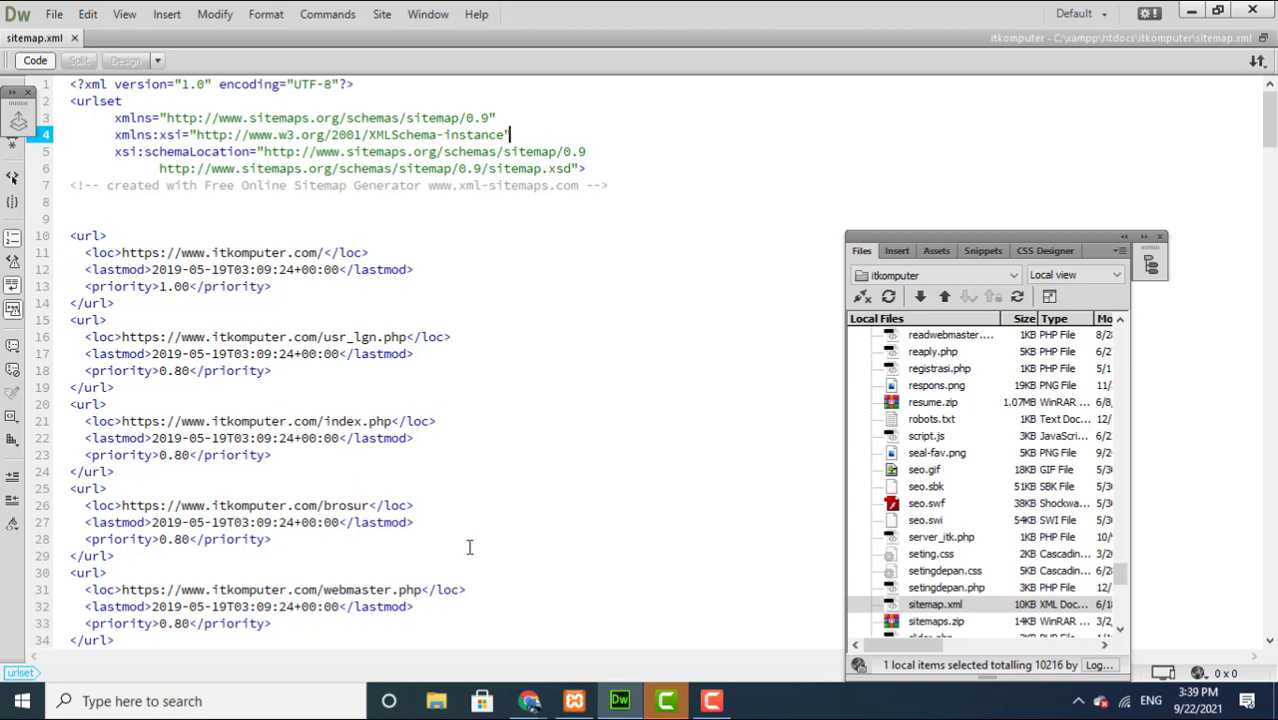
mouse_move(530, 705)
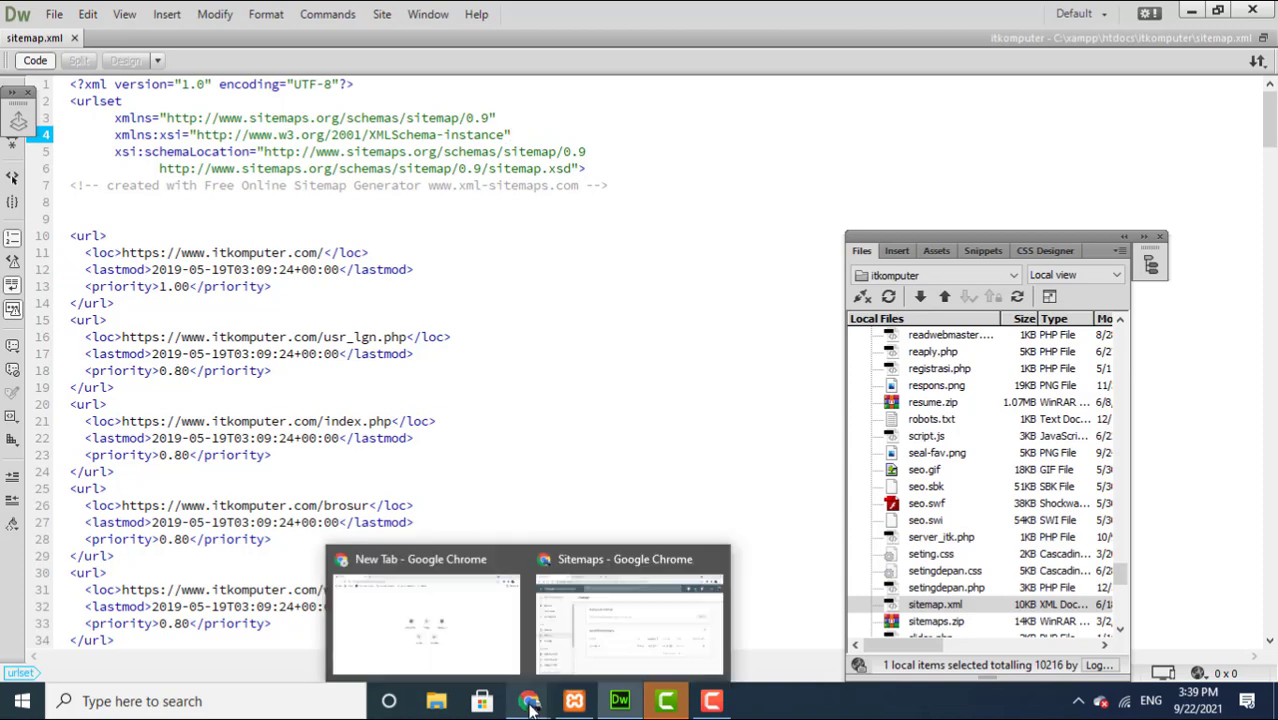
click(479, 646)
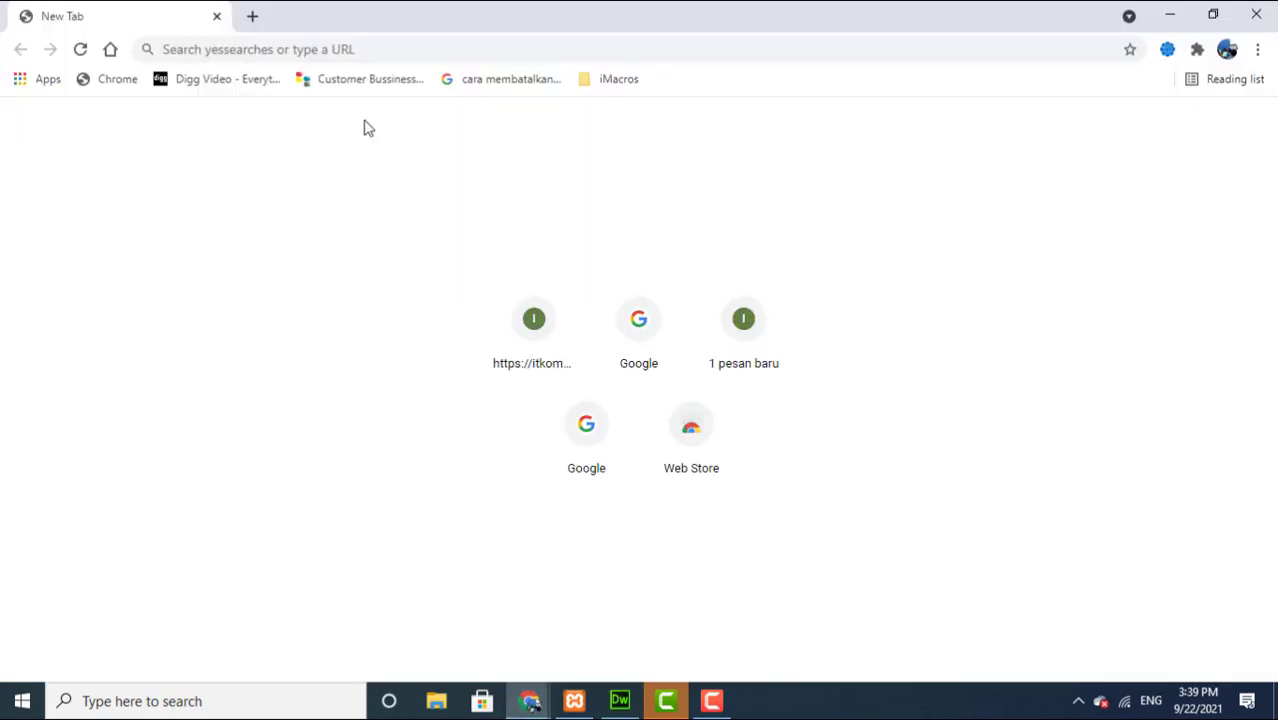
click(386, 48)
text(g)
key(Return)
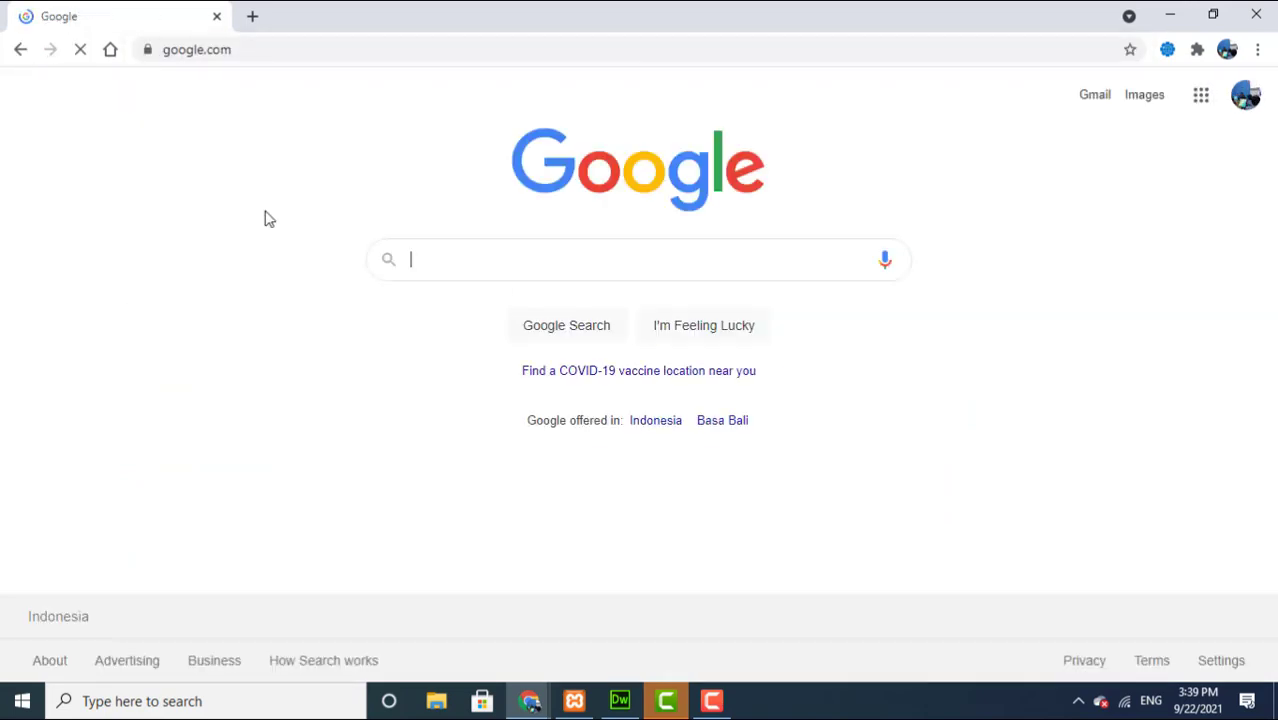
Step: Search Google for 'sitemap generator'
click(423, 259)
text(SITE)
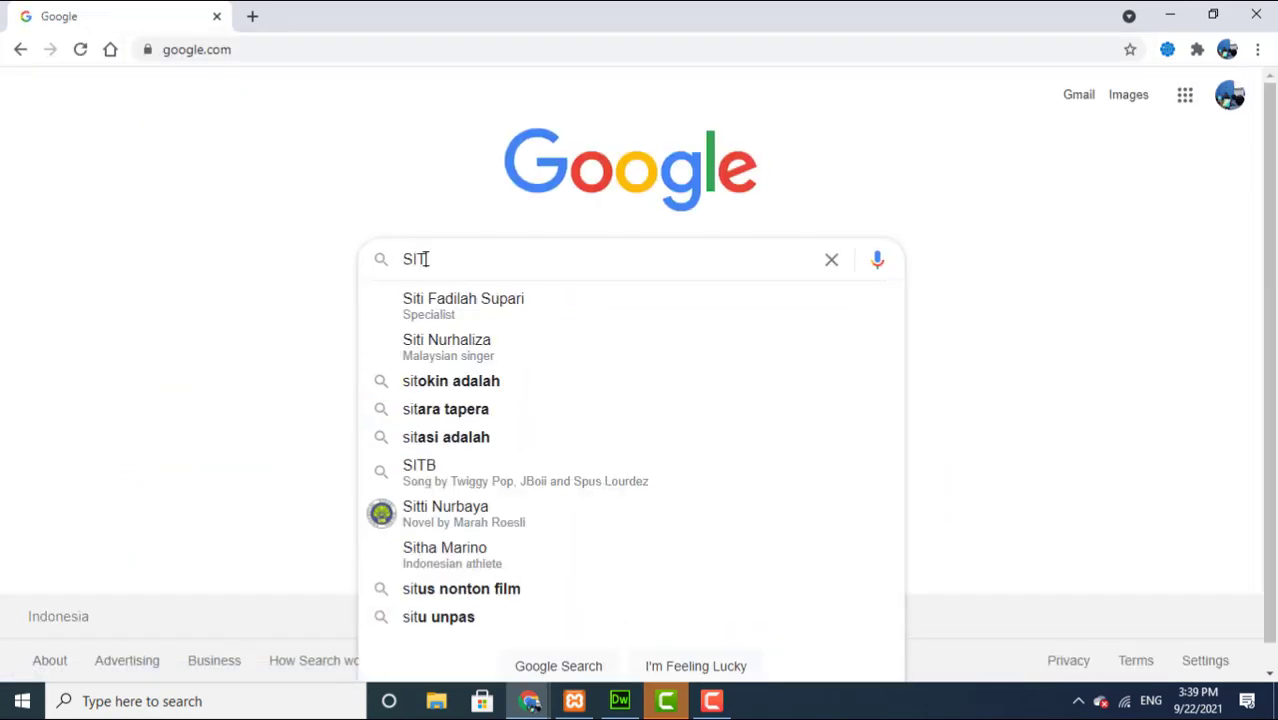
key(BackSpace)
key(BackSpace)
key(BackSpace)
key(BackSpace)
text(sitema)
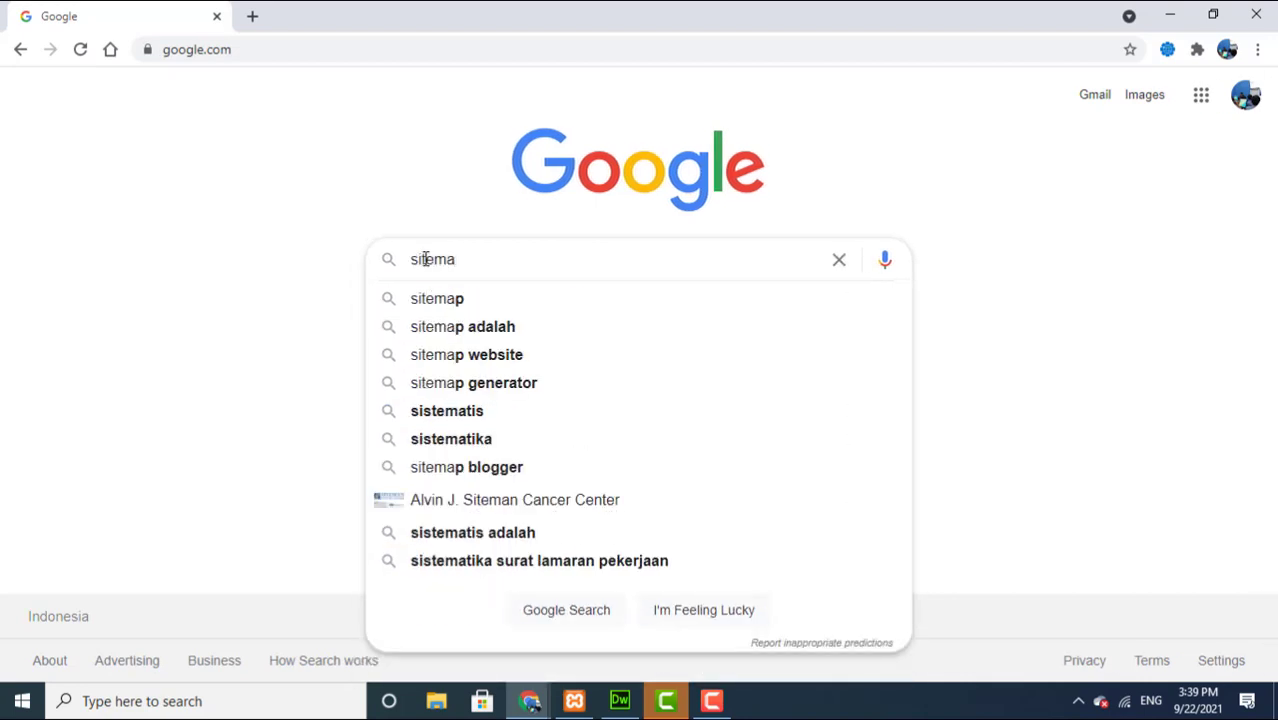
text(p generator)
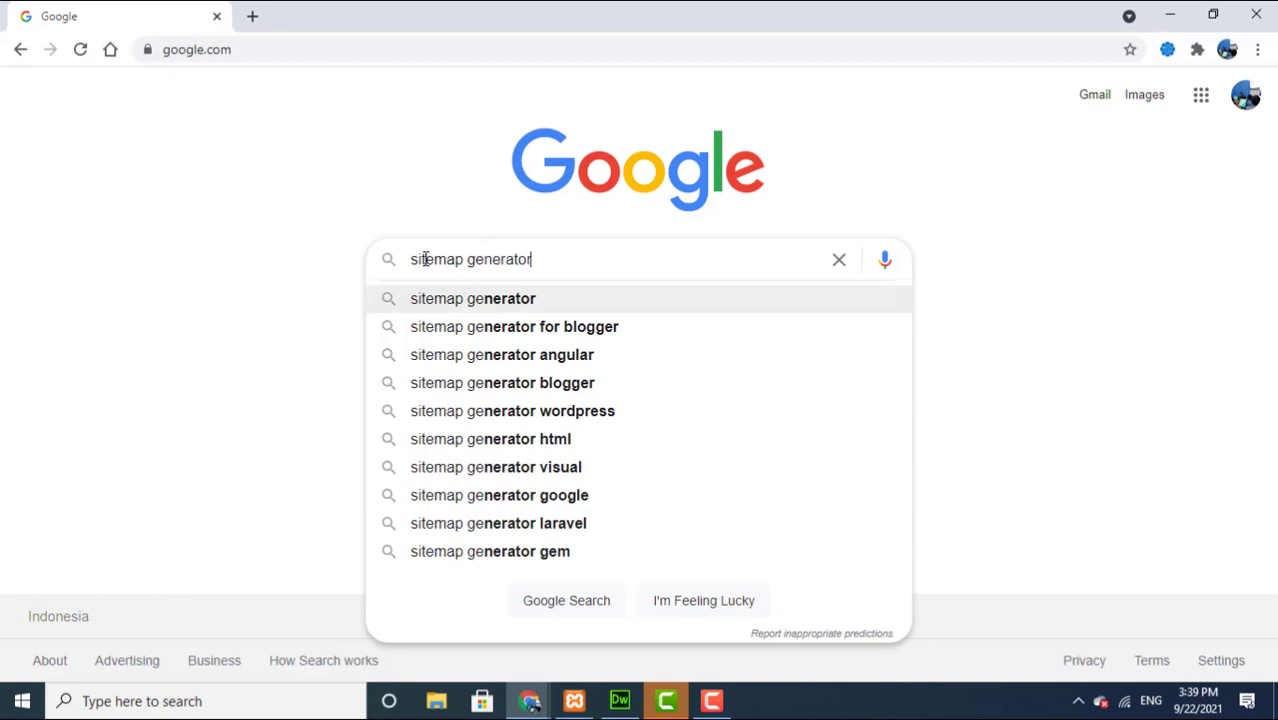
key(Return)
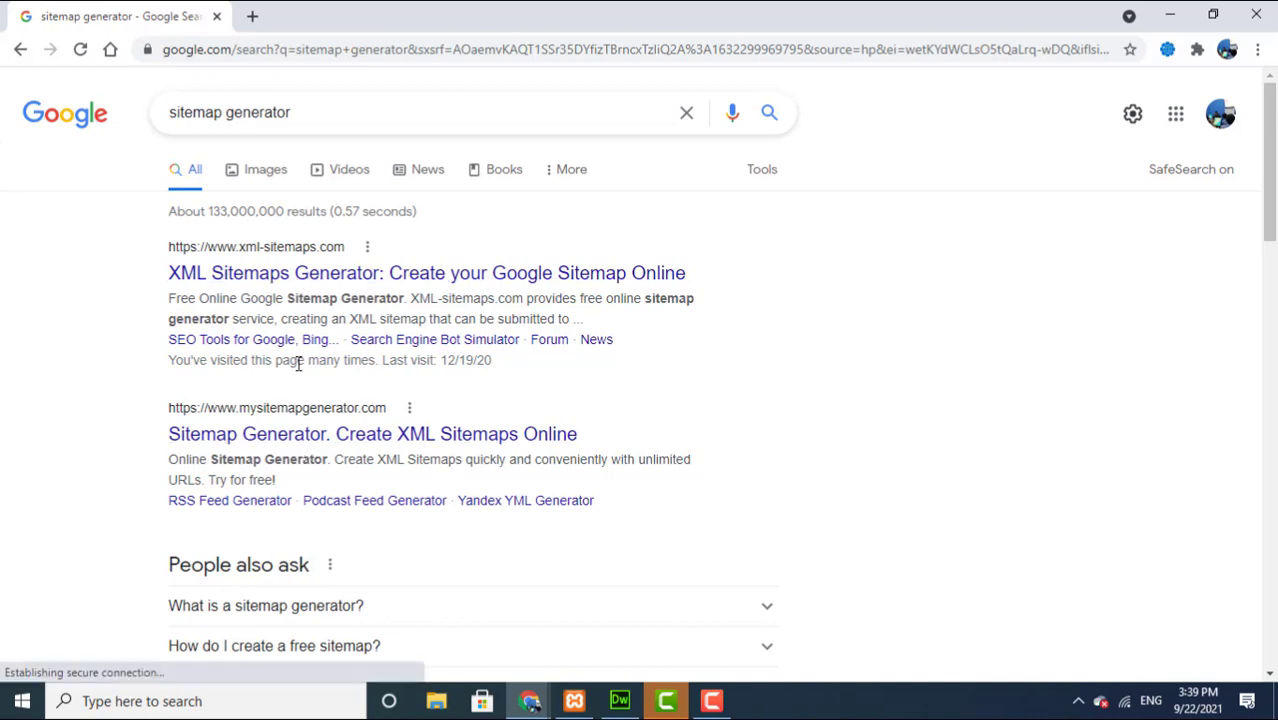
Step: Open the XML Sitemaps Generator result at xml-sitemaps.com
click(308, 440)
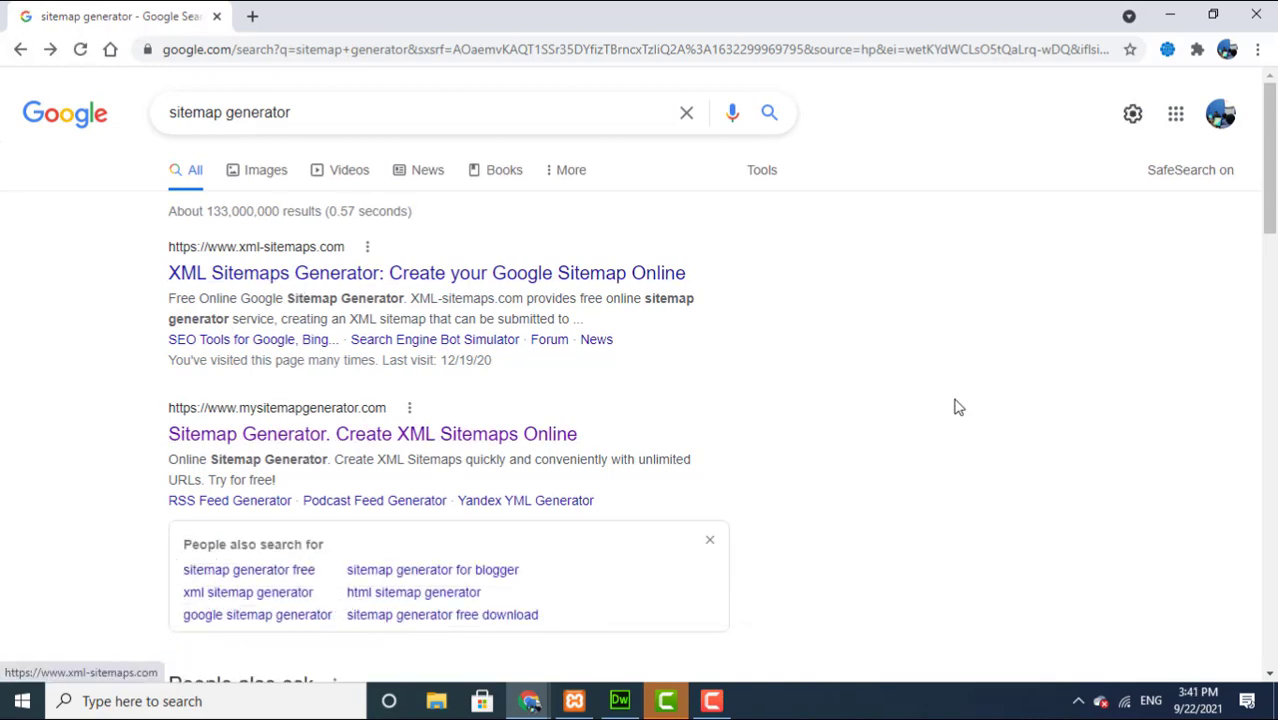
scroll(956, 405, down, 2)
drag(1270, 270, 1268, 200)
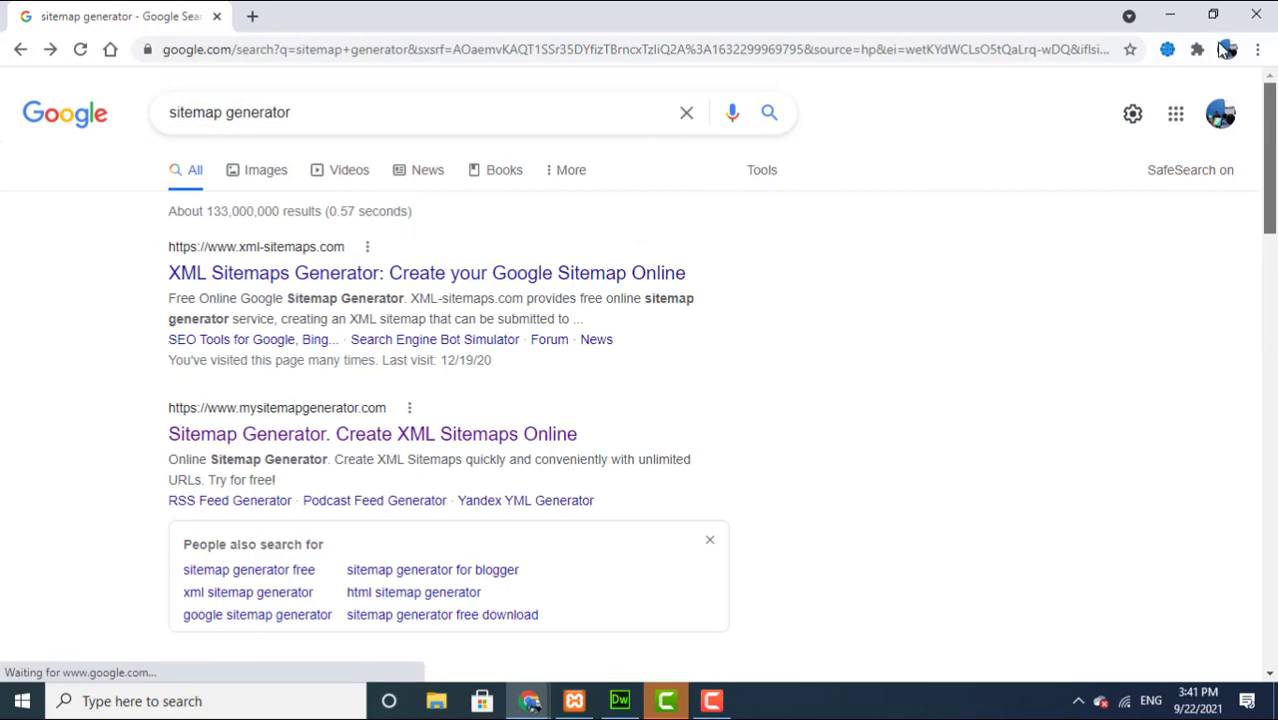
click(400, 280)
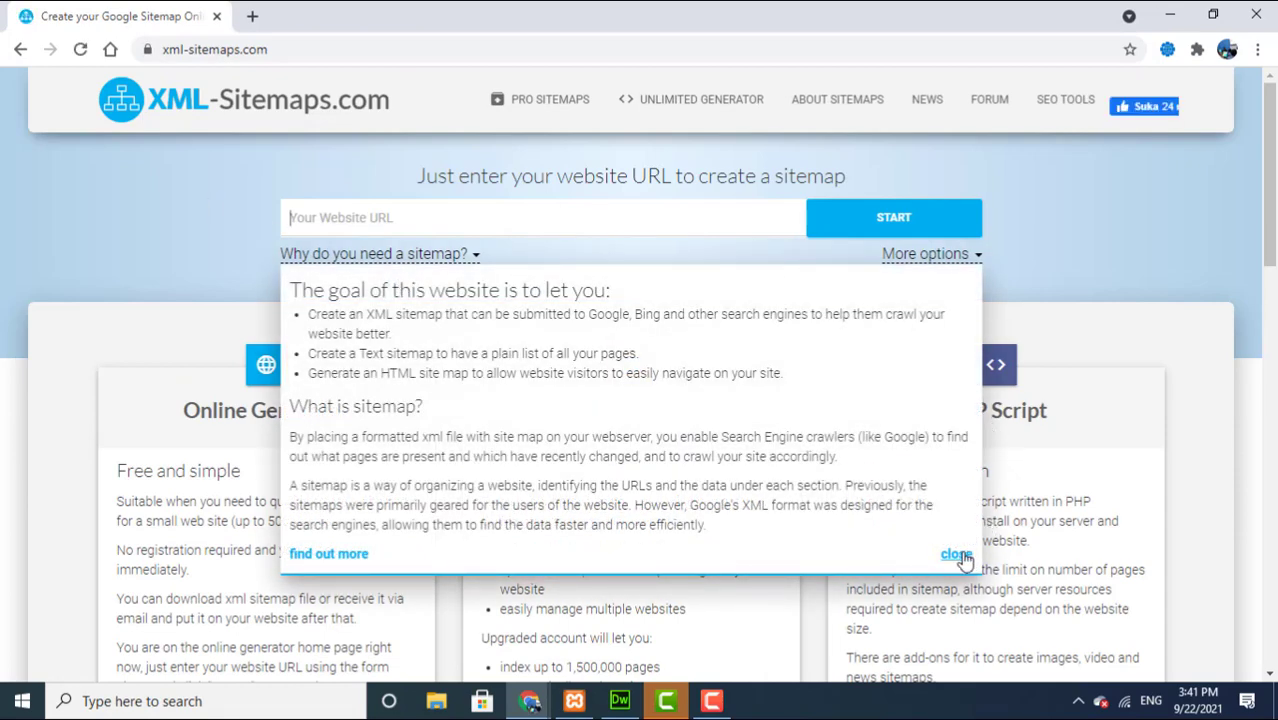
click(958, 558)
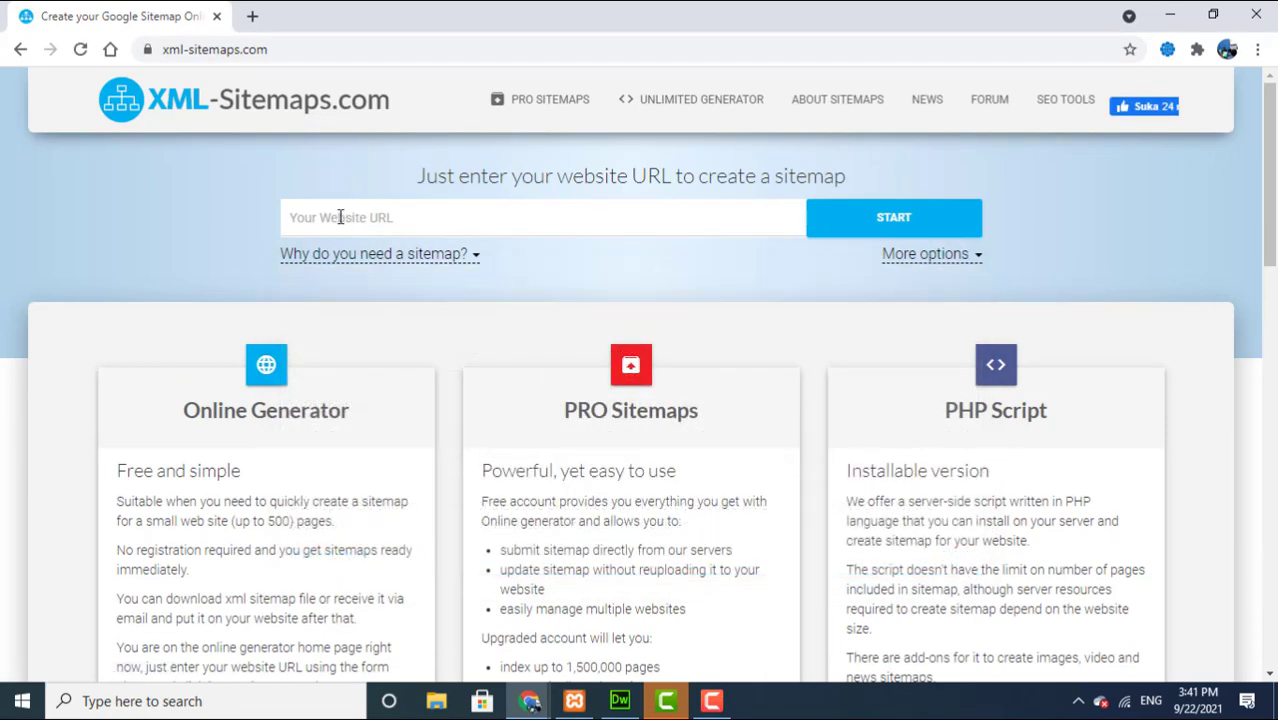
click(340, 217)
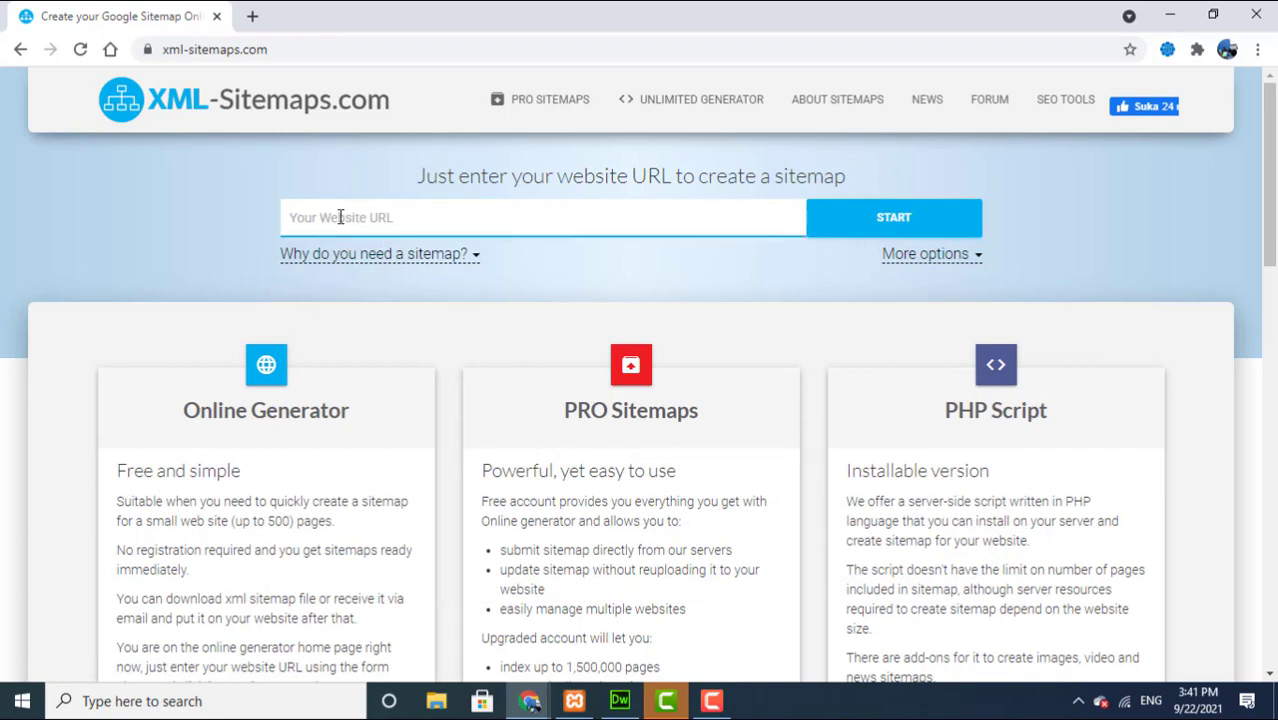
text(https://itkomputer.com)
click(863, 220)
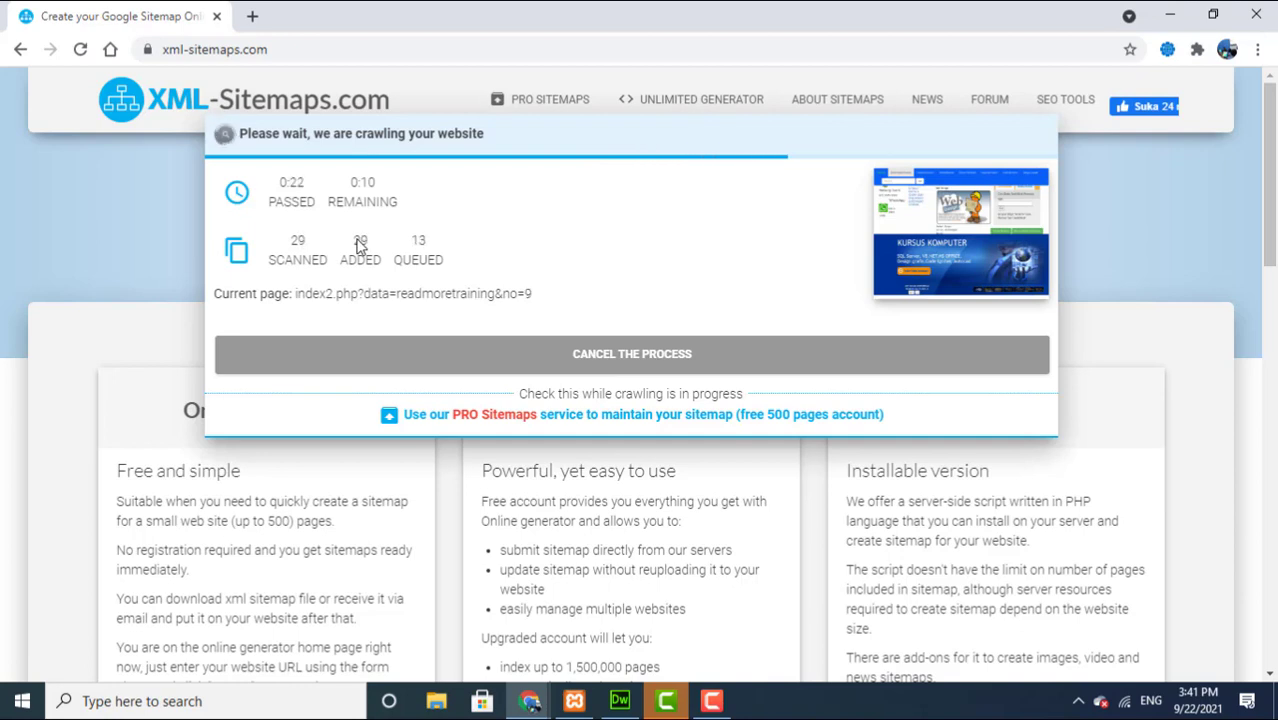
click(620, 701)
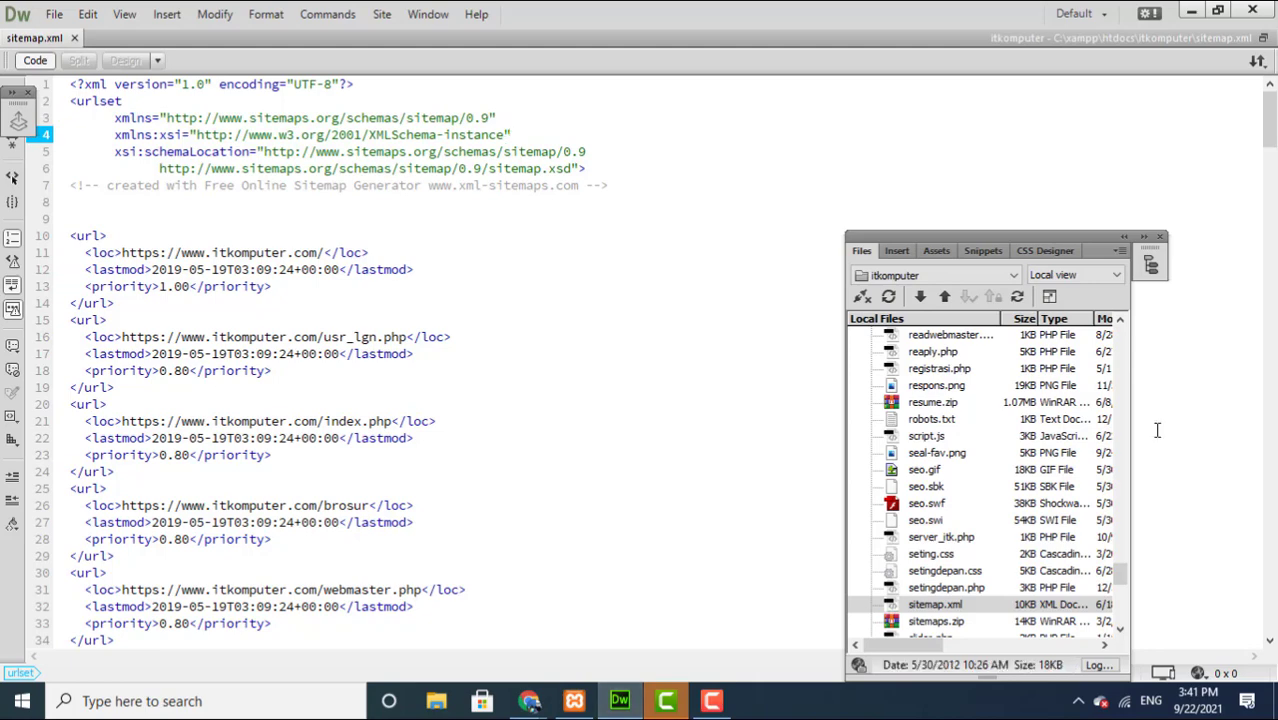
Step: Recheck the last url entry at the end of sitemap.xml, then minimize Dreamweaver
drag(1268, 118, 1270, 604)
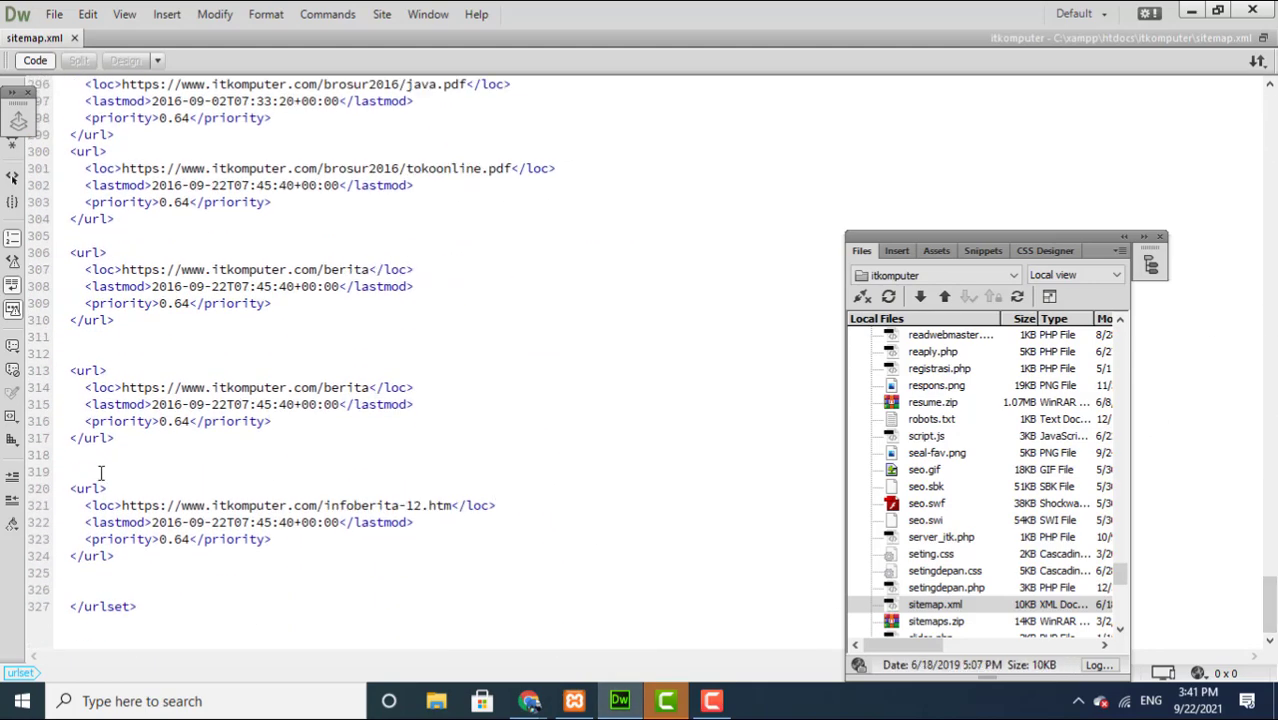
drag(96, 471, 122, 568)
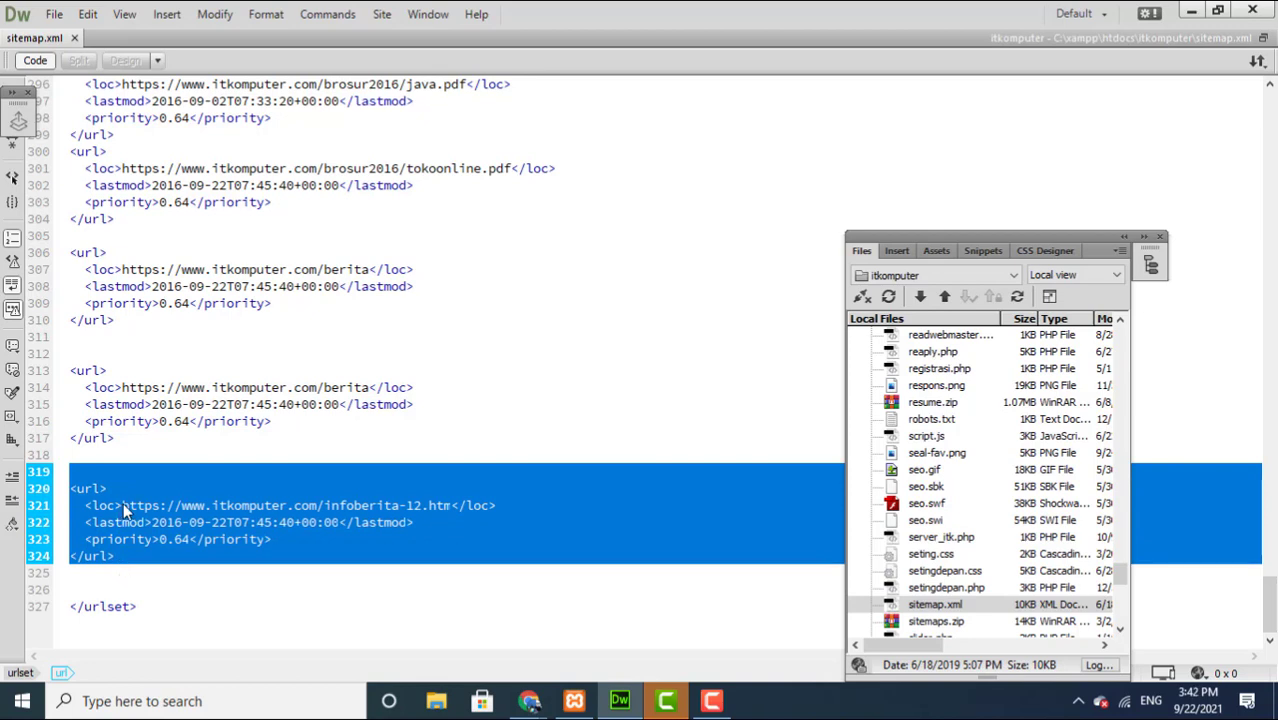
click(92, 587)
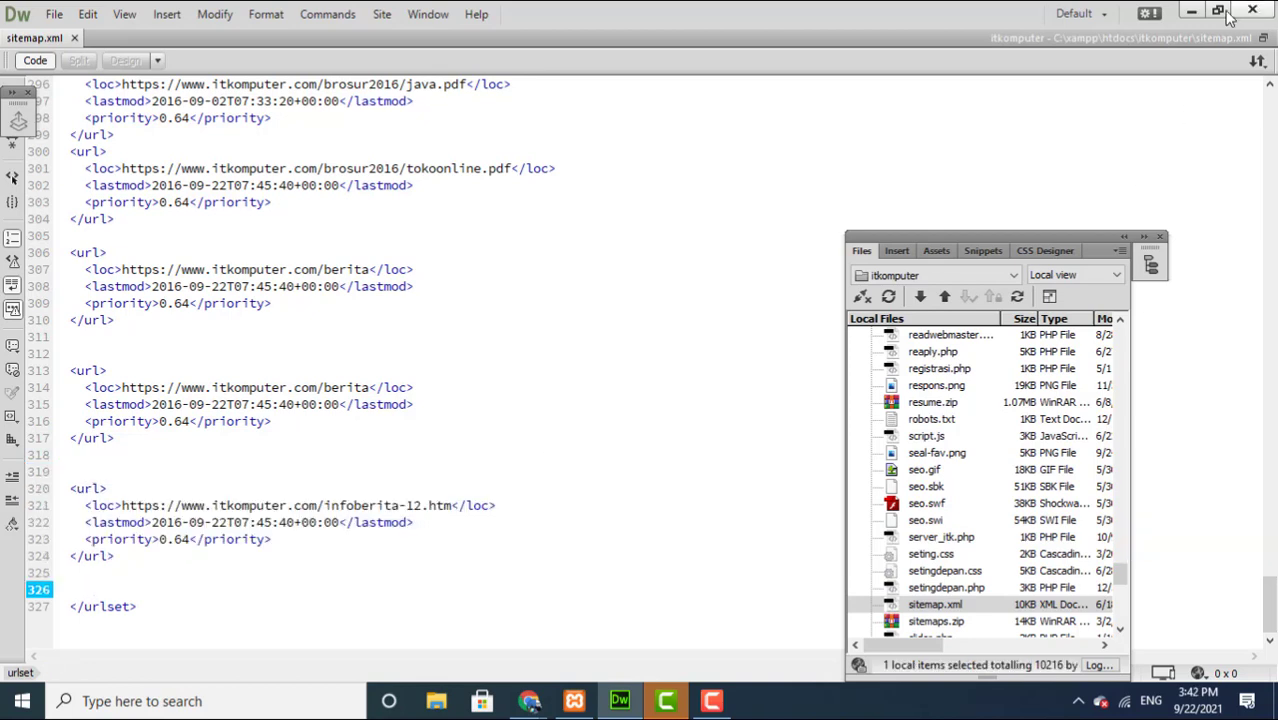
click(1191, 10)
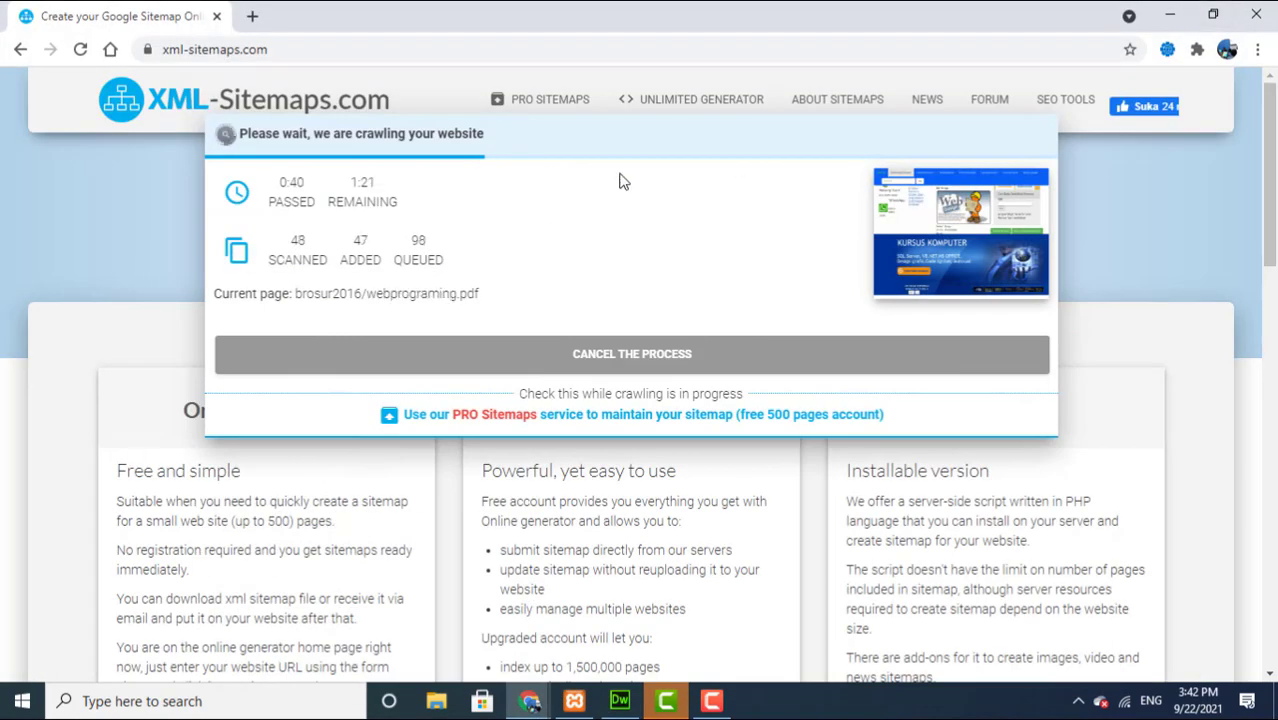
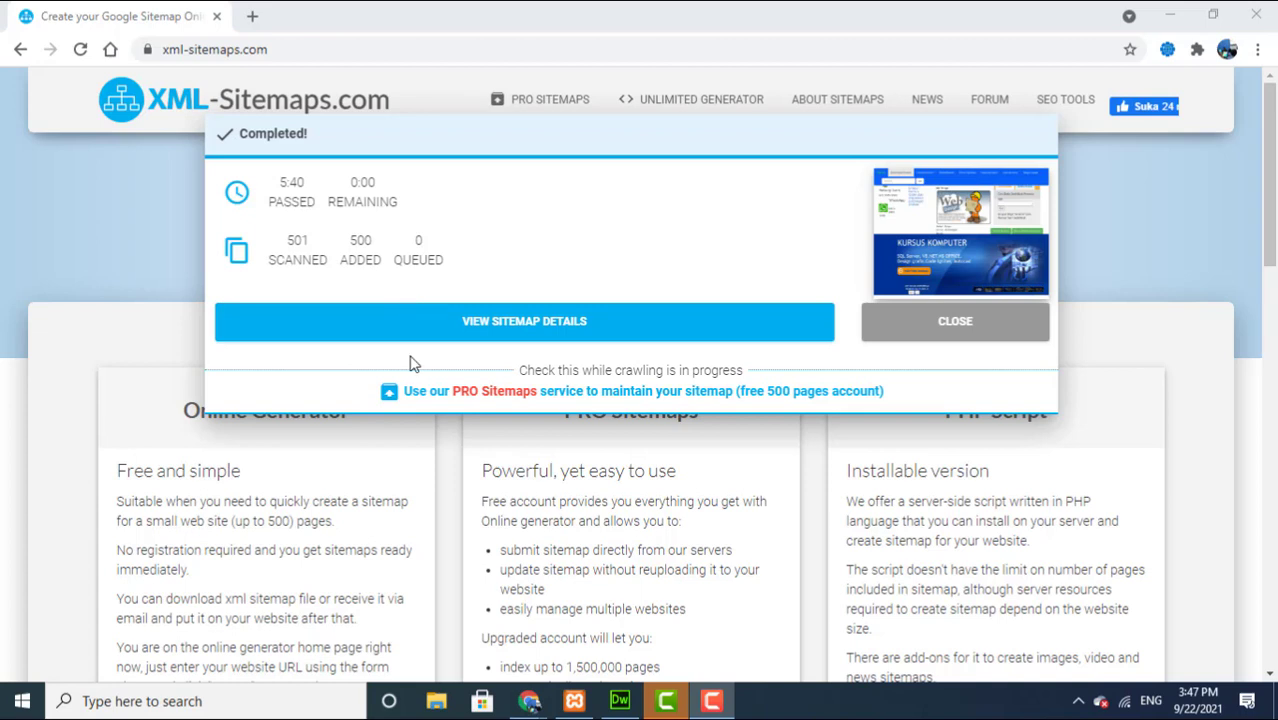
Step: Download the generated 500-page sitemap.xml for itkomputer.com and show it in the Downloads folder
click(583, 327)
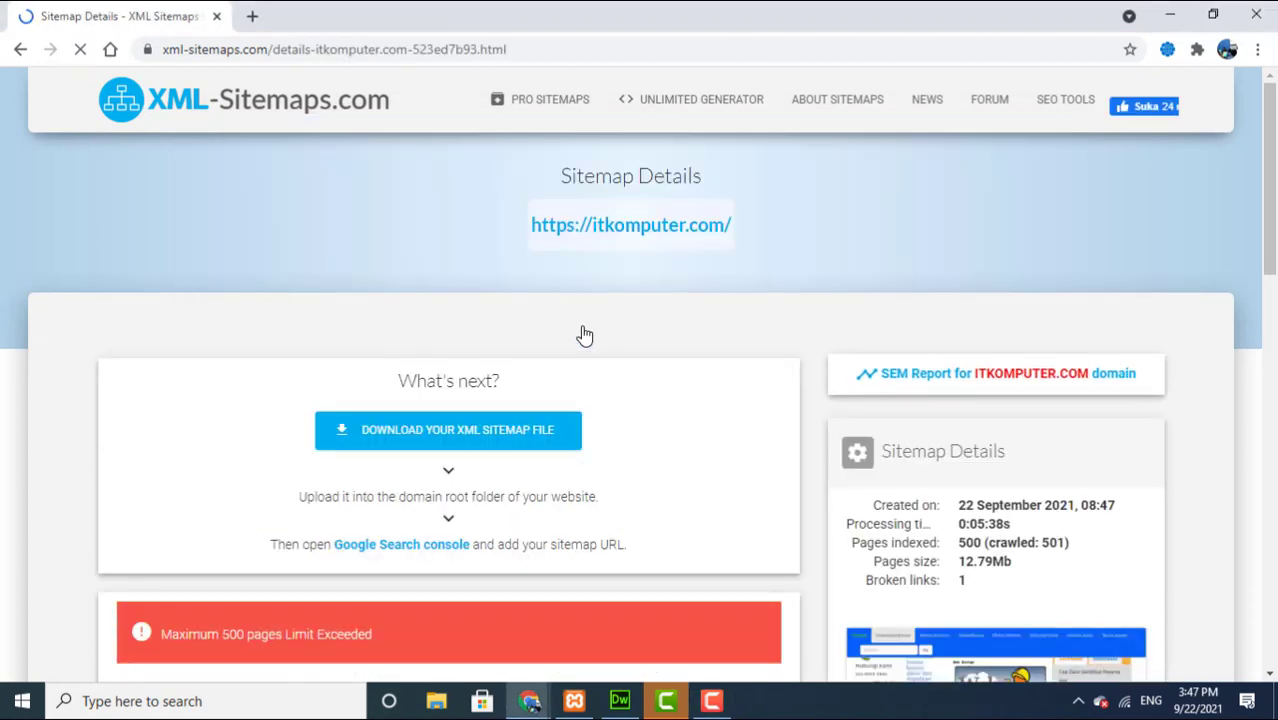
click(472, 440)
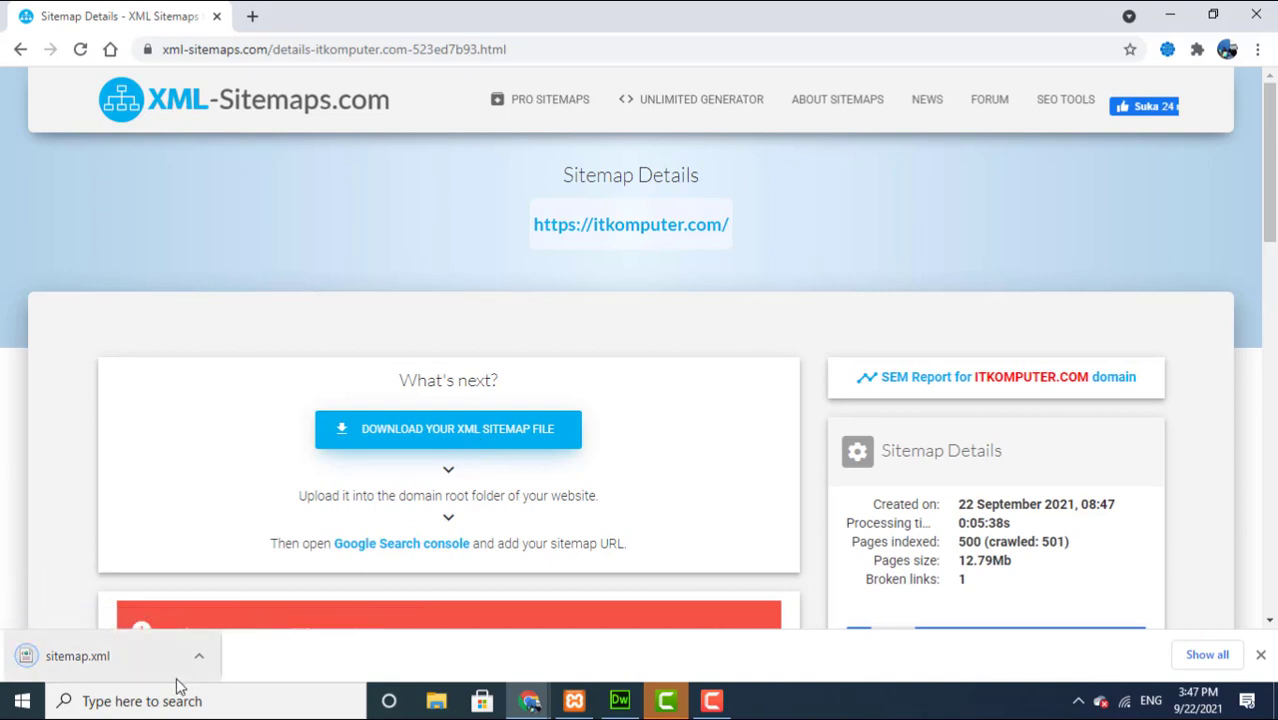
click(118, 708)
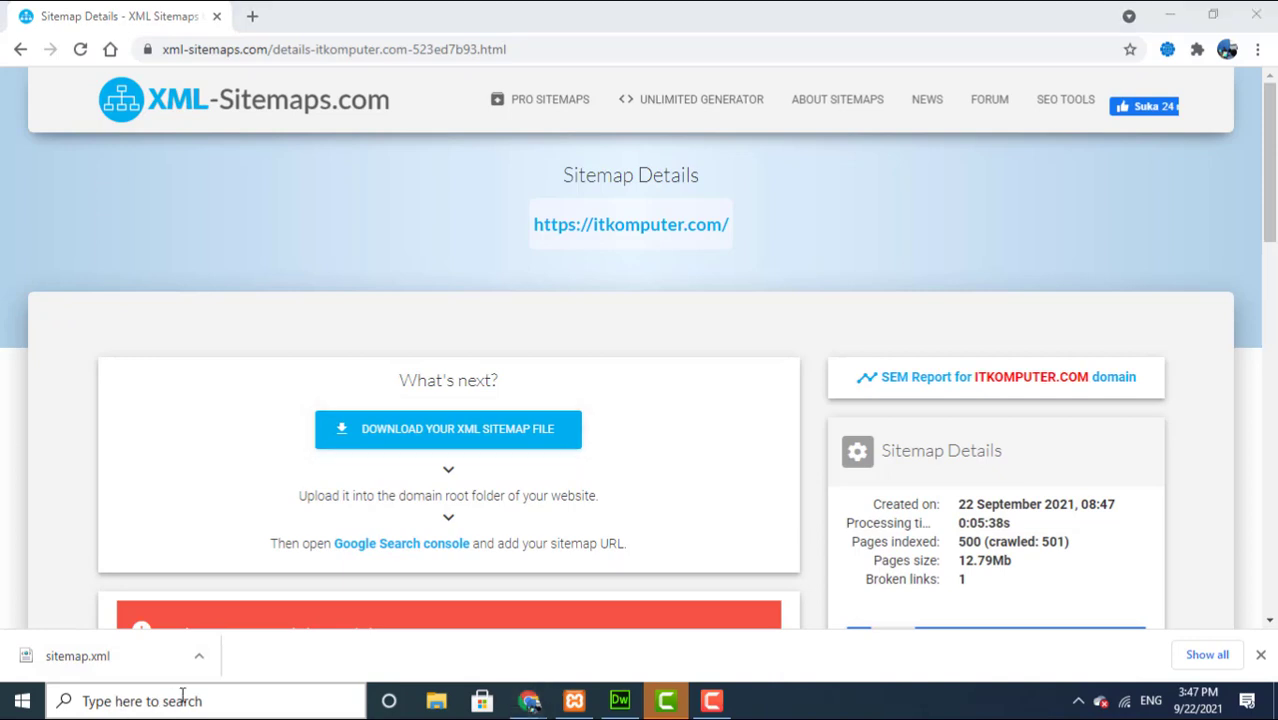
click(198, 666)
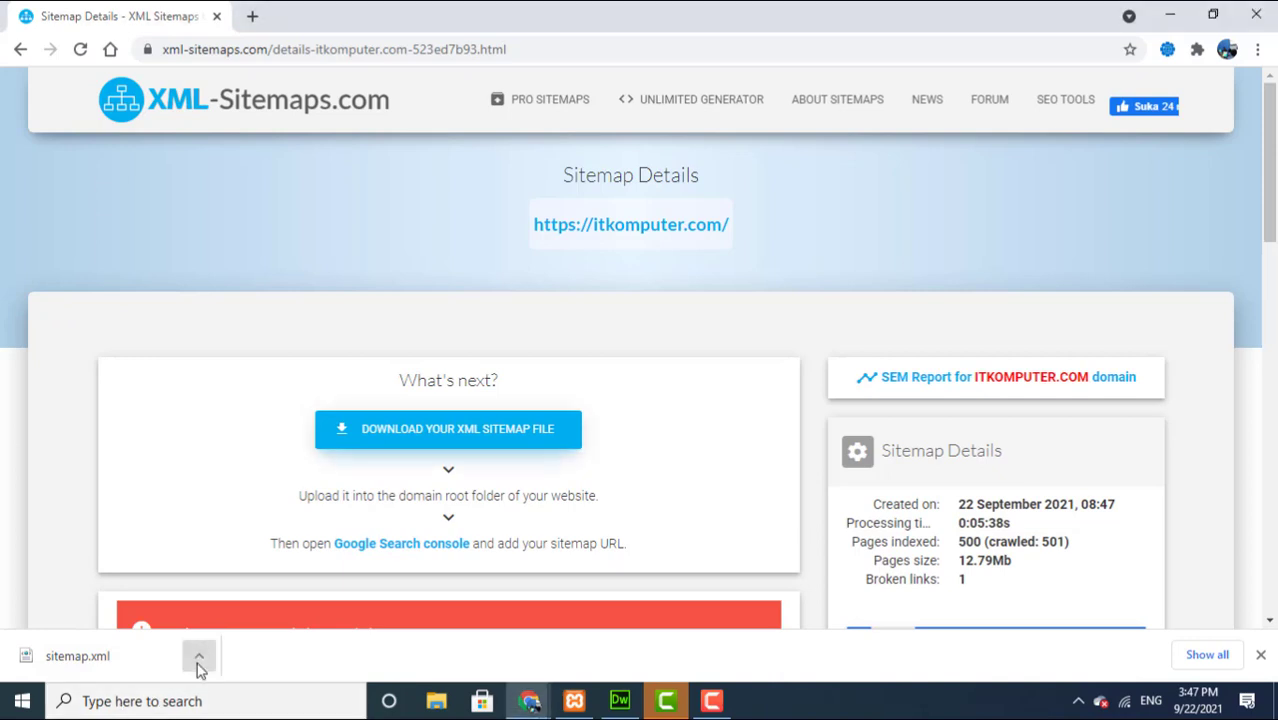
click(198, 666)
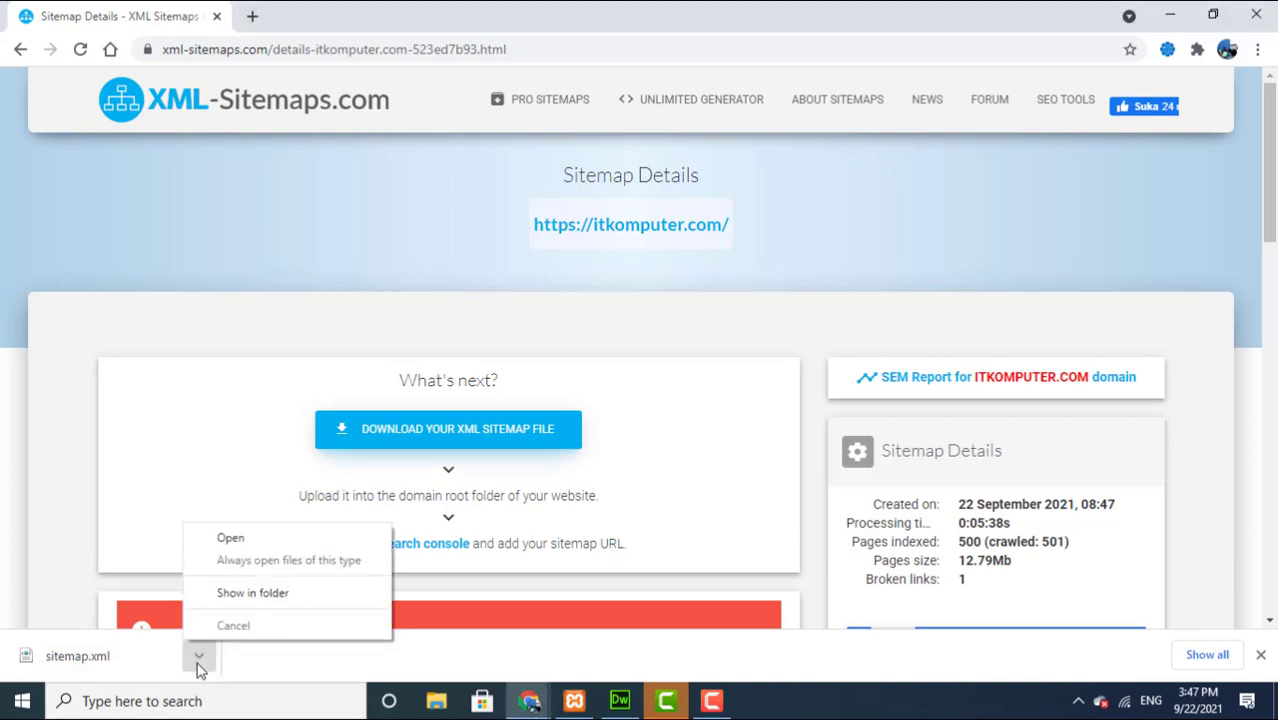
click(243, 597)
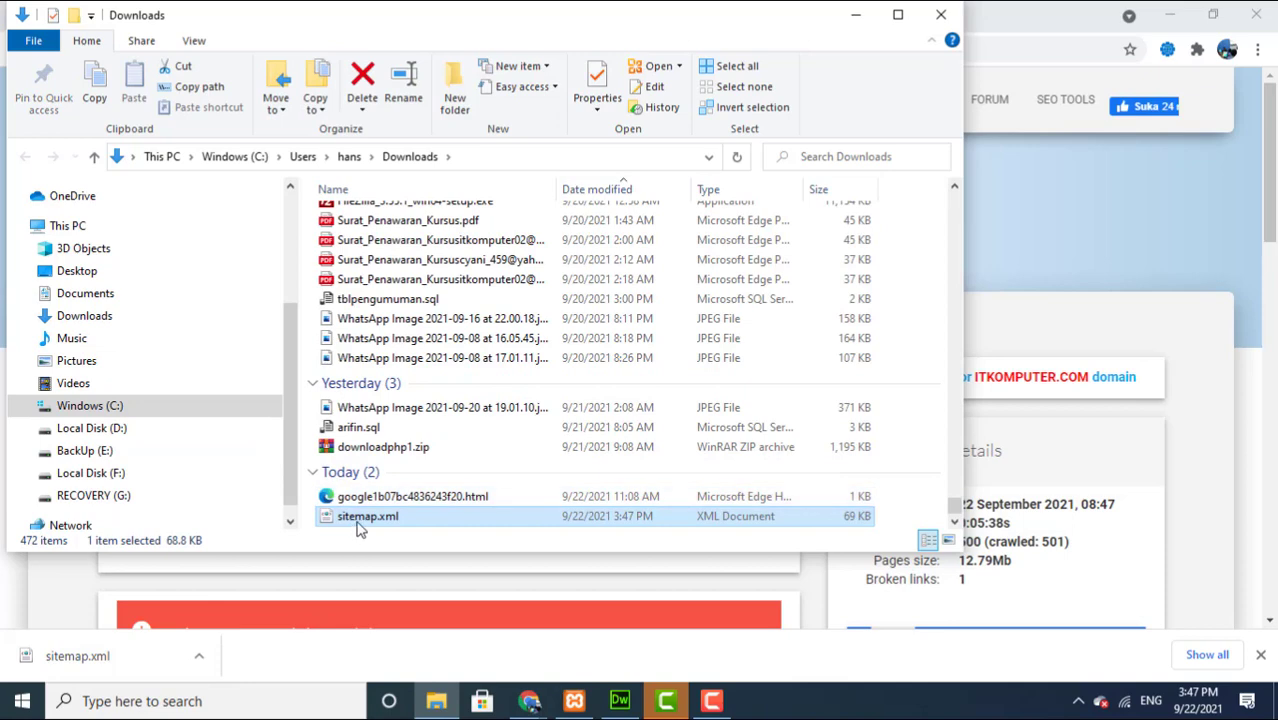
Step: Copy sitemap.xml from Downloads into C:\SYAFII and minimize File Explorer
right_click(360, 528)
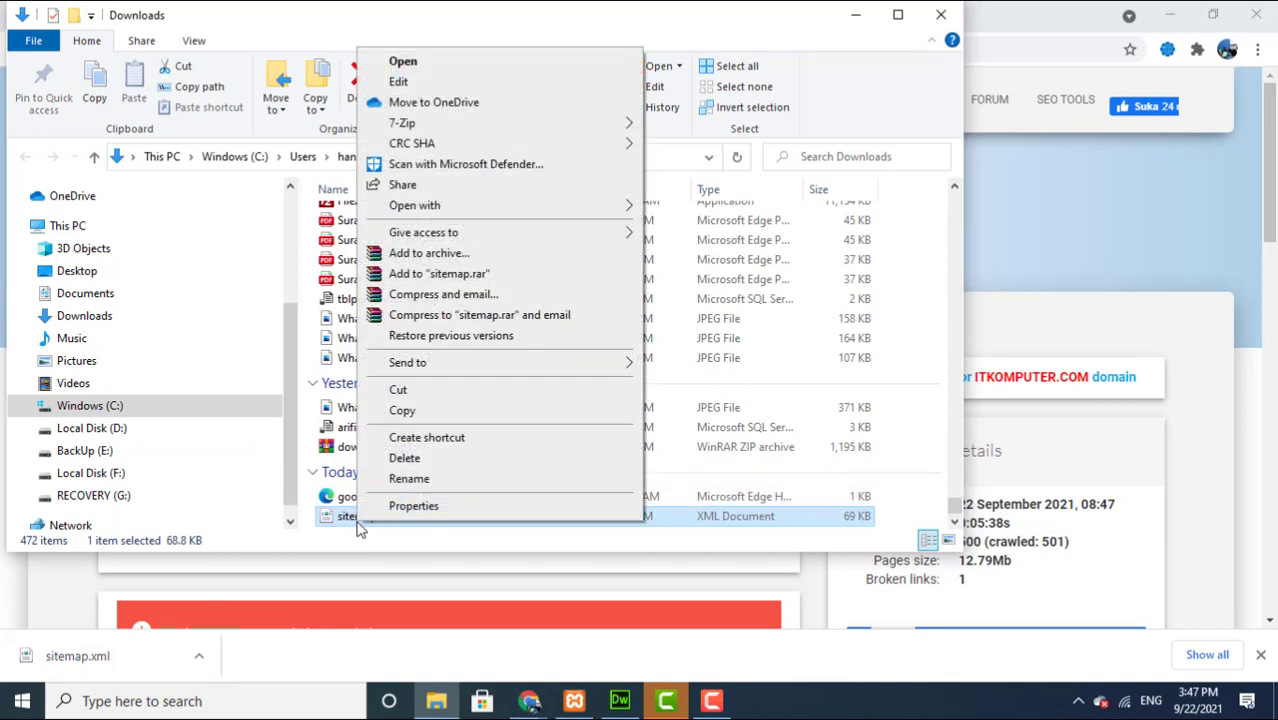
click(402, 410)
click(114, 409)
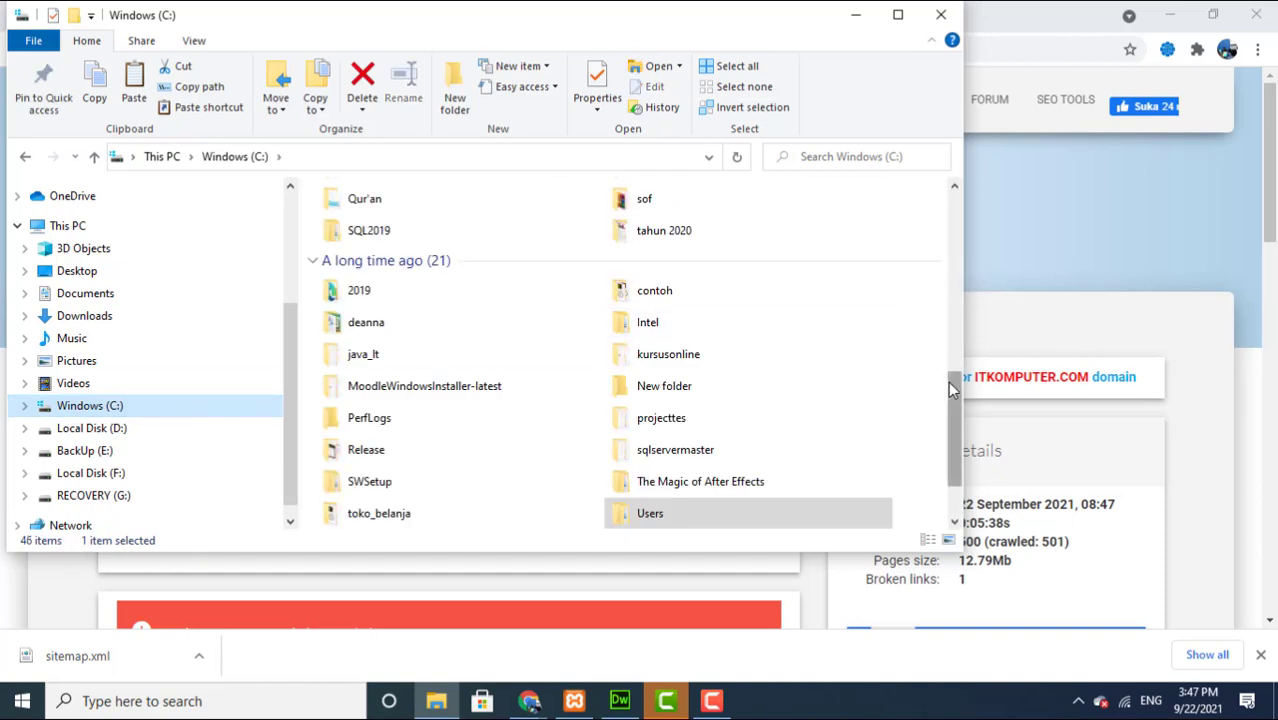
drag(950, 385, 104, 410)
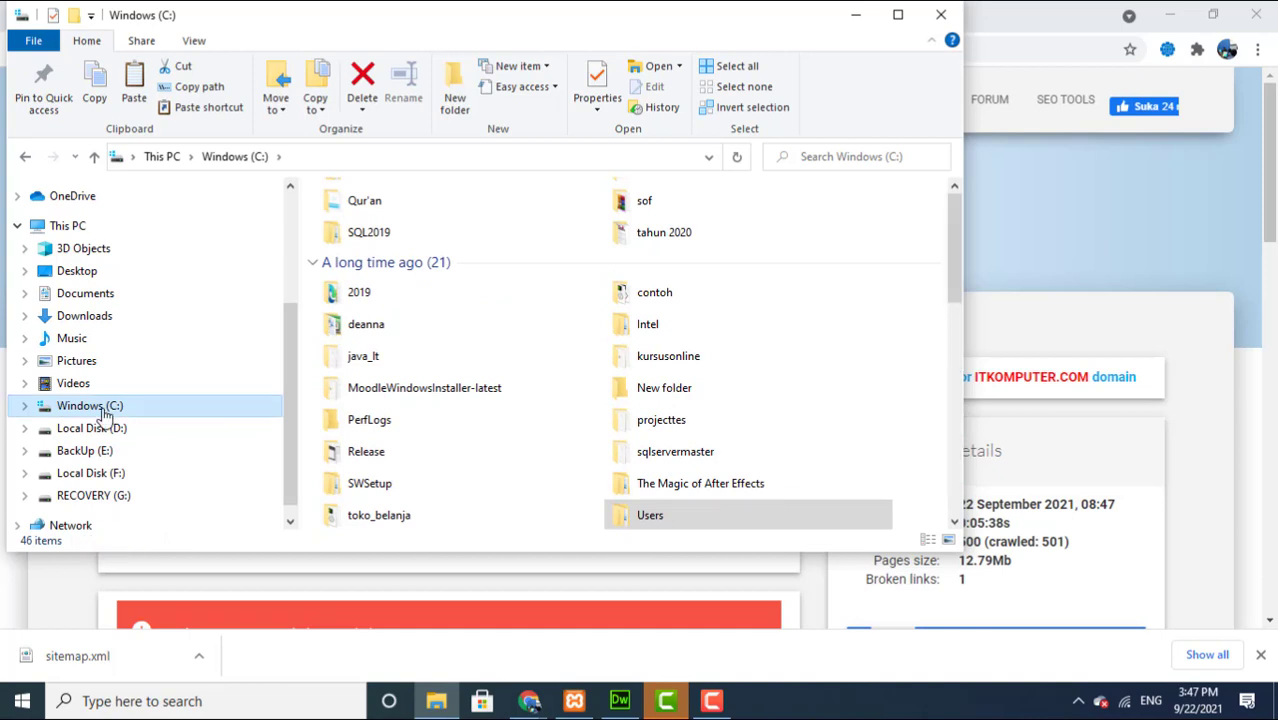
click(104, 410)
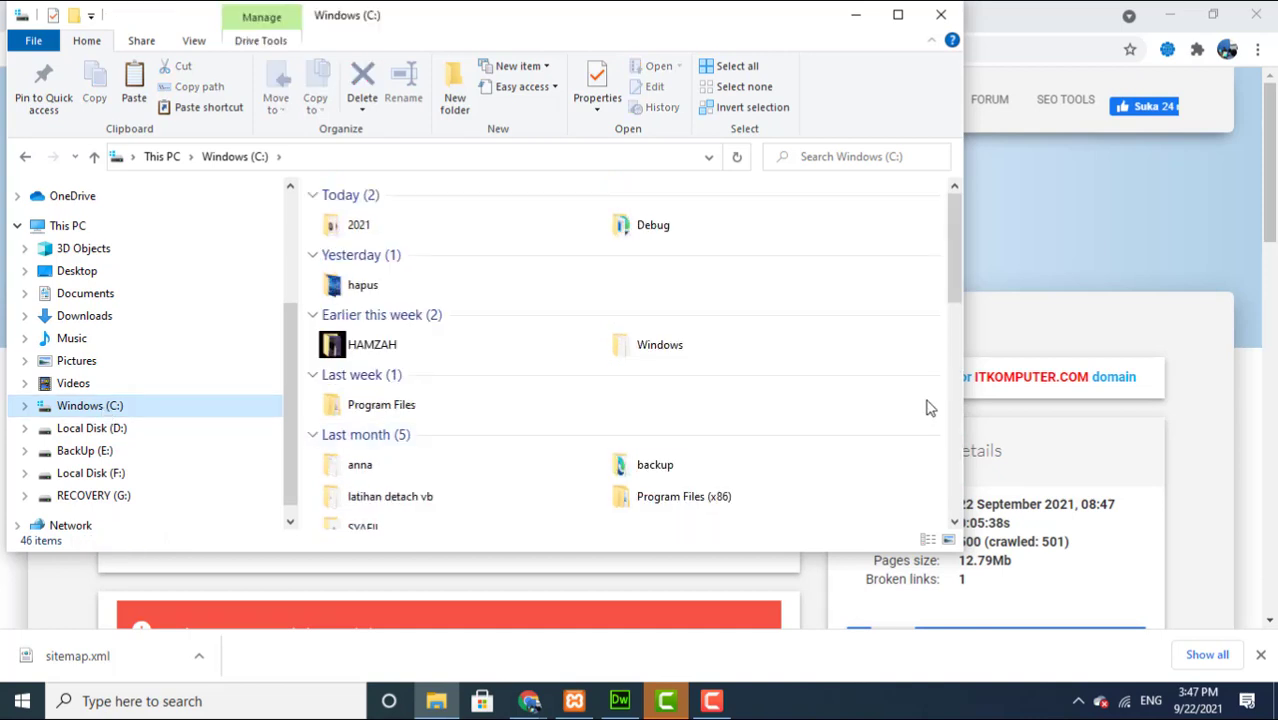
drag(956, 271, 369, 525)
double_click(369, 525)
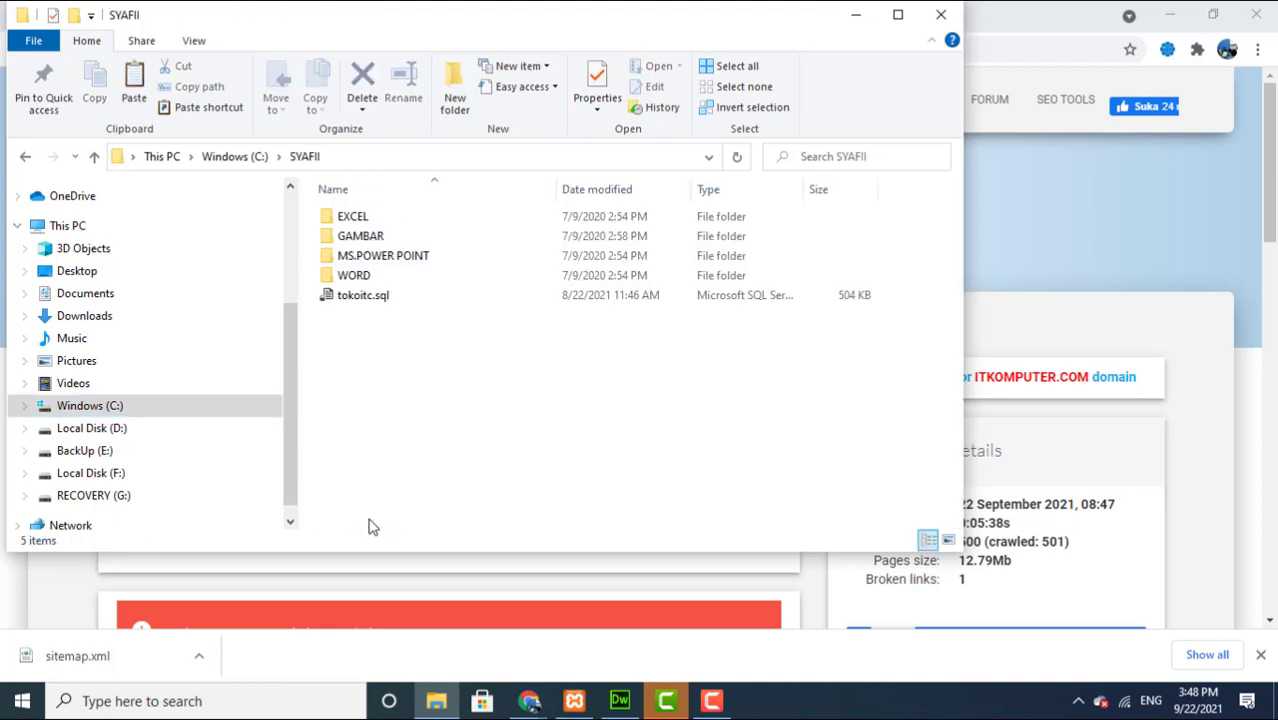
right_click(393, 428)
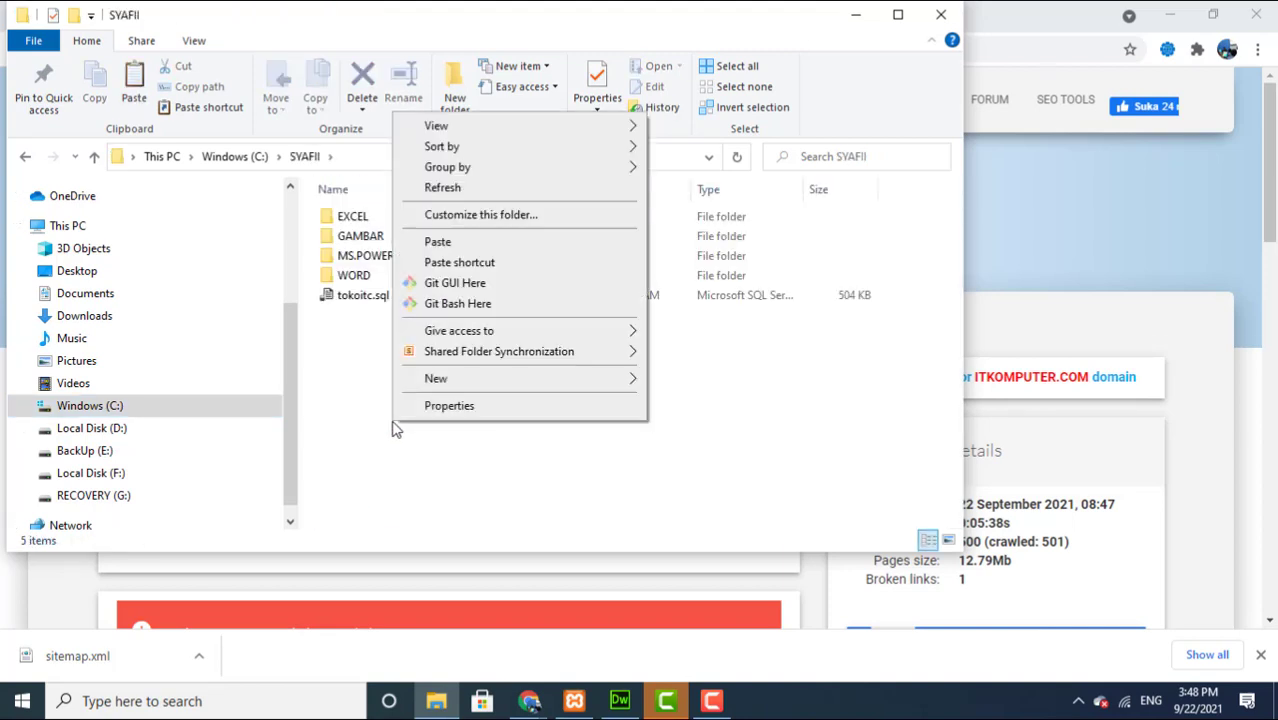
click(425, 248)
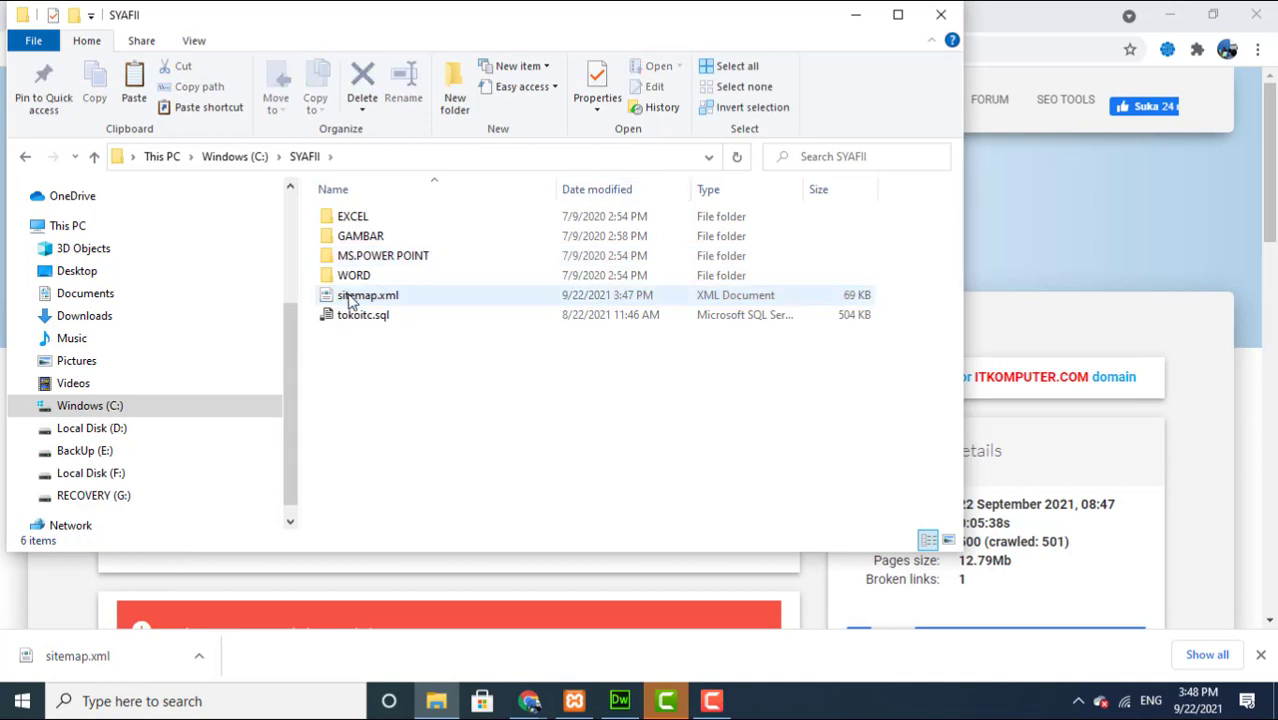
click(851, 18)
click(223, 703)
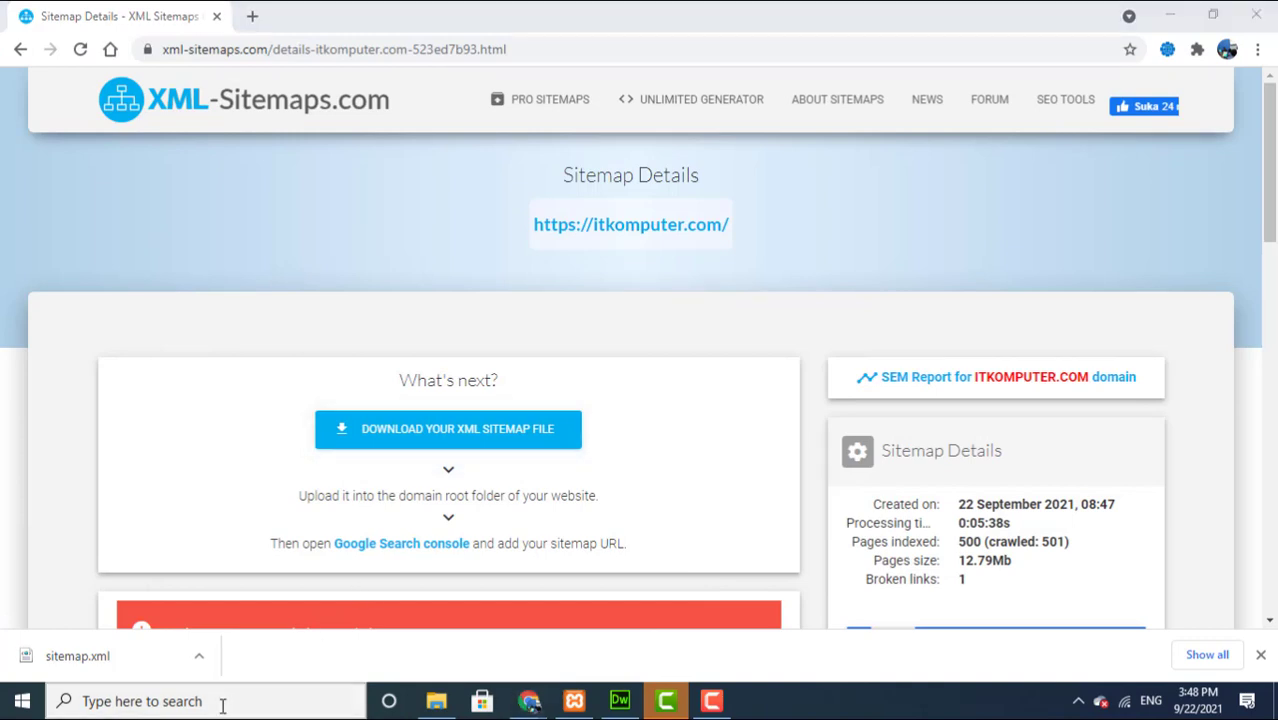
Step: Search Windows for 'file' and launch FileZilla from the results
text(site)
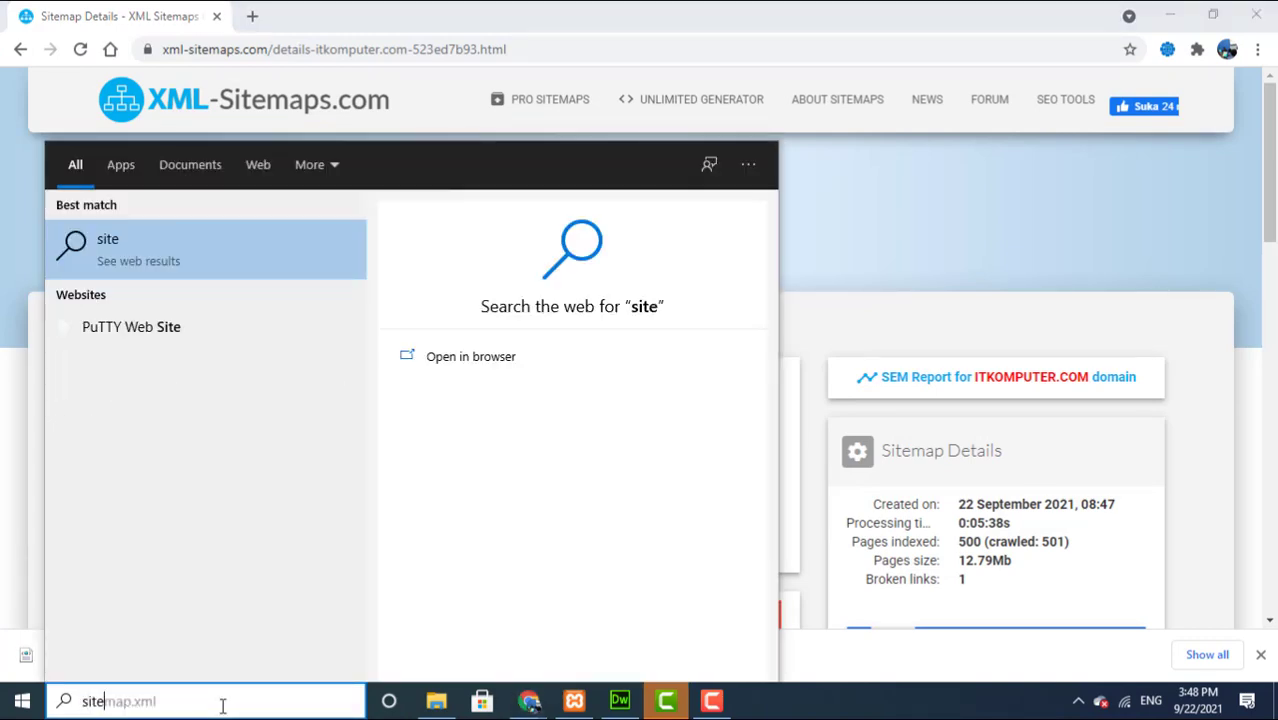
key(BackSpace)
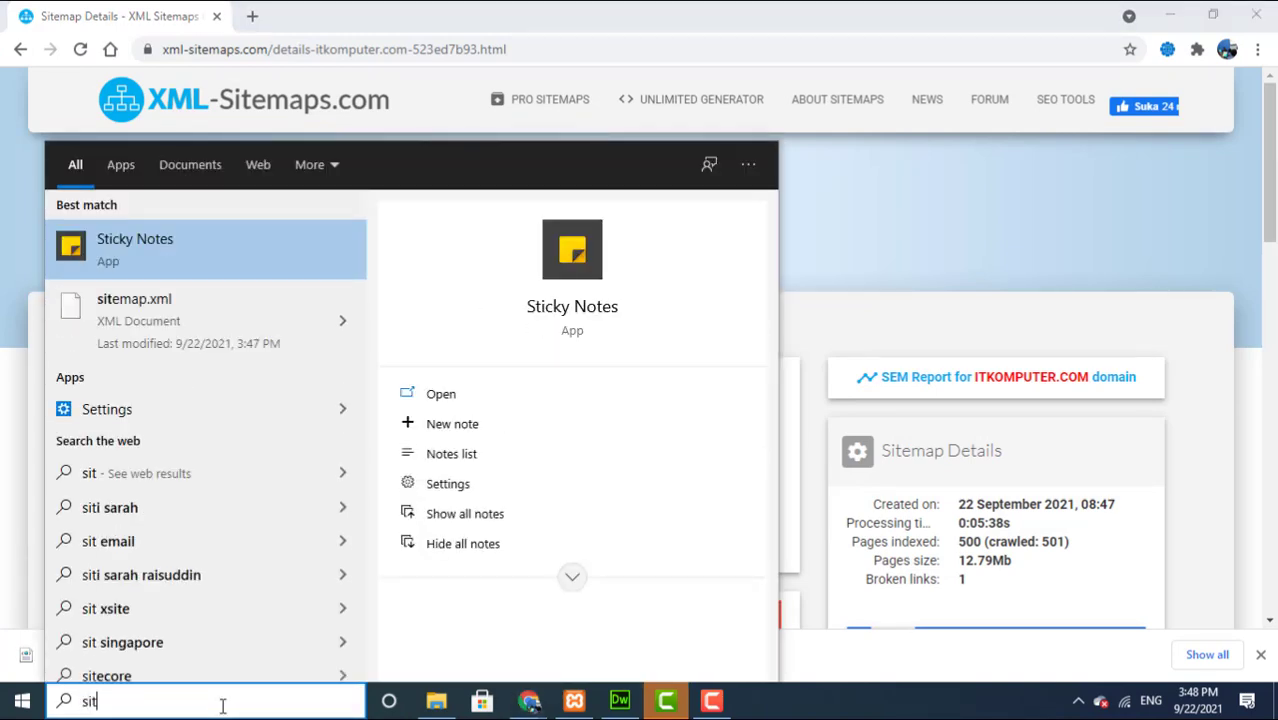
text(t)
key(BackSpace)
text(e)
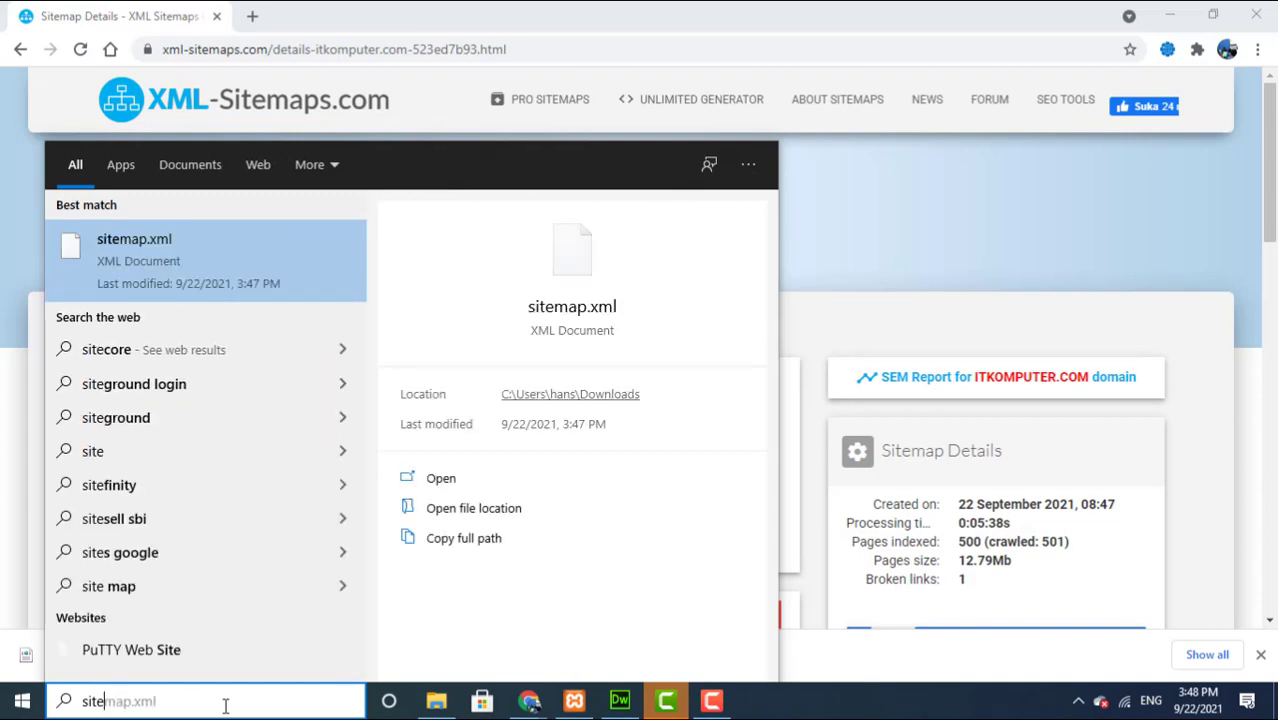
text(m)
key(BackSpace)
key(BackSpace)
key(BackSpace)
key(BackSpace)
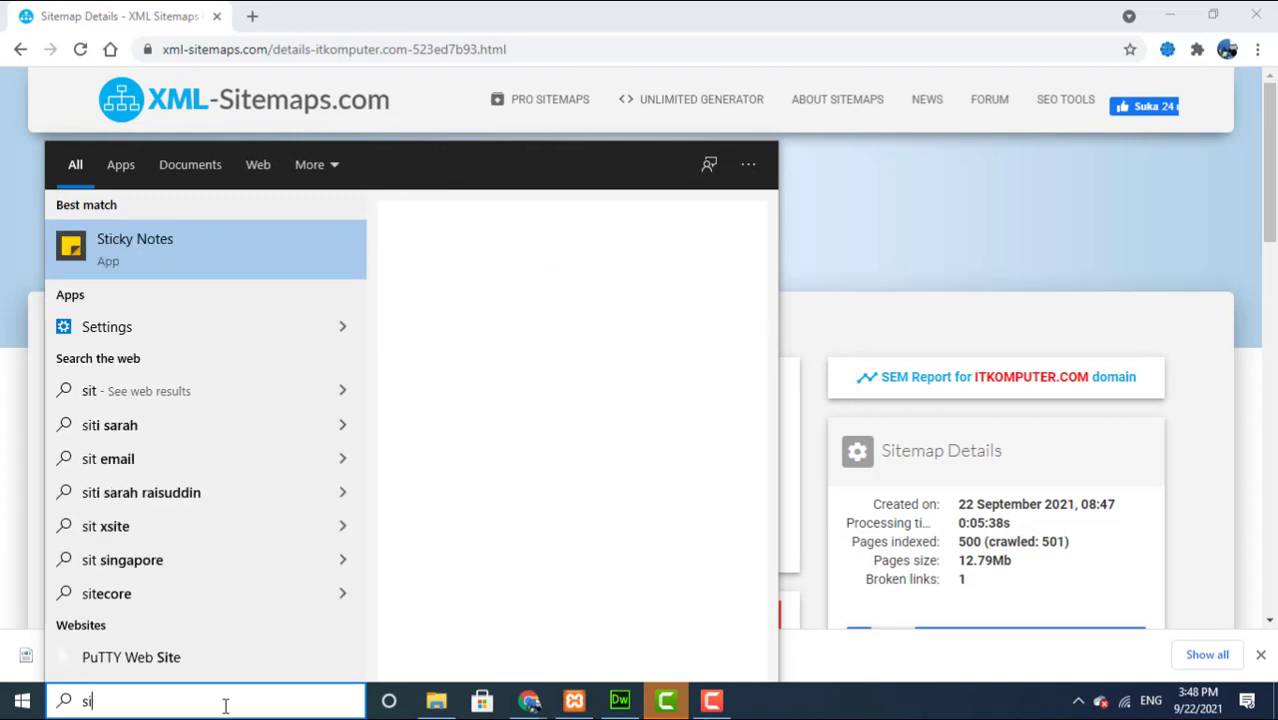
key(BackSpace)
text(fi)
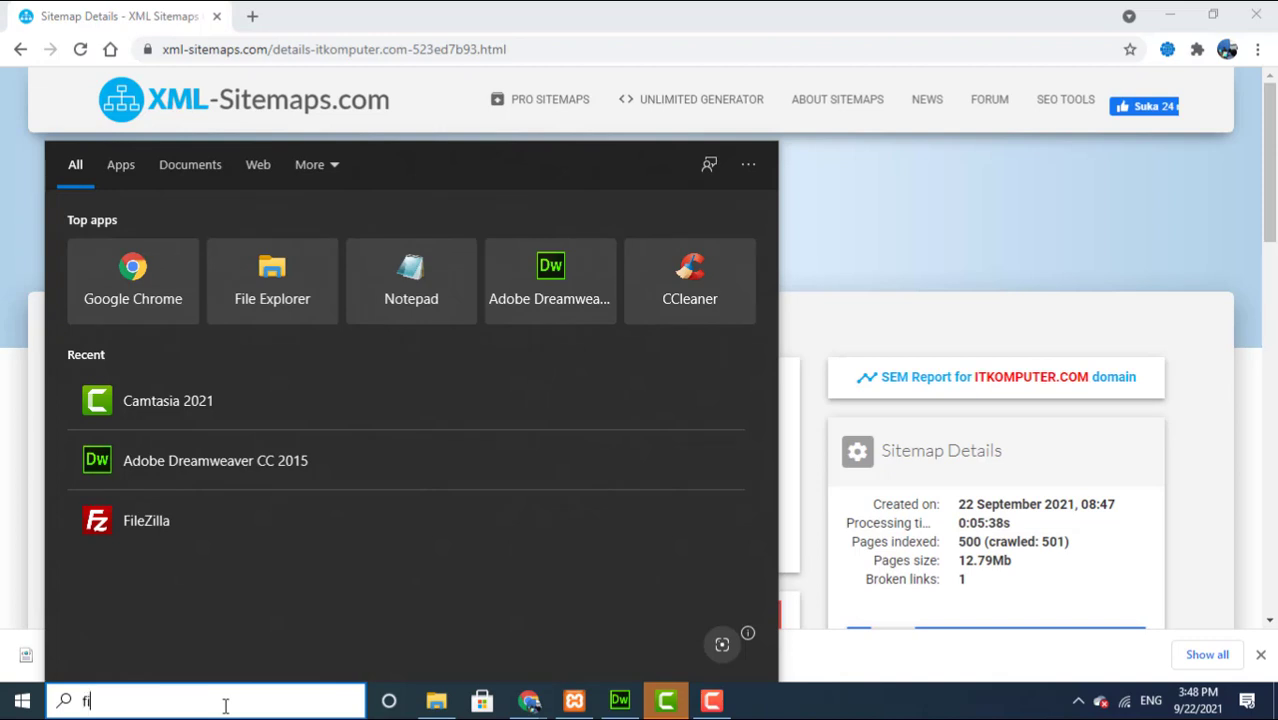
text(le)
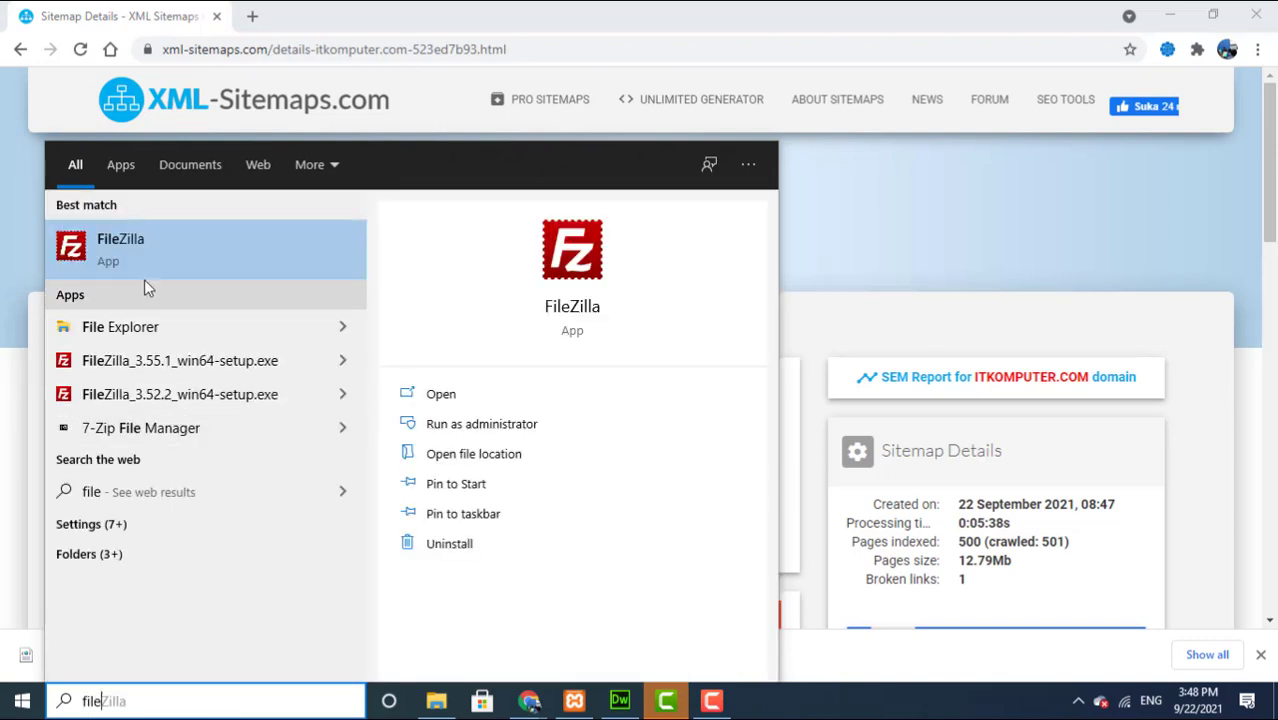
click(122, 247)
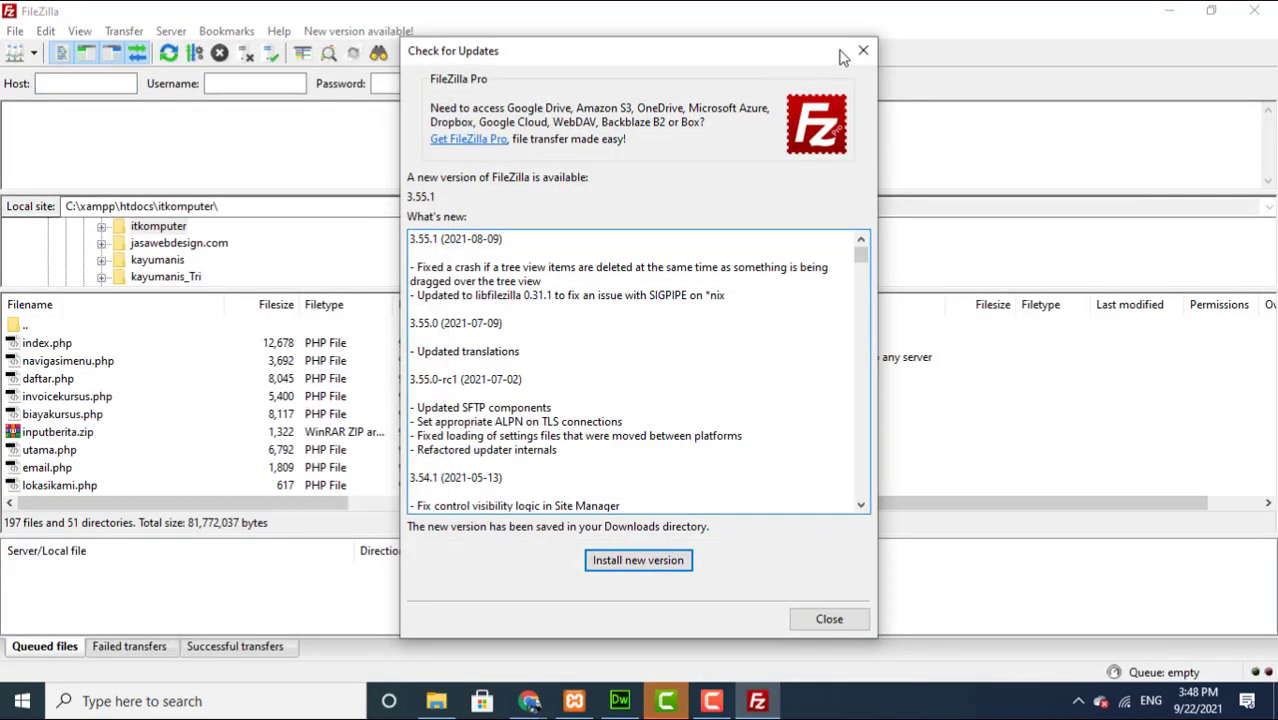
Step: Connect to the saved hosting account and open the remote /itkomputer.com folder
click(862, 53)
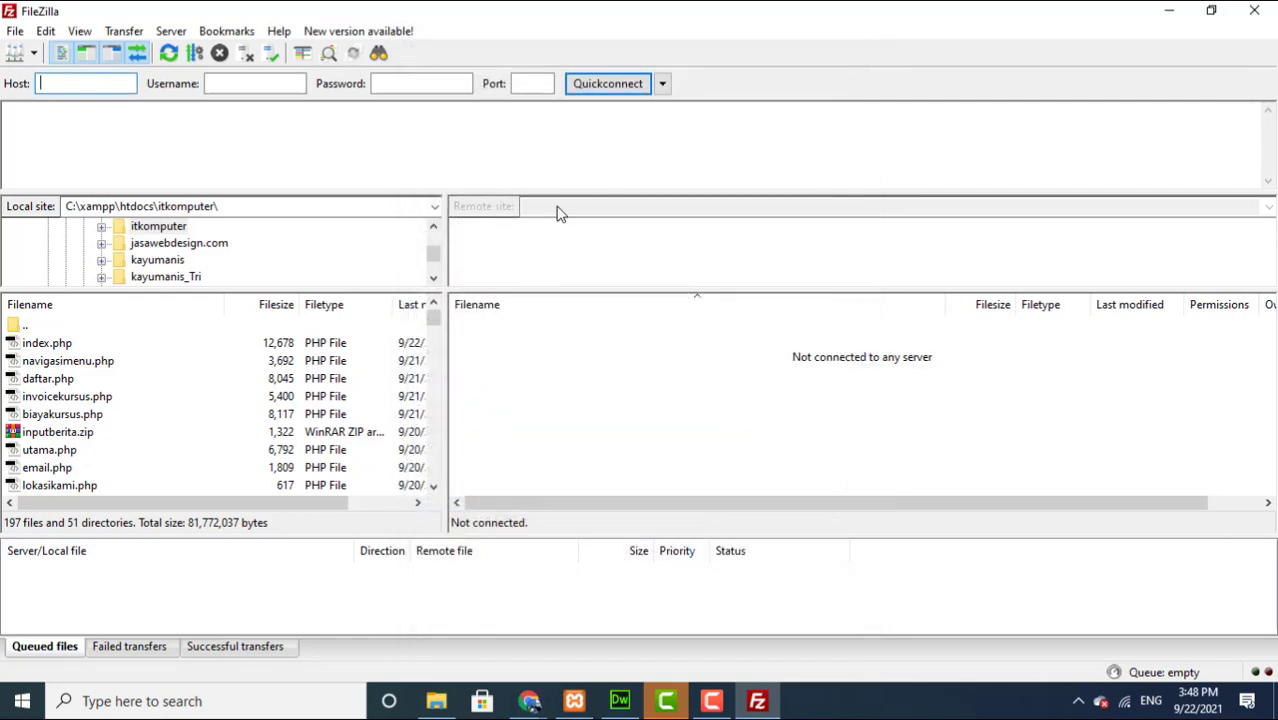
click(666, 88)
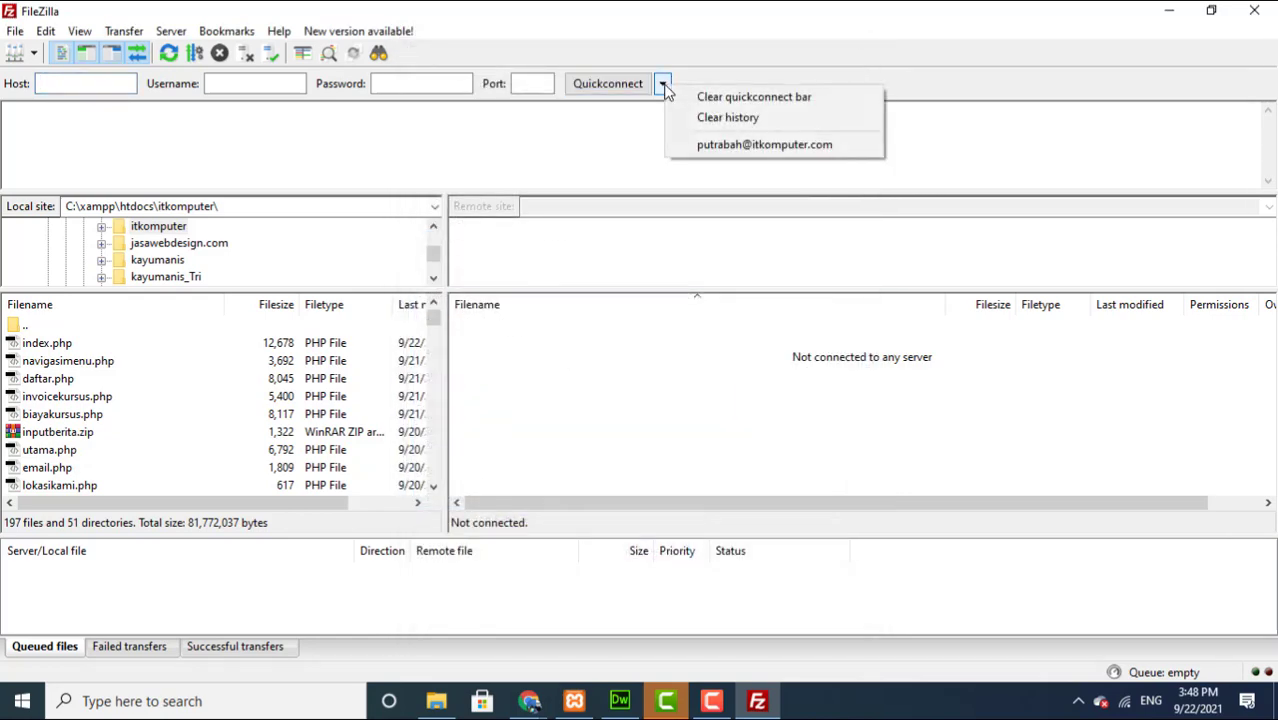
click(707, 145)
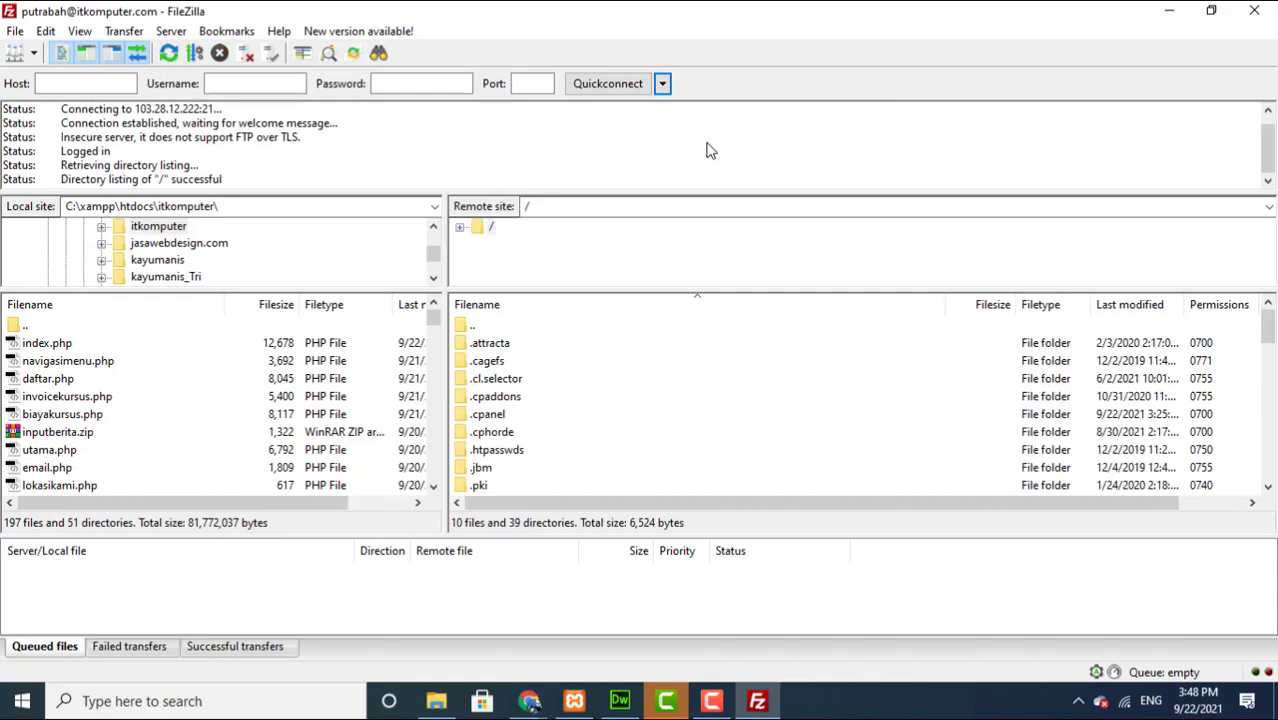
drag(1268, 325, 1275, 376)
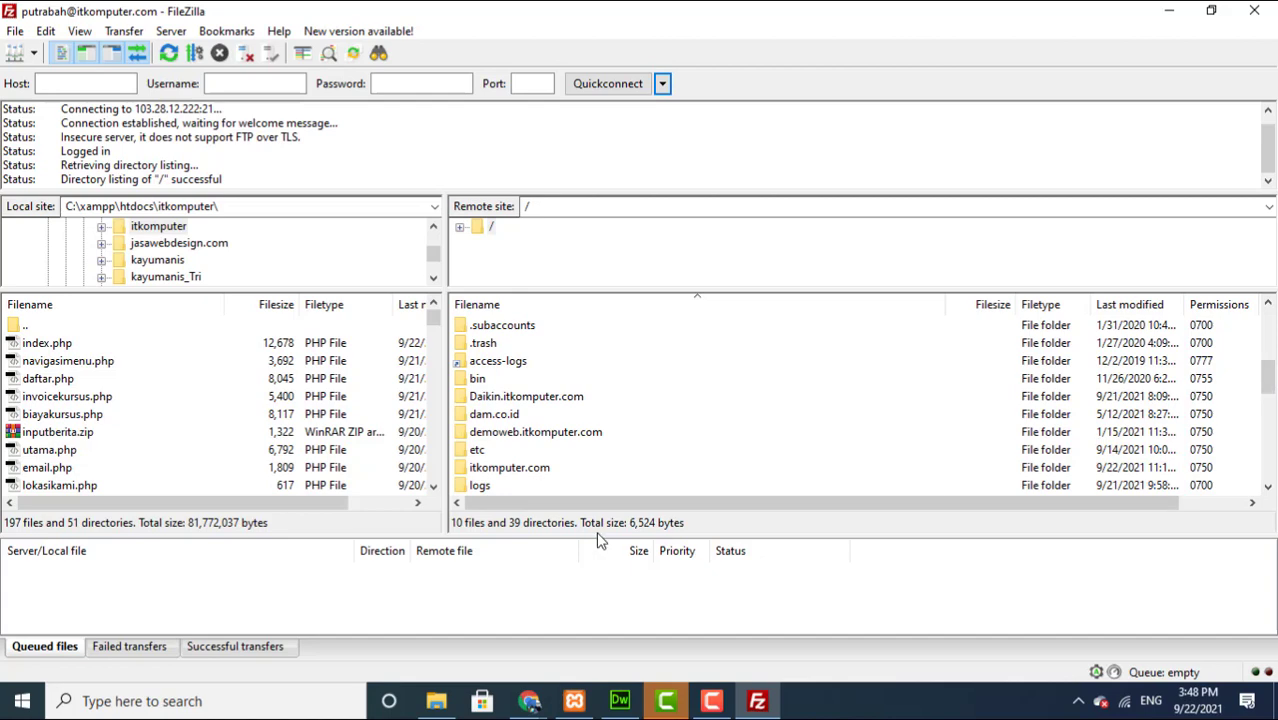
double_click(508, 470)
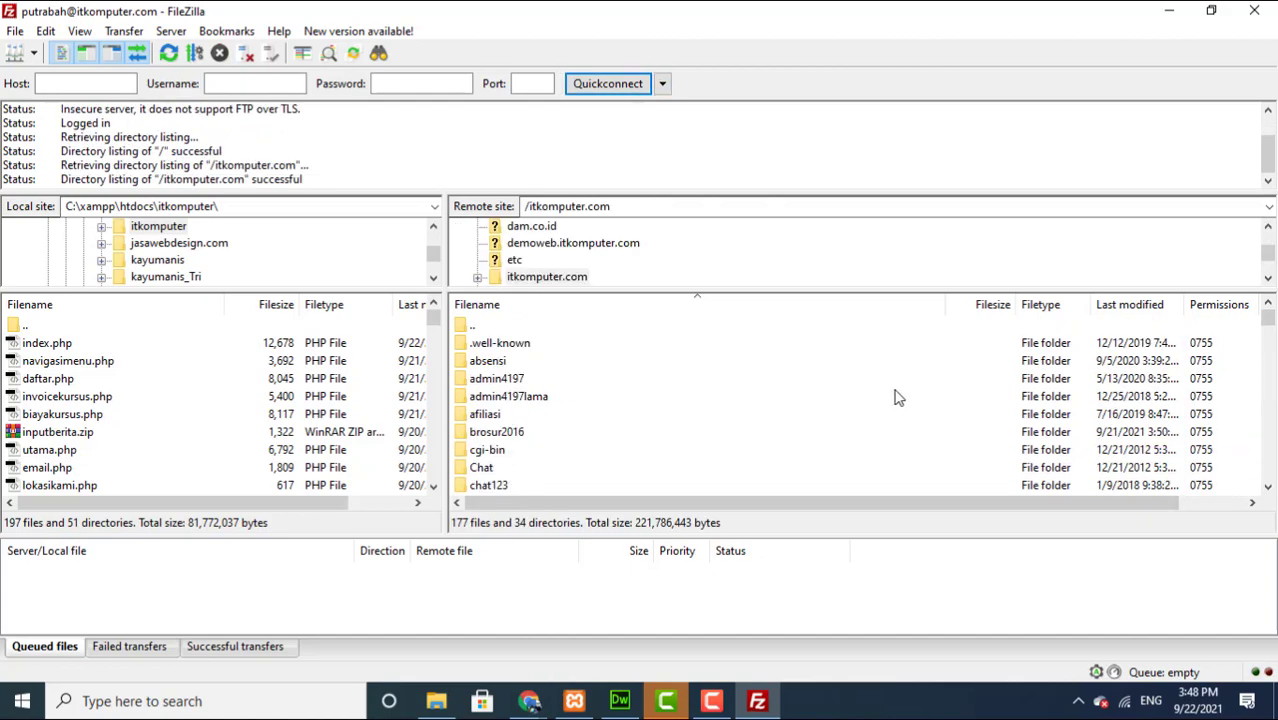
drag(1272, 330, 1270, 362)
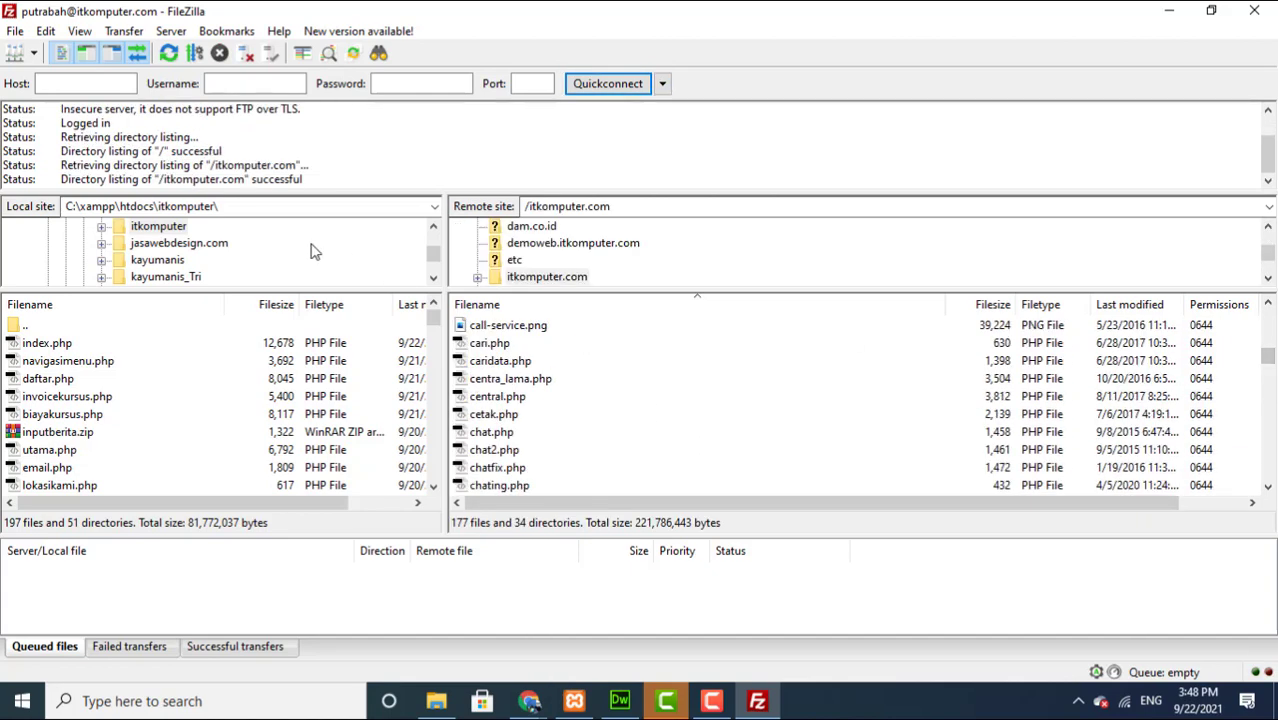
Step: Try changing the local path to a 'syafii' folder and dismiss the folder-not-found error
click(199, 206)
click(128, 206)
drag(120, 206, 363, 207)
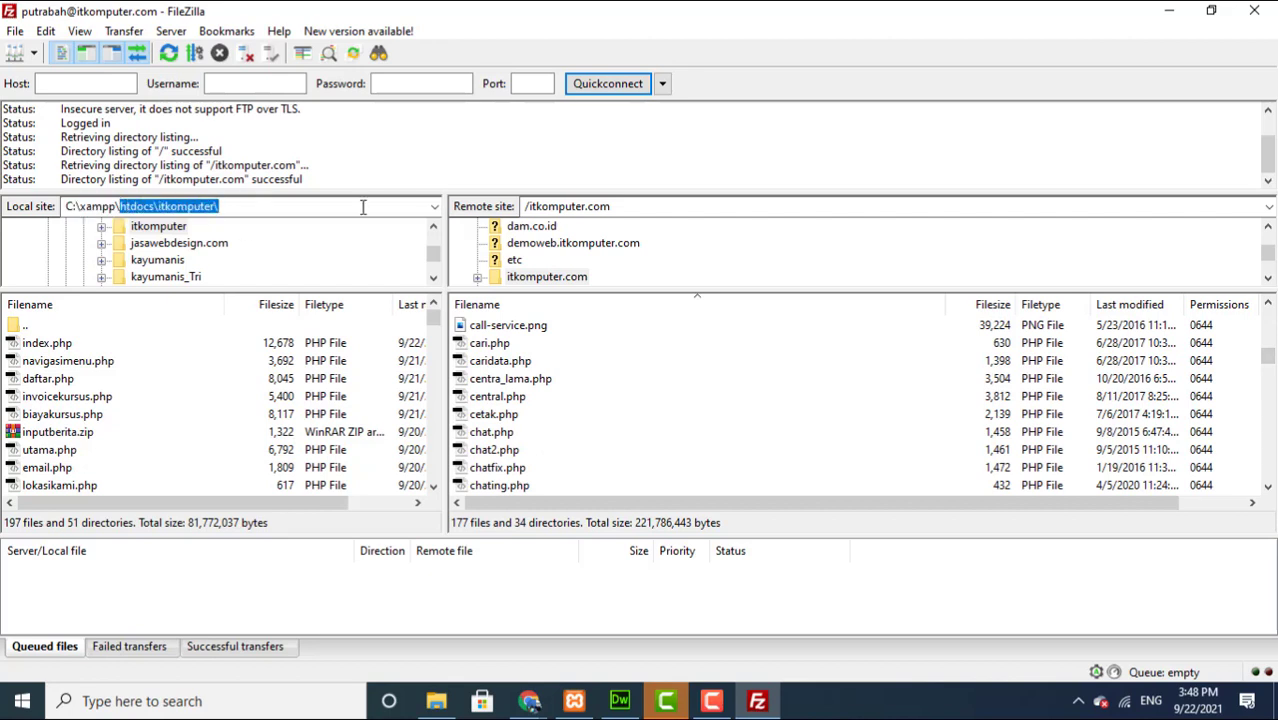
key(BackSpace)
text(sya)
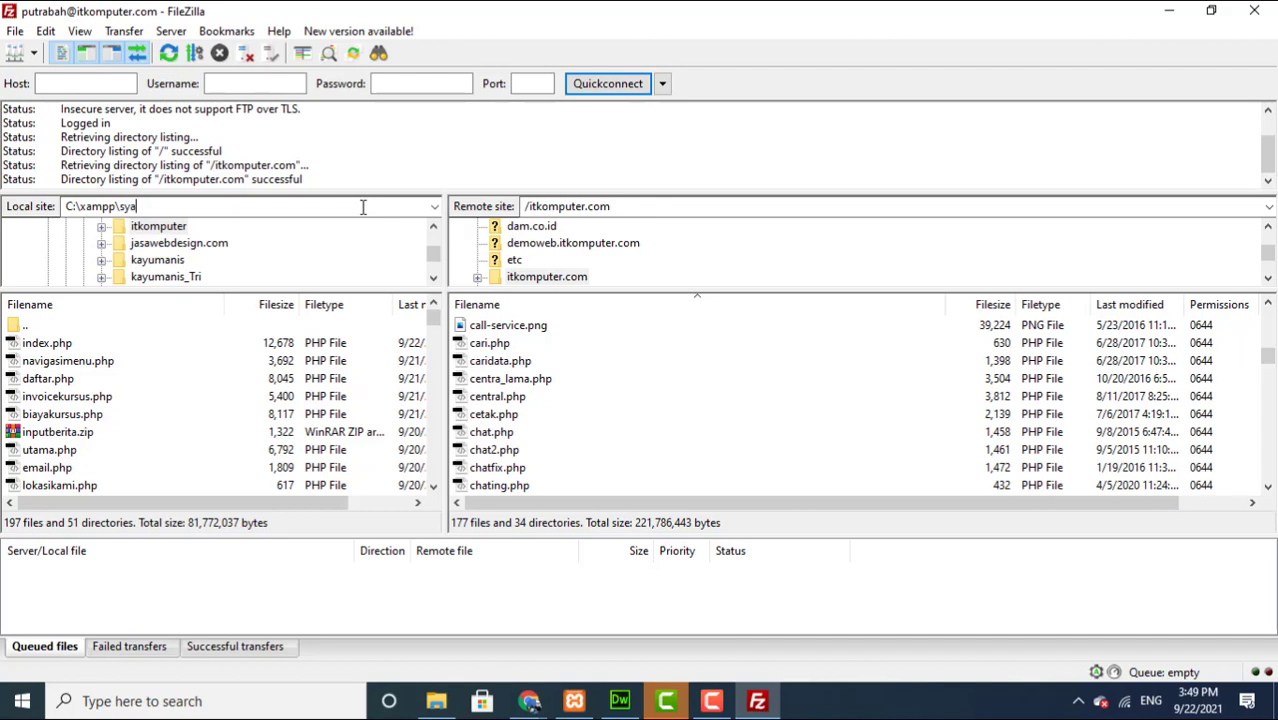
text(fii)
key(Return)
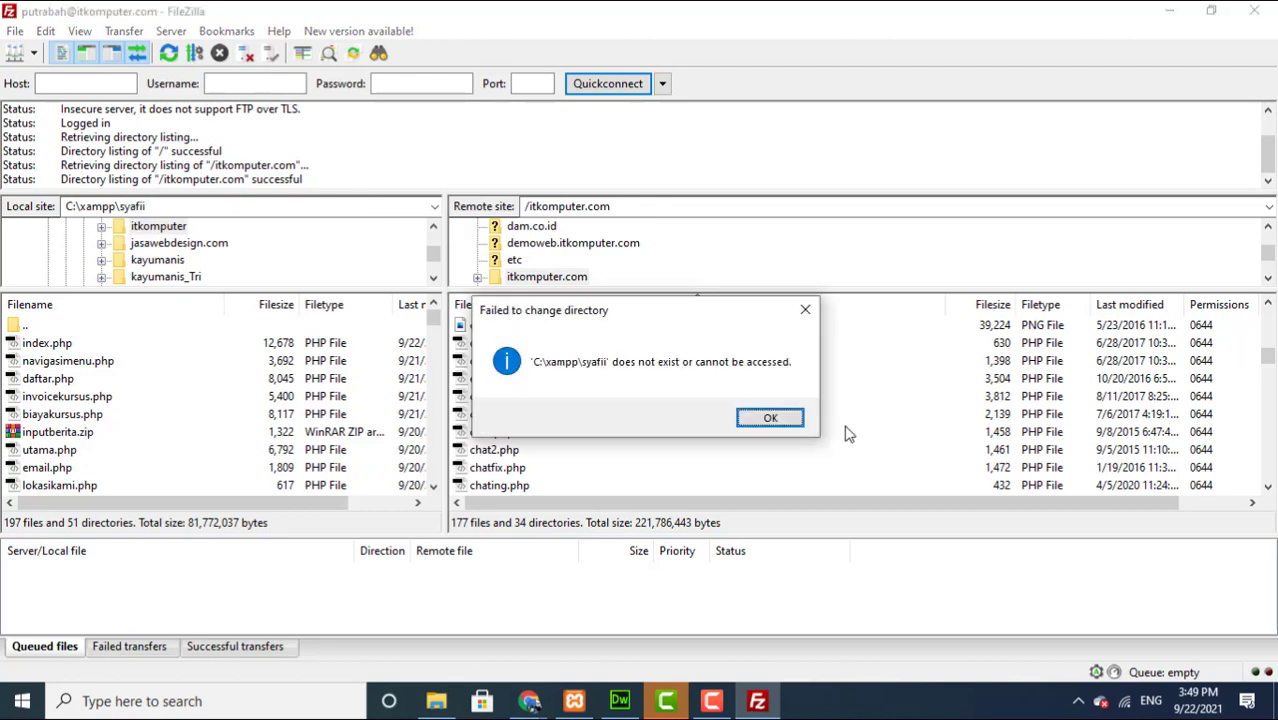
click(799, 419)
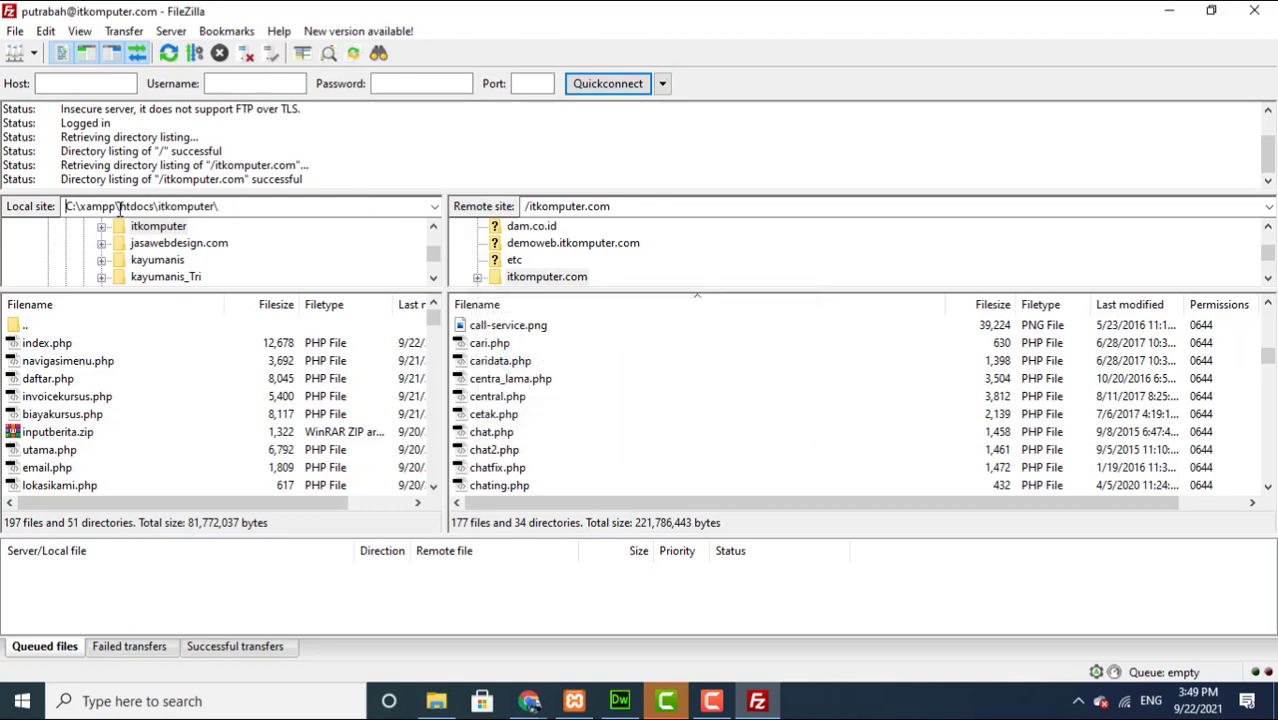
Step: Trim the local path to C:\xampp and browse the local tree to C:\SYAFII, showing sitemap.xml
drag(121, 206, 295, 216)
key(BackSpace)
key(Return)
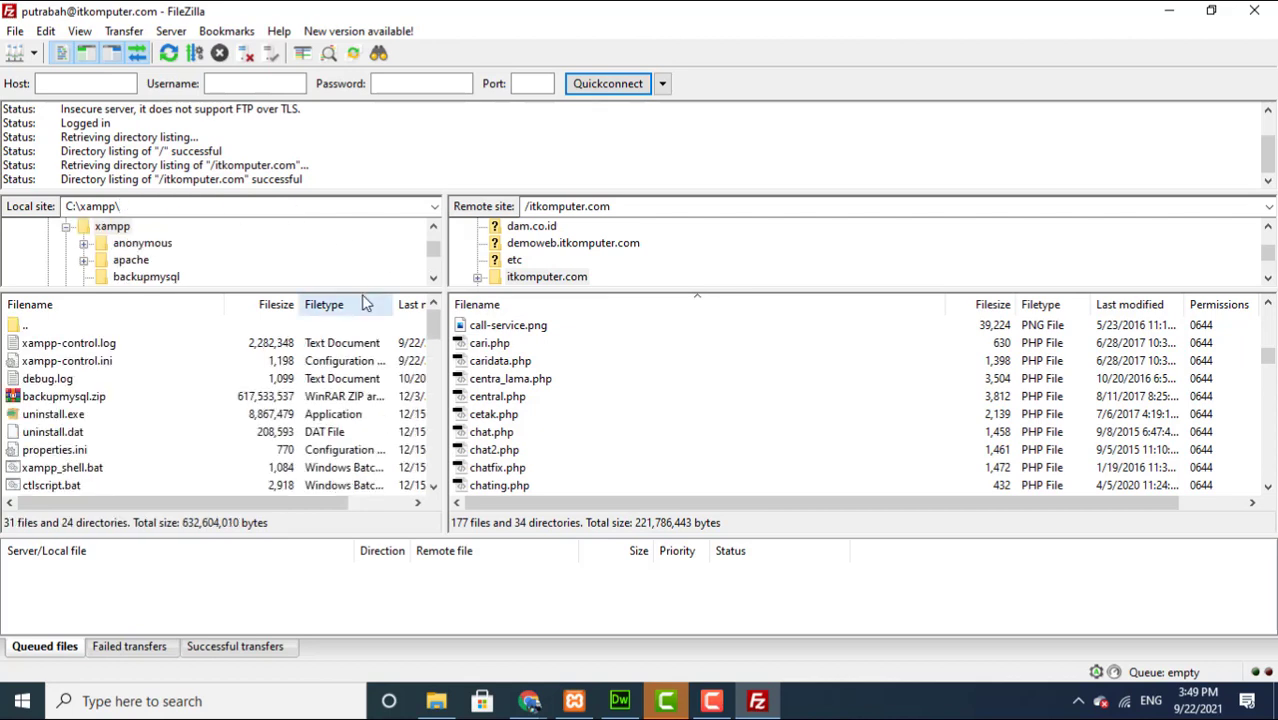
drag(362, 290, 342, 437)
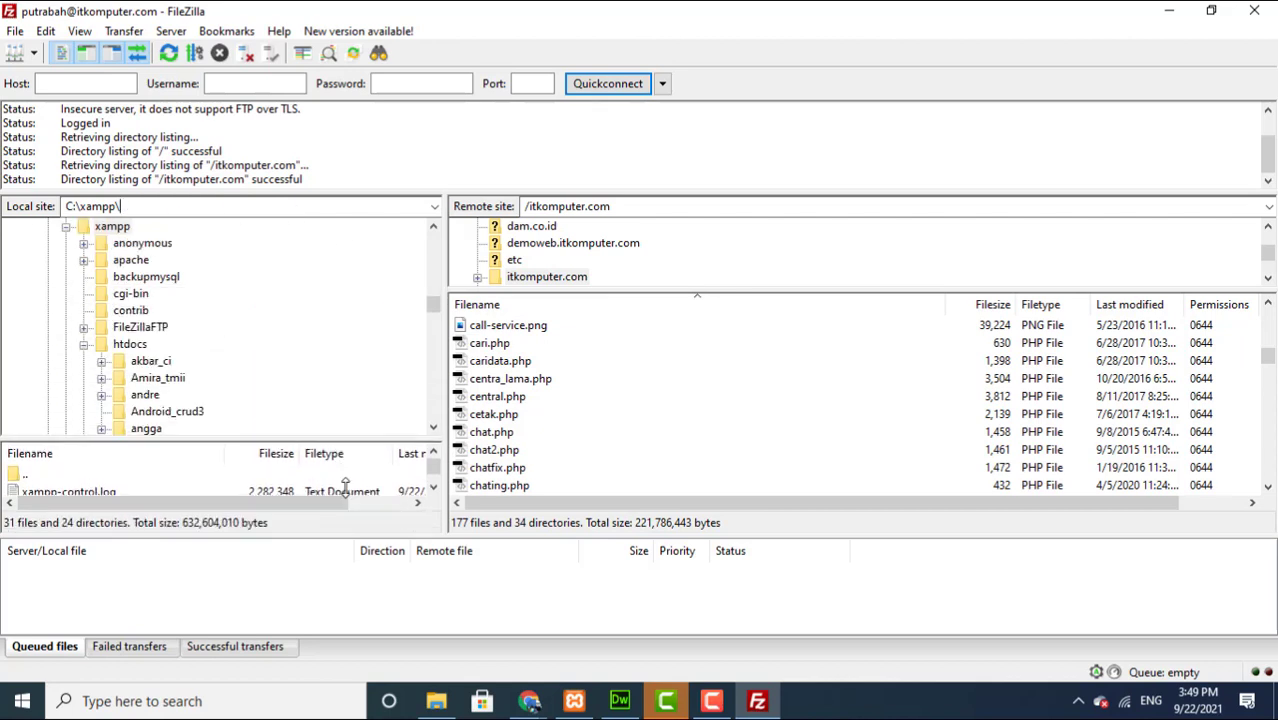
click(66, 227)
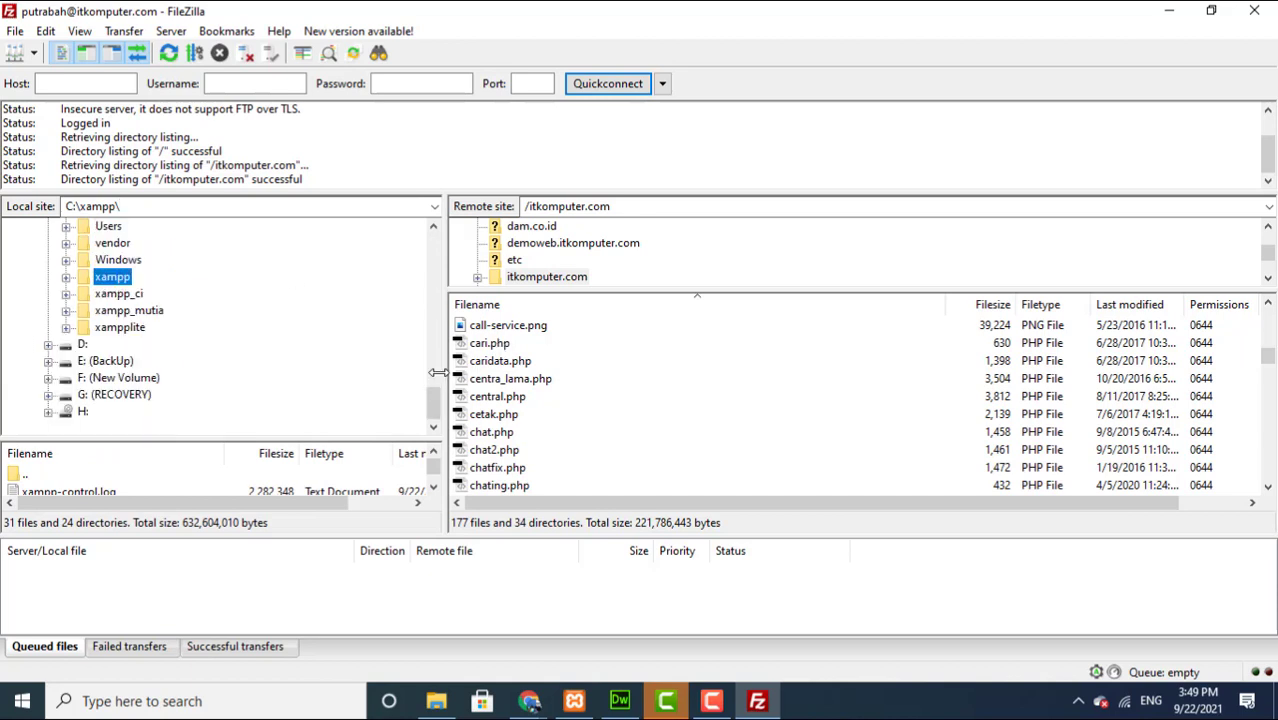
drag(438, 400, 437, 377)
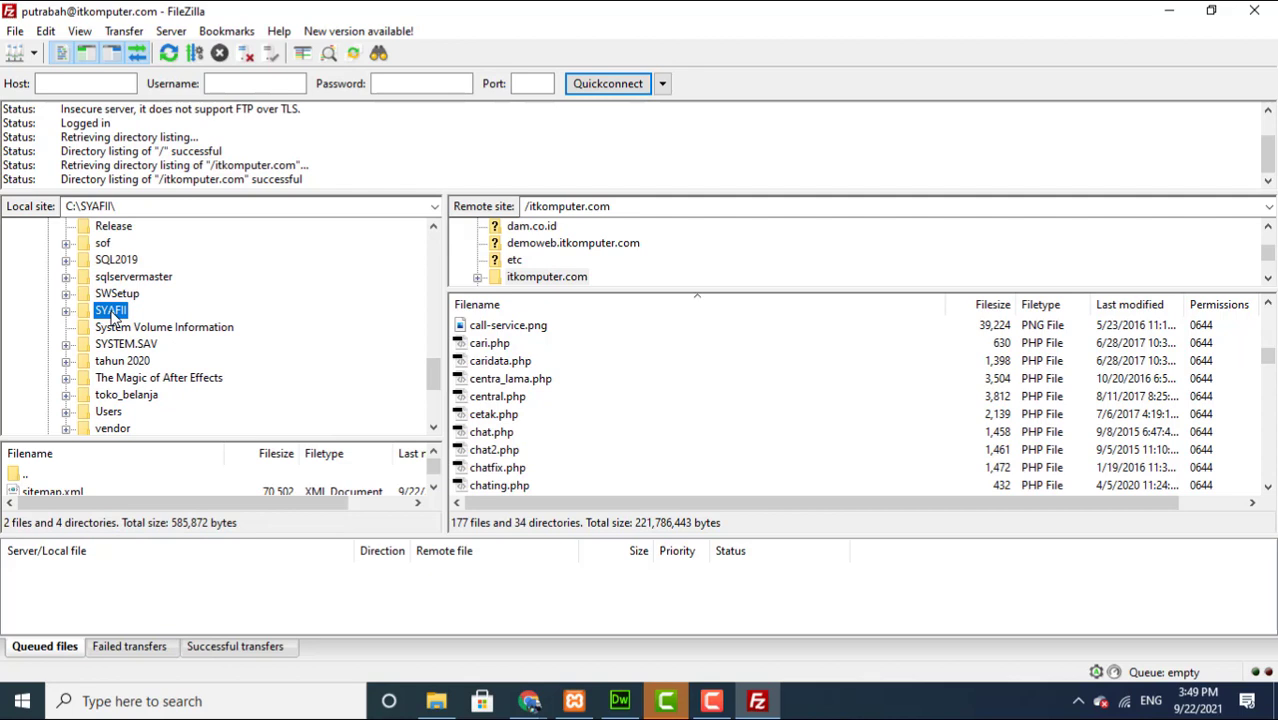
drag(386, 443, 393, 293)
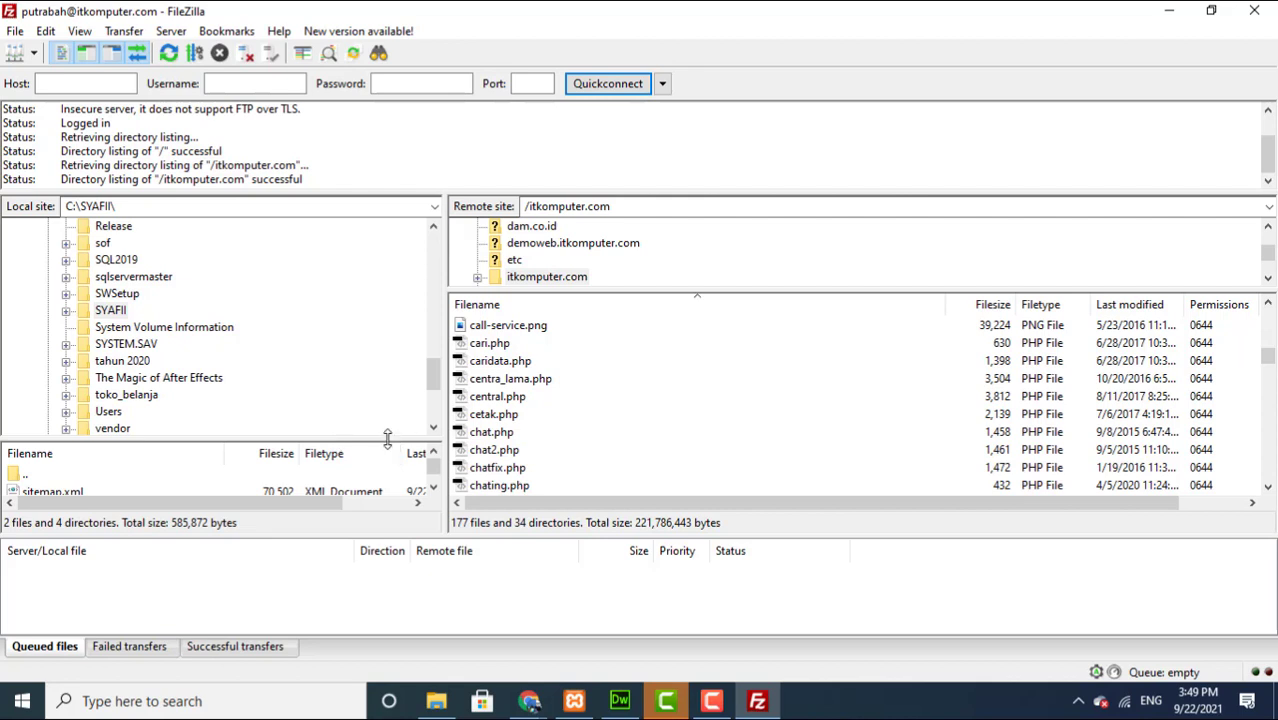
Step: Upload sitemap.xml from C:\SYAFII to /itkomputer.com, overwriting the older remote copy
drag(386, 437, 367, 256)
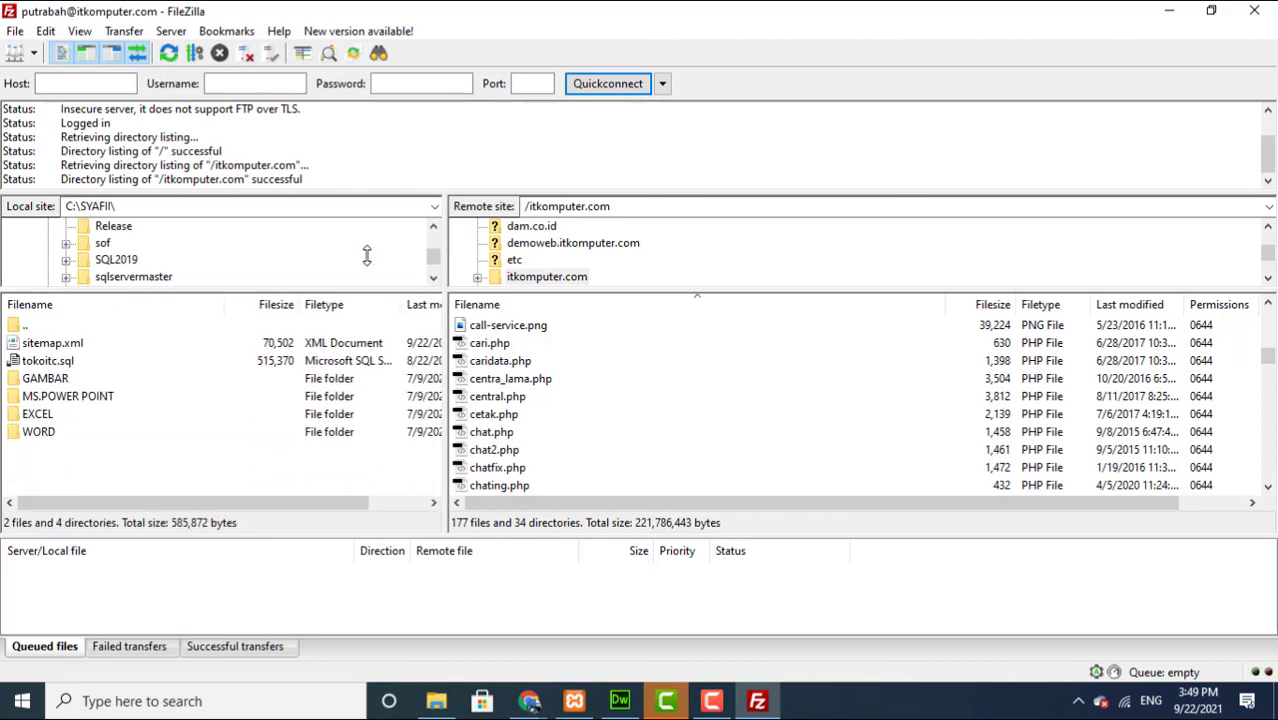
click(65, 345)
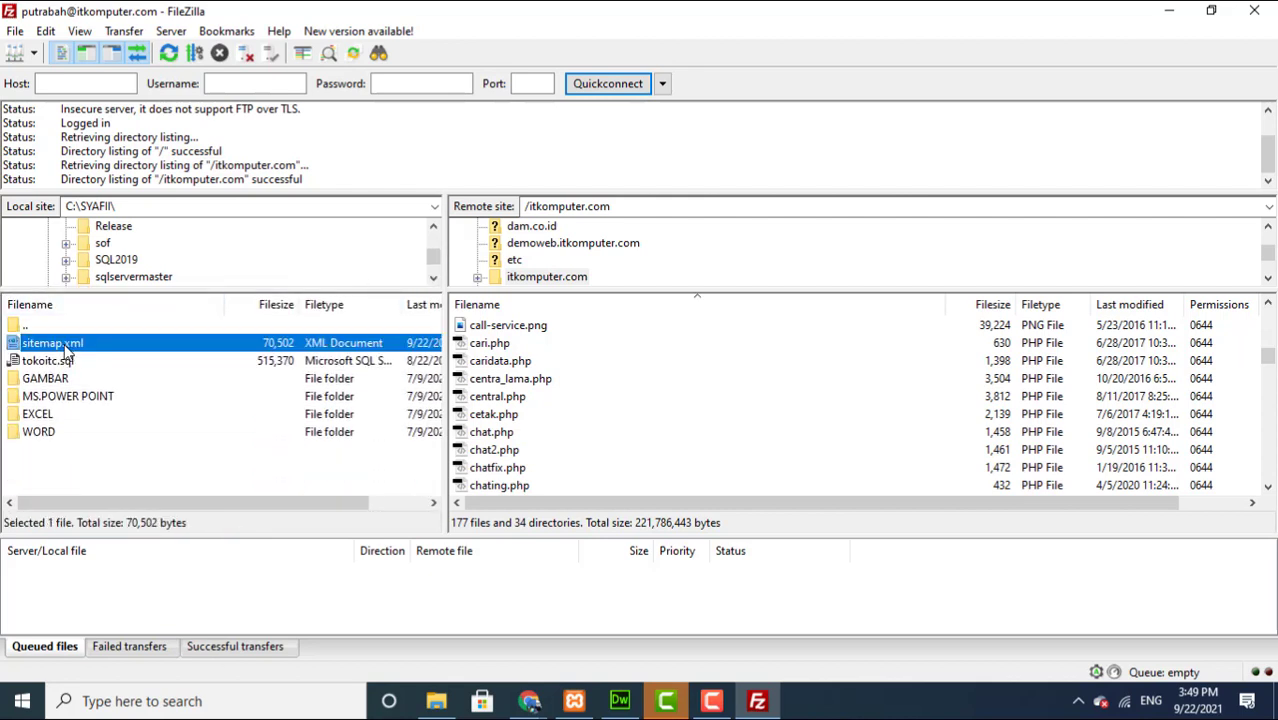
drag(60, 347, 538, 400)
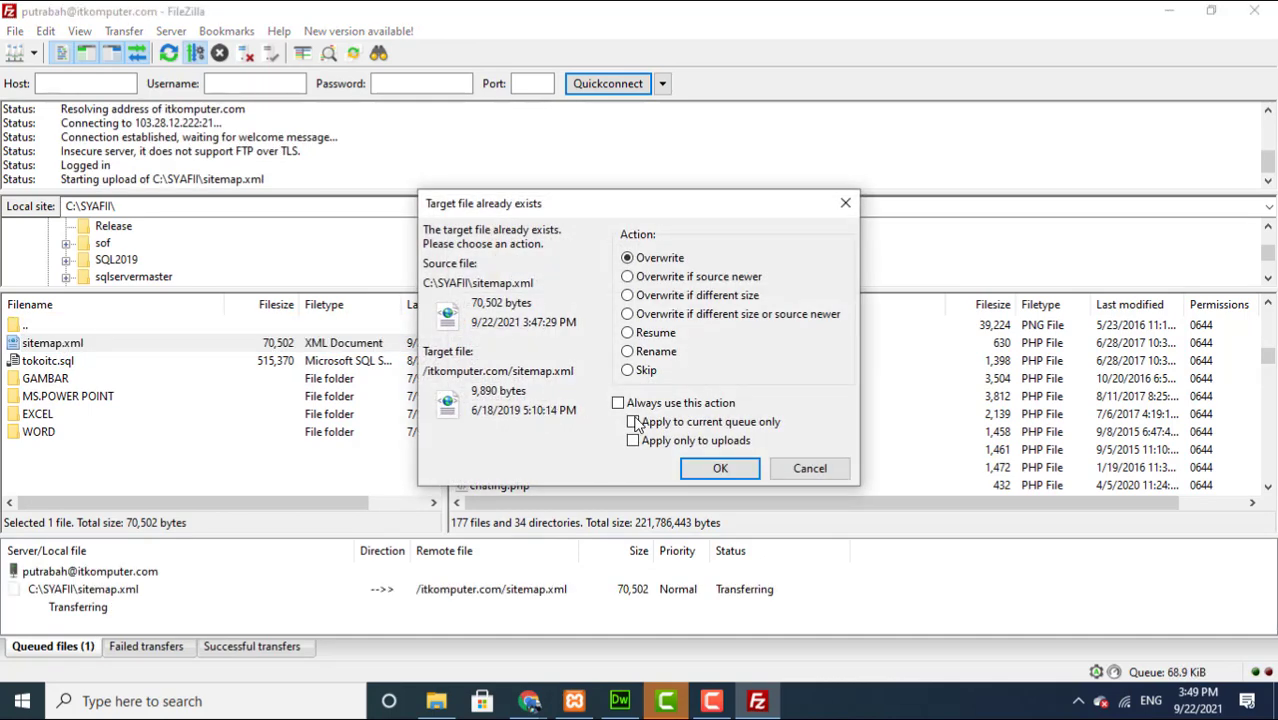
click(697, 470)
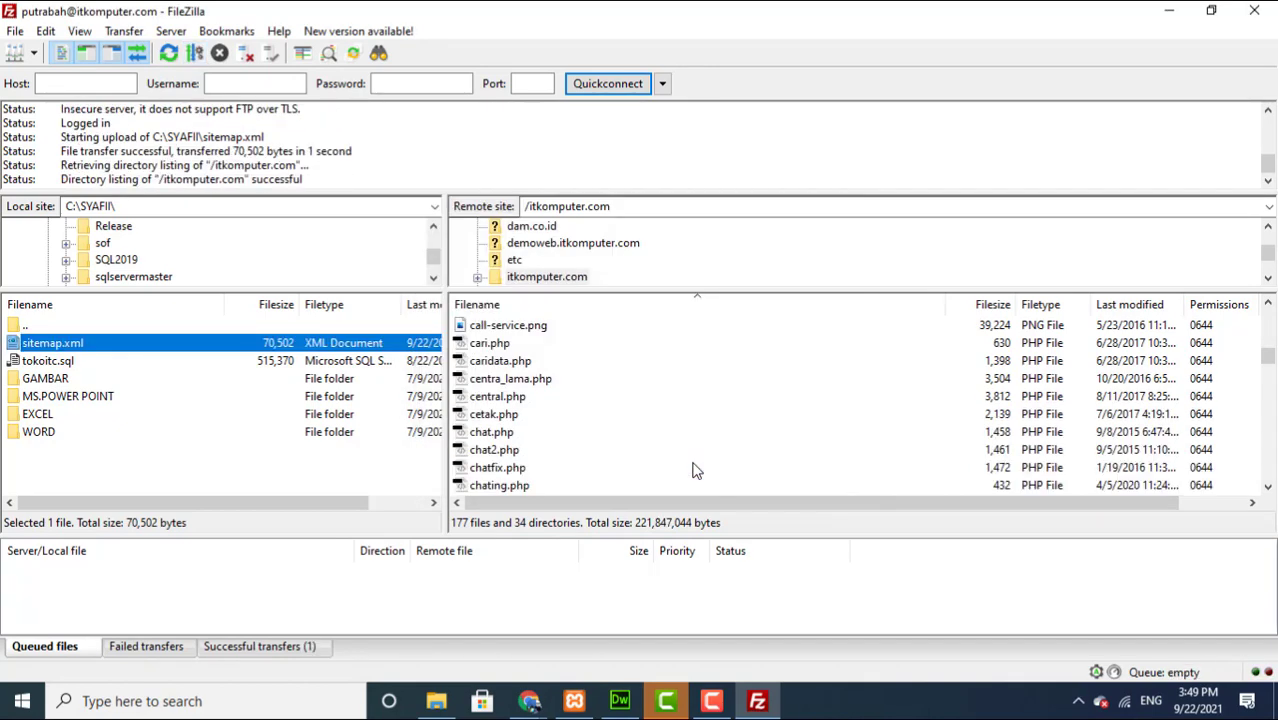
click(531, 704)
Step: Submit sitemap.xml under Add a new sitemap in Search Console's Sitemaps page
mouse_move(531, 704)
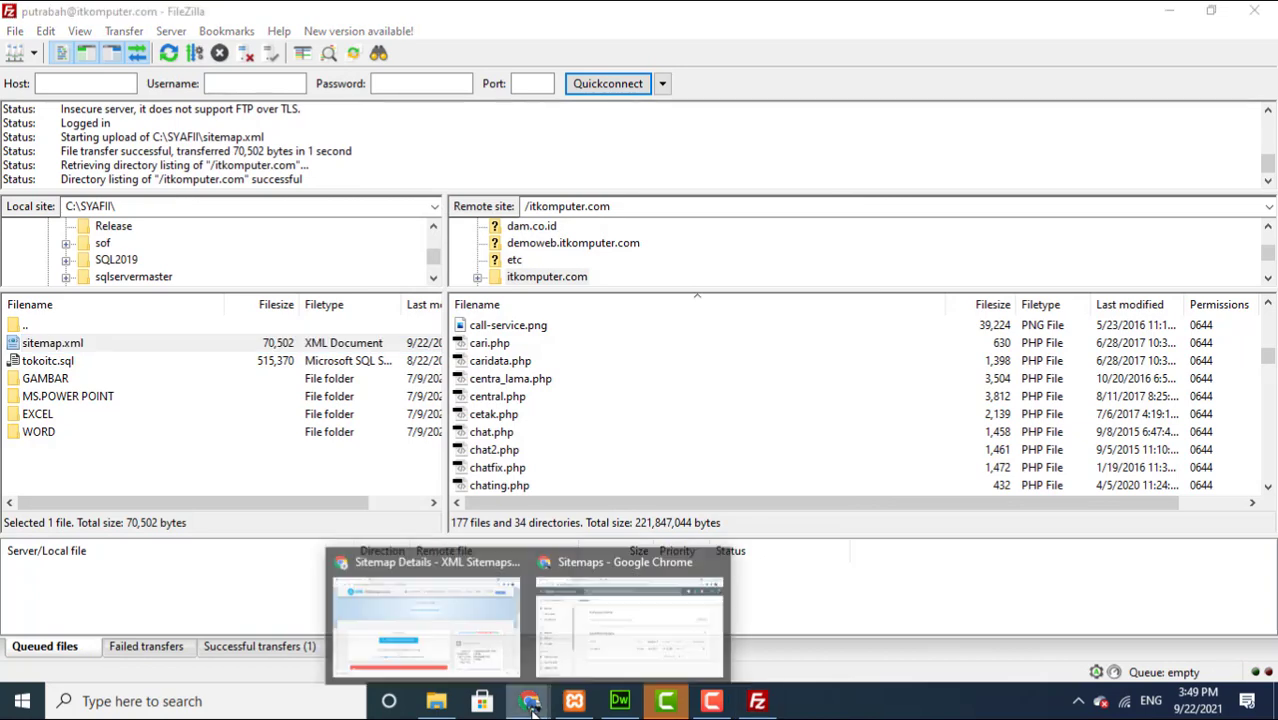
mouse_move(565, 640)
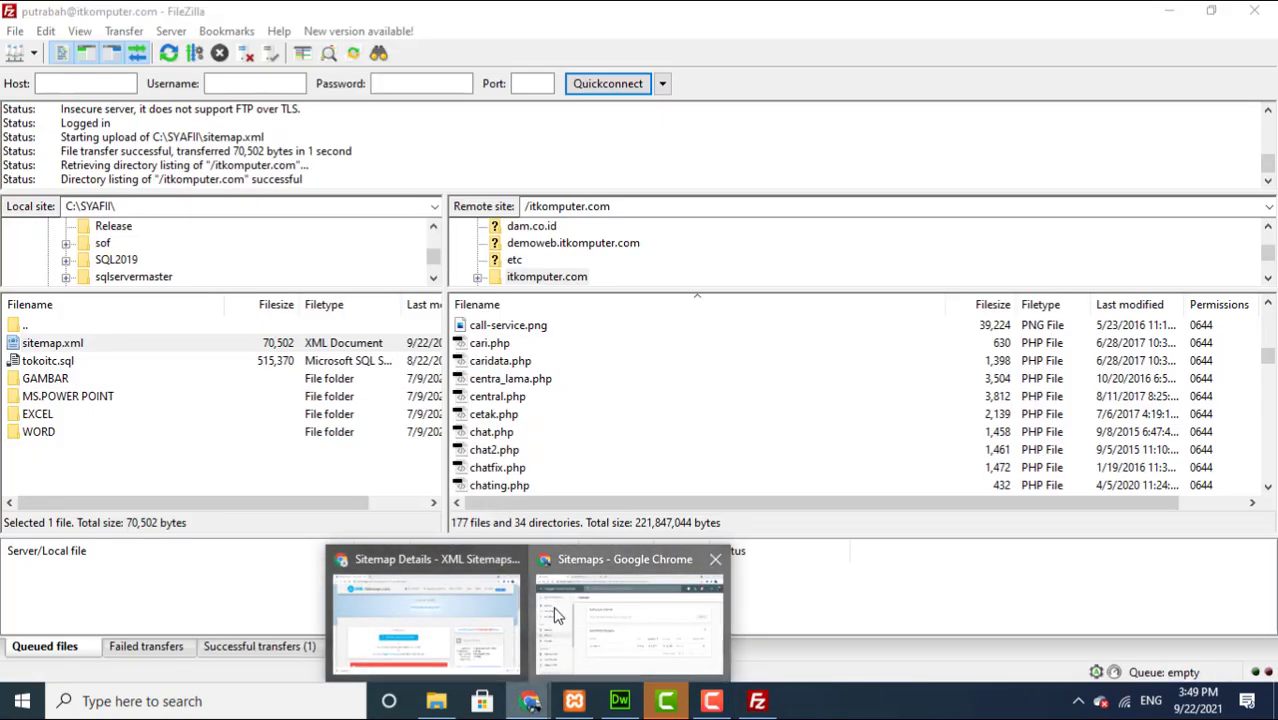
click(558, 617)
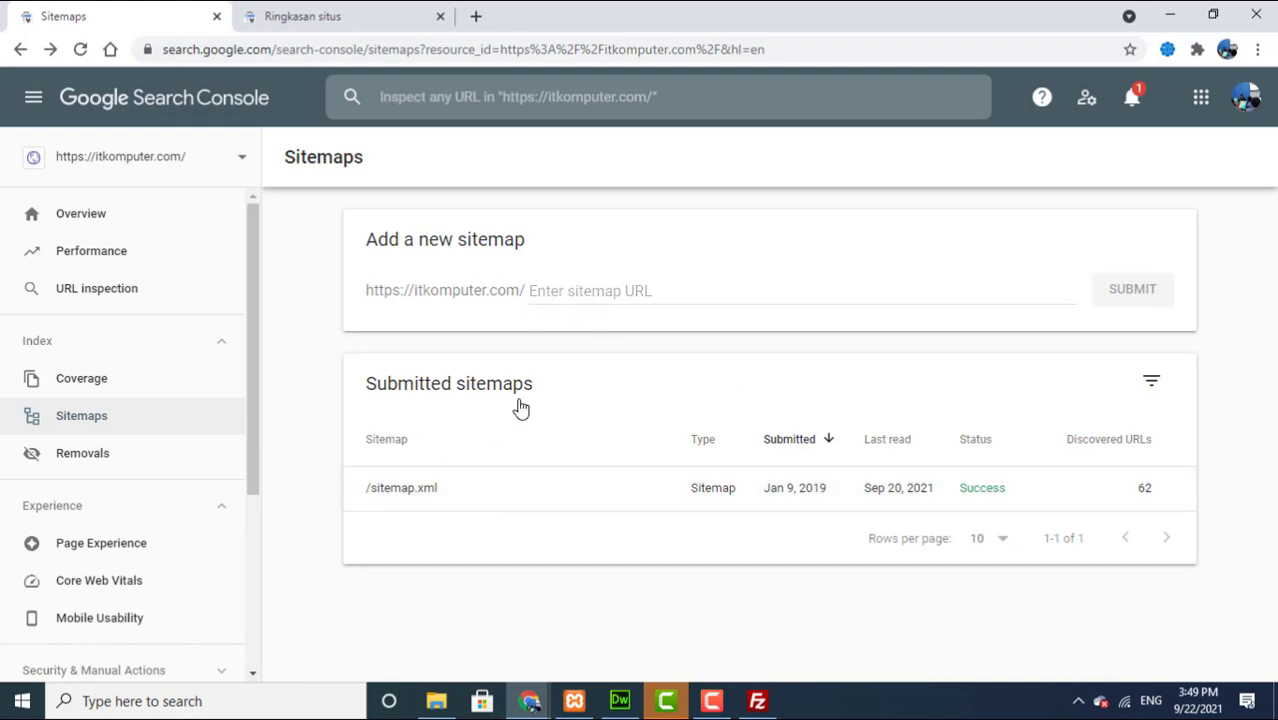
click(549, 290)
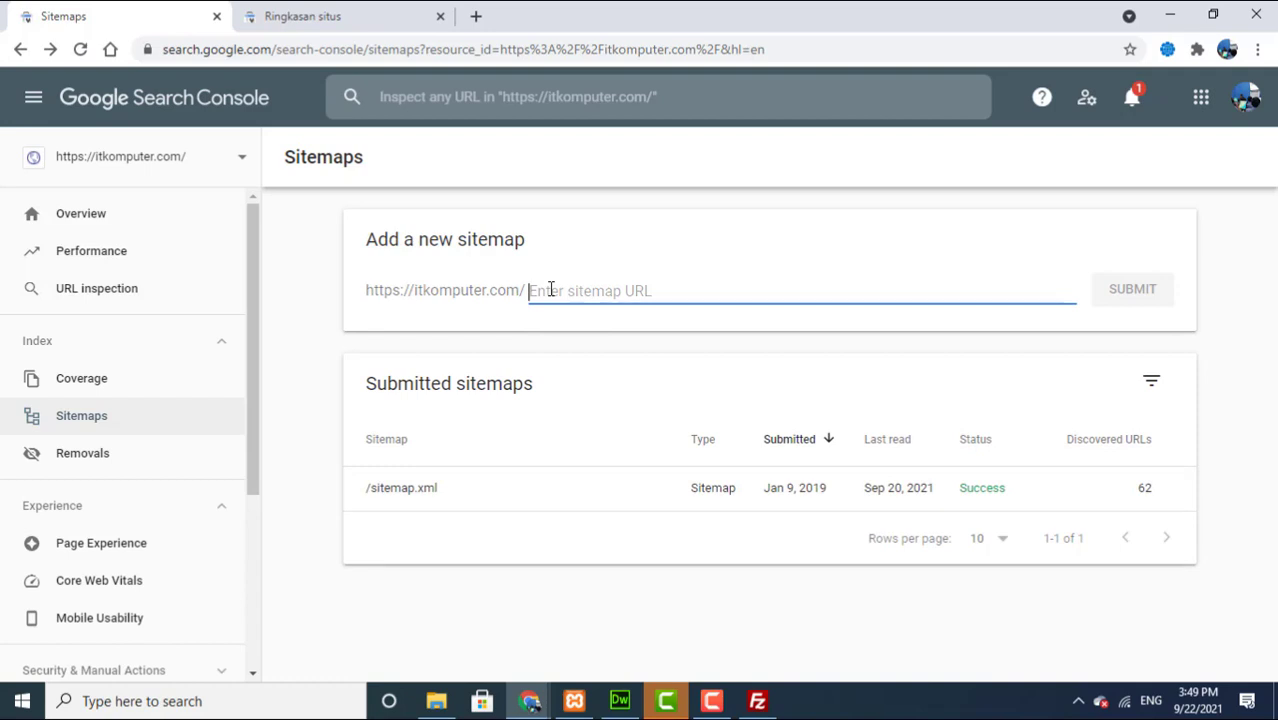
text(sitemap.xml)
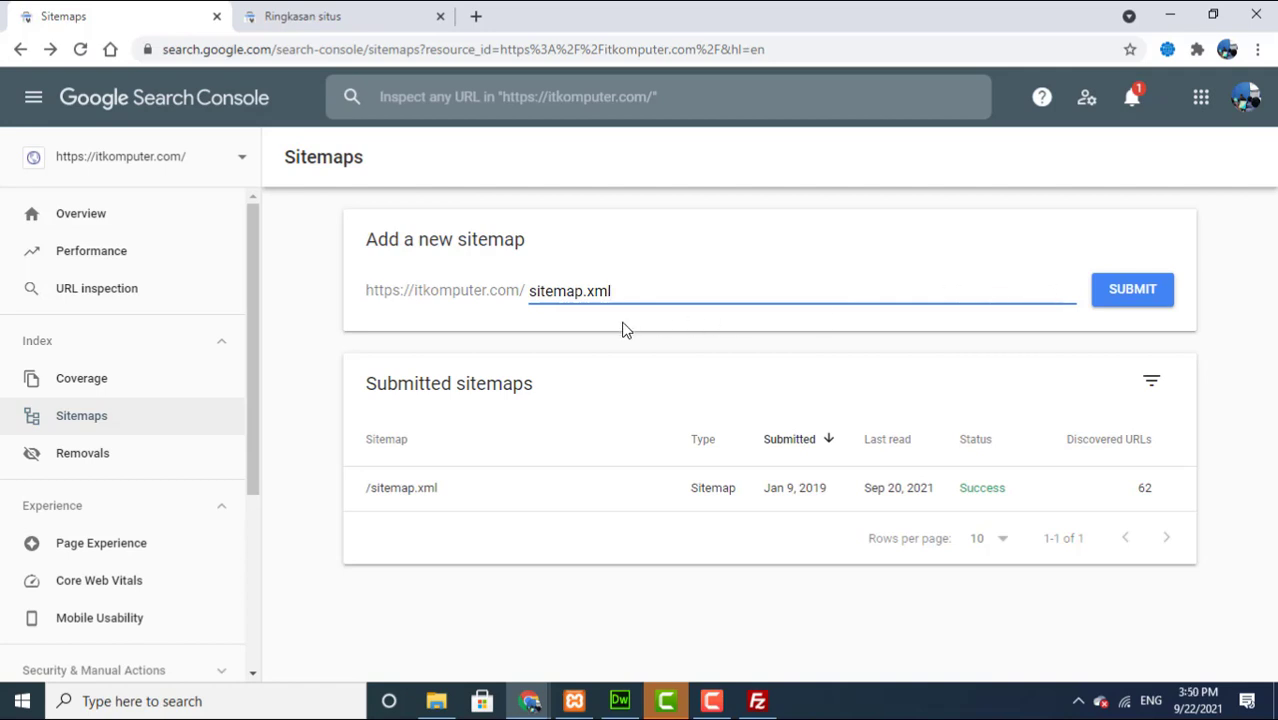
click(1122, 303)
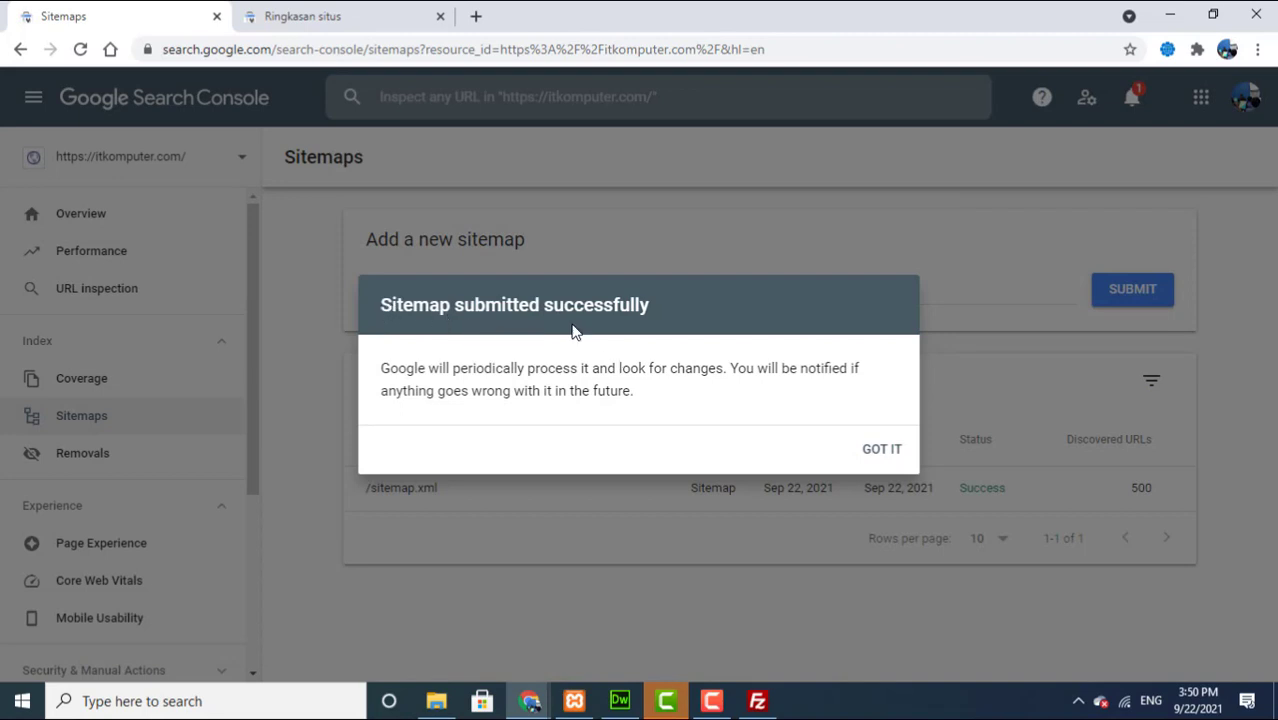
click(869, 455)
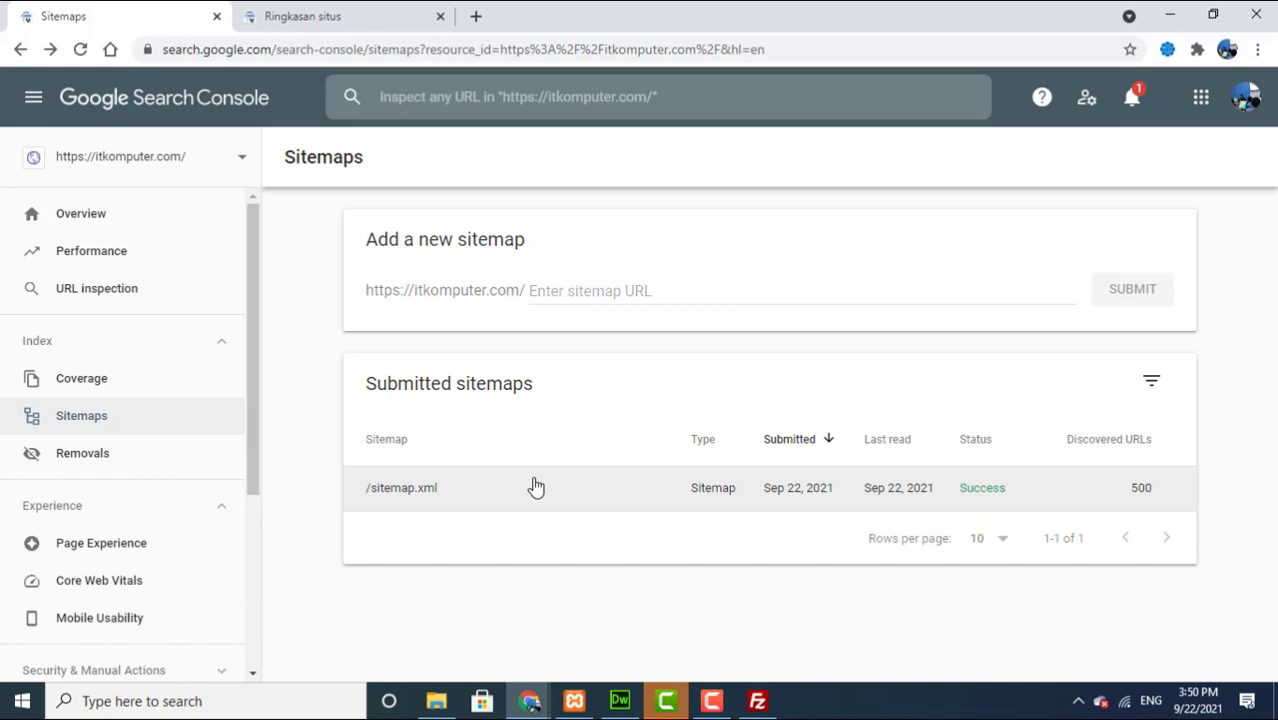
Step: Start a URL inspection in Search Console, then switch to another Chrome window
click(97, 290)
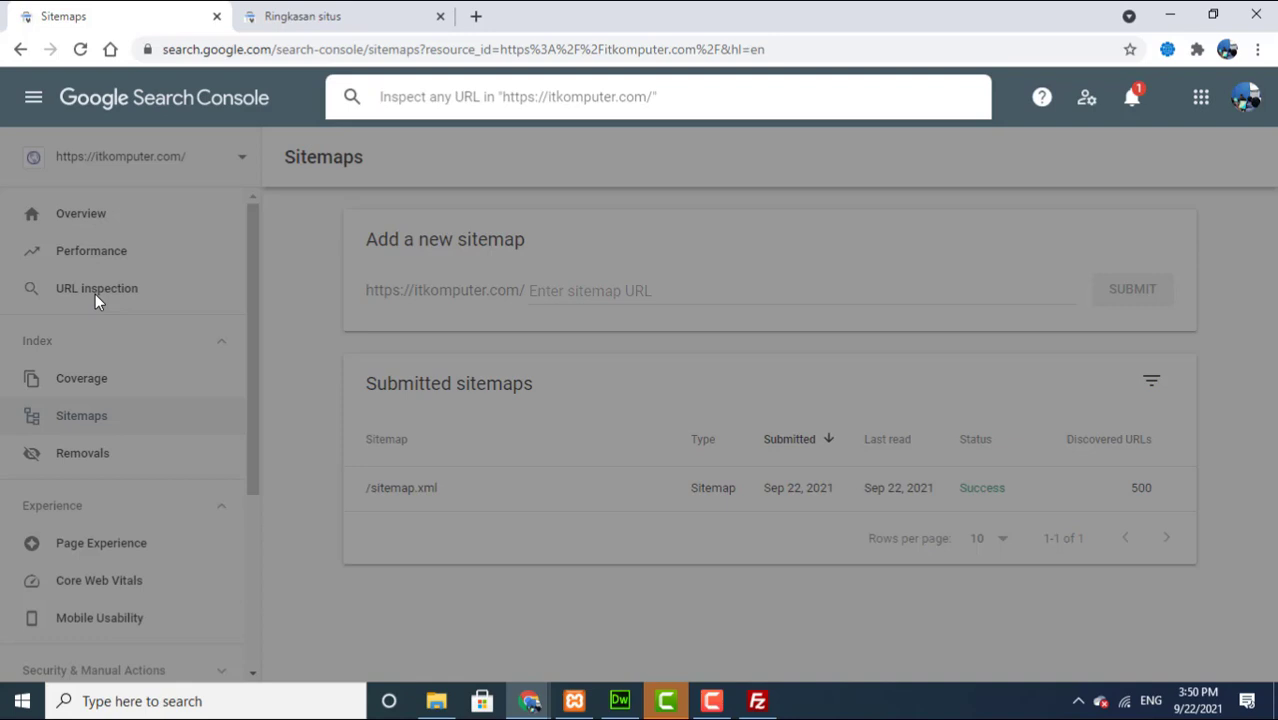
click(531, 704)
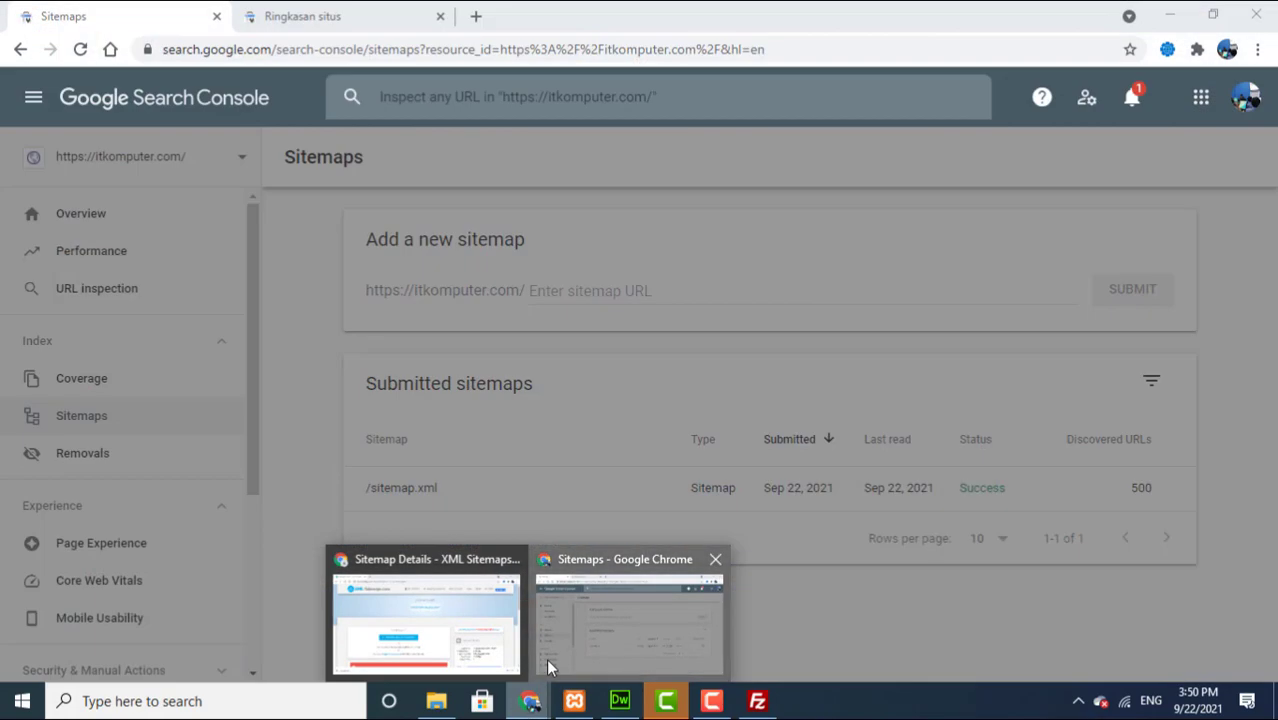
click(546, 658)
Step: Open itkomputer.com in a new tab, go to the registration page and copy its daftar#kursus address
click(477, 16)
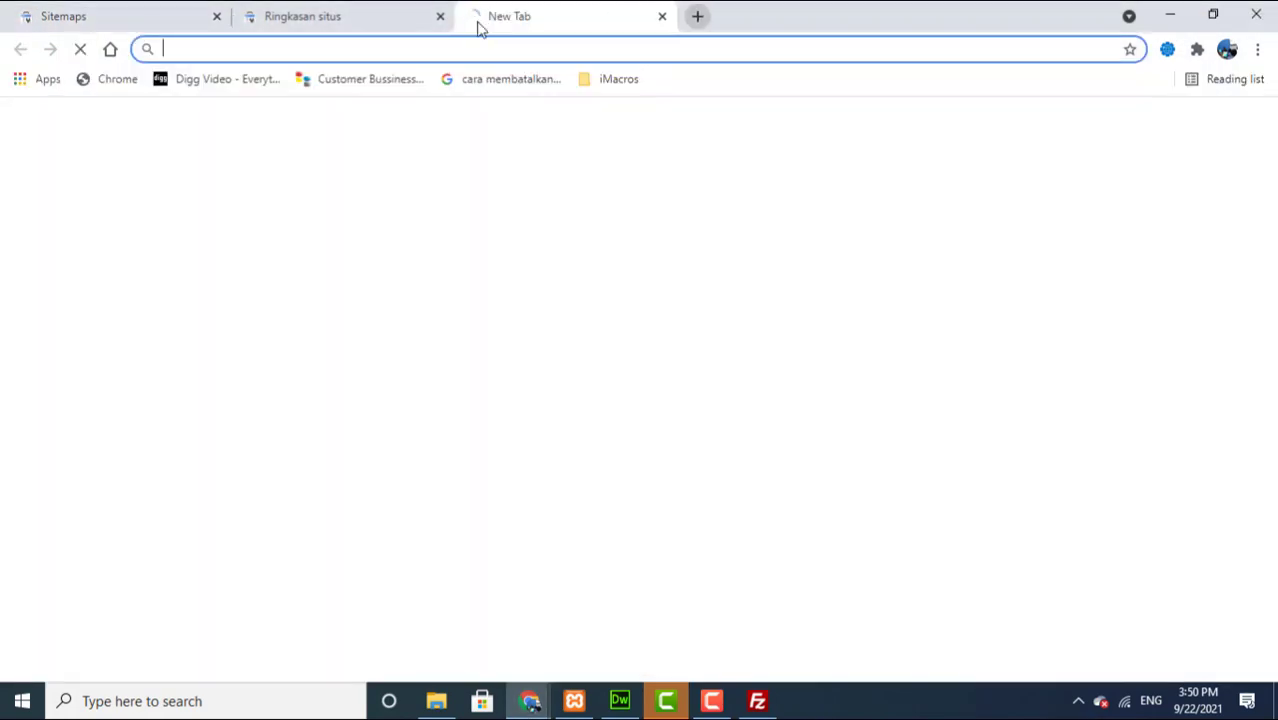
text(itkom)
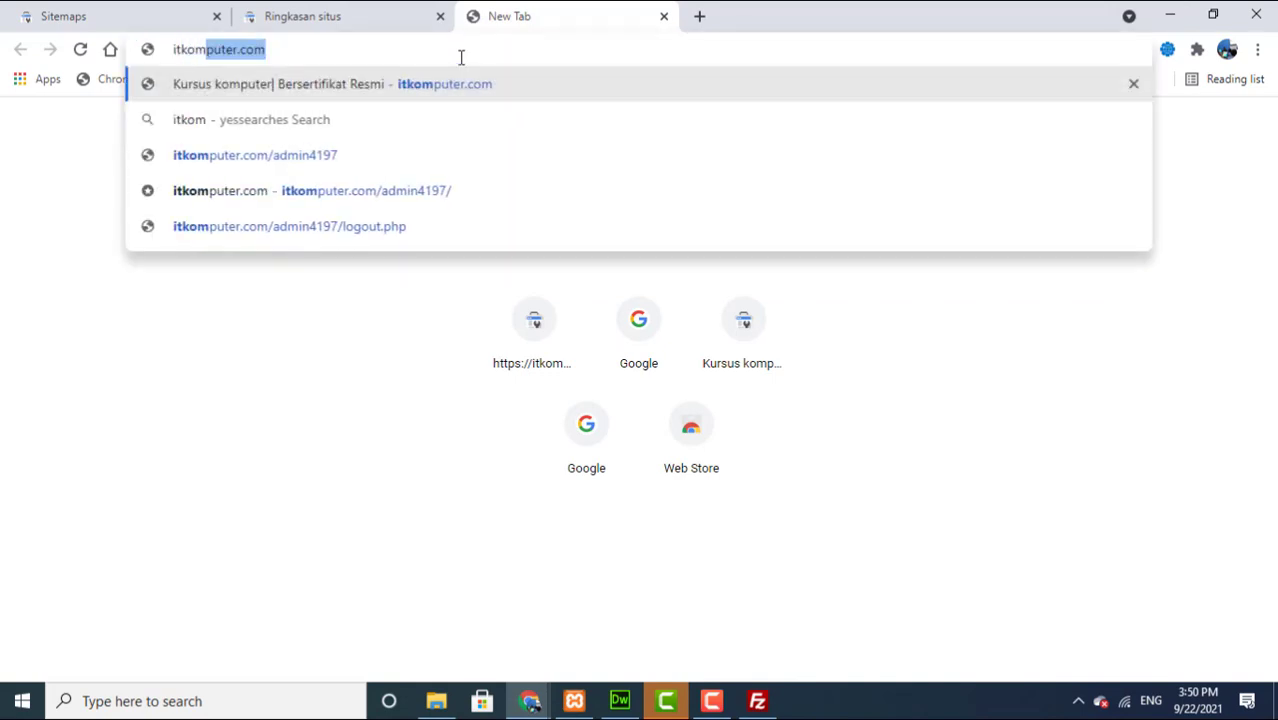
key(Return)
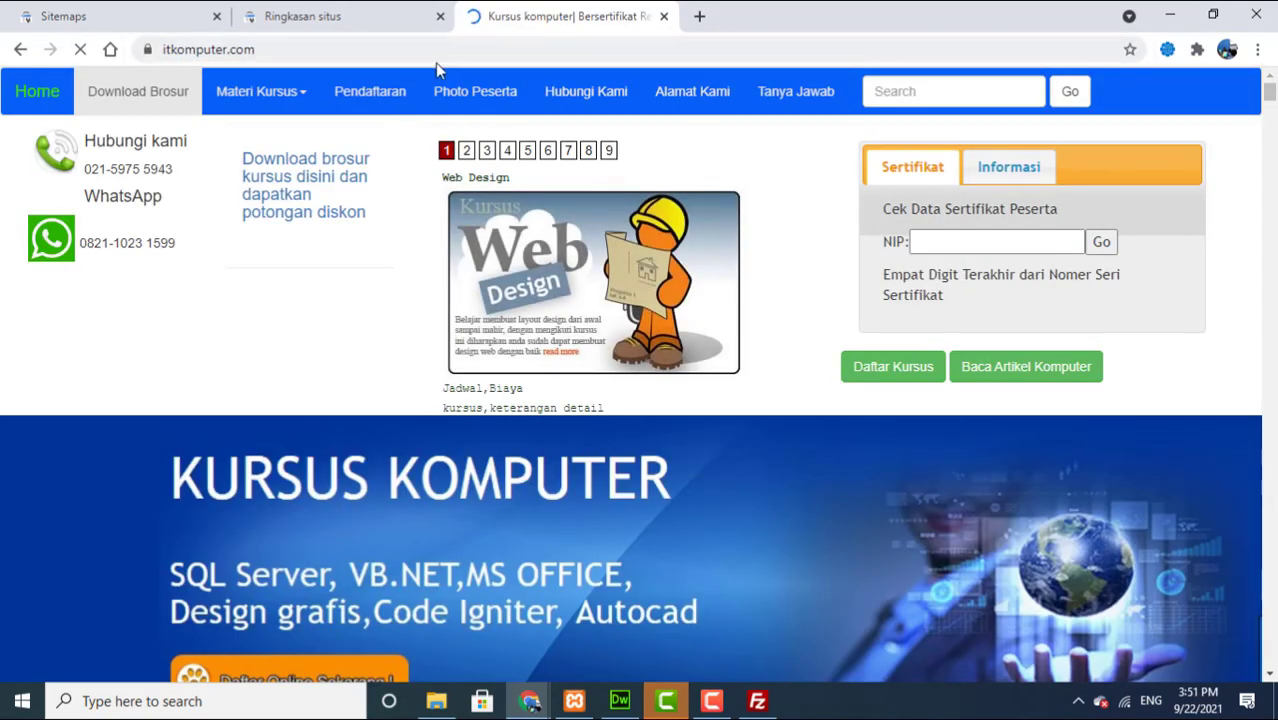
click(424, 52)
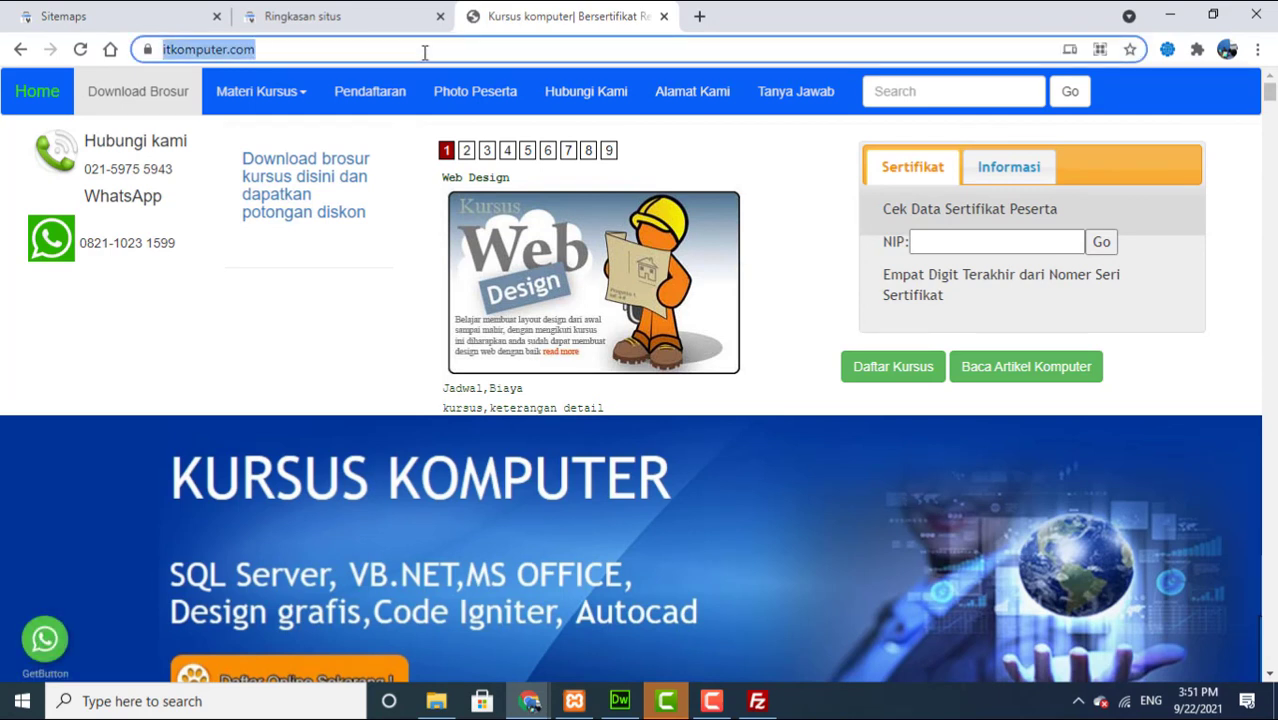
click(423, 52)
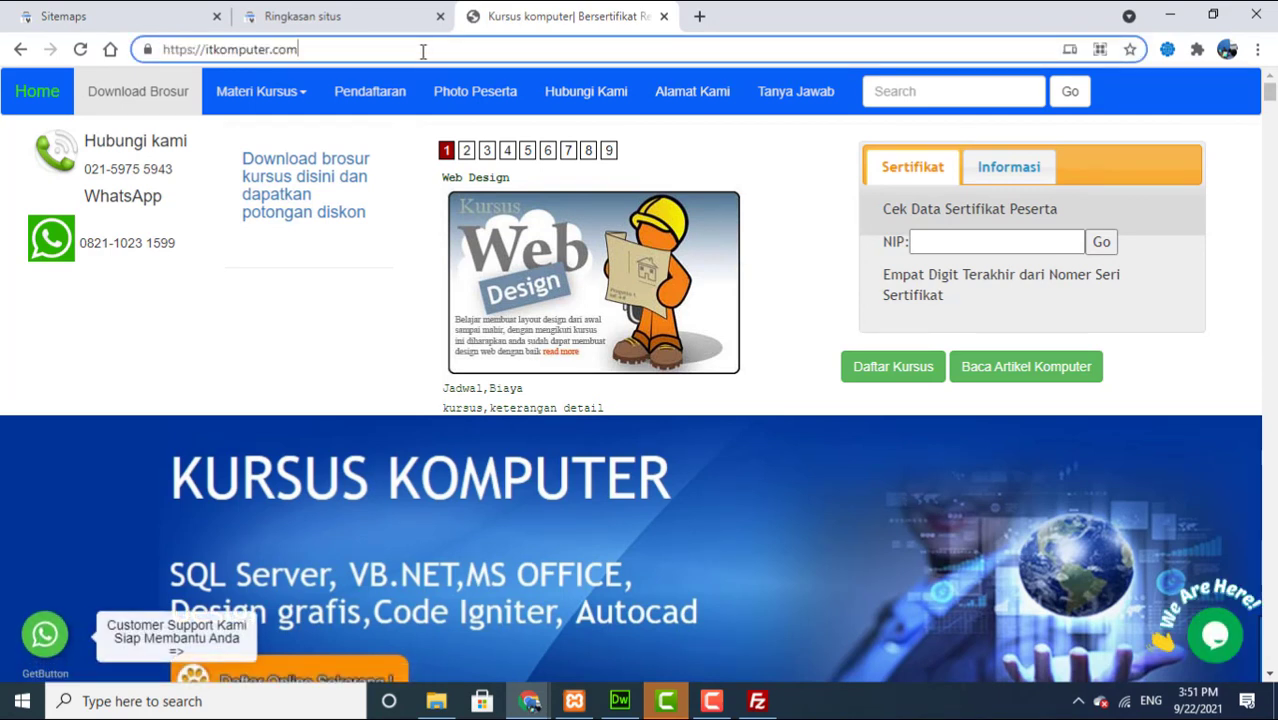
click(380, 92)
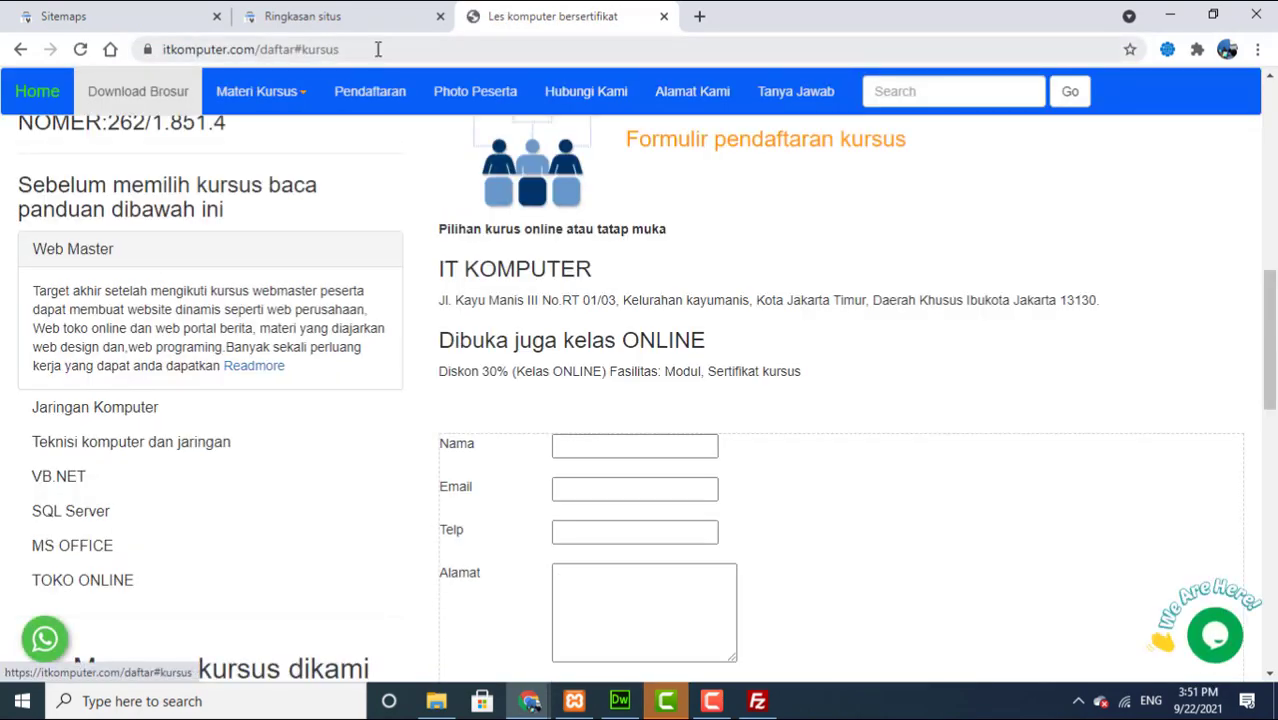
drag(1273, 307, 1256, 285)
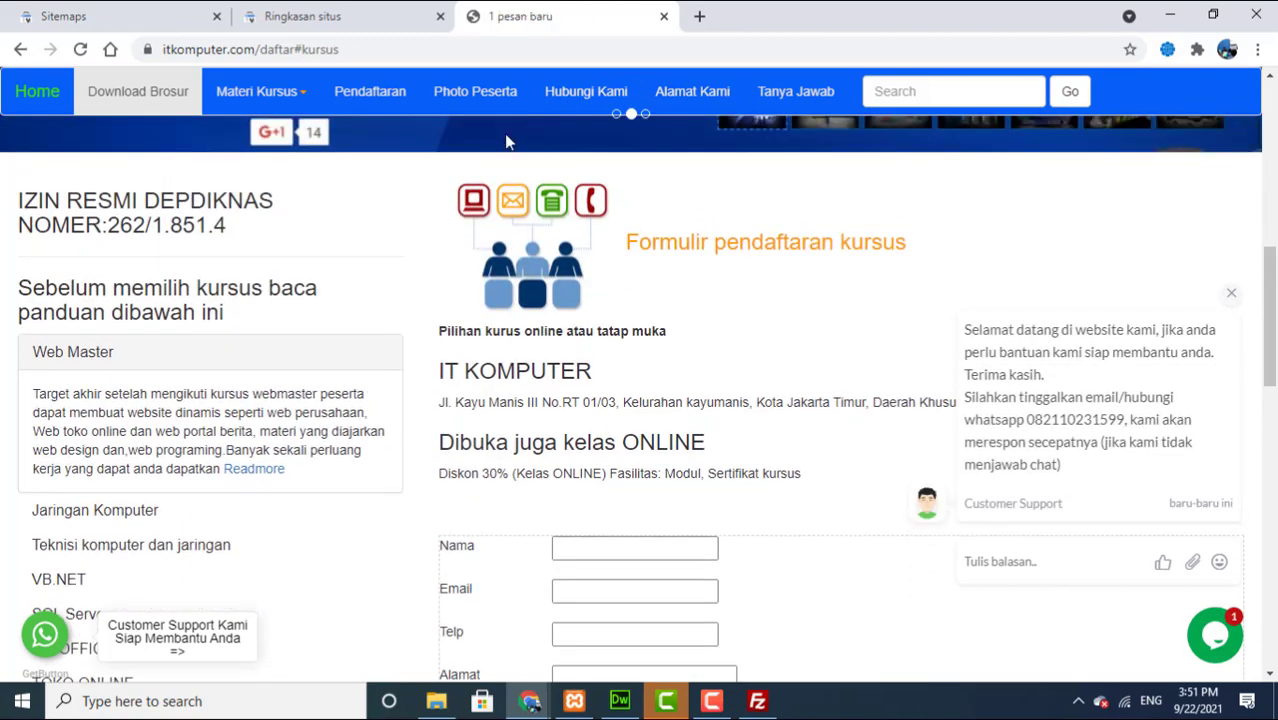
click(370, 49)
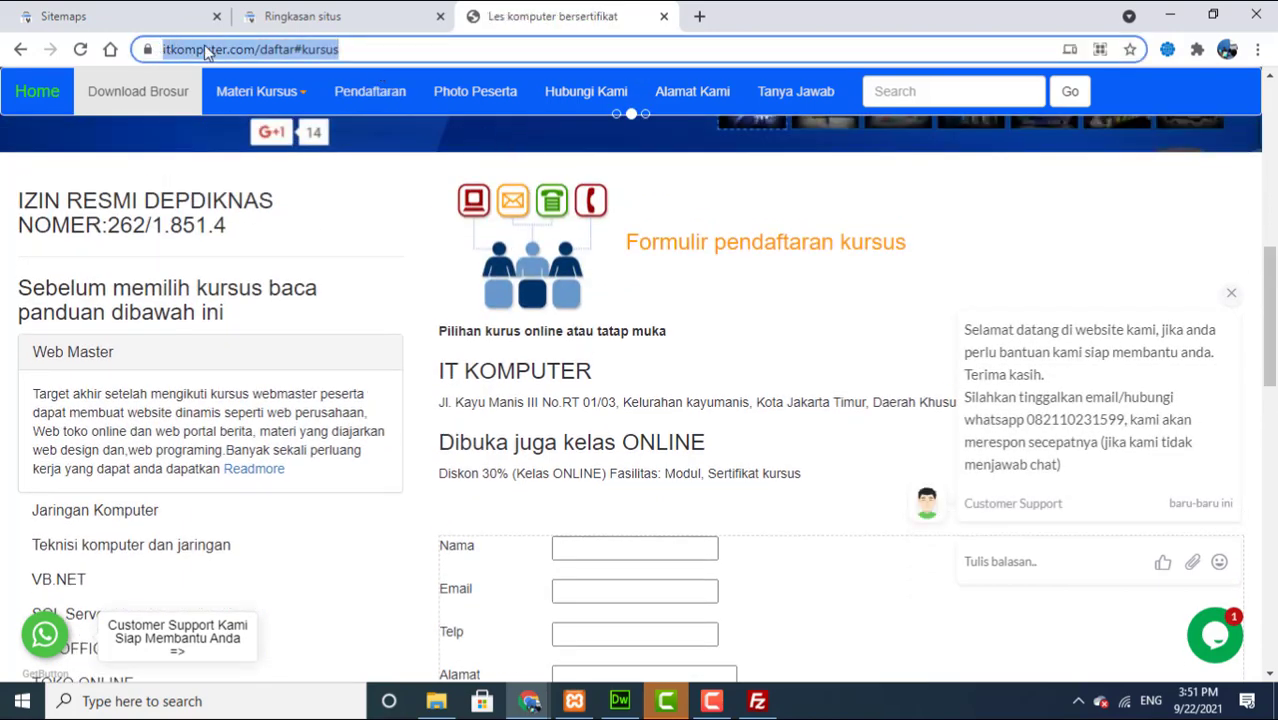
right_click(205, 49)
click(260, 174)
Step: Switch back to the Search Console Sitemaps page
click(530, 701)
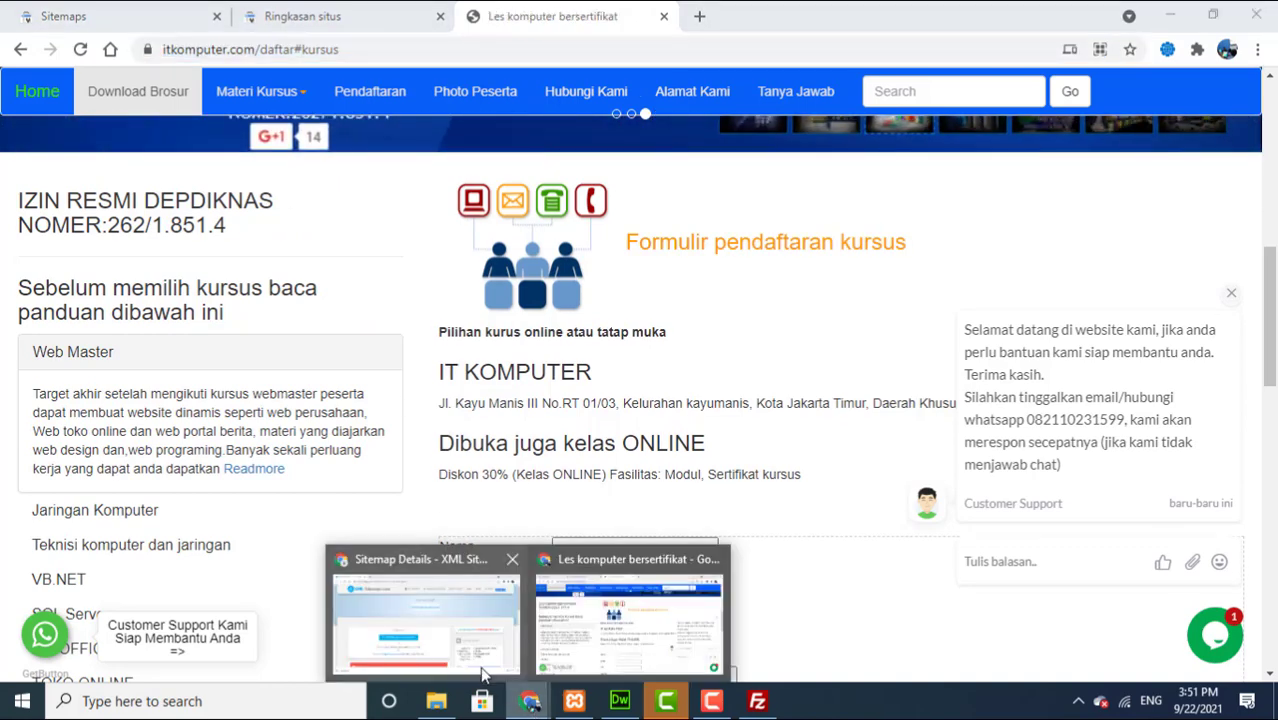
mouse_move(478, 667)
click(538, 655)
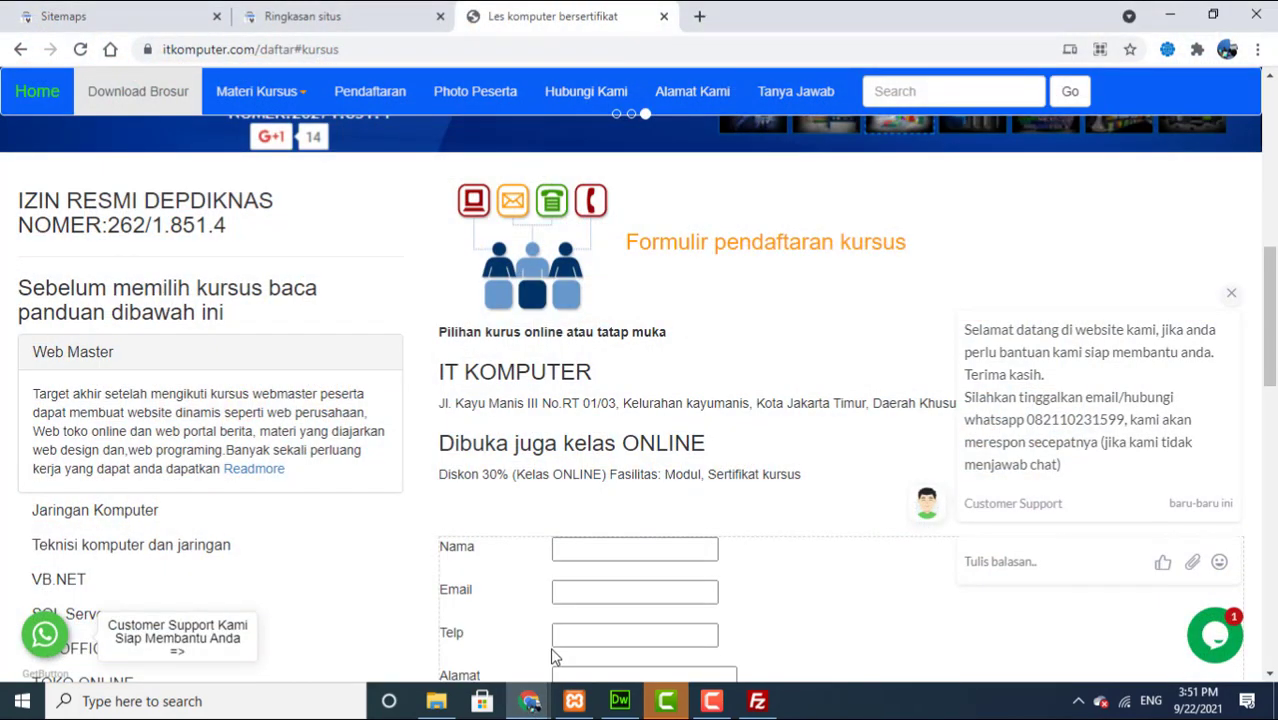
drag(1274, 300, 1276, 363)
scroll(1235, 171, up, 10)
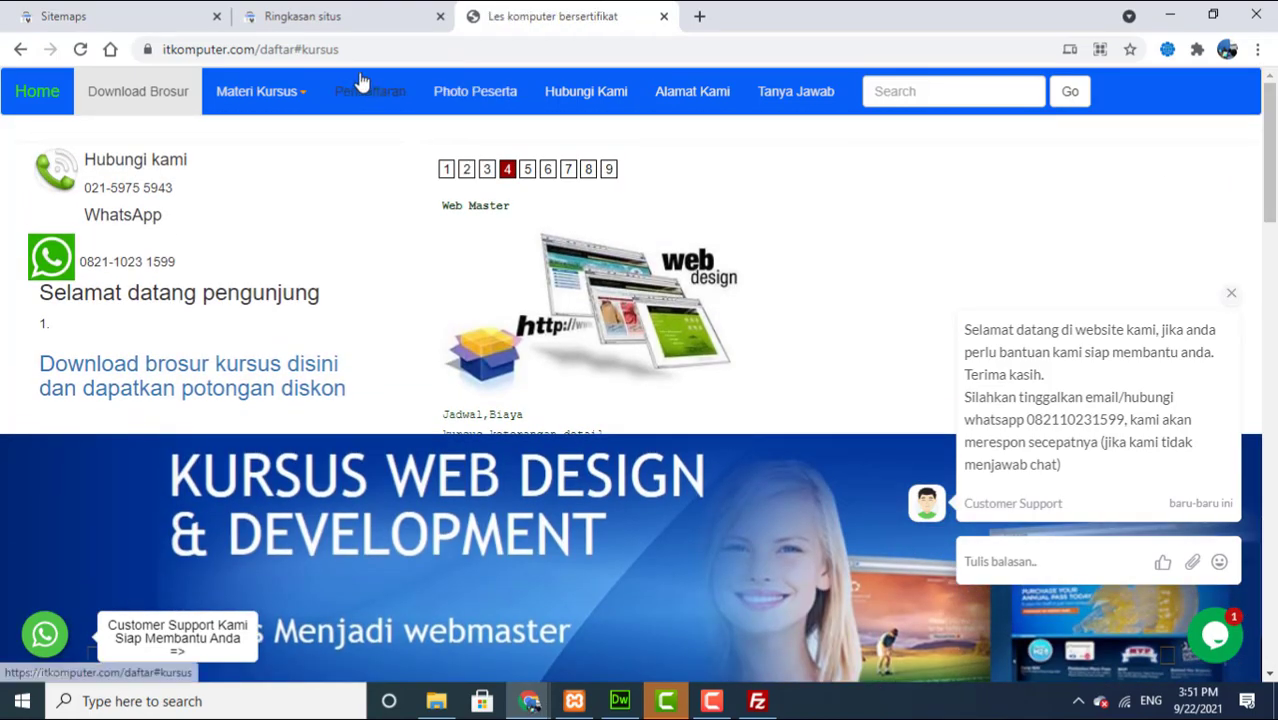
click(313, 22)
click(163, 12)
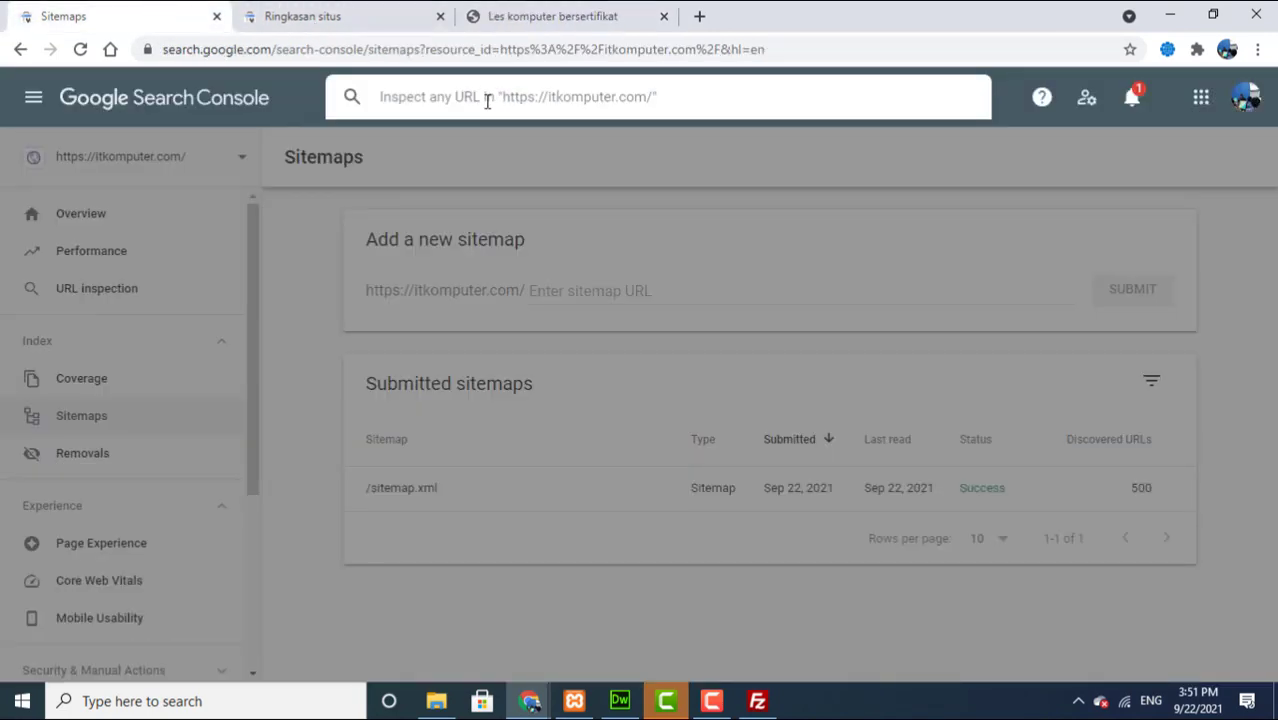
Step: Inspect the pasted itkomputer.com/daftar#kursus URL and request indexing for it
key(ctrl+v)
key(Return)
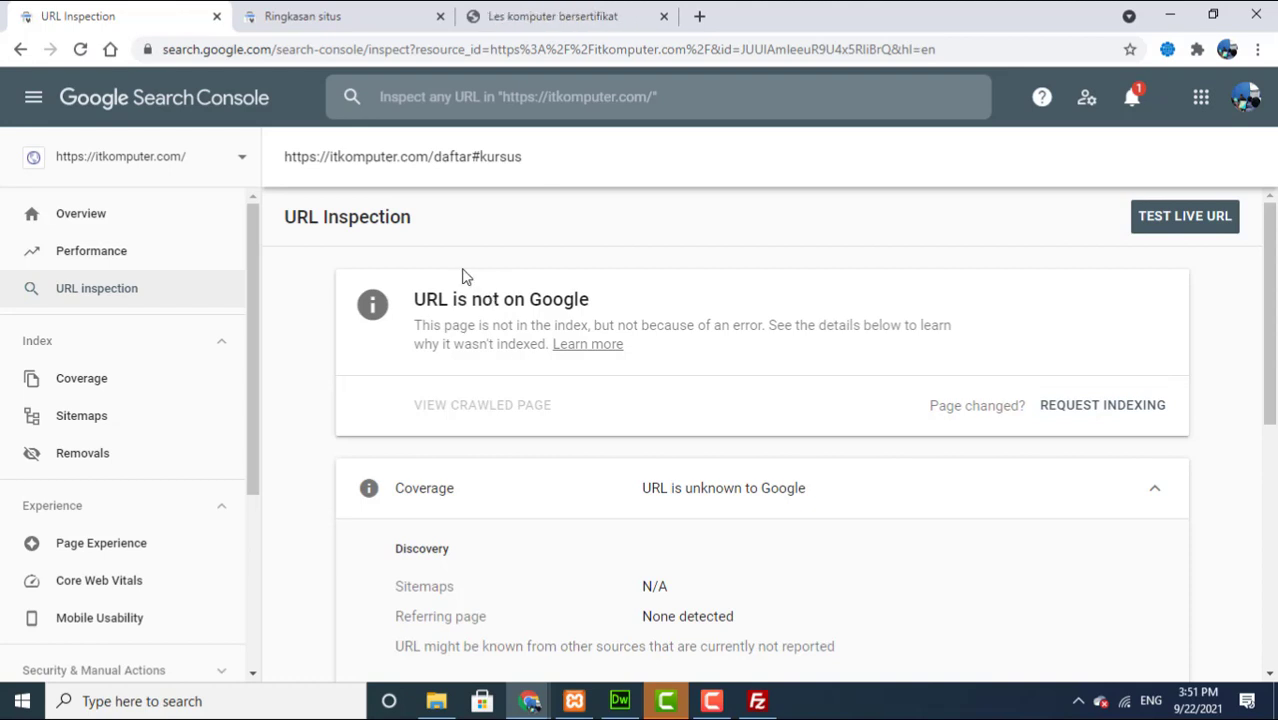
click(1065, 414)
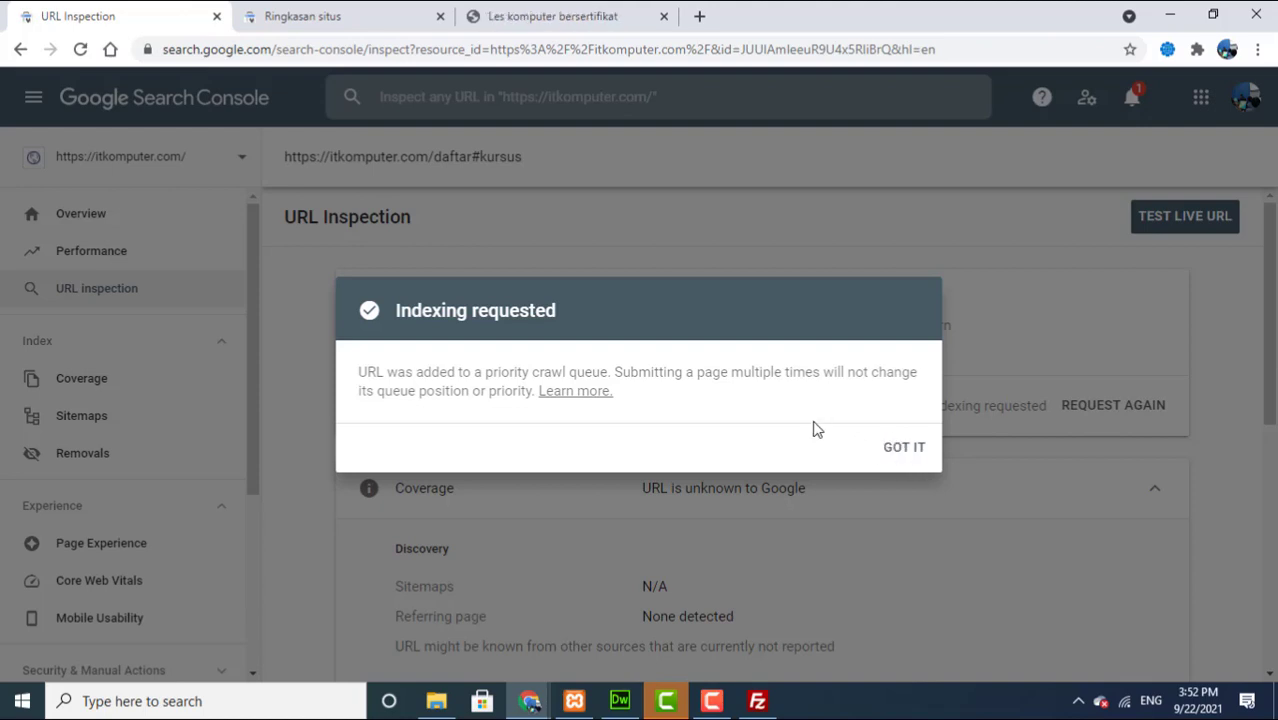
click(893, 455)
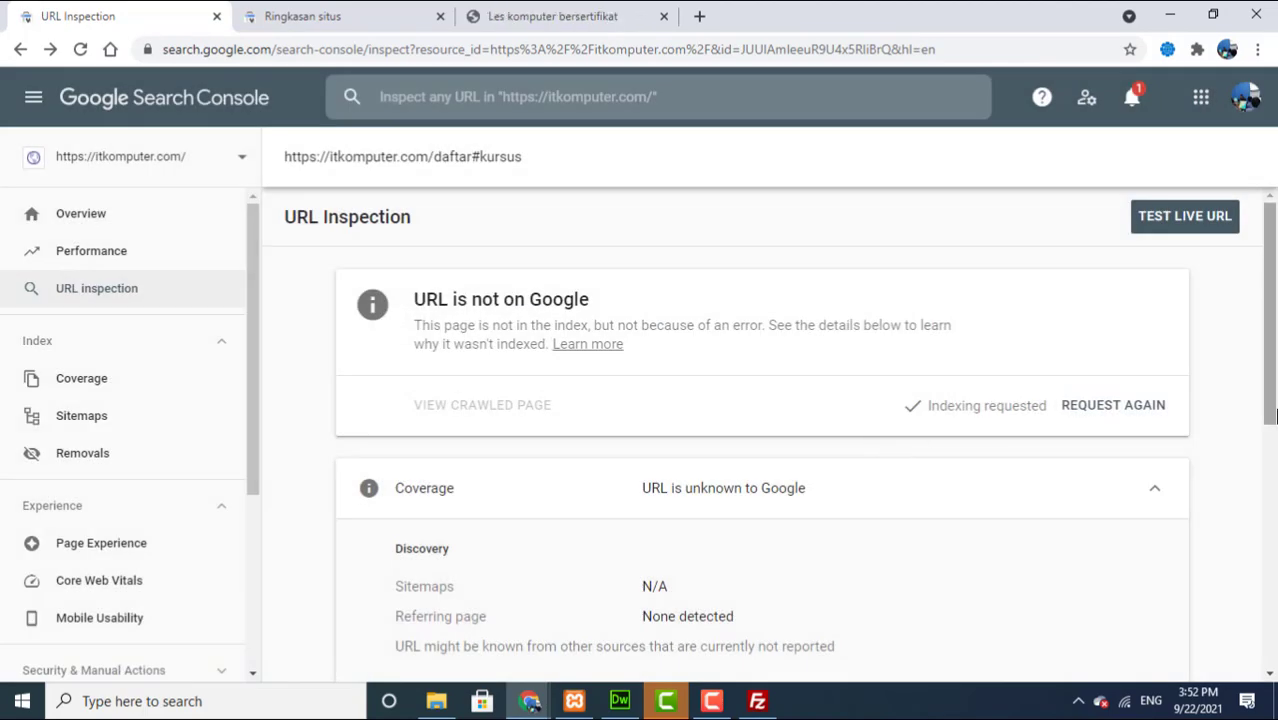
Step: Move the itkomputer.com course page tab into its own Chrome window
drag(1270, 416, 1257, 350)
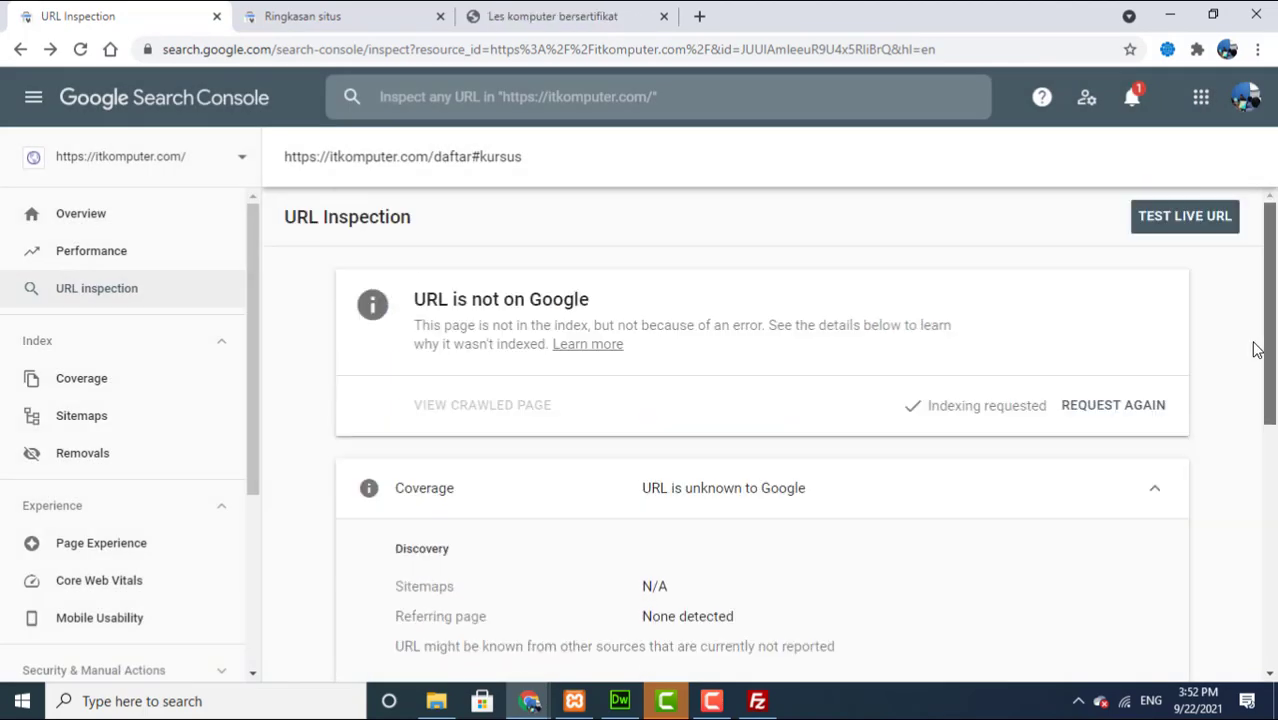
click(637, 708)
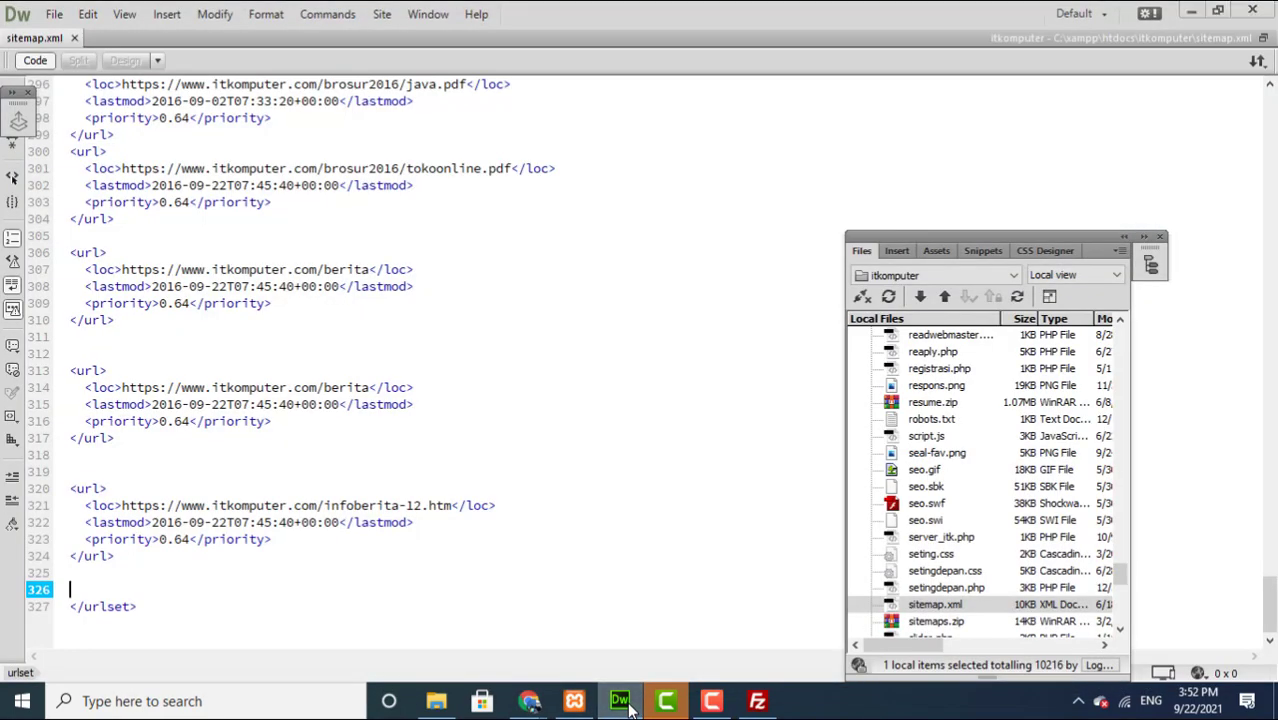
click(625, 706)
click(529, 702)
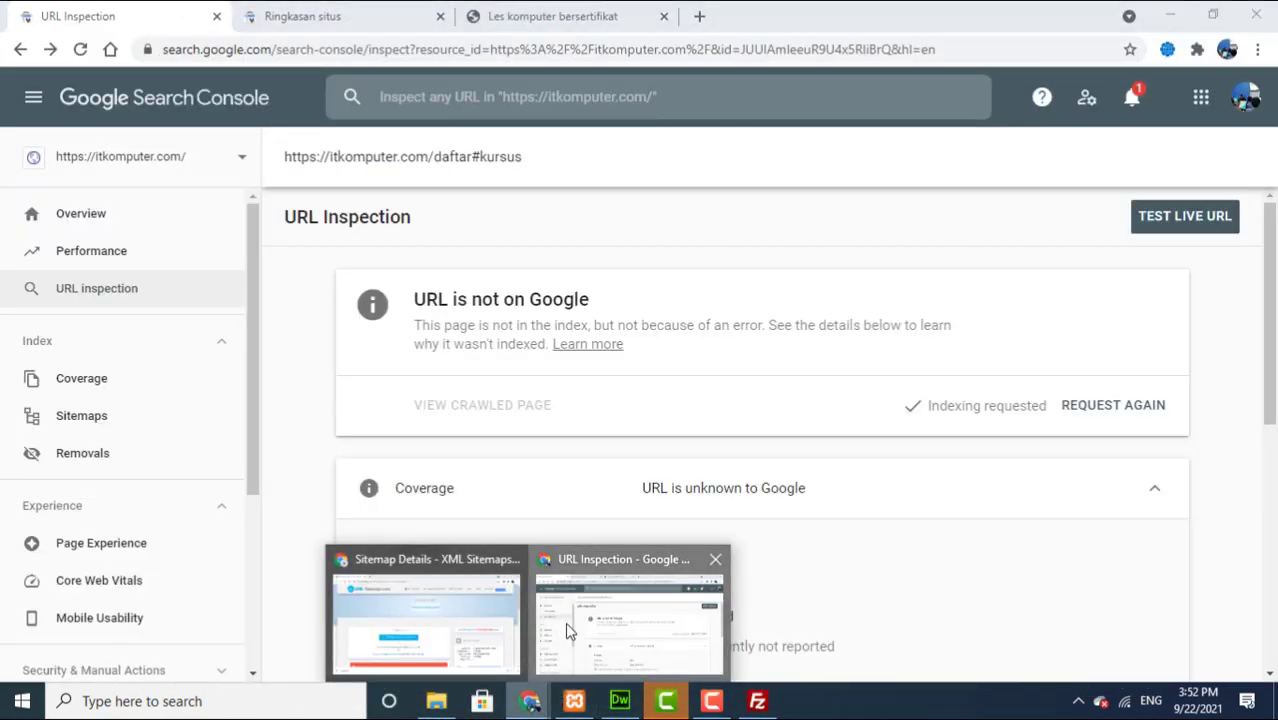
click(567, 623)
click(529, 703)
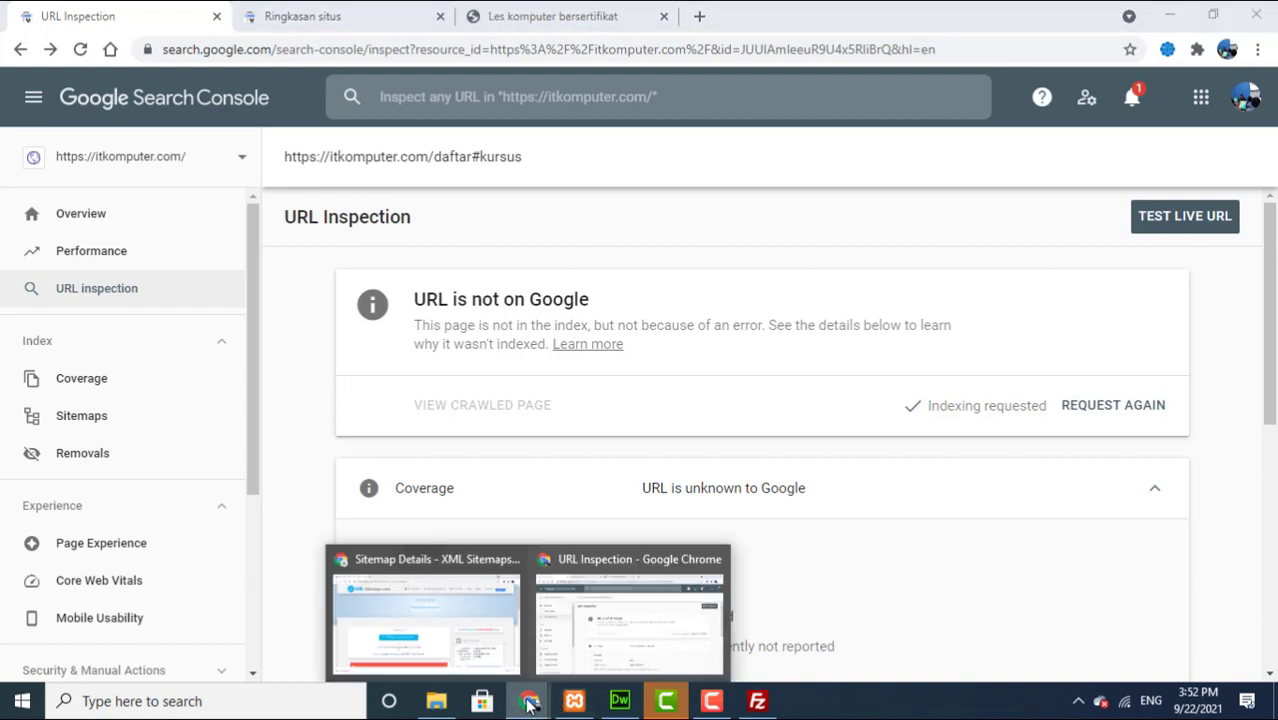
click(529, 704)
right_click(529, 704)
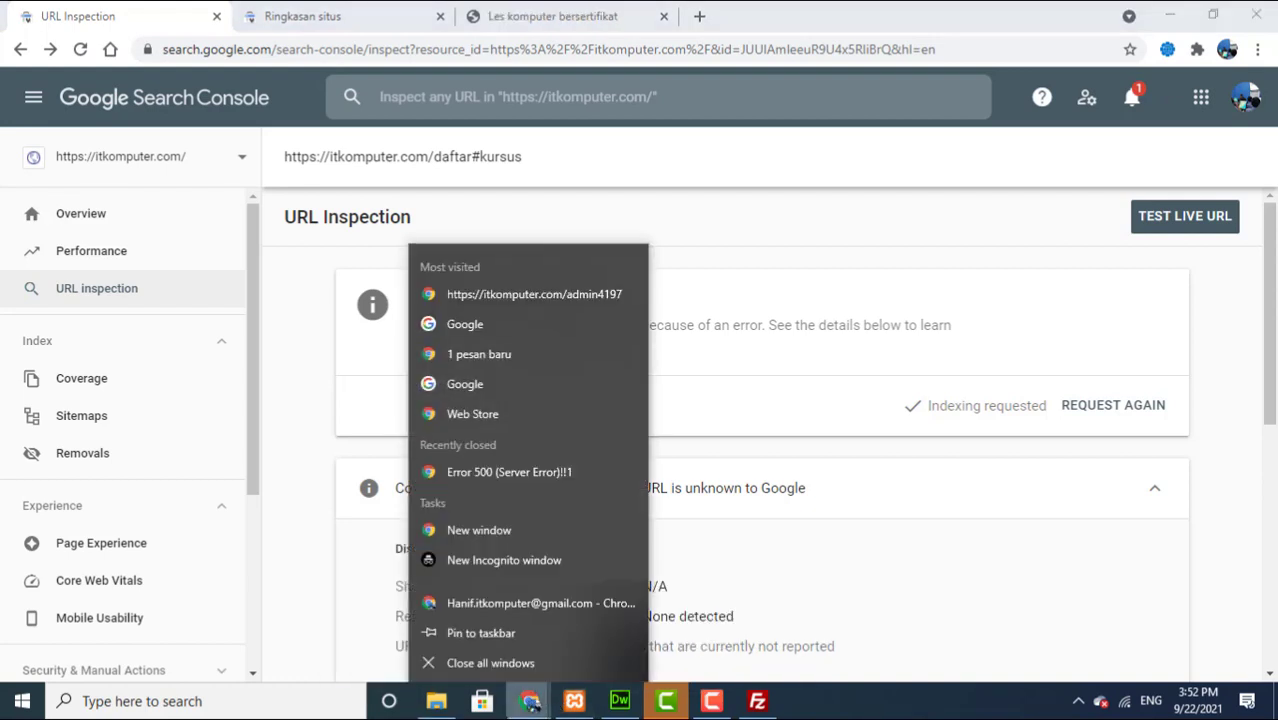
click(527, 703)
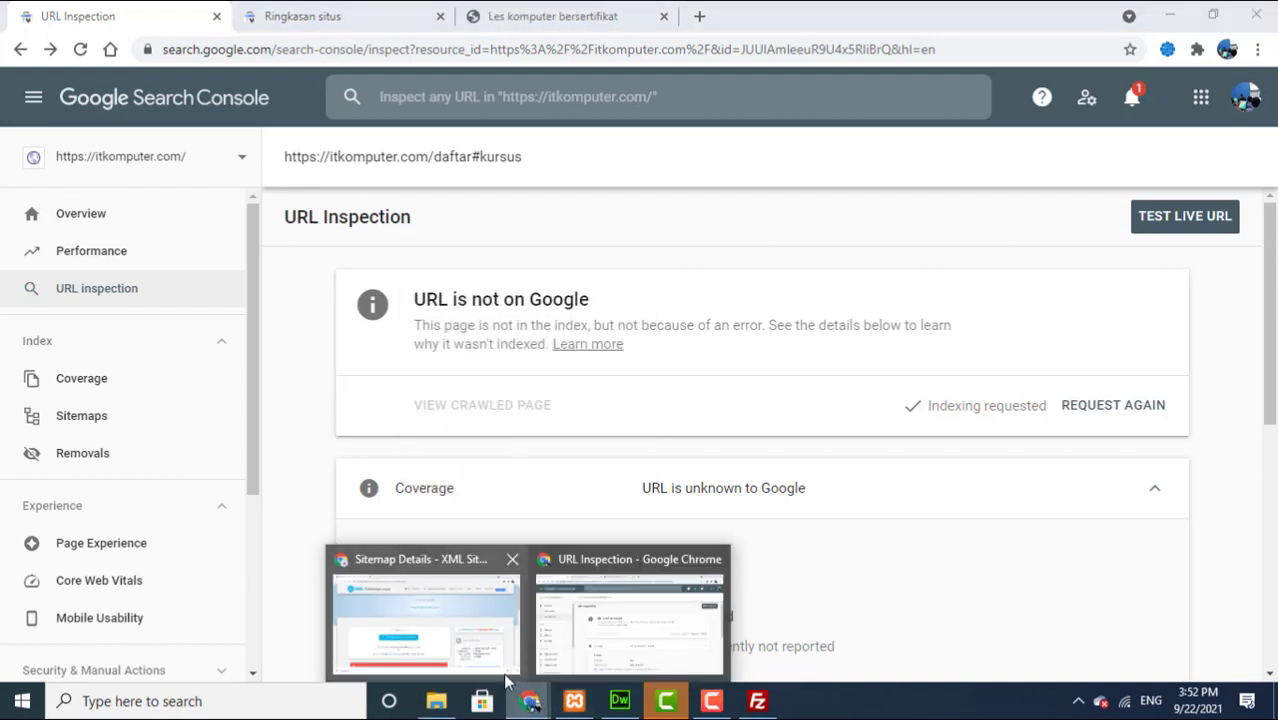
mouse_move(512, 683)
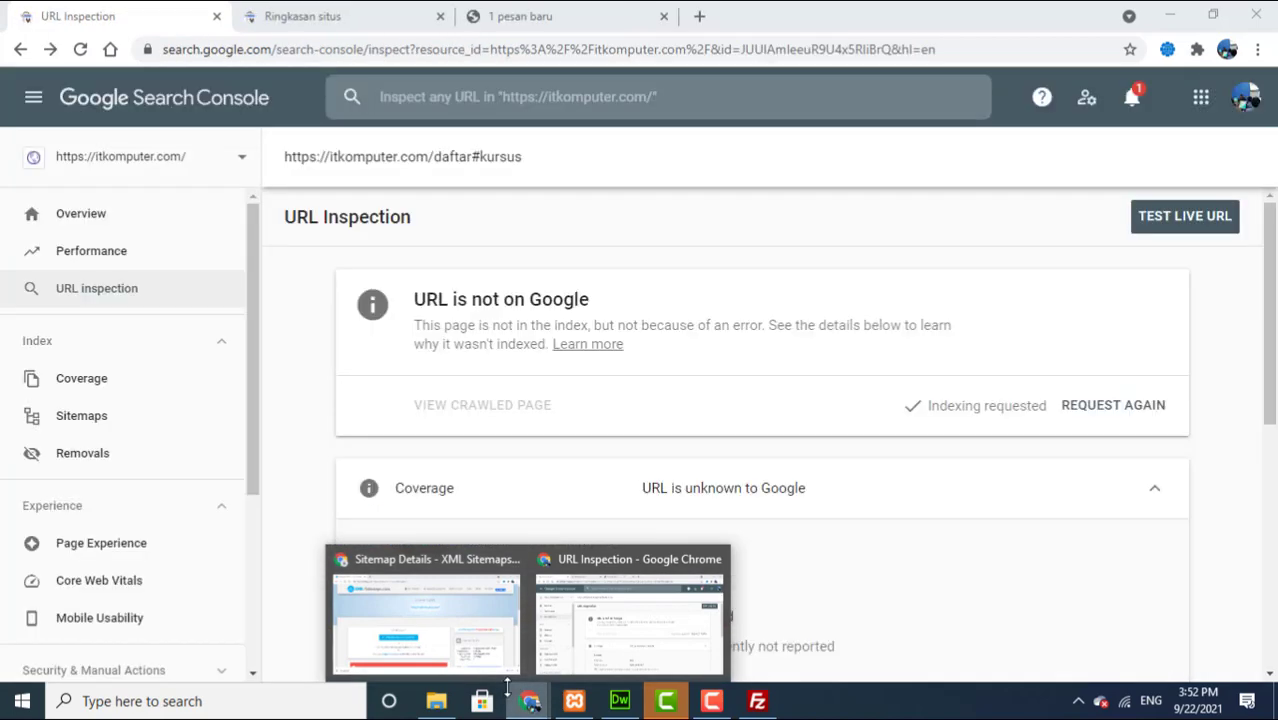
click(560, 645)
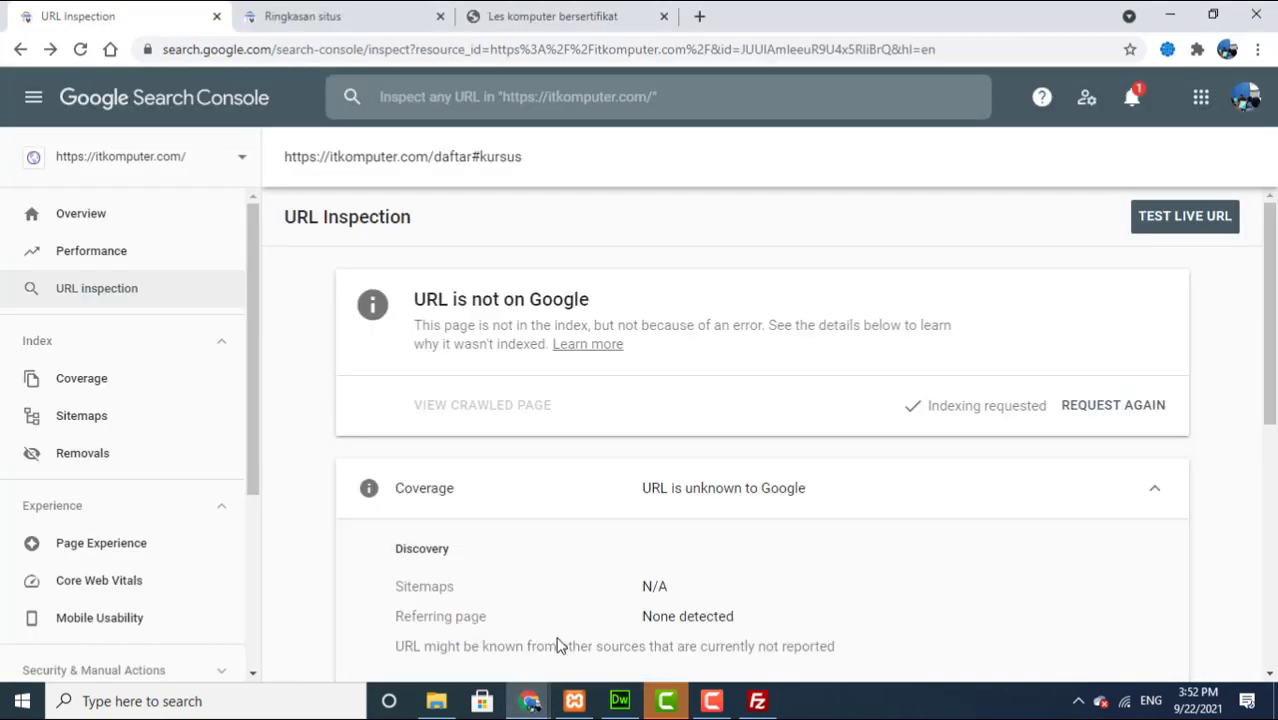
click(572, 27)
drag(742, 186, 303, 101)
Step: Open the Webmaster course page via Materi Kursus and copy its webmaster.php#kursusweb address
click(302, 101)
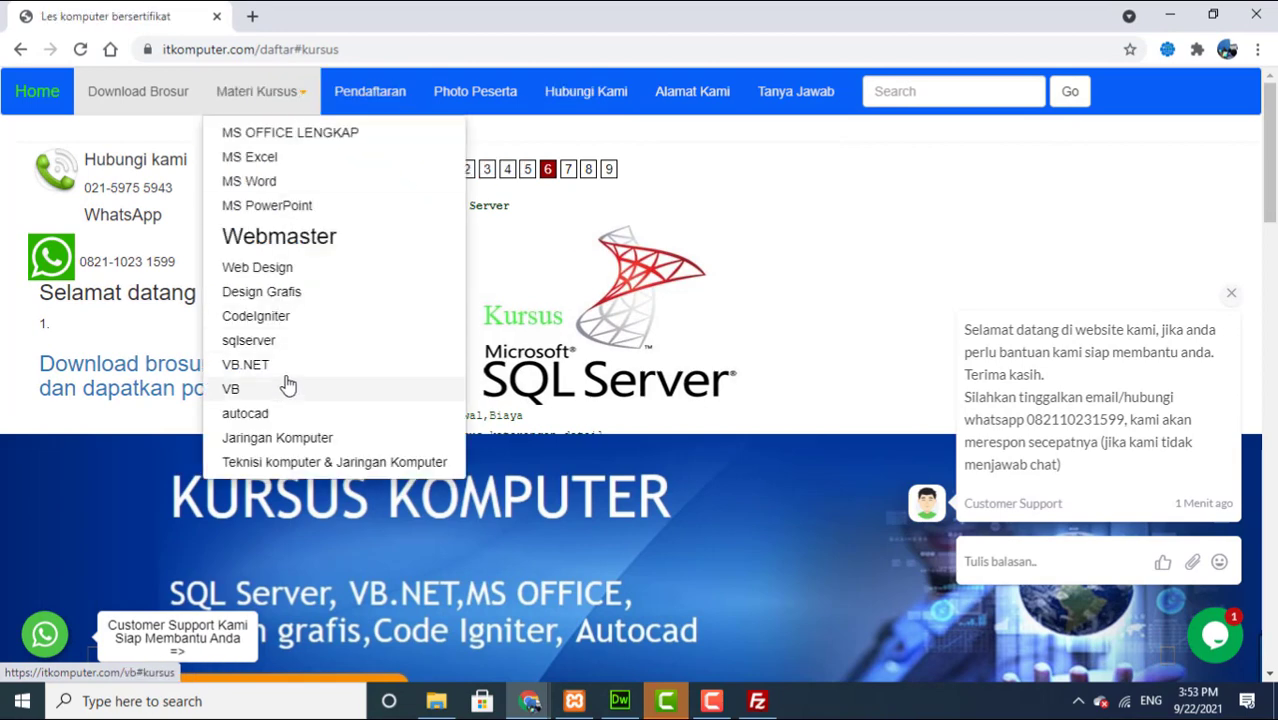
click(283, 99)
click(285, 103)
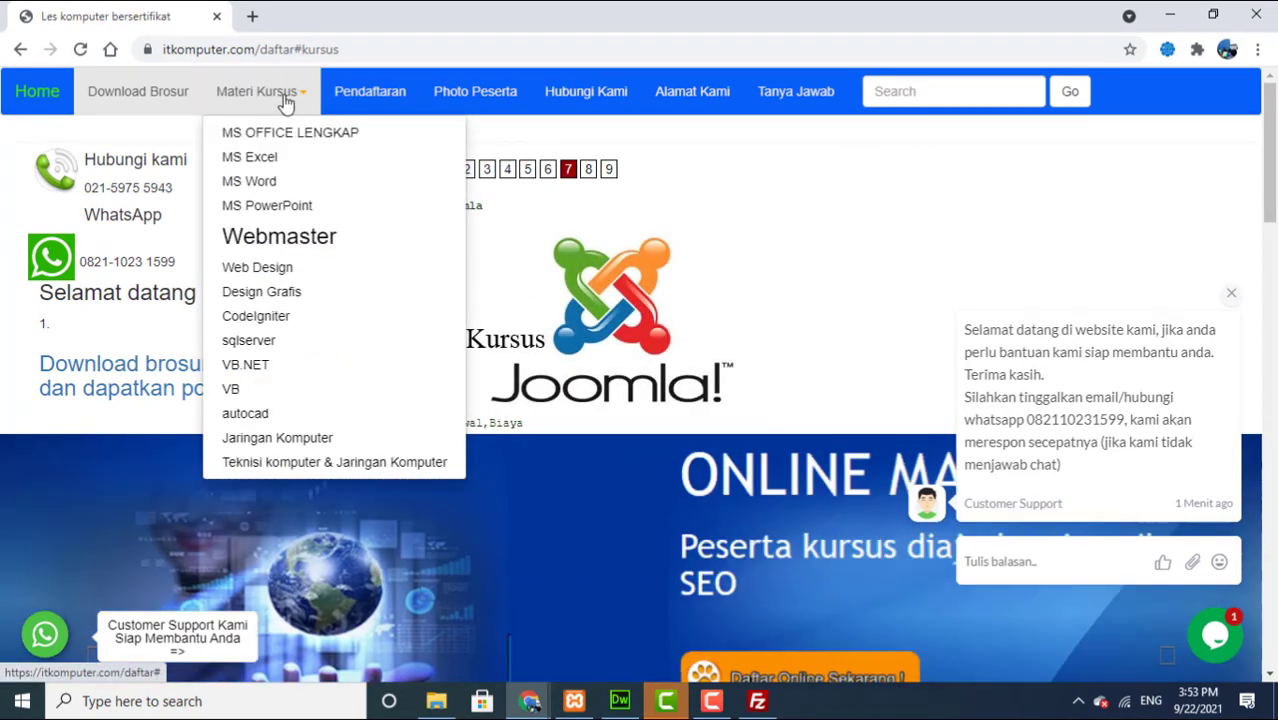
click(258, 252)
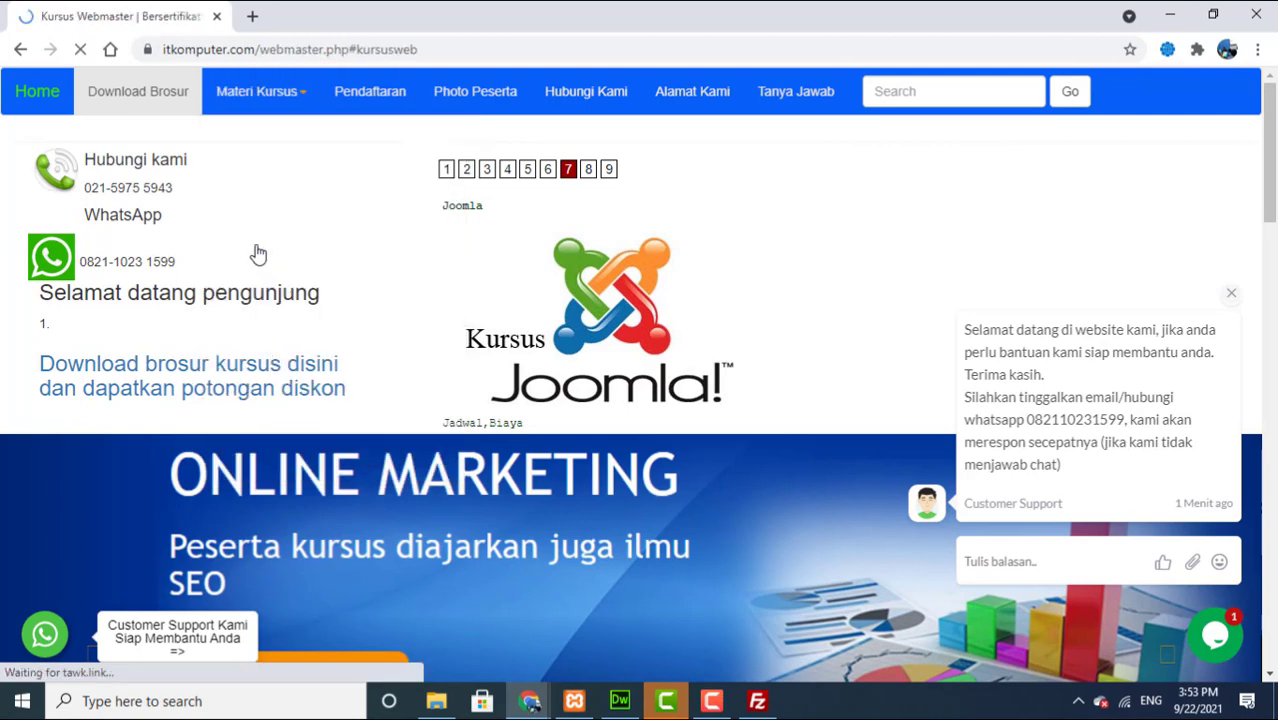
click(364, 50)
right_click(364, 58)
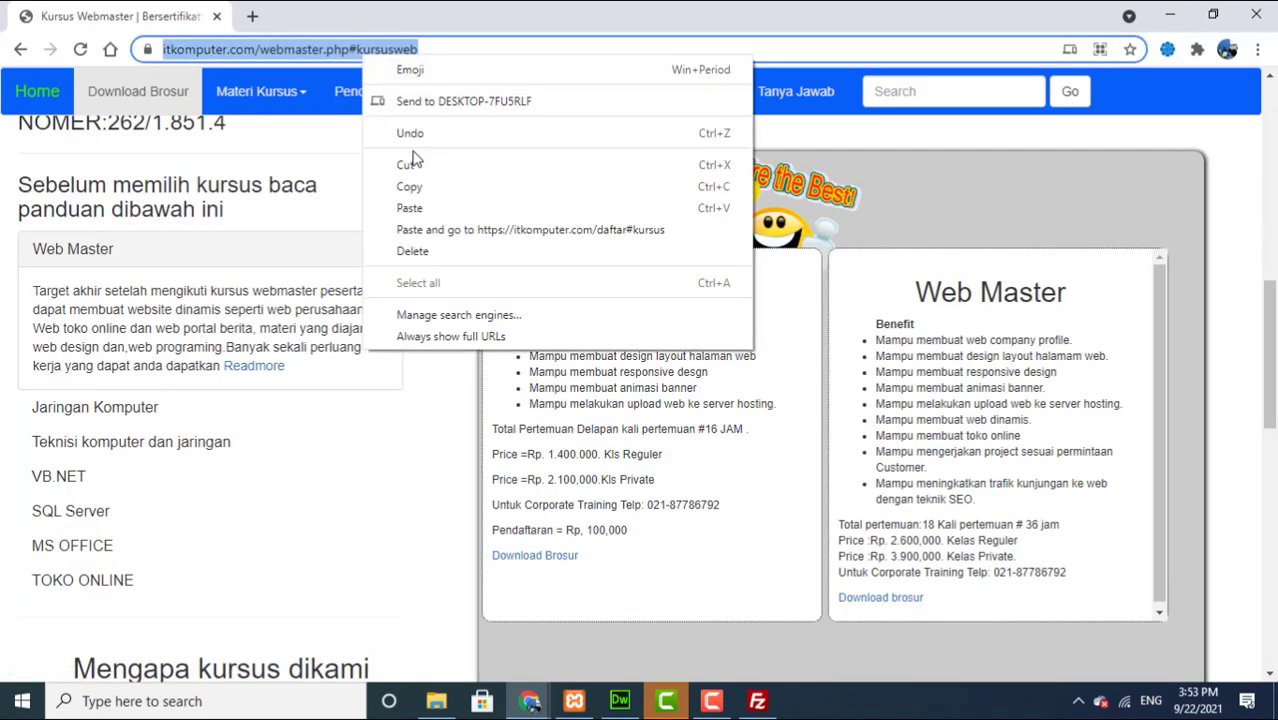
click(420, 188)
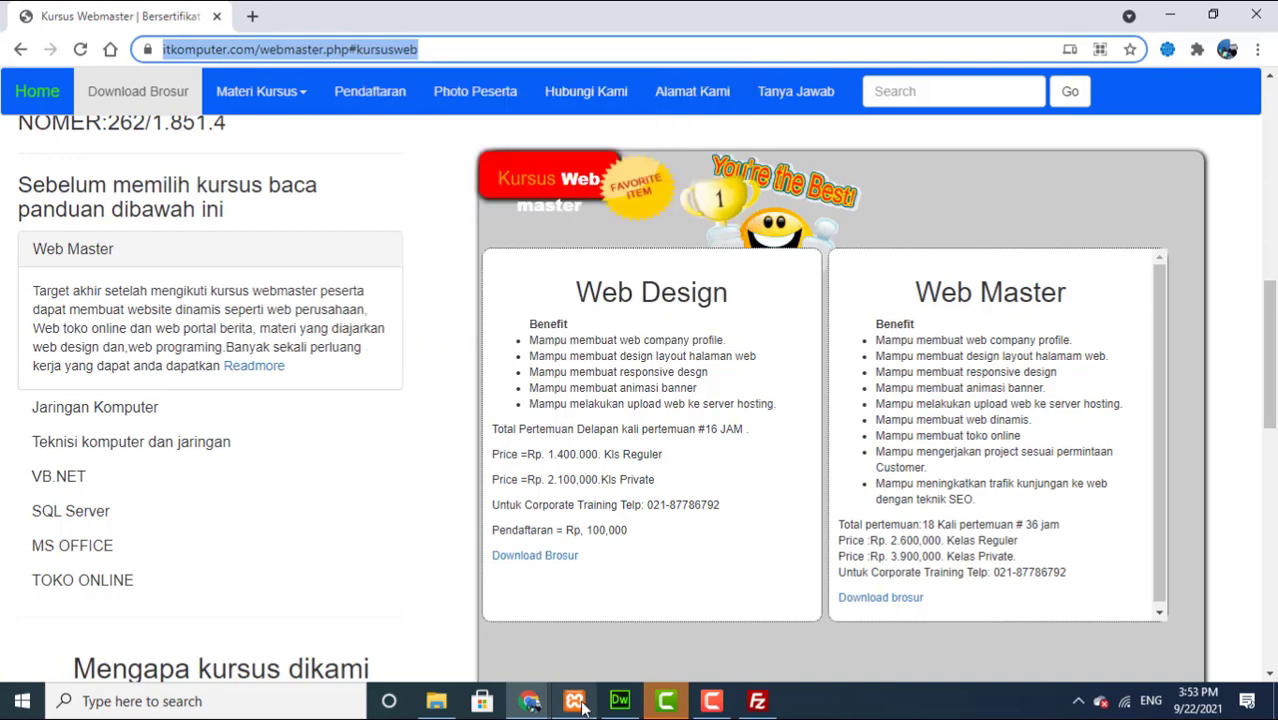
click(521, 707)
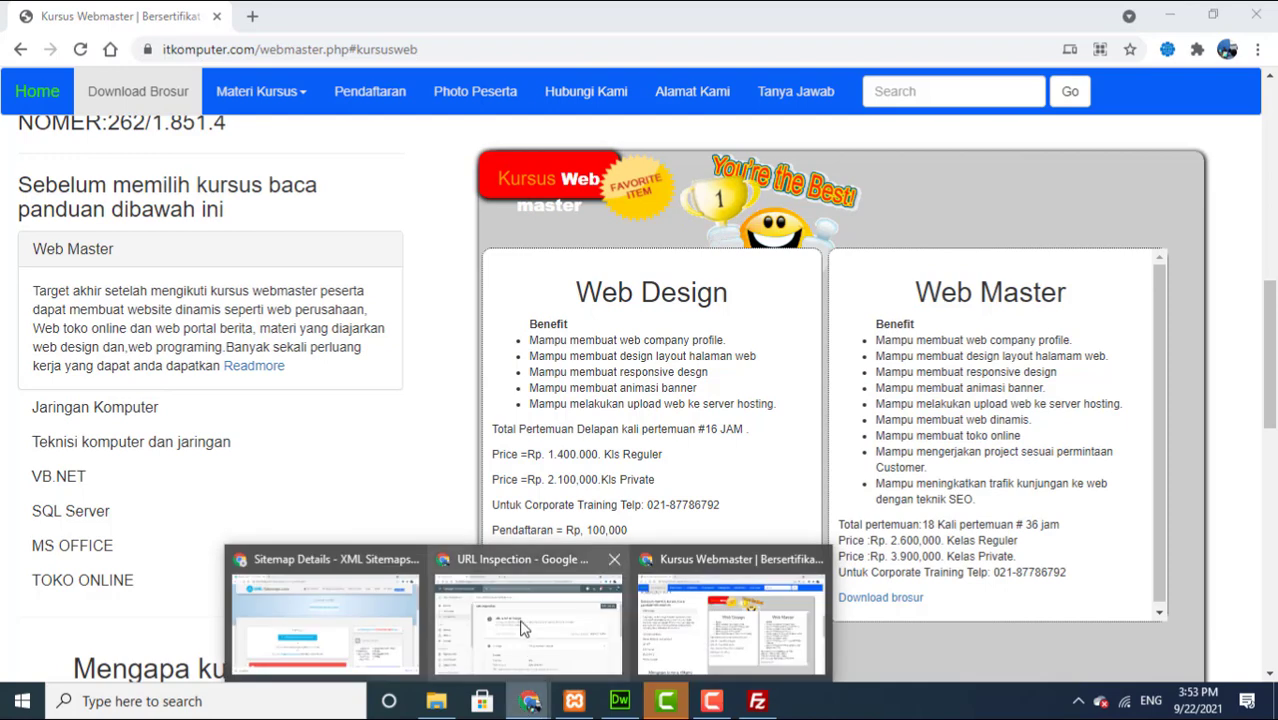
click(524, 628)
Step: Inspect the pasted webmaster.php#kursusweb URL and dismiss the 'Something went wrong' error
click(532, 97)
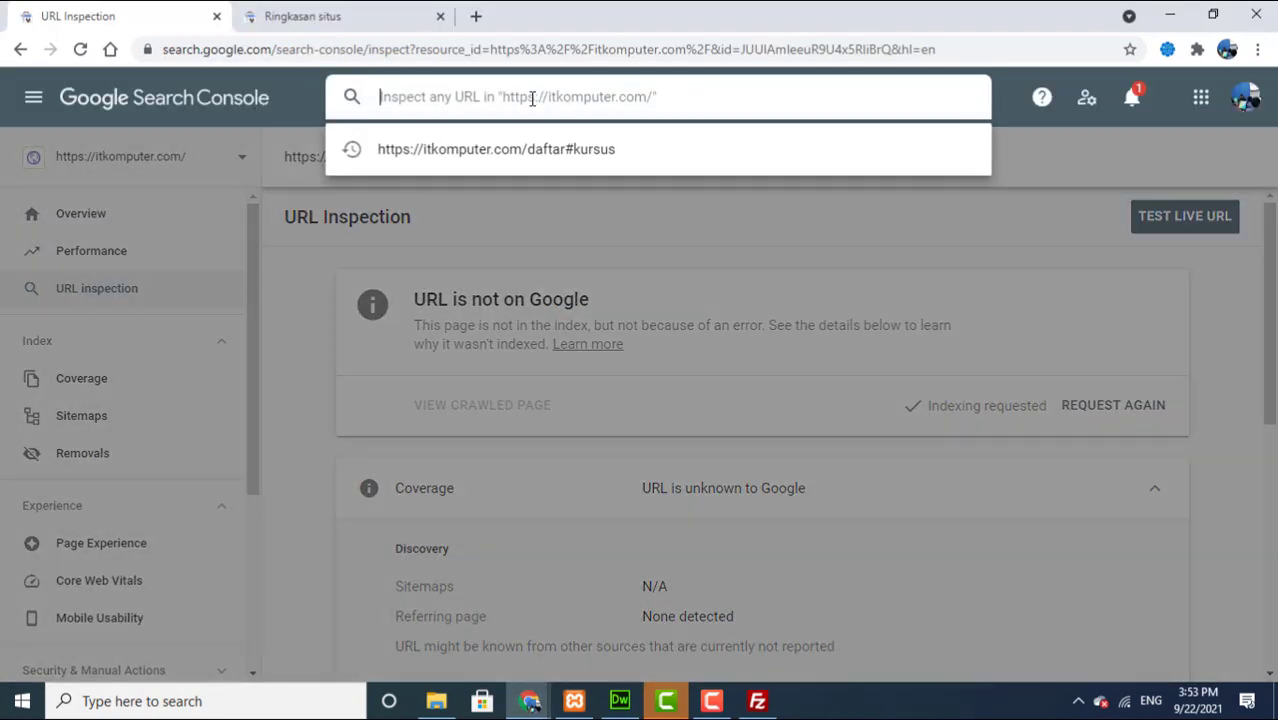
key(ctrl+v)
drag(529, 97, 956, 248)
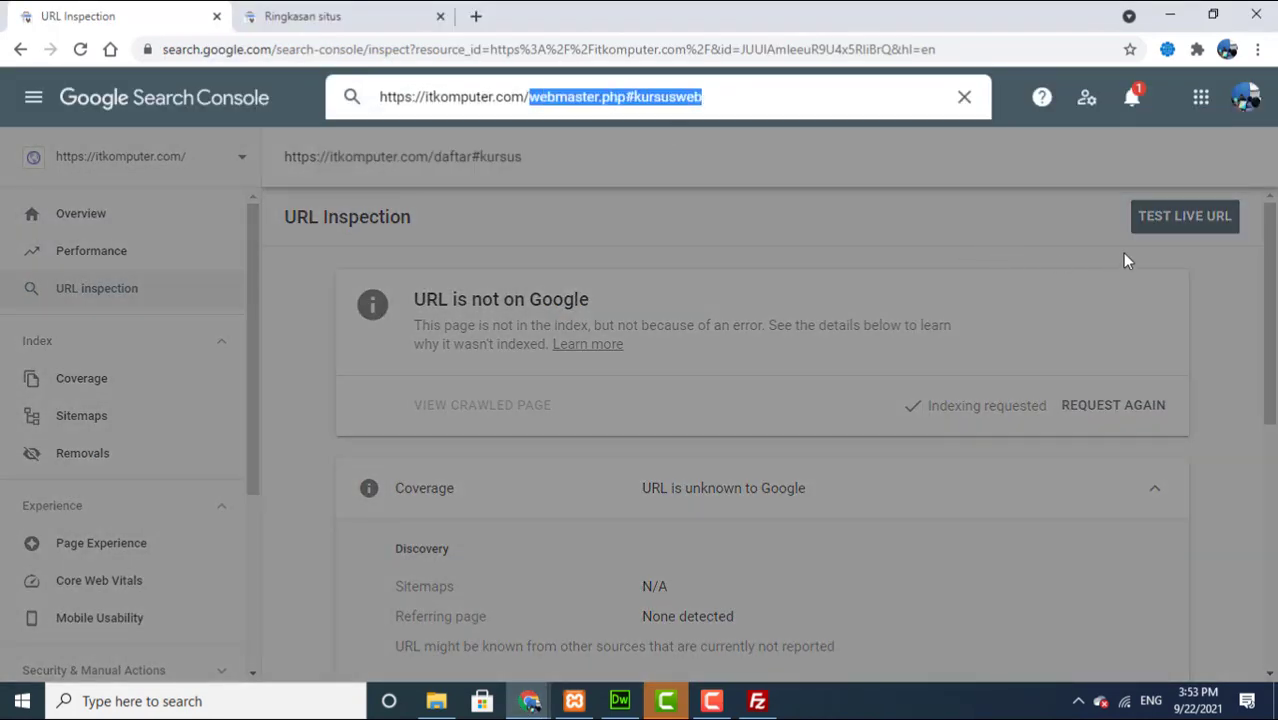
click(984, 171)
click(799, 95)
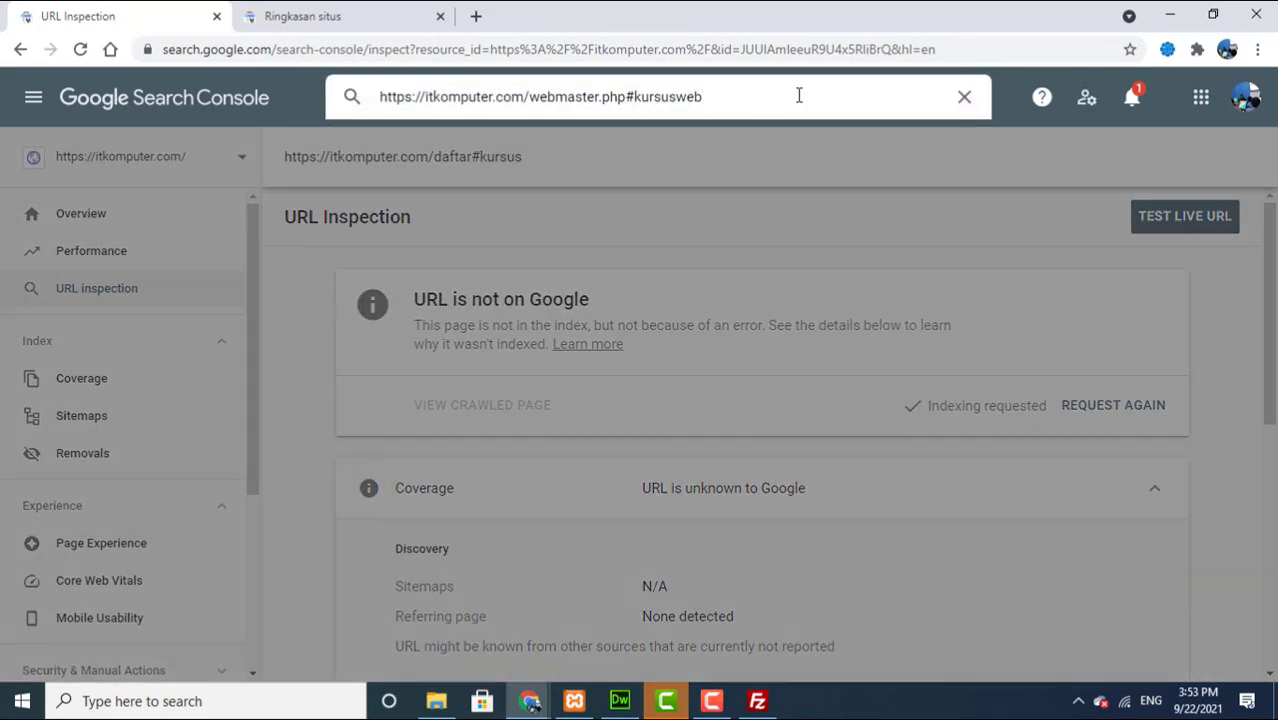
key(Return)
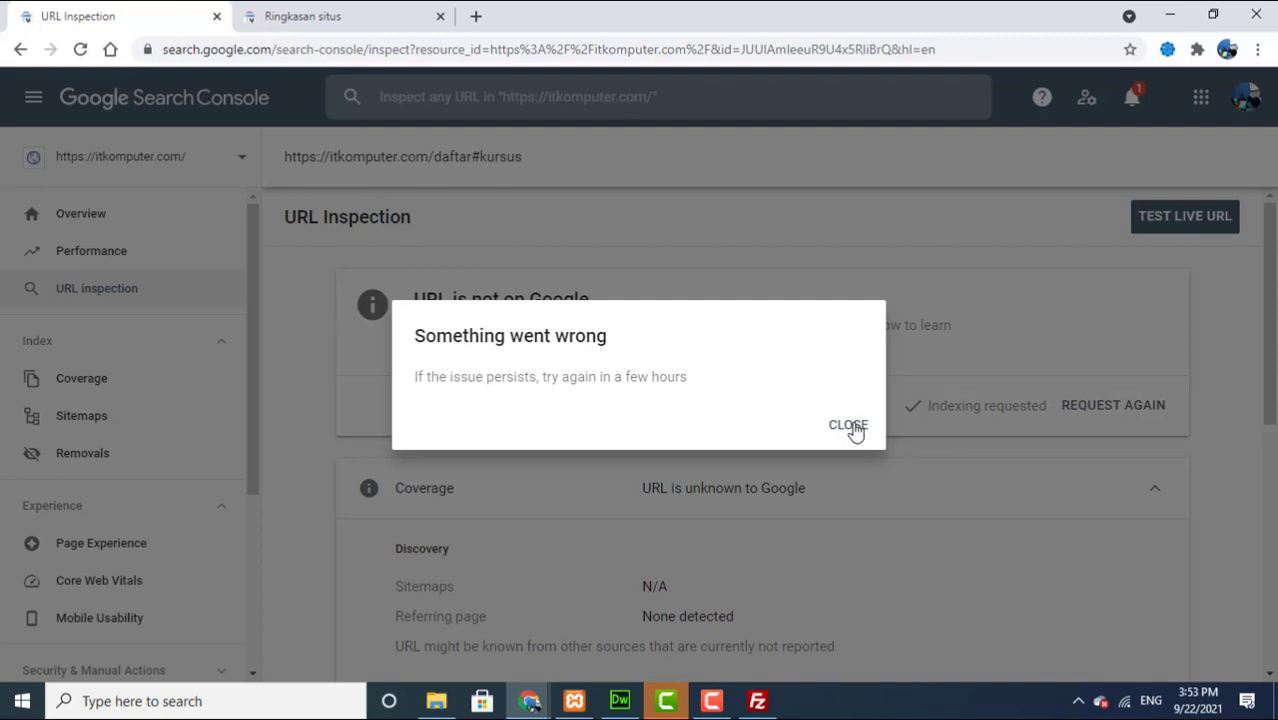
click(850, 427)
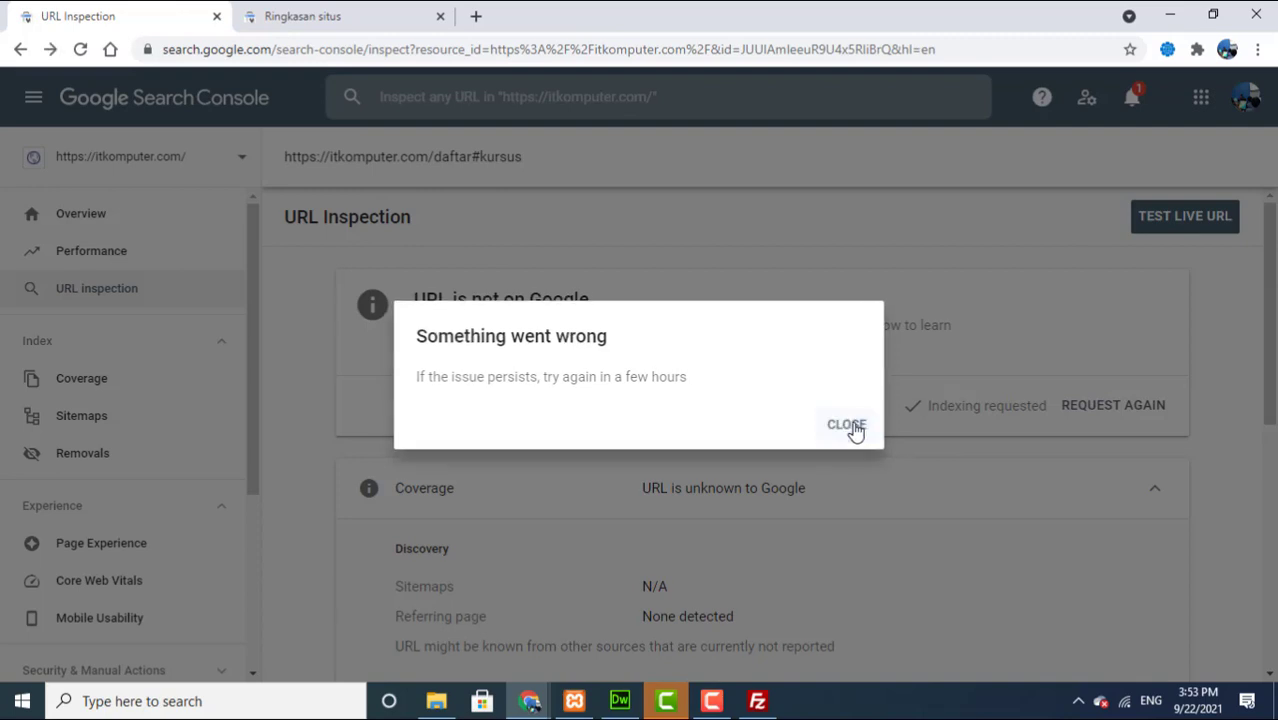
click(536, 706)
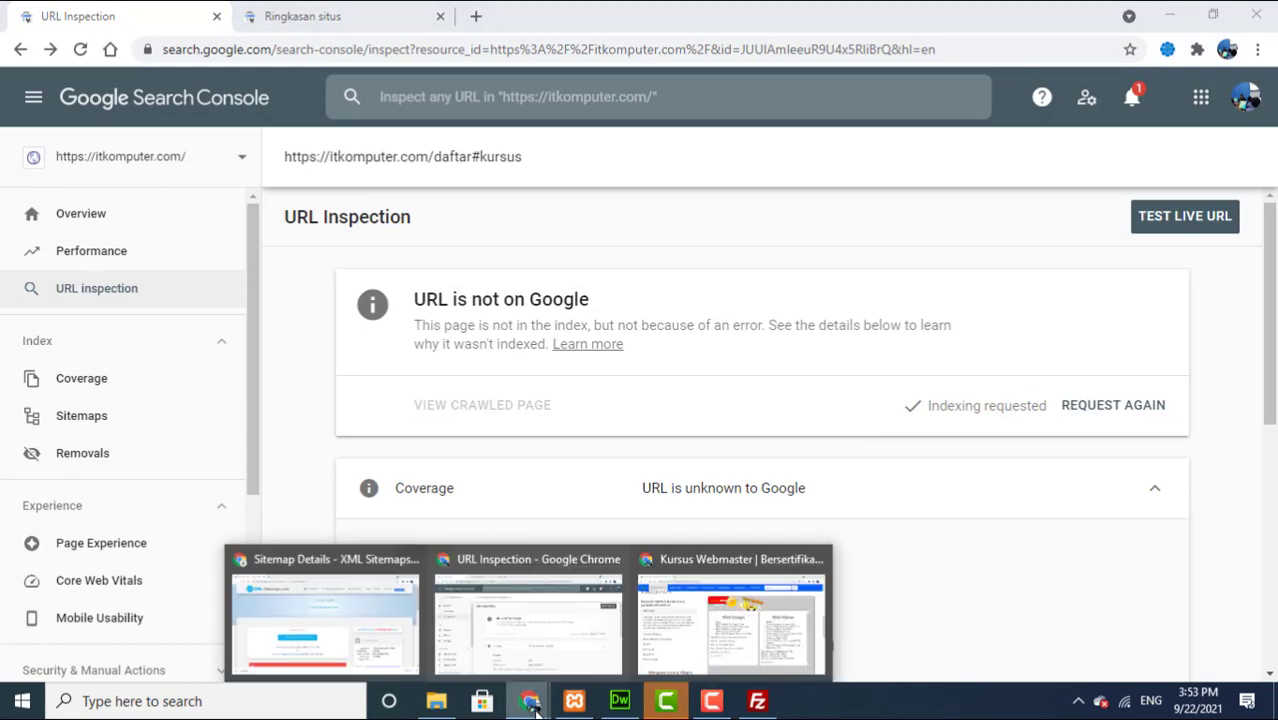
Step: Open the Jaringan Komputer course page from Materi Kursus on the Kursus Webmaster site
click(697, 588)
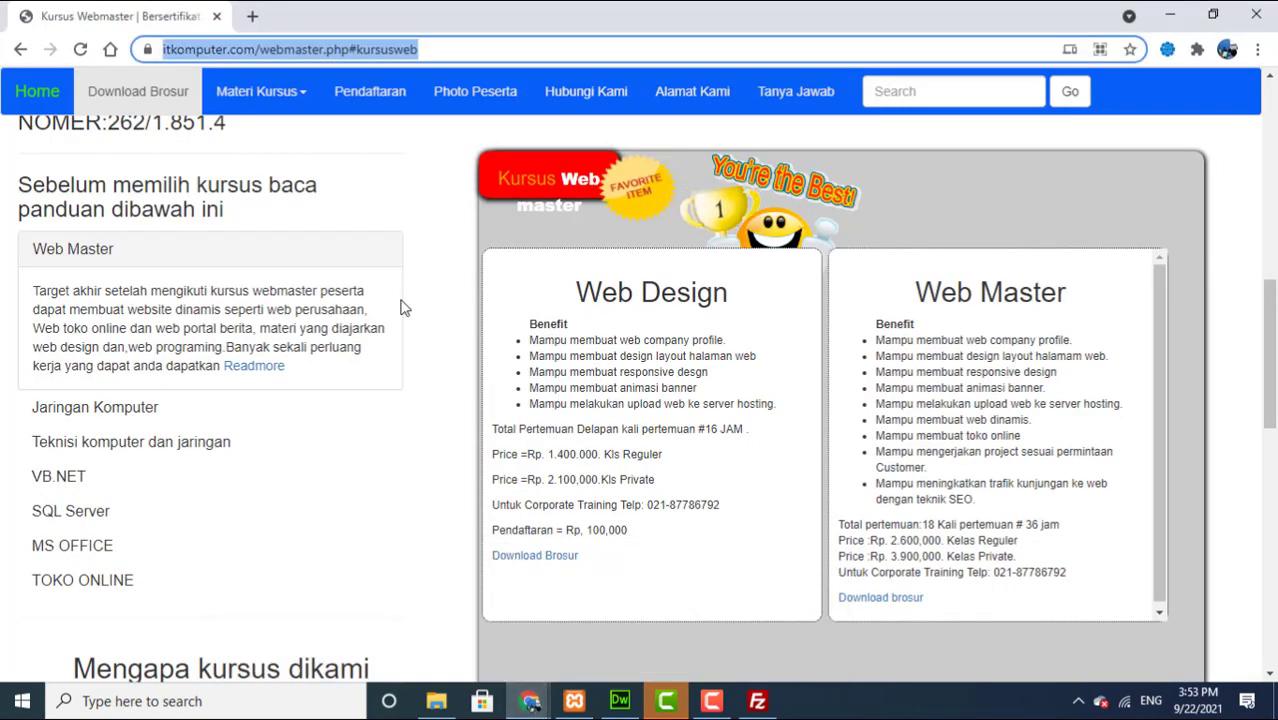
click(262, 91)
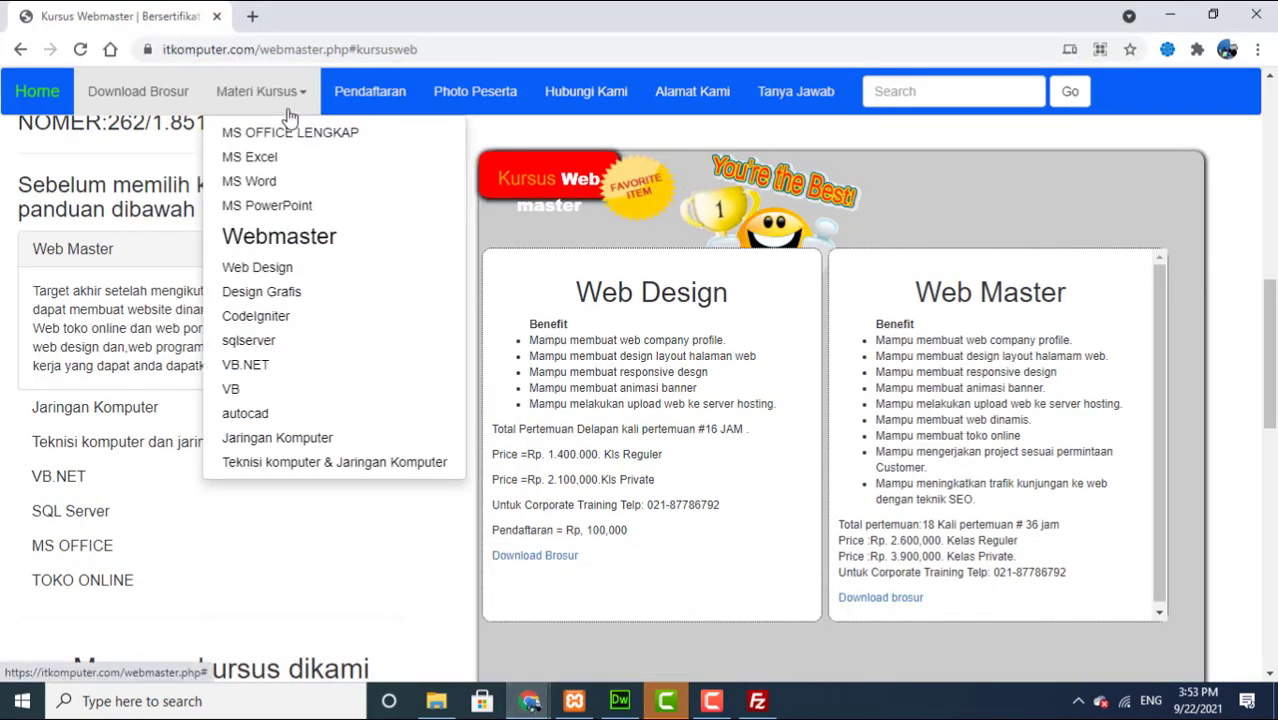
click(256, 440)
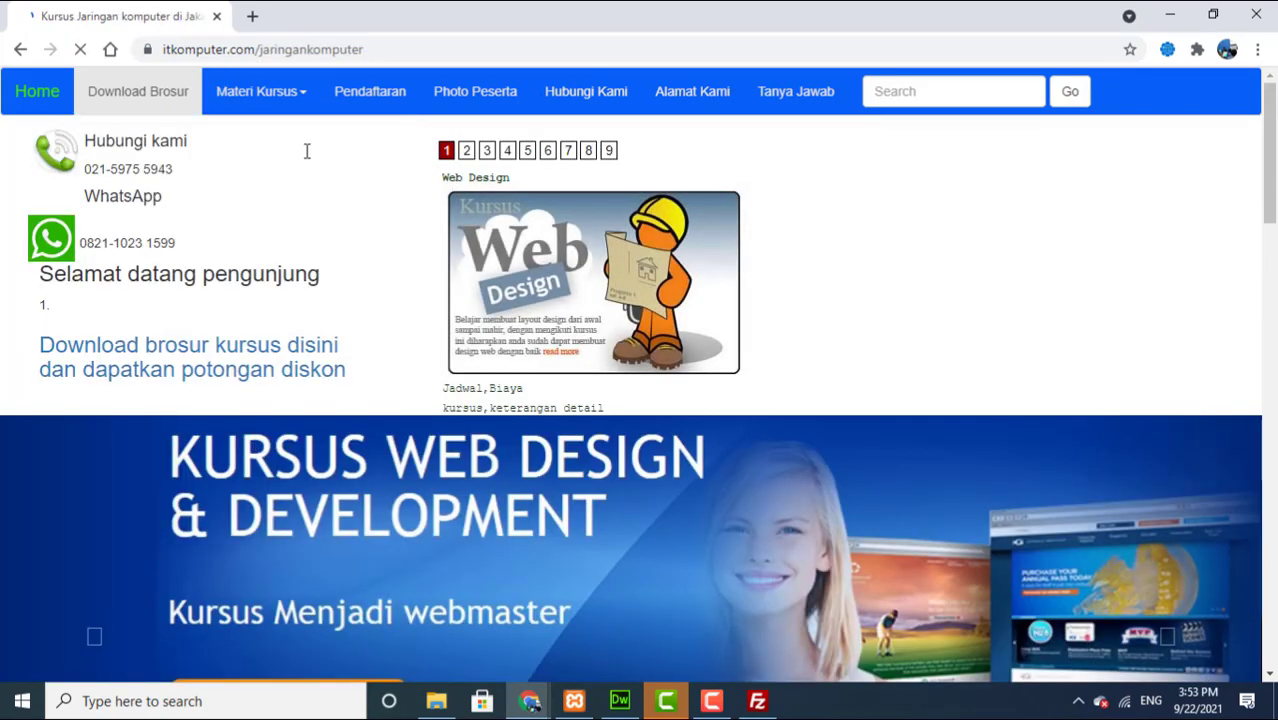
Step: Copy the itkomputer.com/jaringankomputer address and return to the URL Inspection window
click(317, 50)
right_click(318, 52)
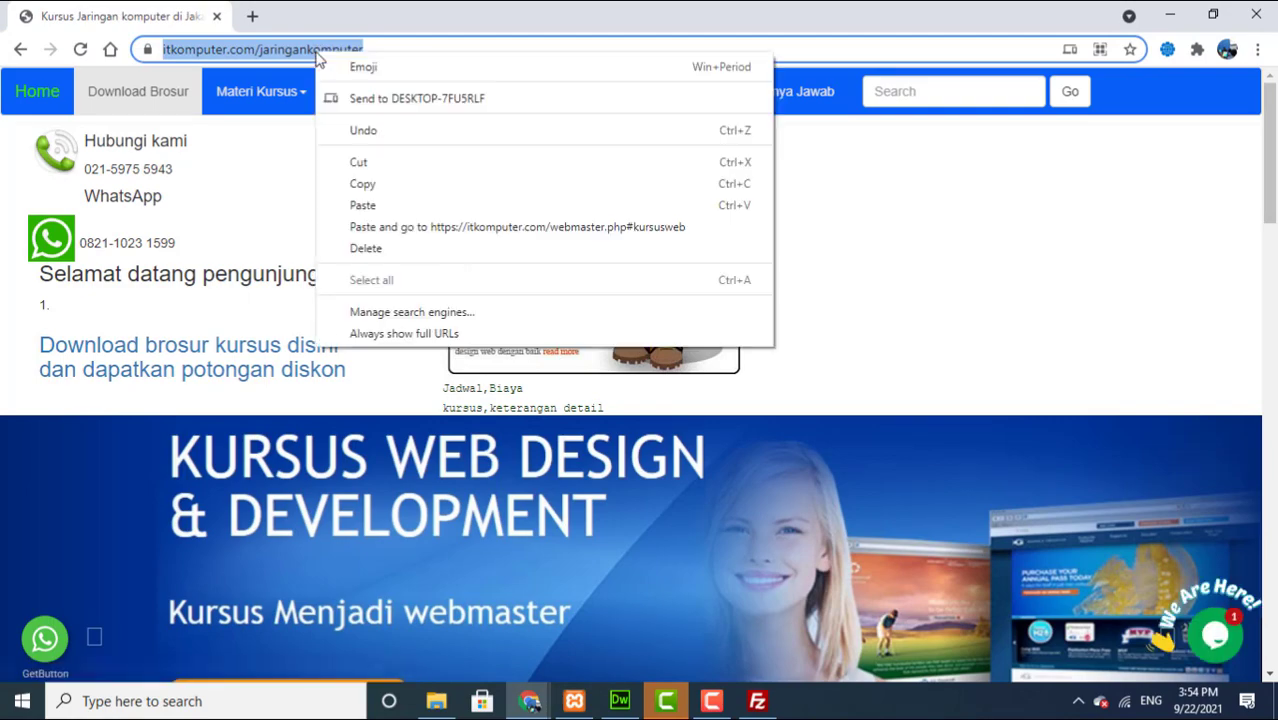
click(362, 184)
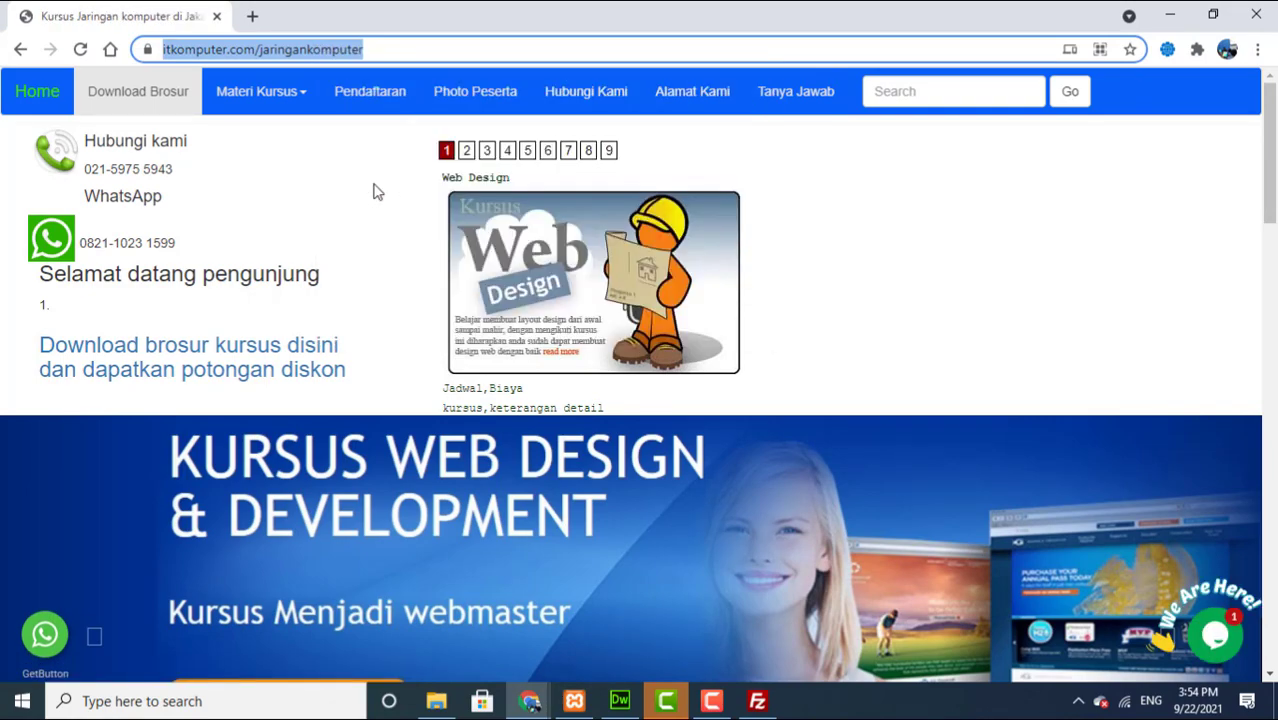
drag(1269, 170, 1274, 370)
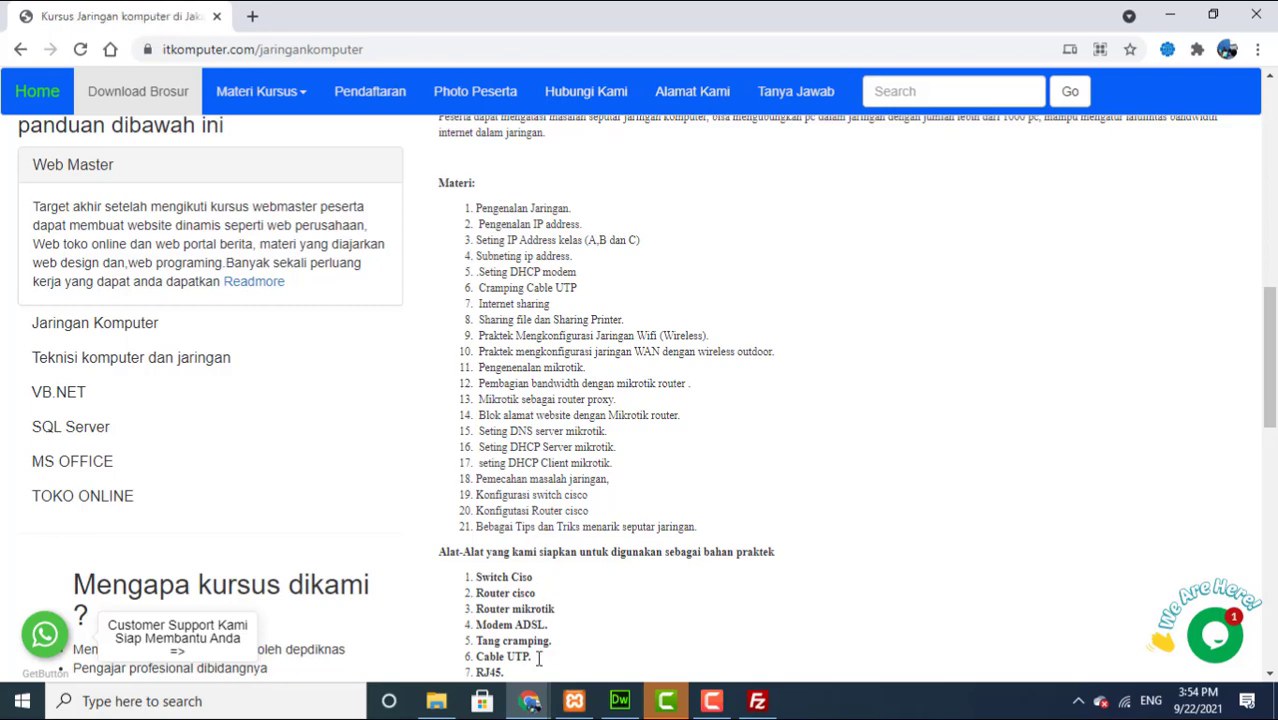
click(530, 703)
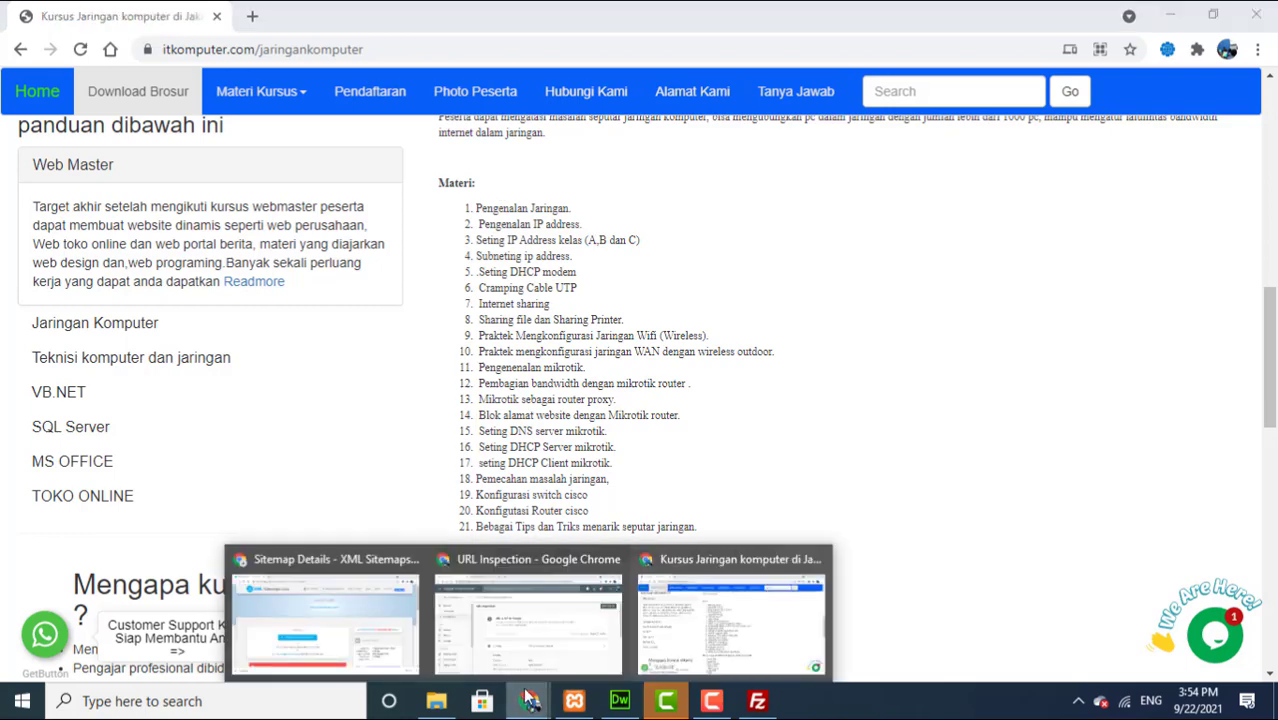
click(509, 625)
Step: Inspect the pasted itkomputer.com/jaringankomputer URL, request indexing for it, and dismiss the confirmation
click(505, 110)
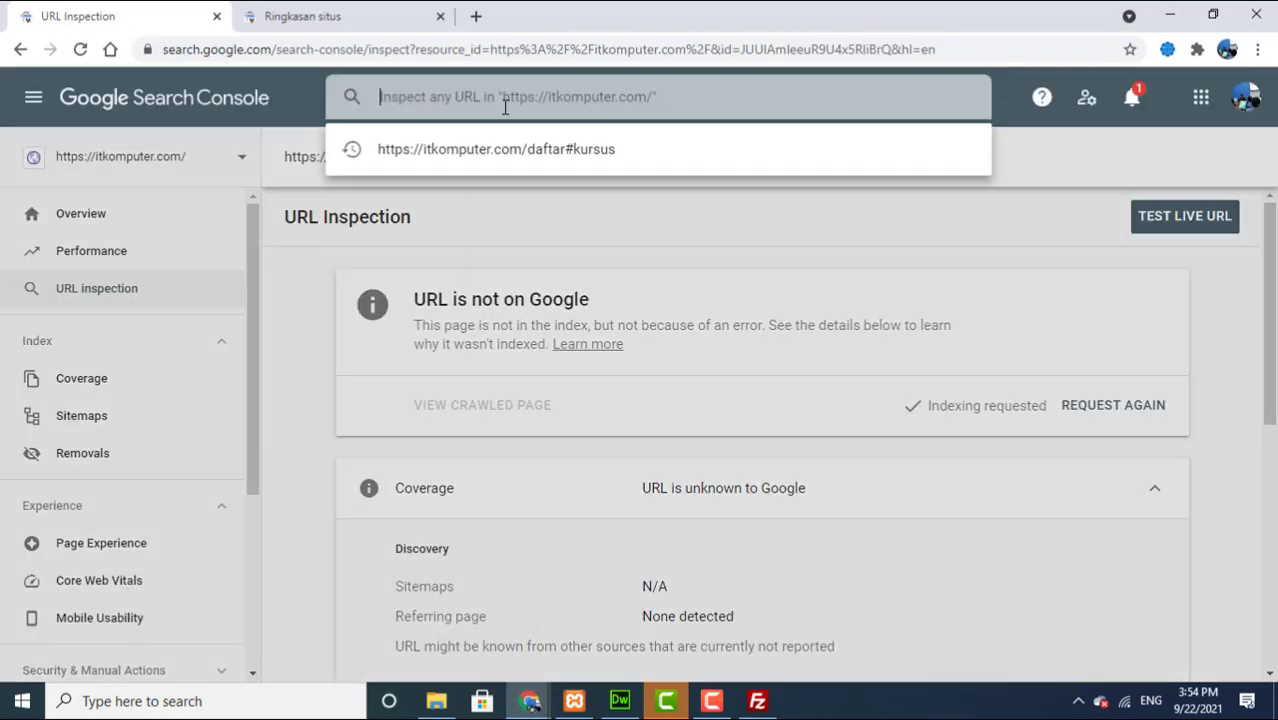
key(Down)
key(Return)
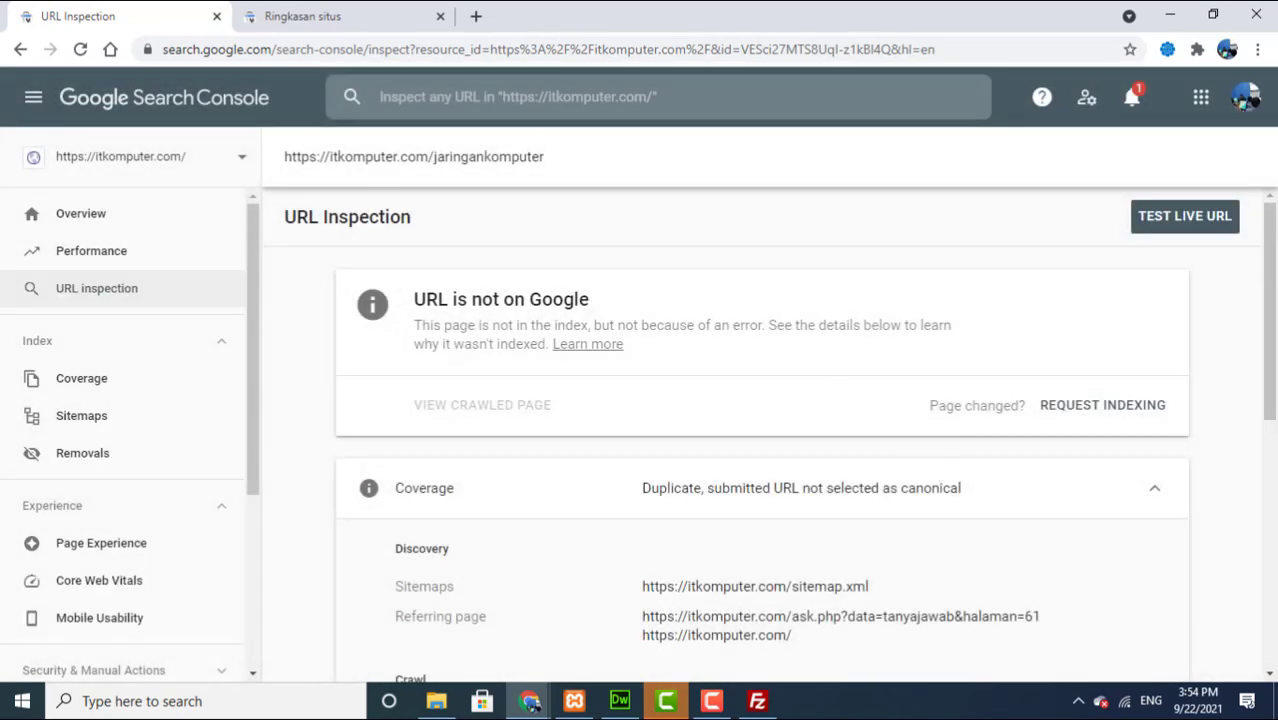
scroll(1272, 418, down, 2)
drag(1274, 418, 1264, 531)
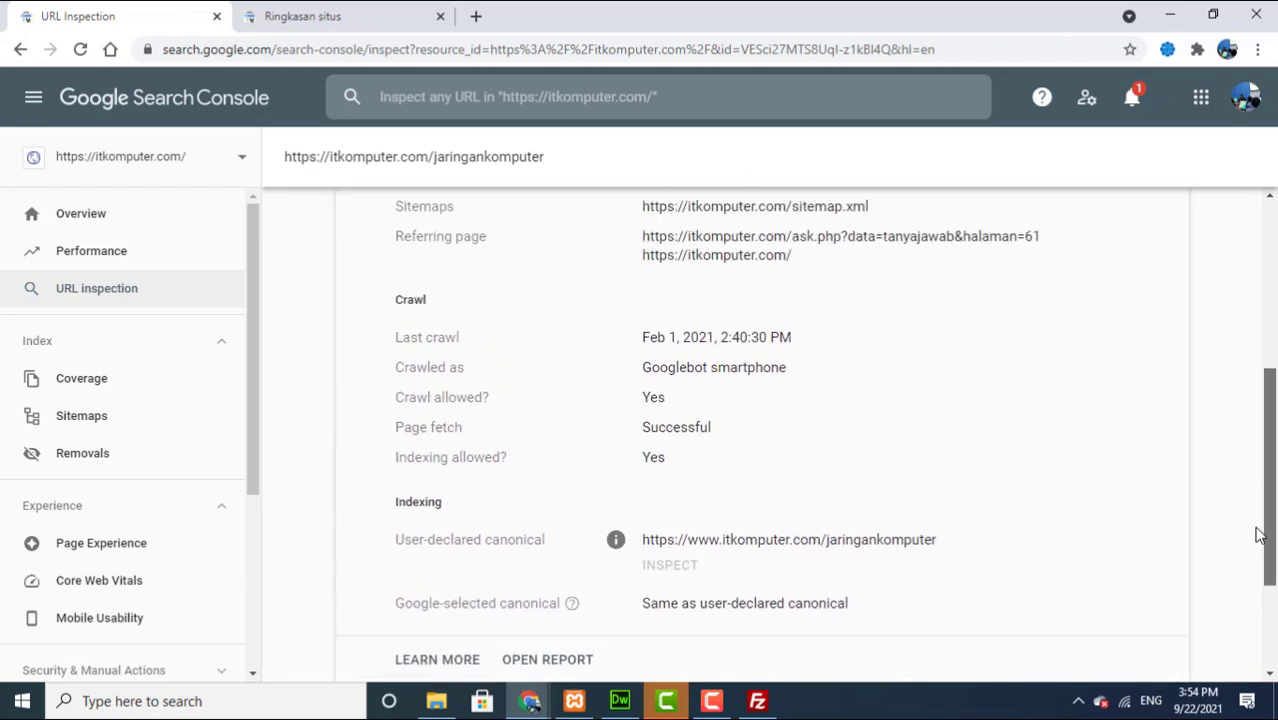
drag(1271, 478, 1270, 310)
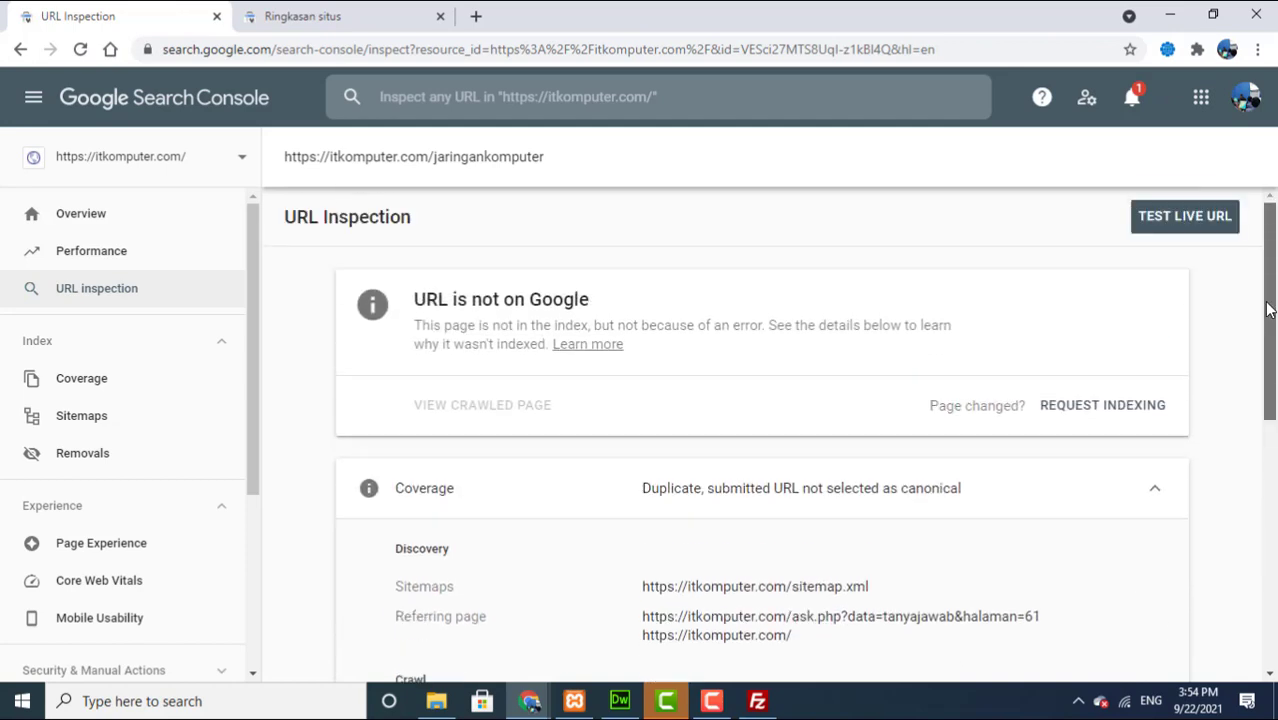
click(1146, 410)
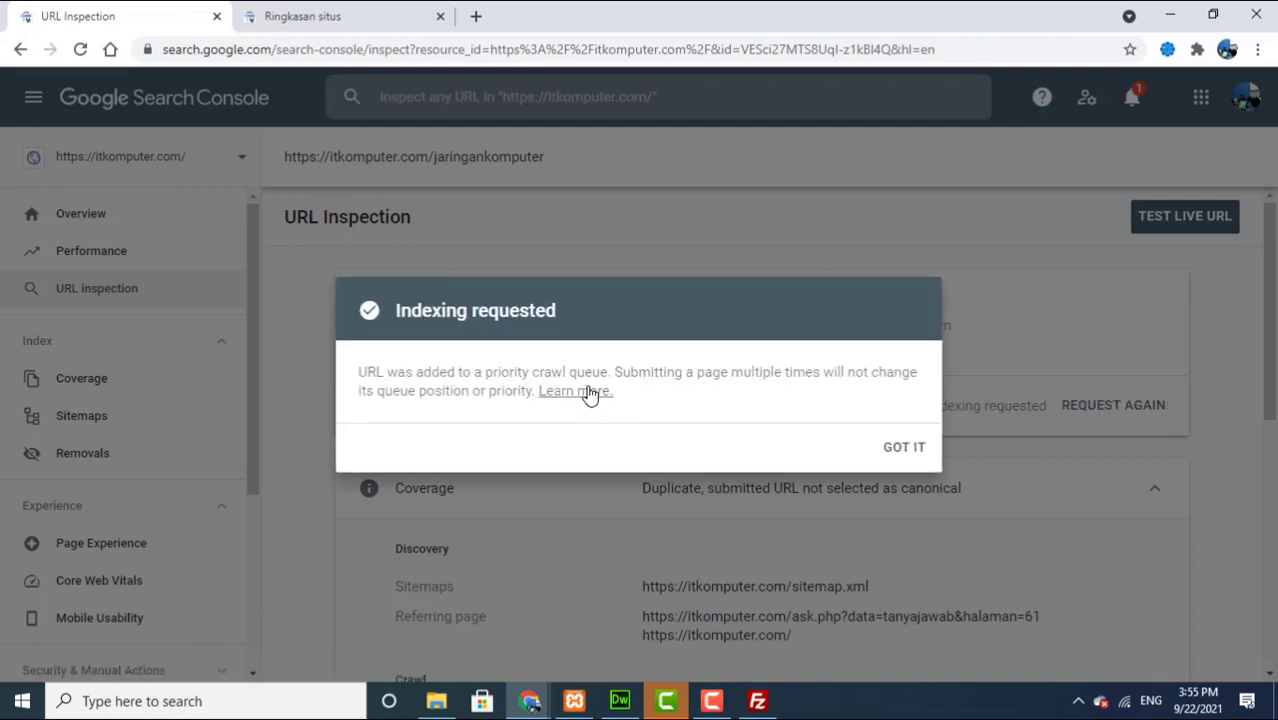
click(904, 449)
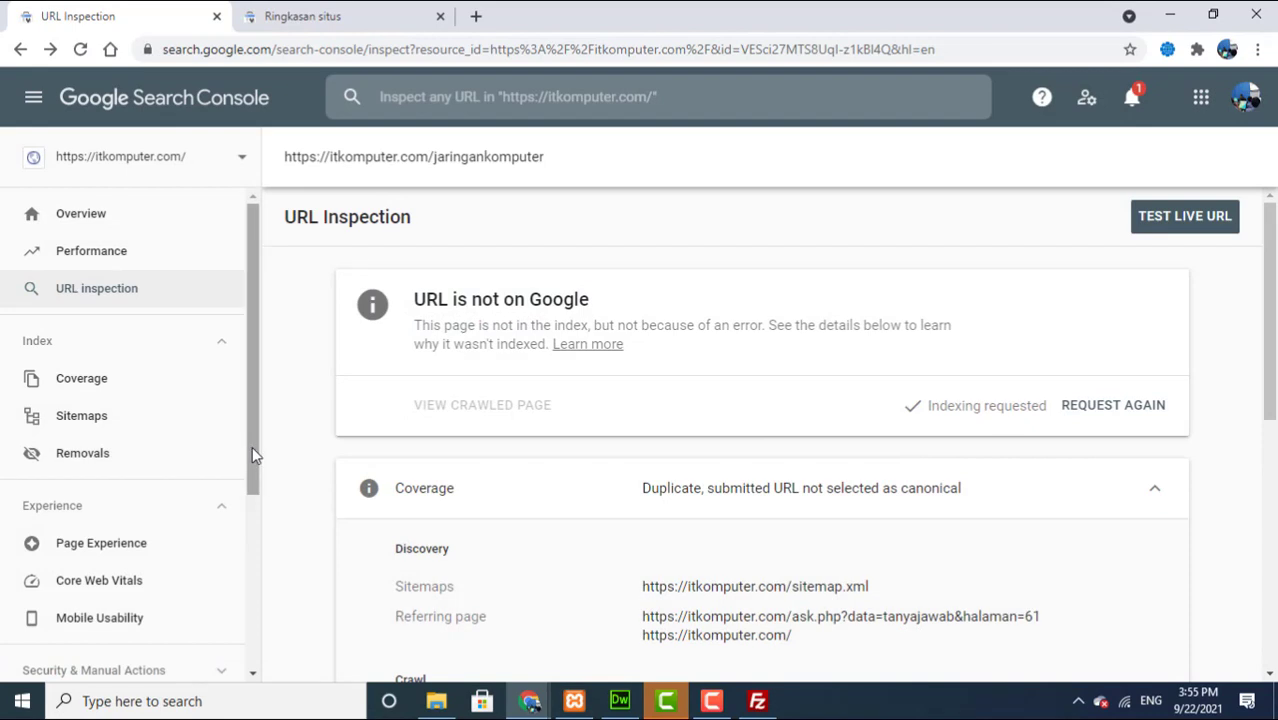
Step: Review the Links report's 3 external links from blogger.com and kaskus.co.id, then return to Overview
drag(252, 446, 228, 627)
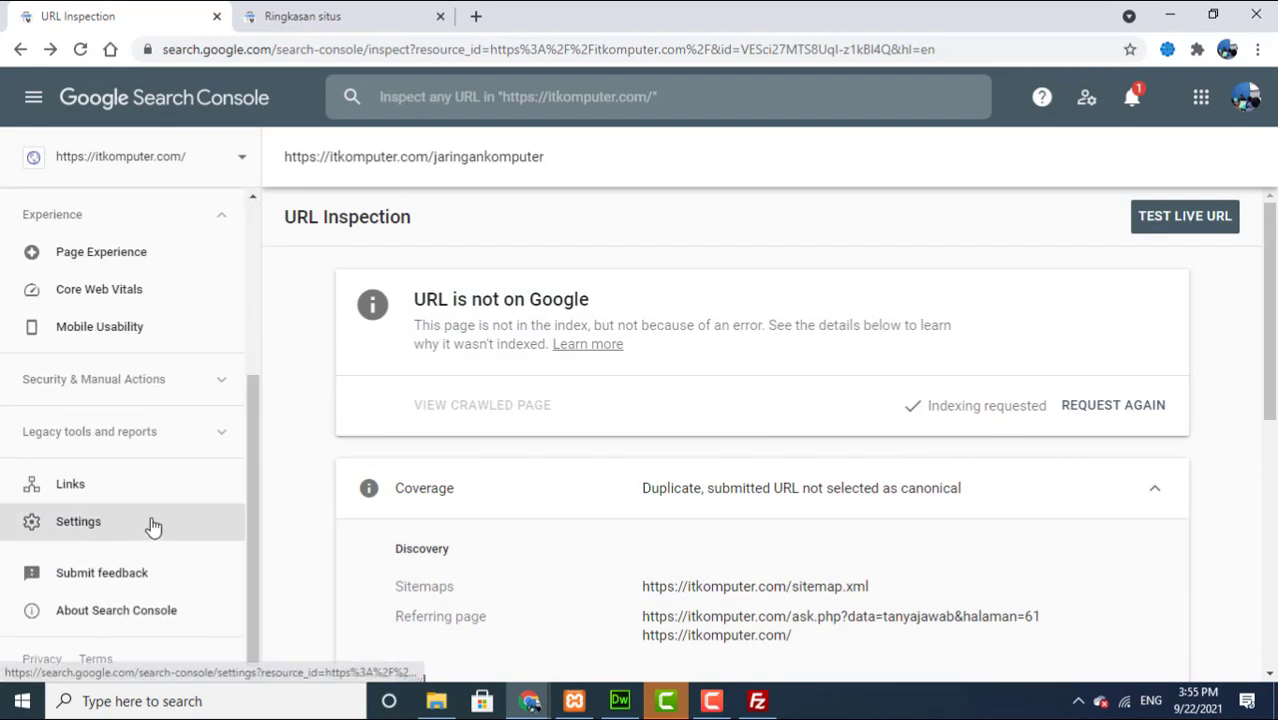
click(50, 483)
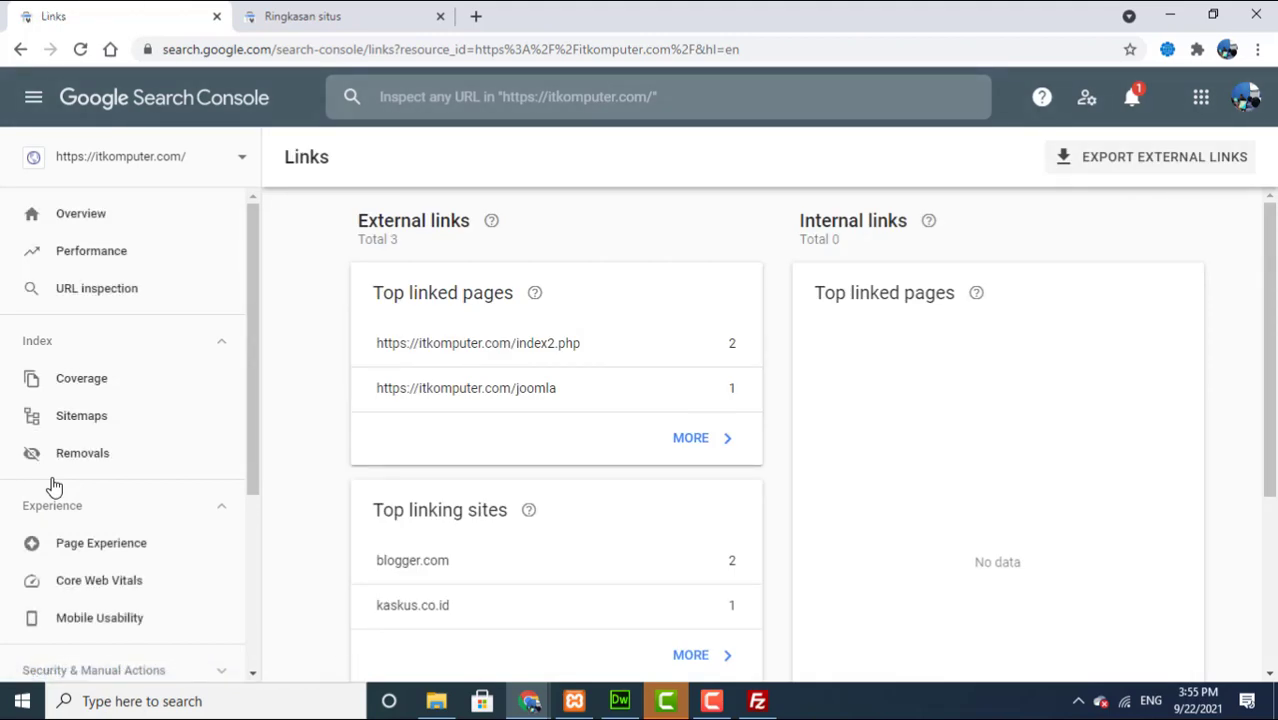
drag(1269, 425, 1268, 459)
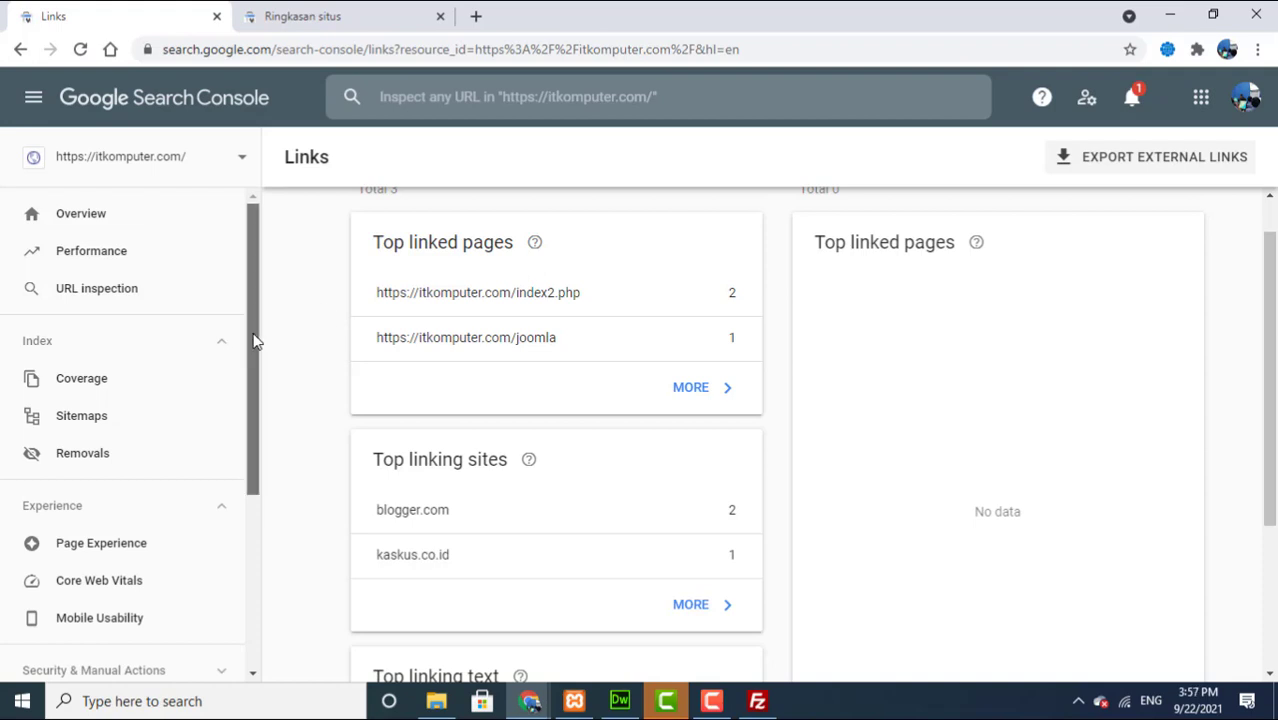
drag(254, 341, 290, 200)
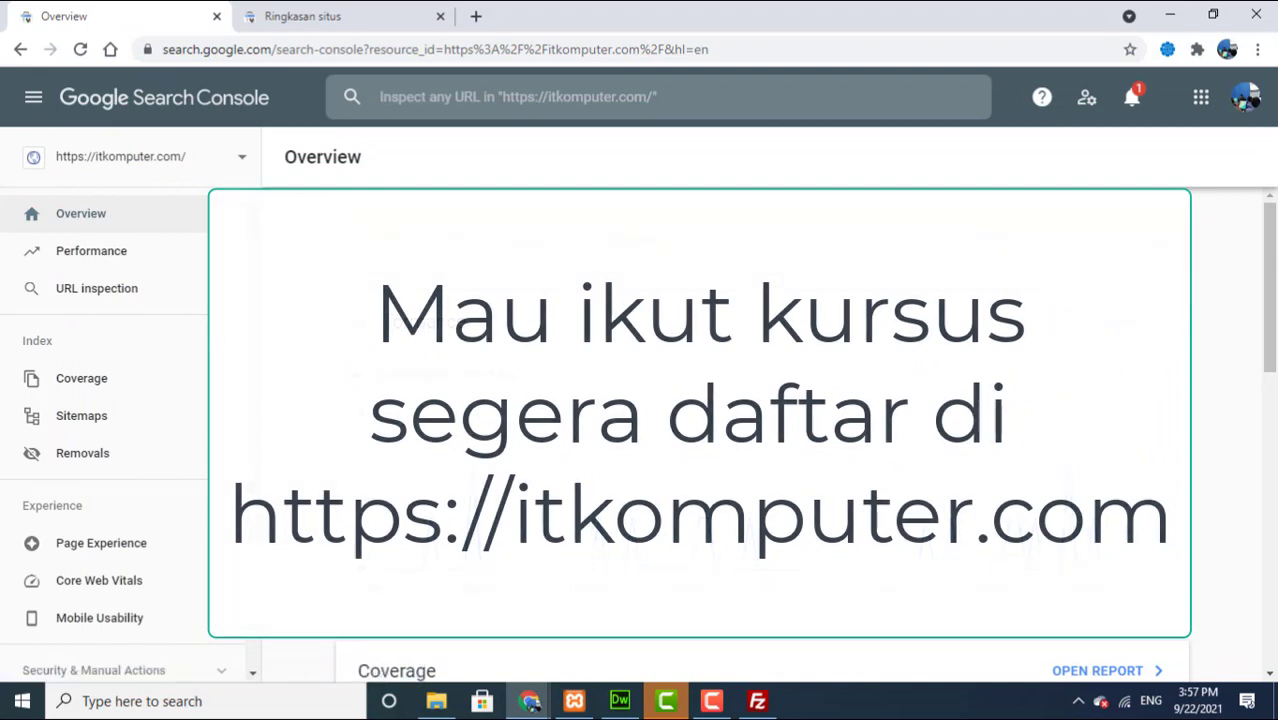
Step: Open Mobile Usability under Experience and review its 0 errors and 3 valid pages
scroll(200, 303, down, 1)
drag(1269, 268, 1254, 204)
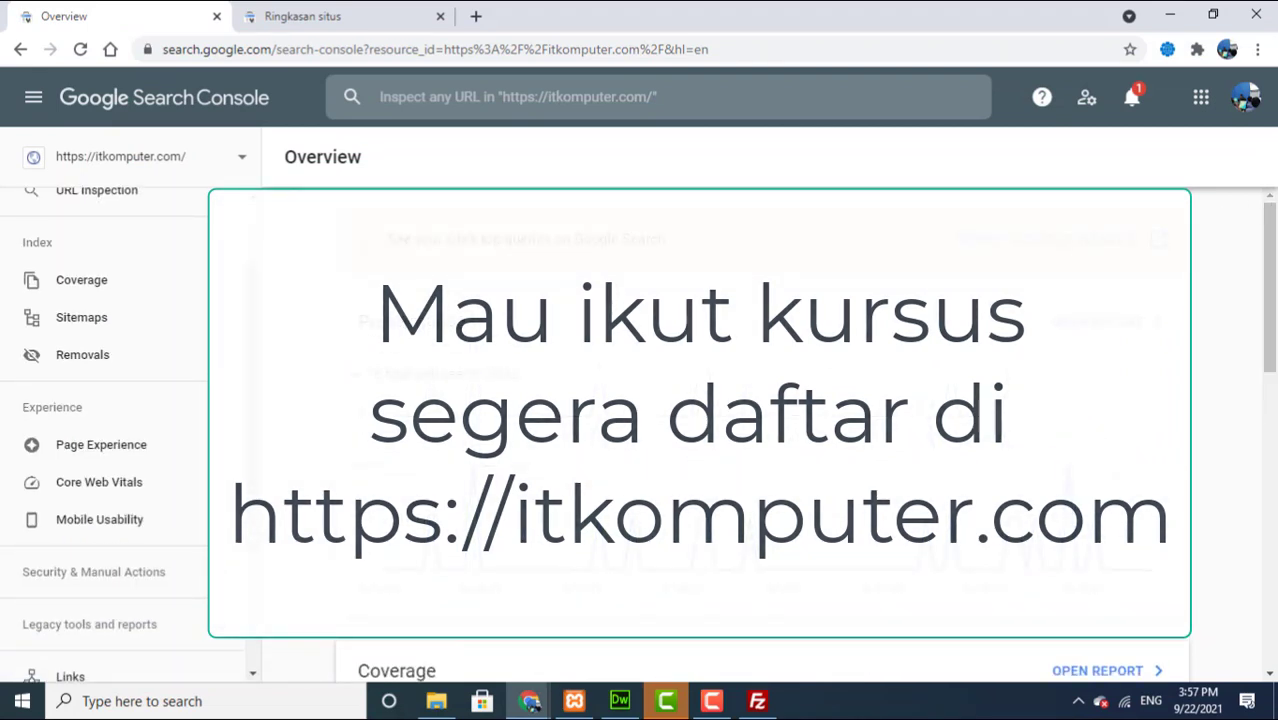
scroll(230, 426, down, 3)
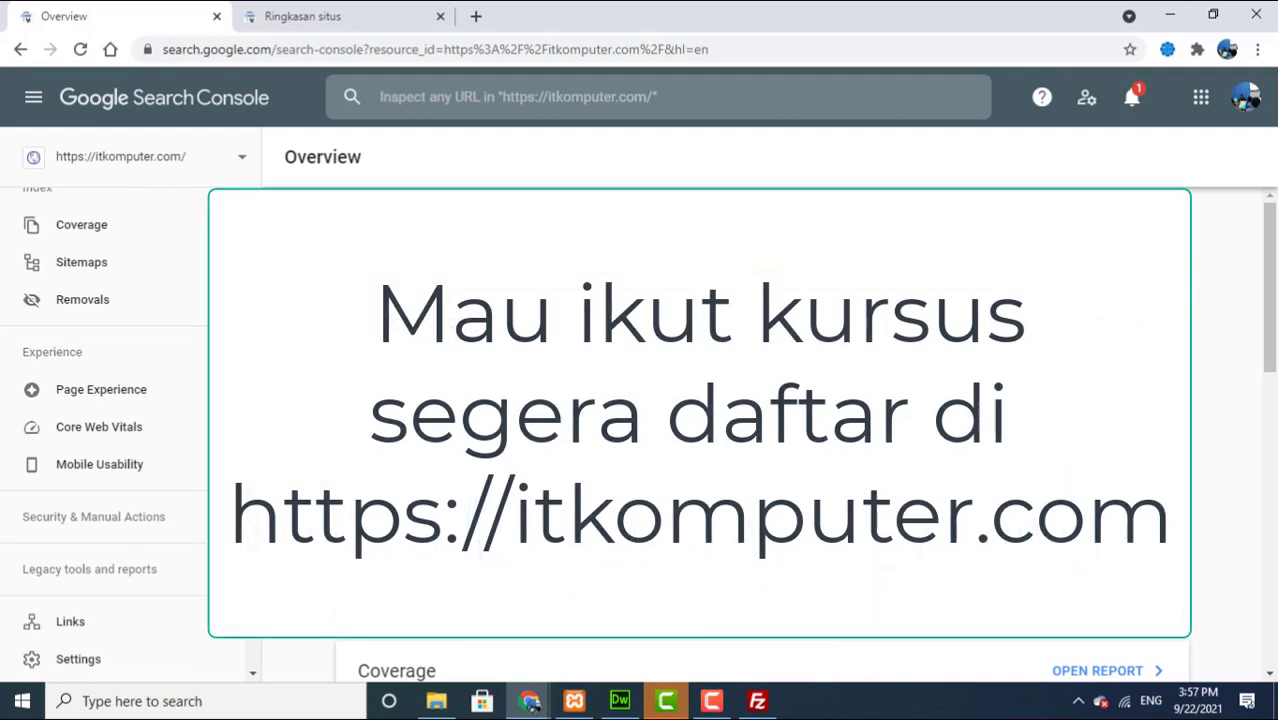
drag(252, 528, 252, 540)
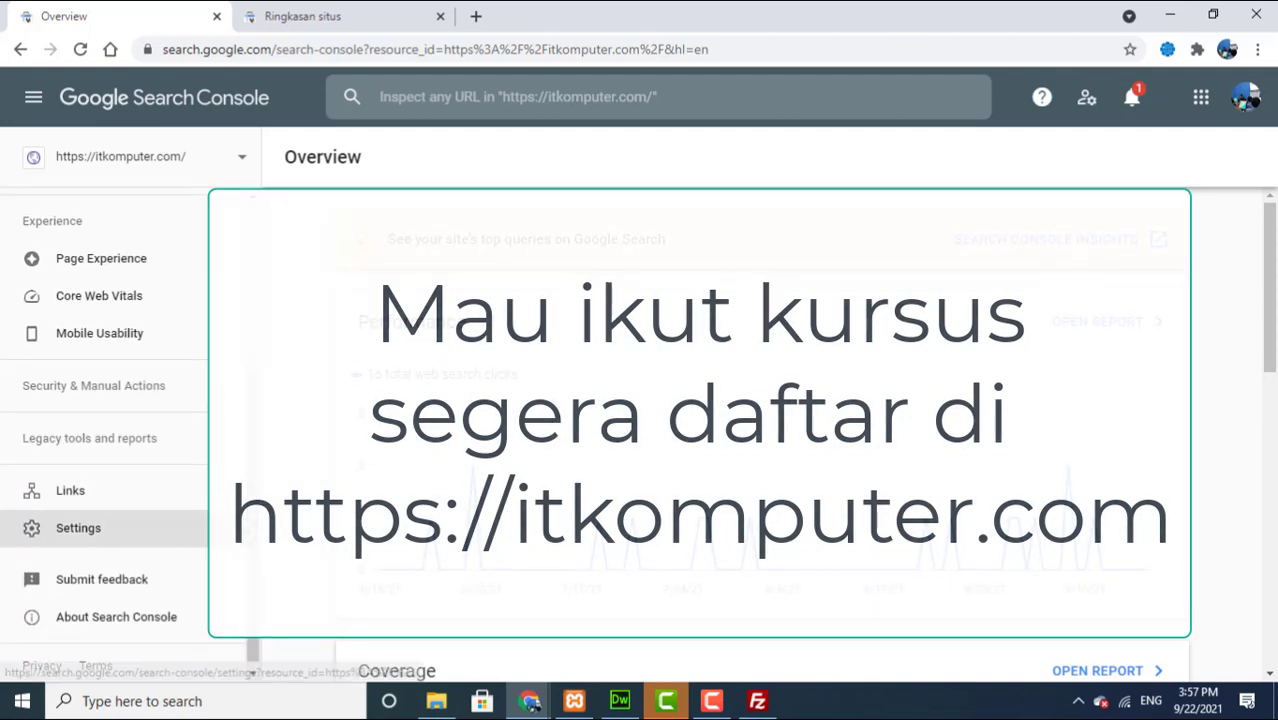
click(121, 337)
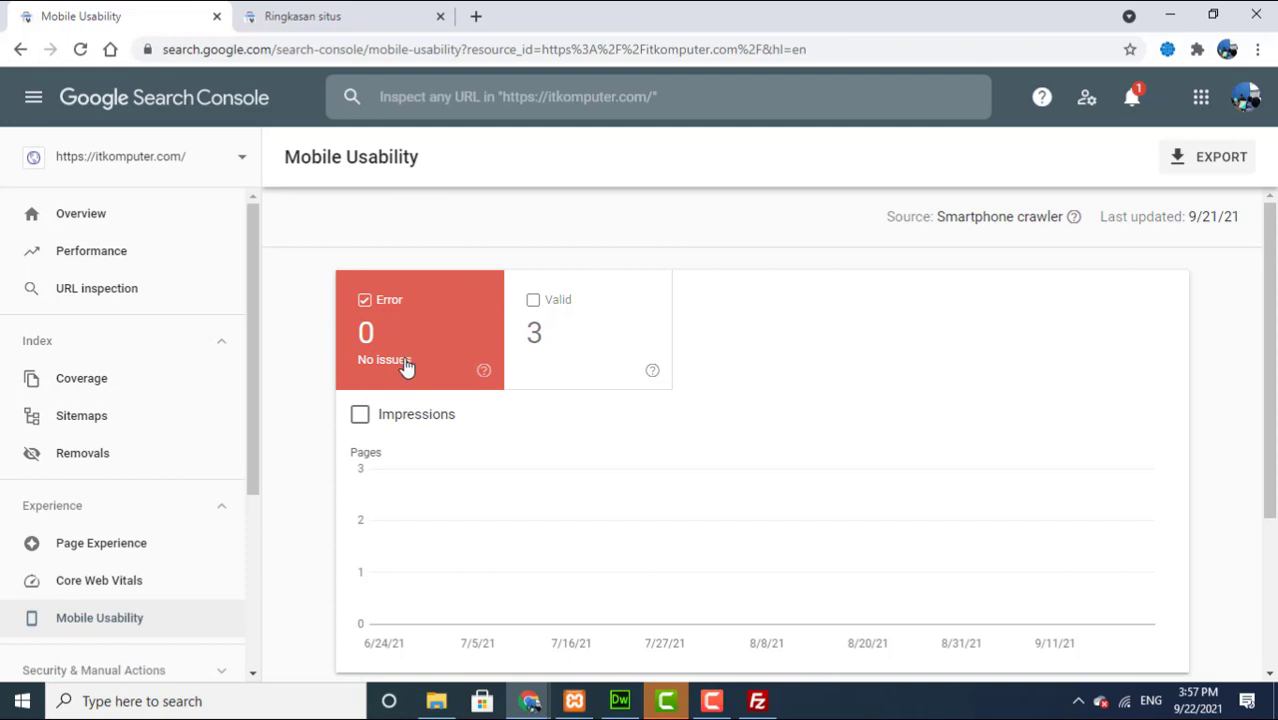
scroll(1244, 177, down, 1)
scroll(1244, 177, up, 1)
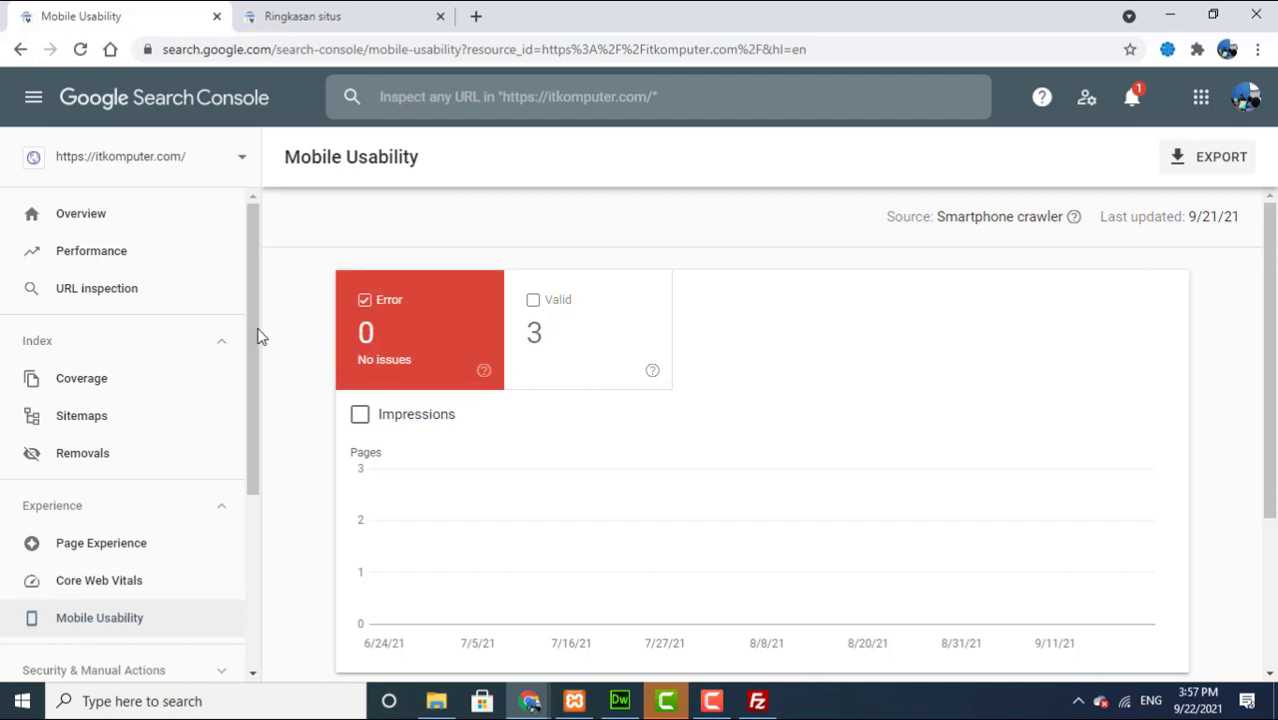
scroll(248, 374, down, 1)
scroll(245, 390, down, 5)
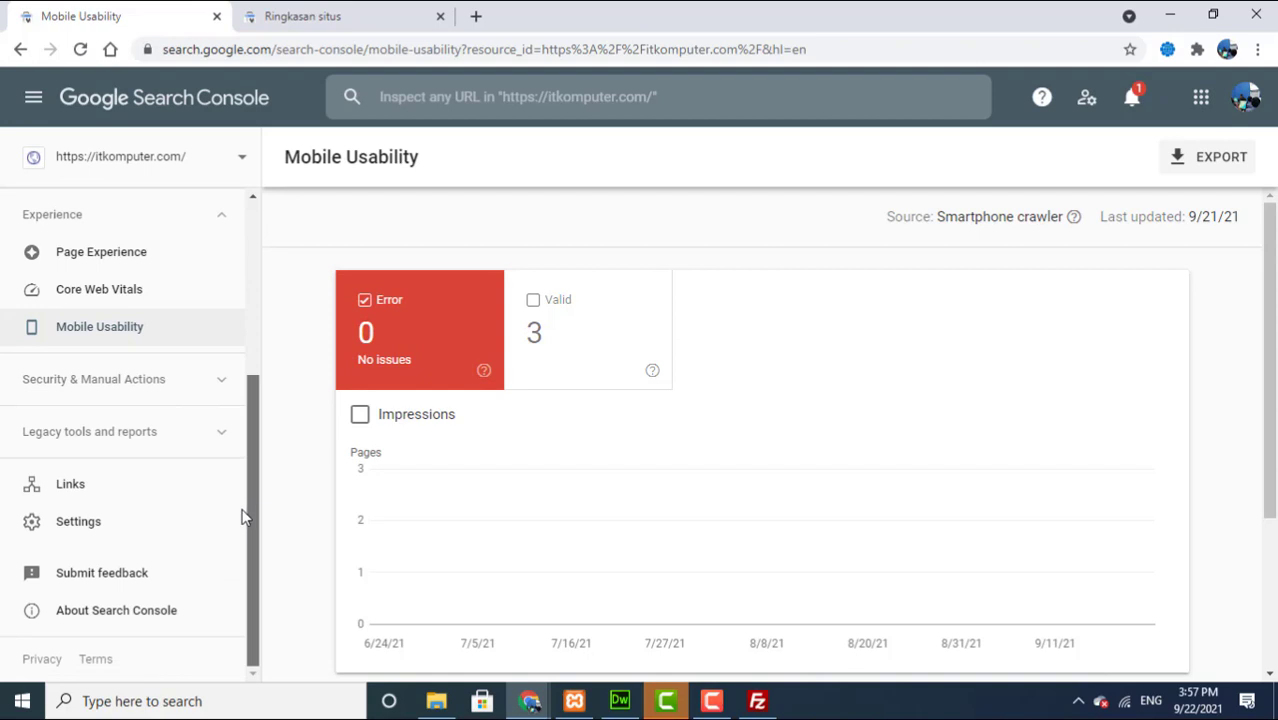
drag(243, 516, 252, 313)
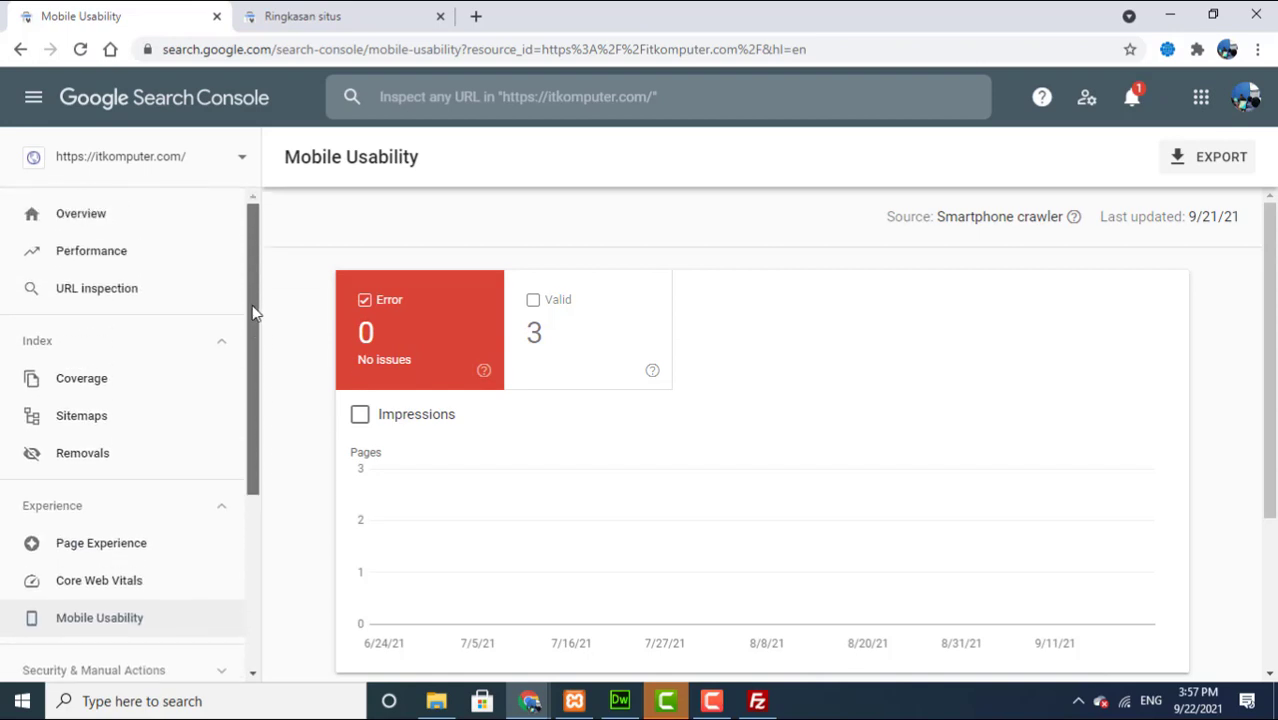